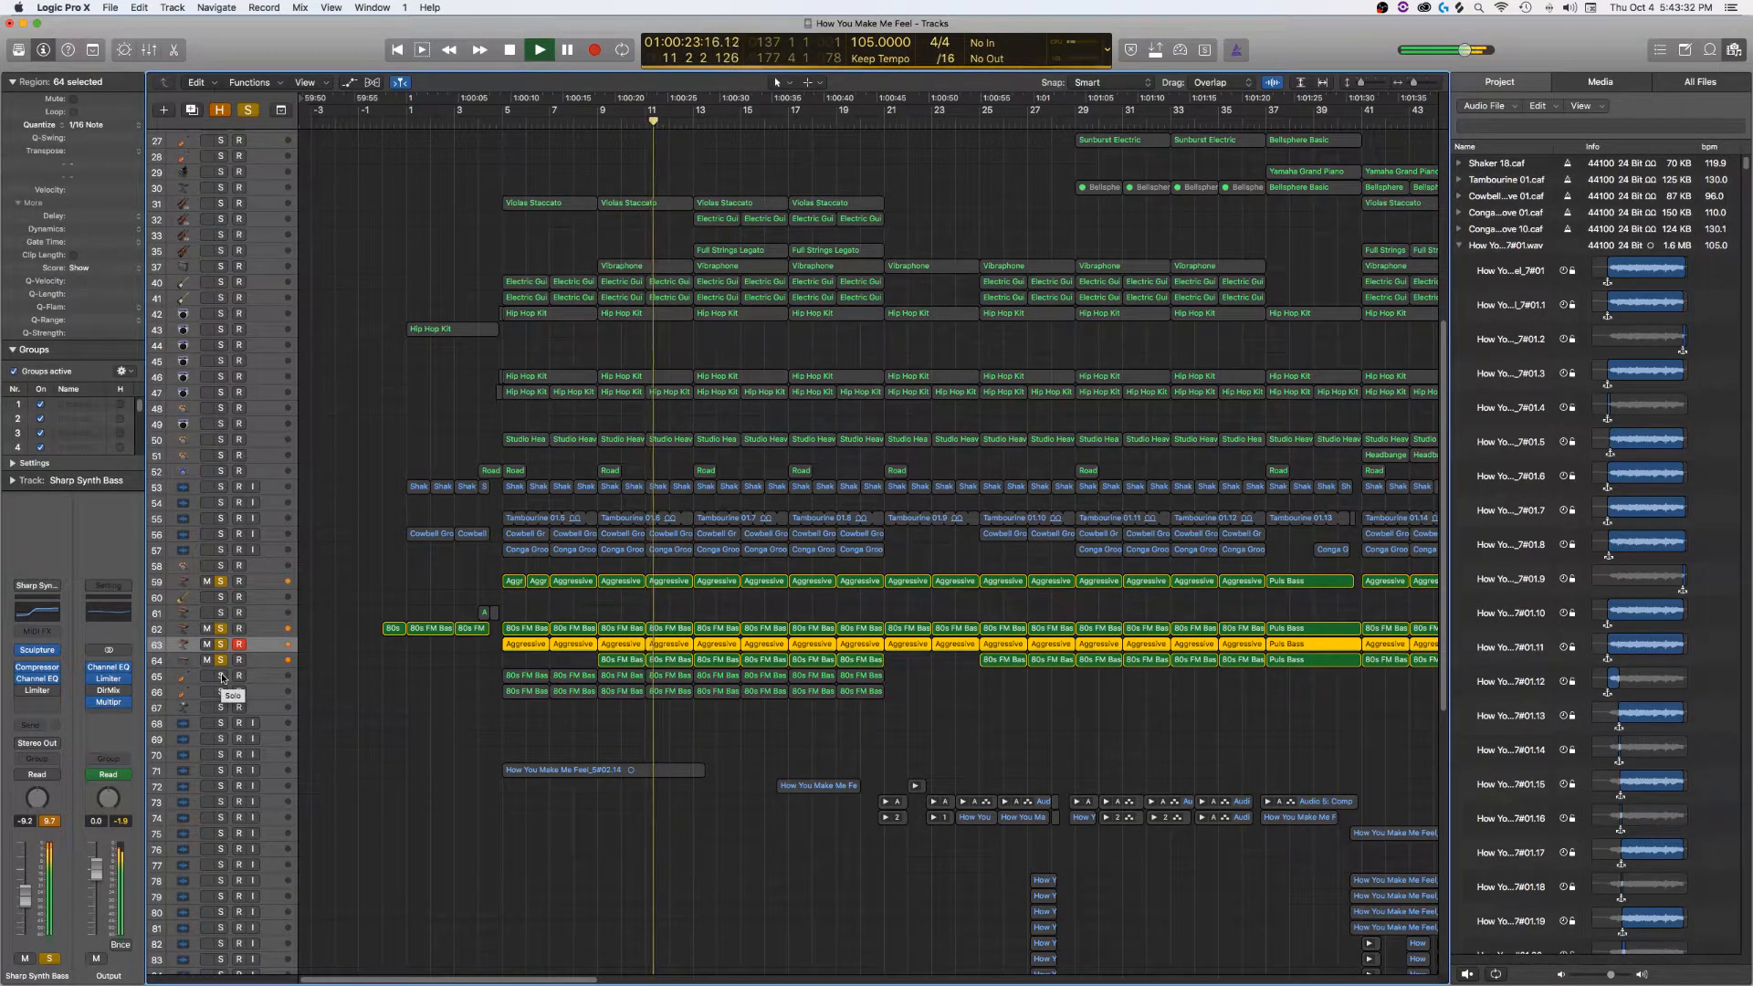
- Audition the soloed bass tracks together with tracks 65 and 66 from around bar 5
key("XF86AudioRaiseVolume")
key("space")
key("space")
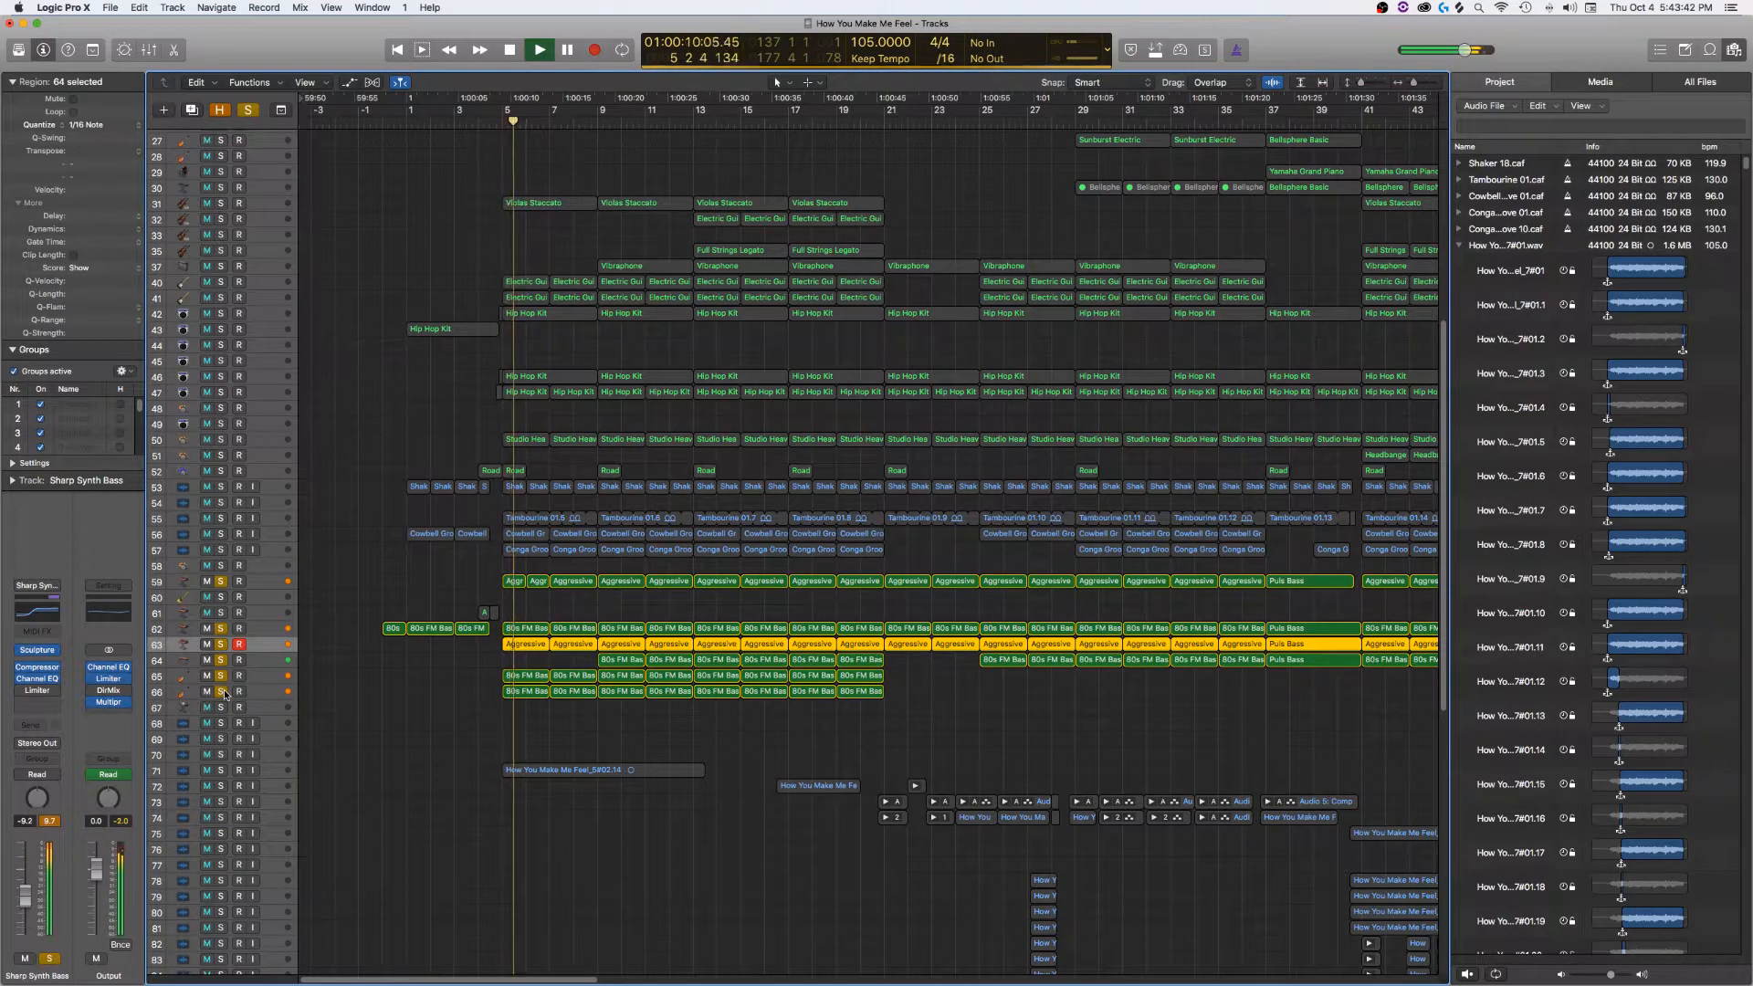
key("space")
- Select tracks 65 and 66 alternately to compare the channel settings of the two Sunburst Lead tracks
left_click(272, 691)
left_click(271, 678)
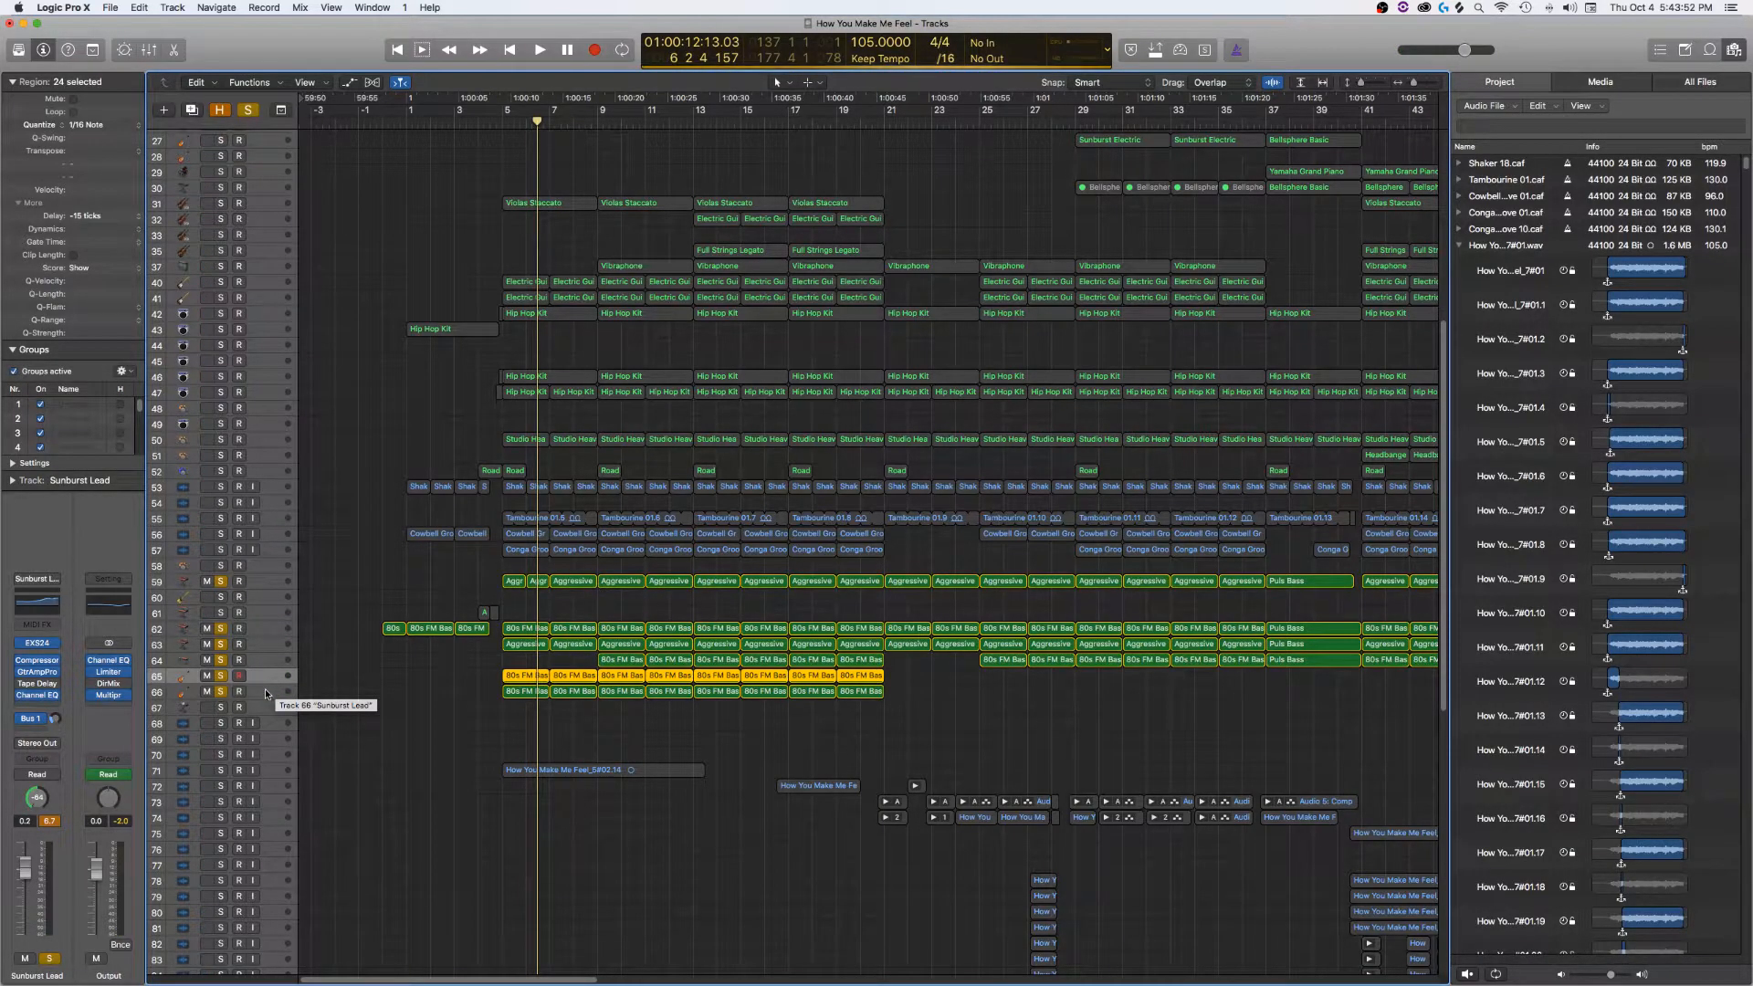
left_click(264, 687)
left_click(258, 676)
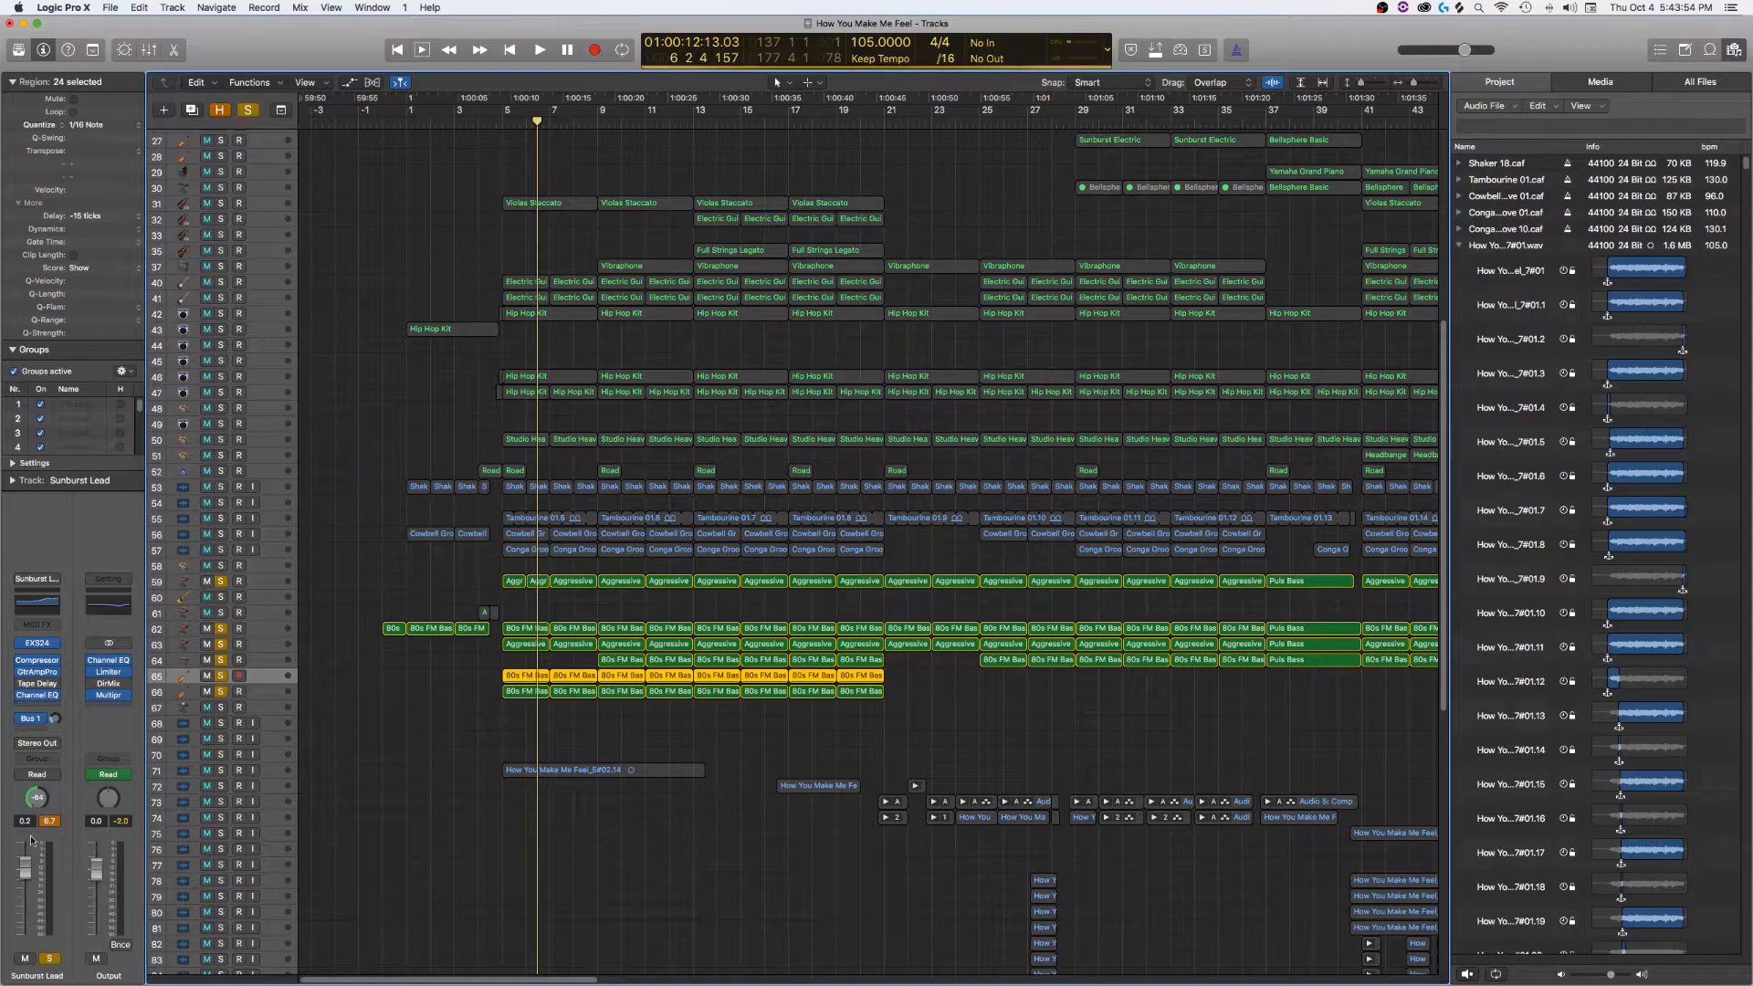
left_click(257, 687)
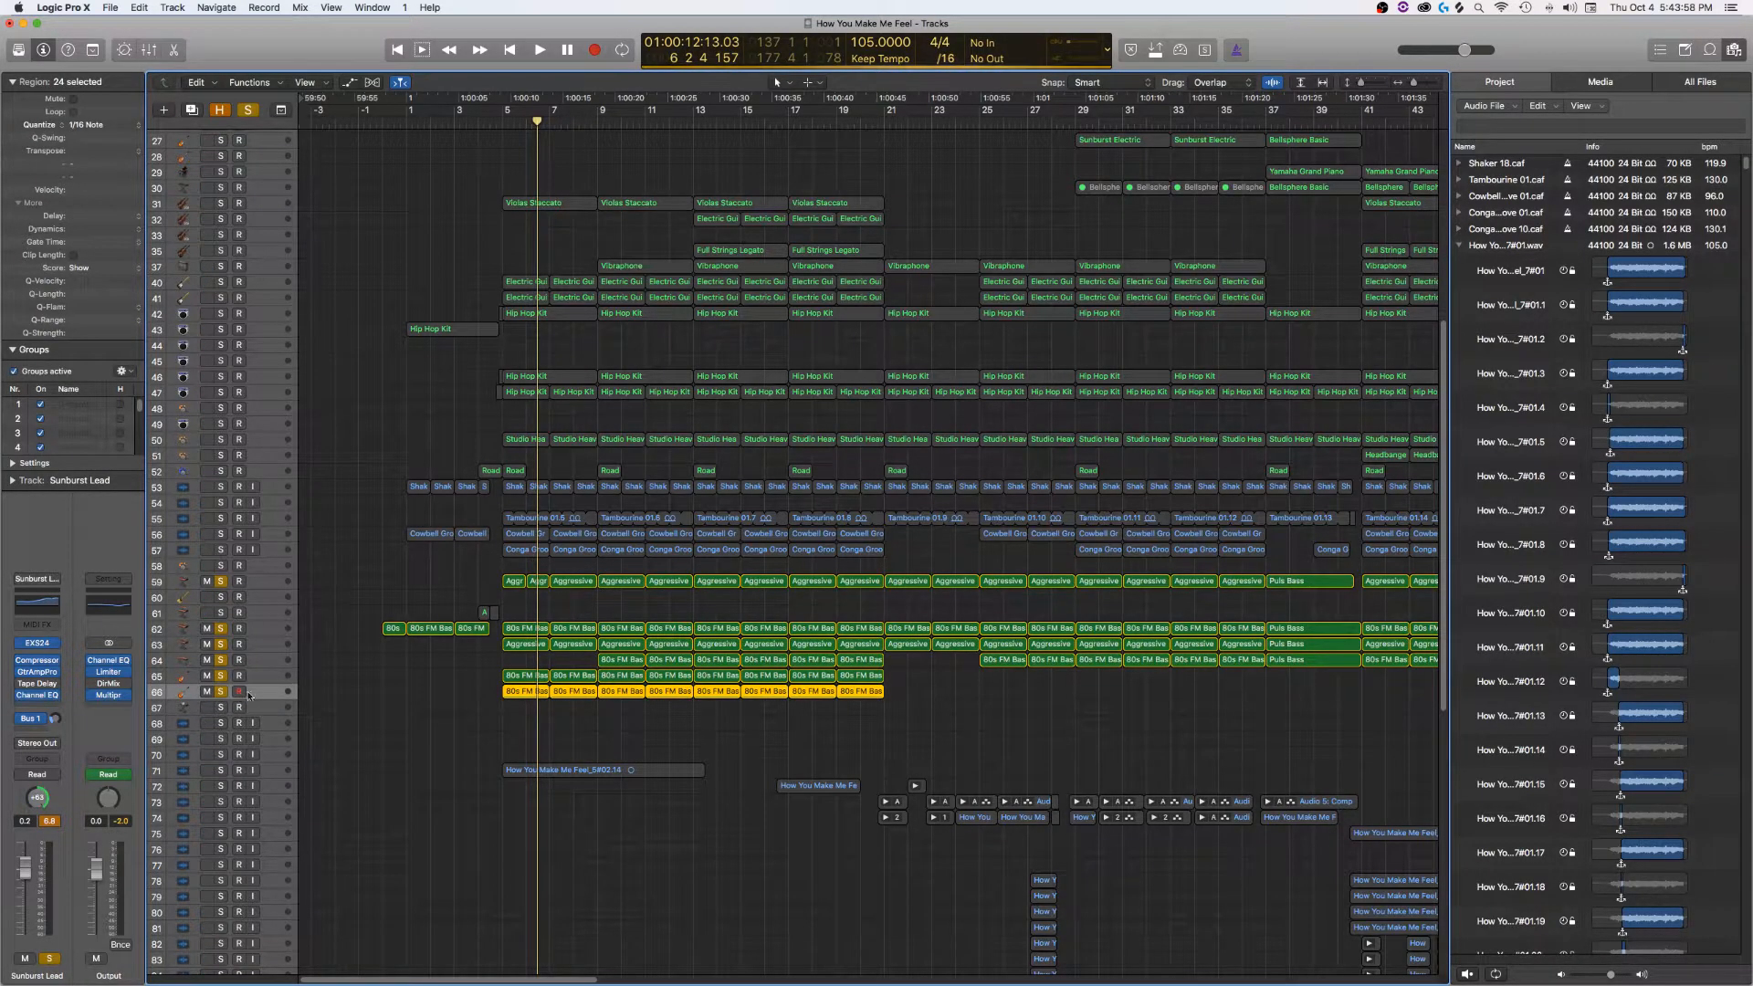
left_click(253, 677)
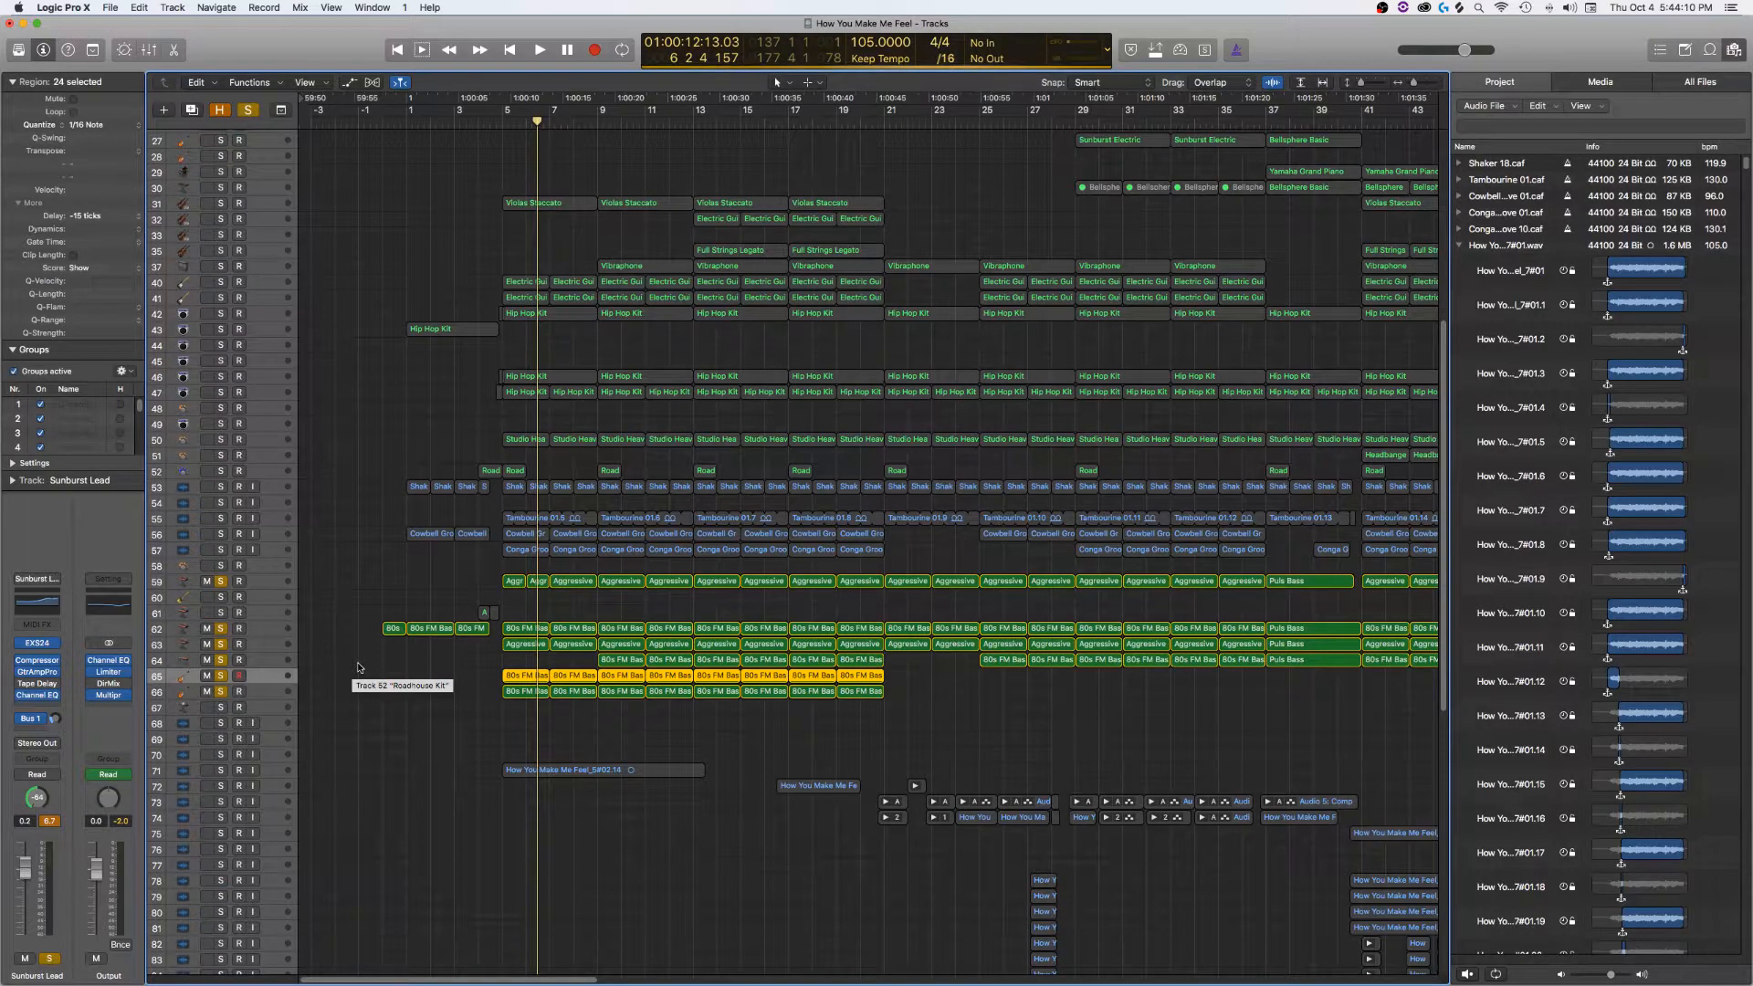
- Play the soloed tracks briefly, clear solo on tracks 59 to 66, and return the playhead to bar 5
key("space")
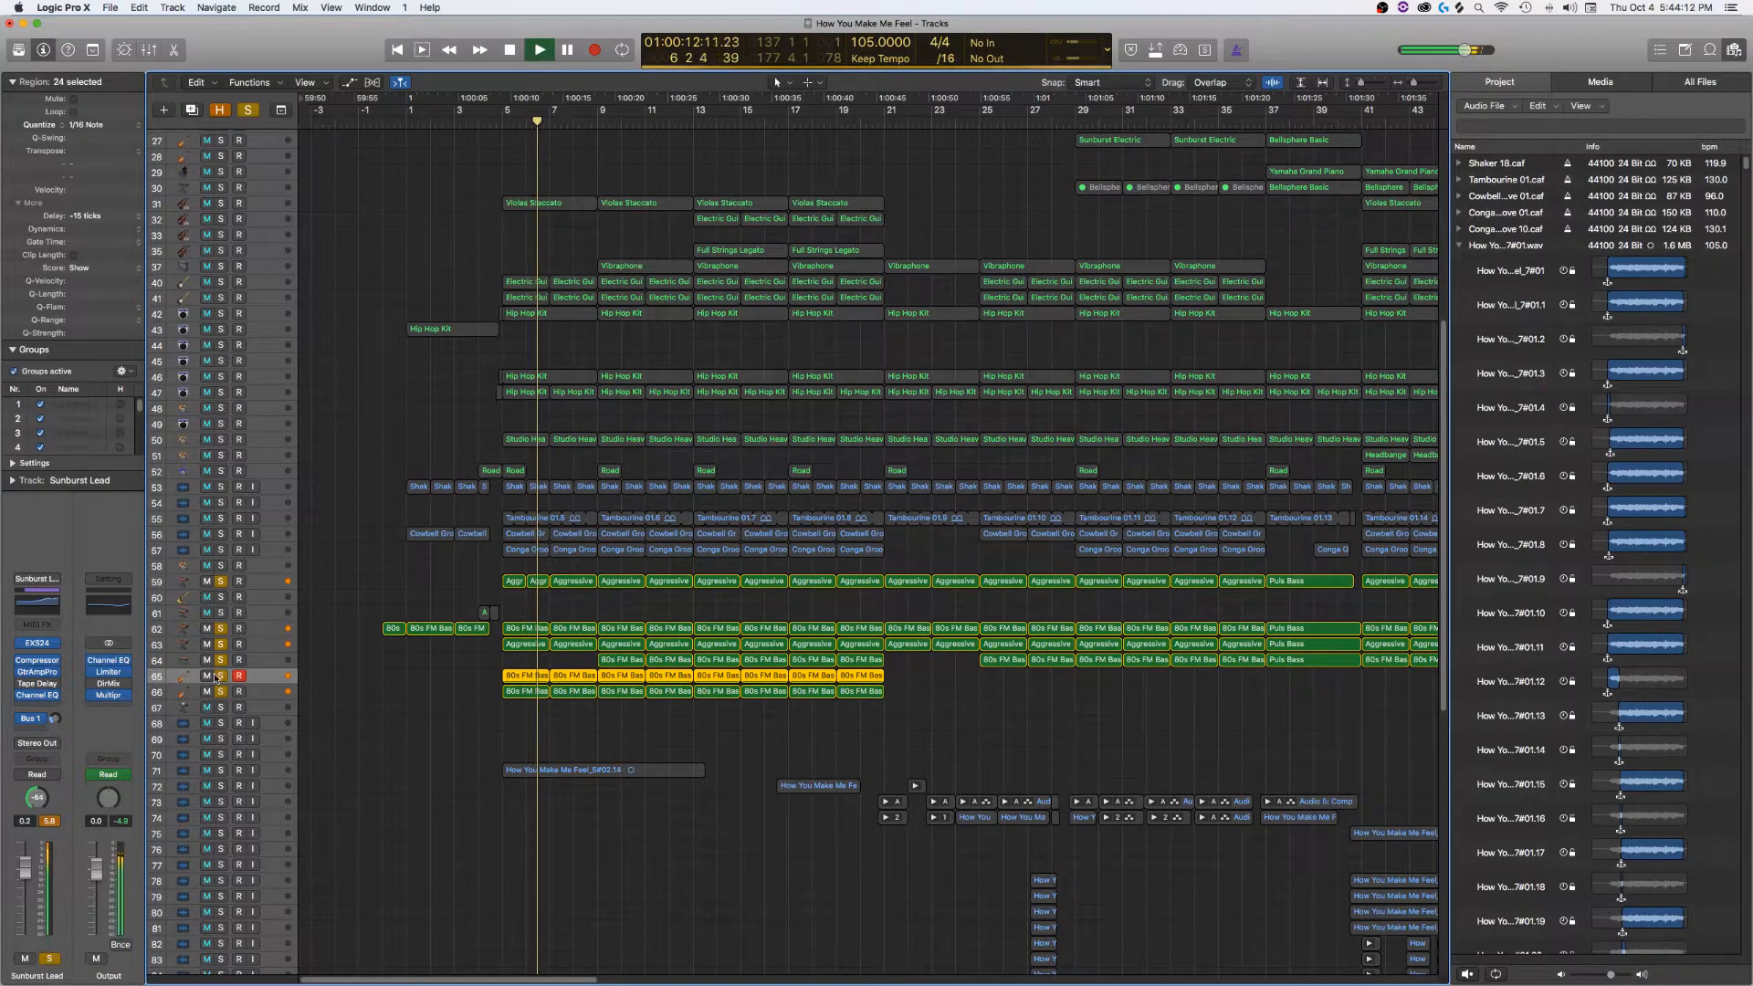
left_click(221, 676)
key("space")
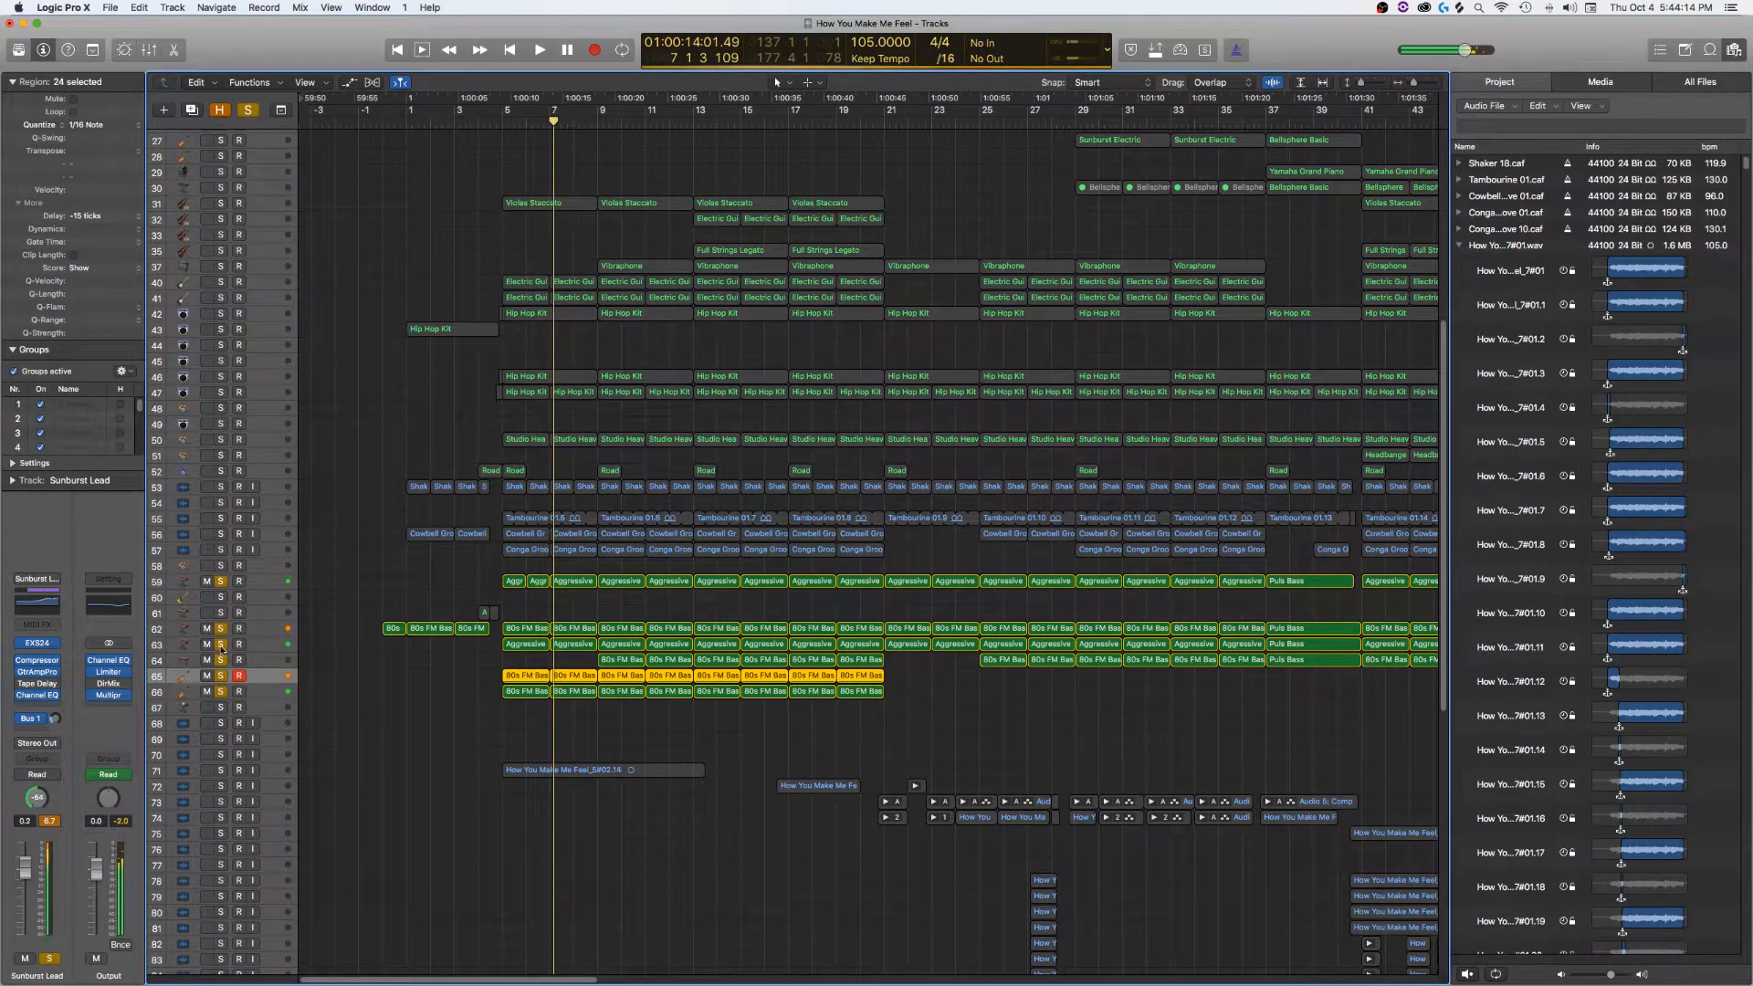
left_click_drag(221, 692, 219, 569)
left_click(504, 114)
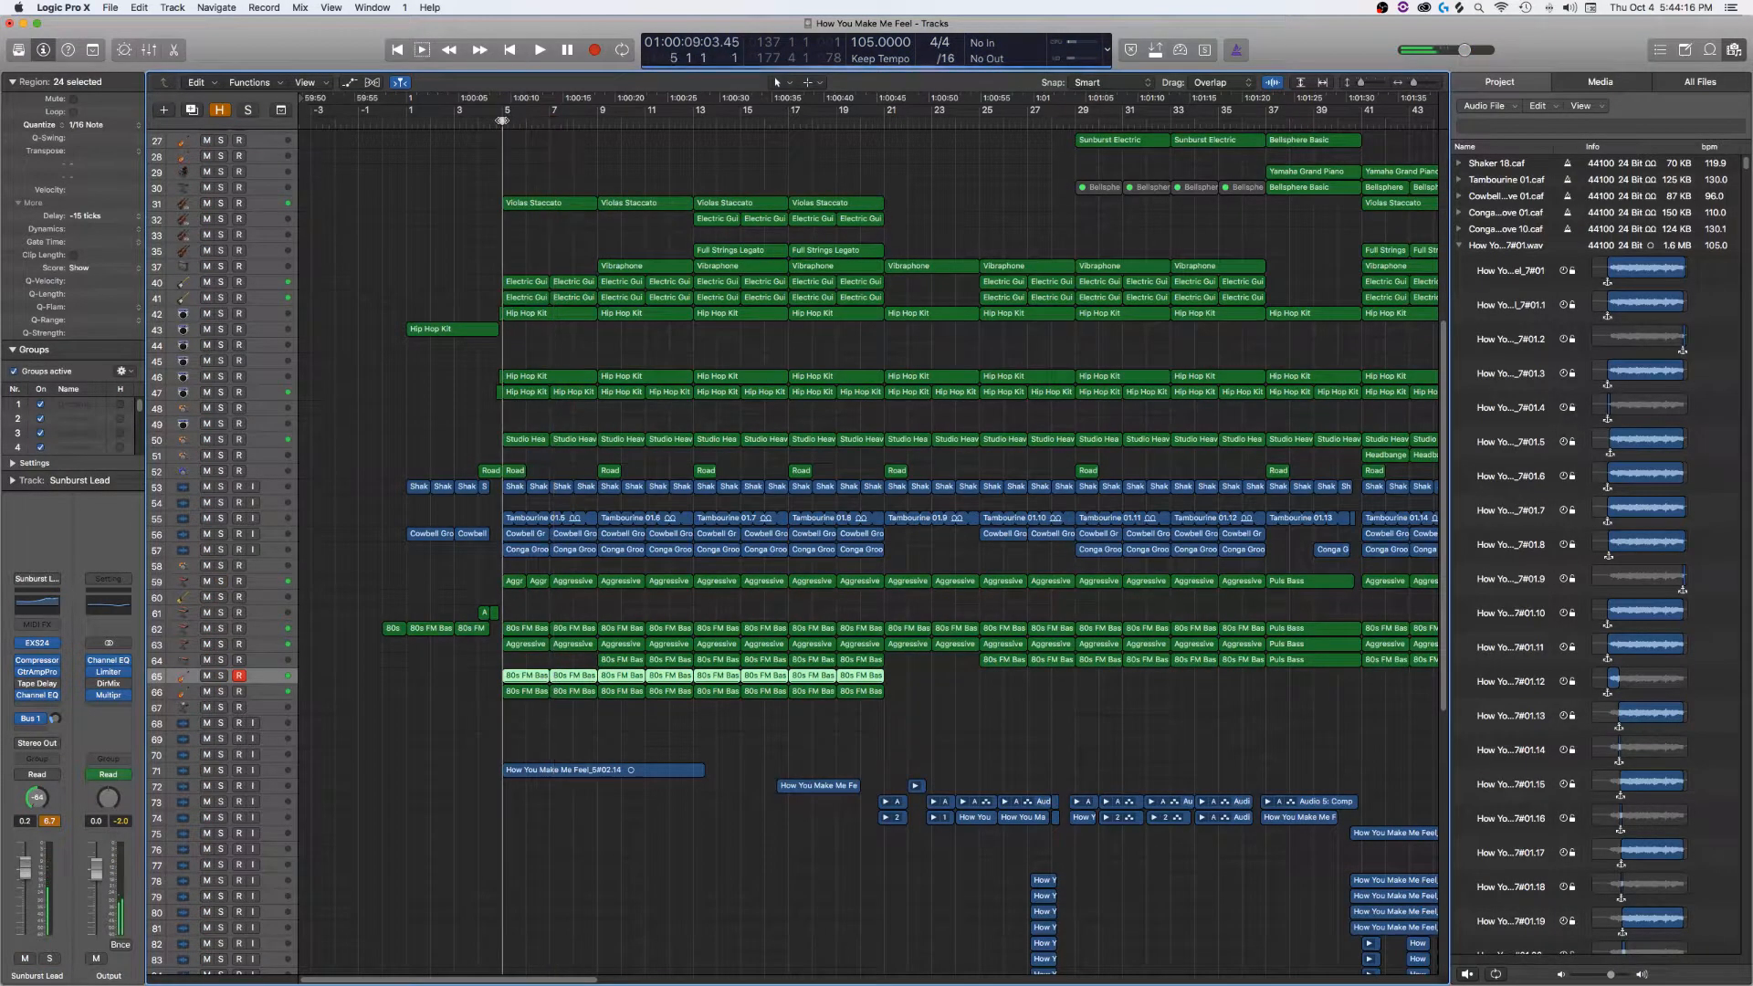
- Audition percussion tracks 53 to 57 in solo from bar 5, progressively adding tracks 50, 52, 46, 47 and 42
left_click_drag(222, 554, 224, 484)
key("space")
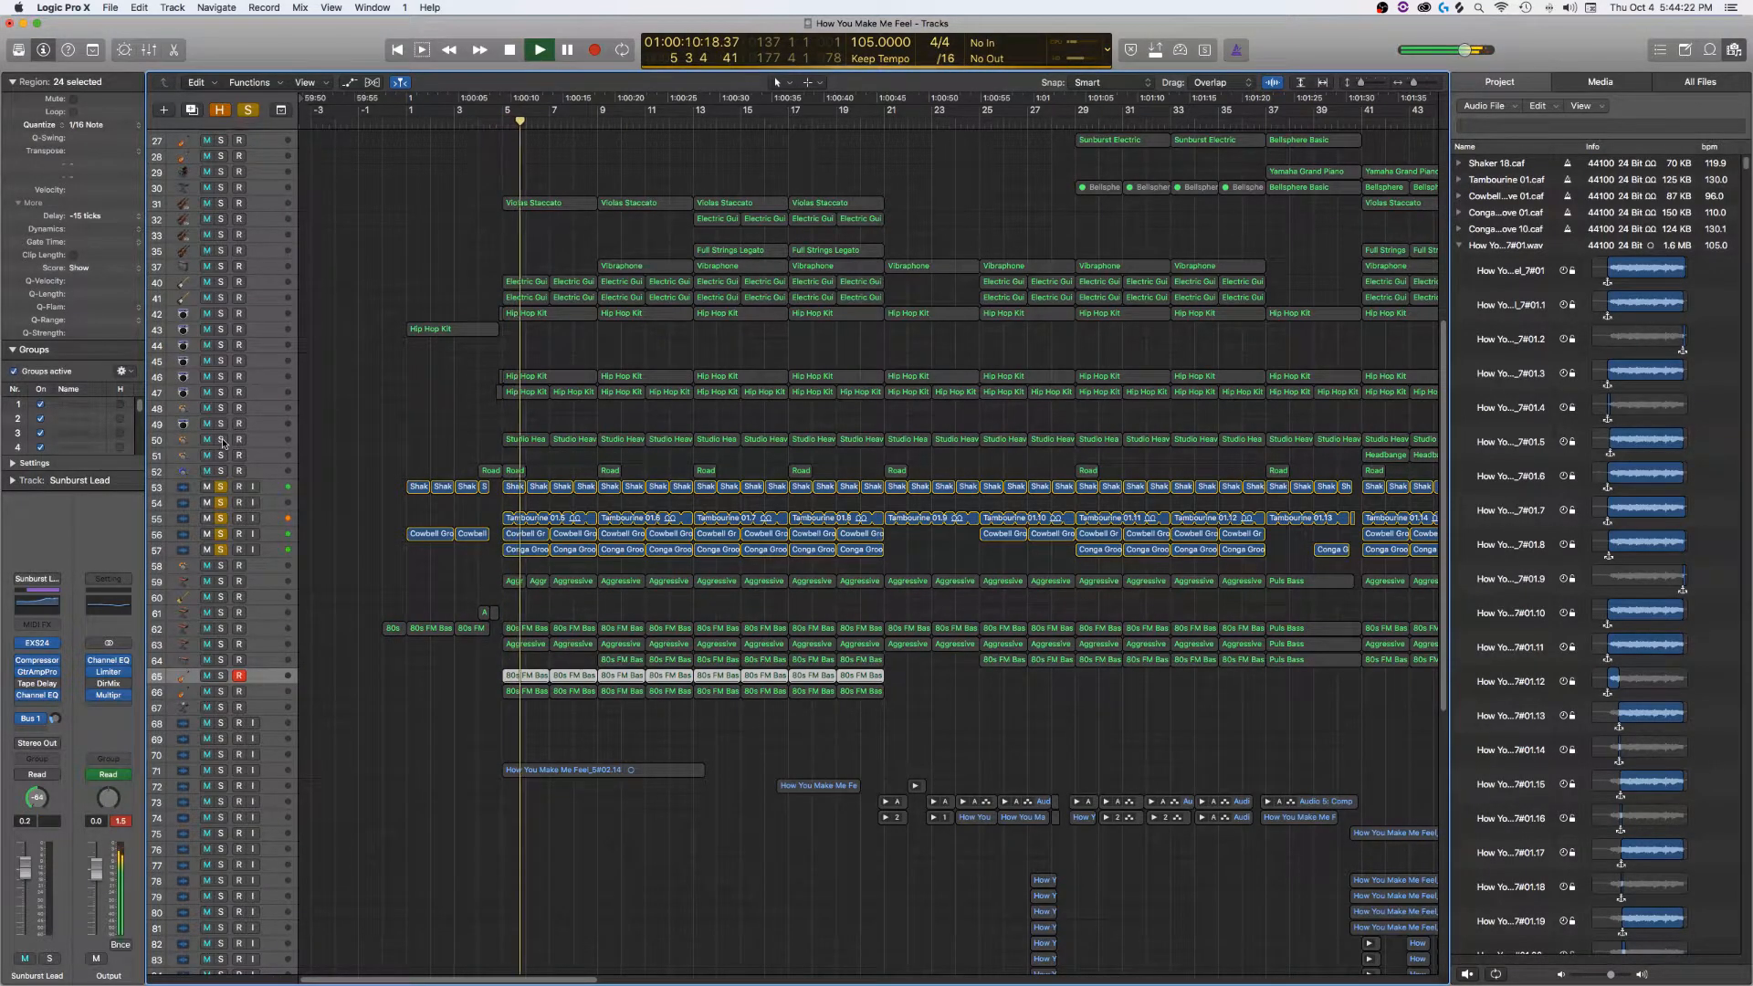
left_click(221, 440)
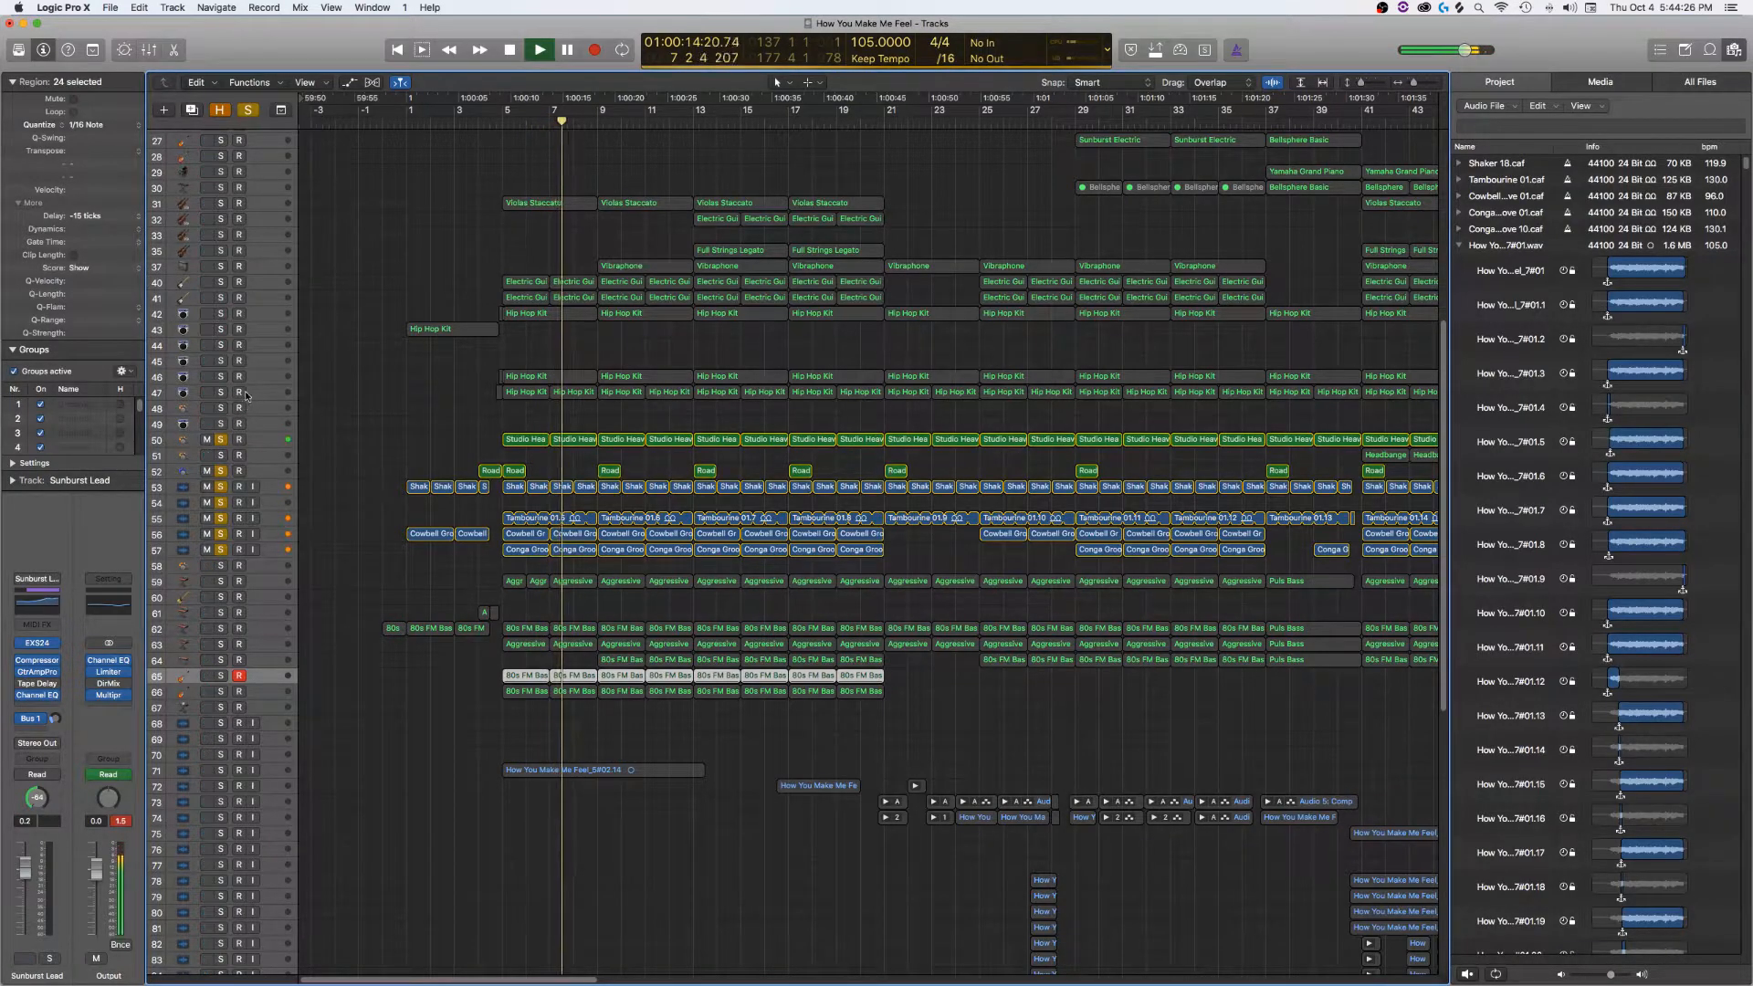
left_click(221, 376)
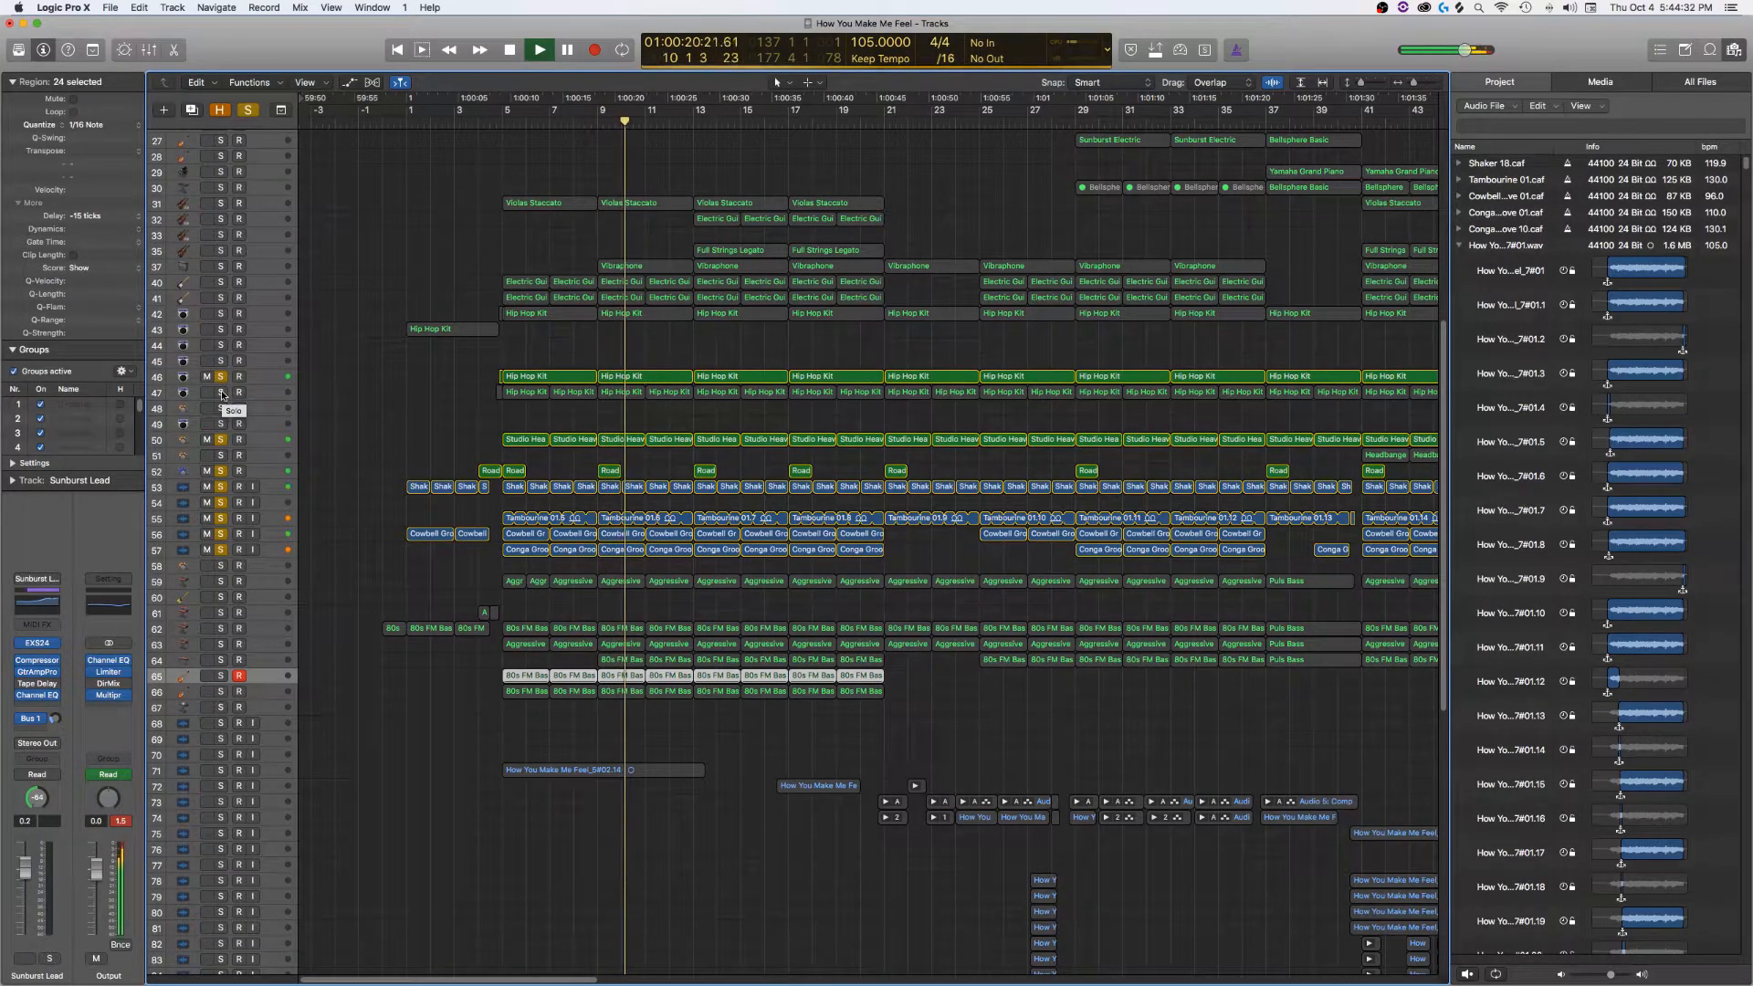
left_click(221, 392)
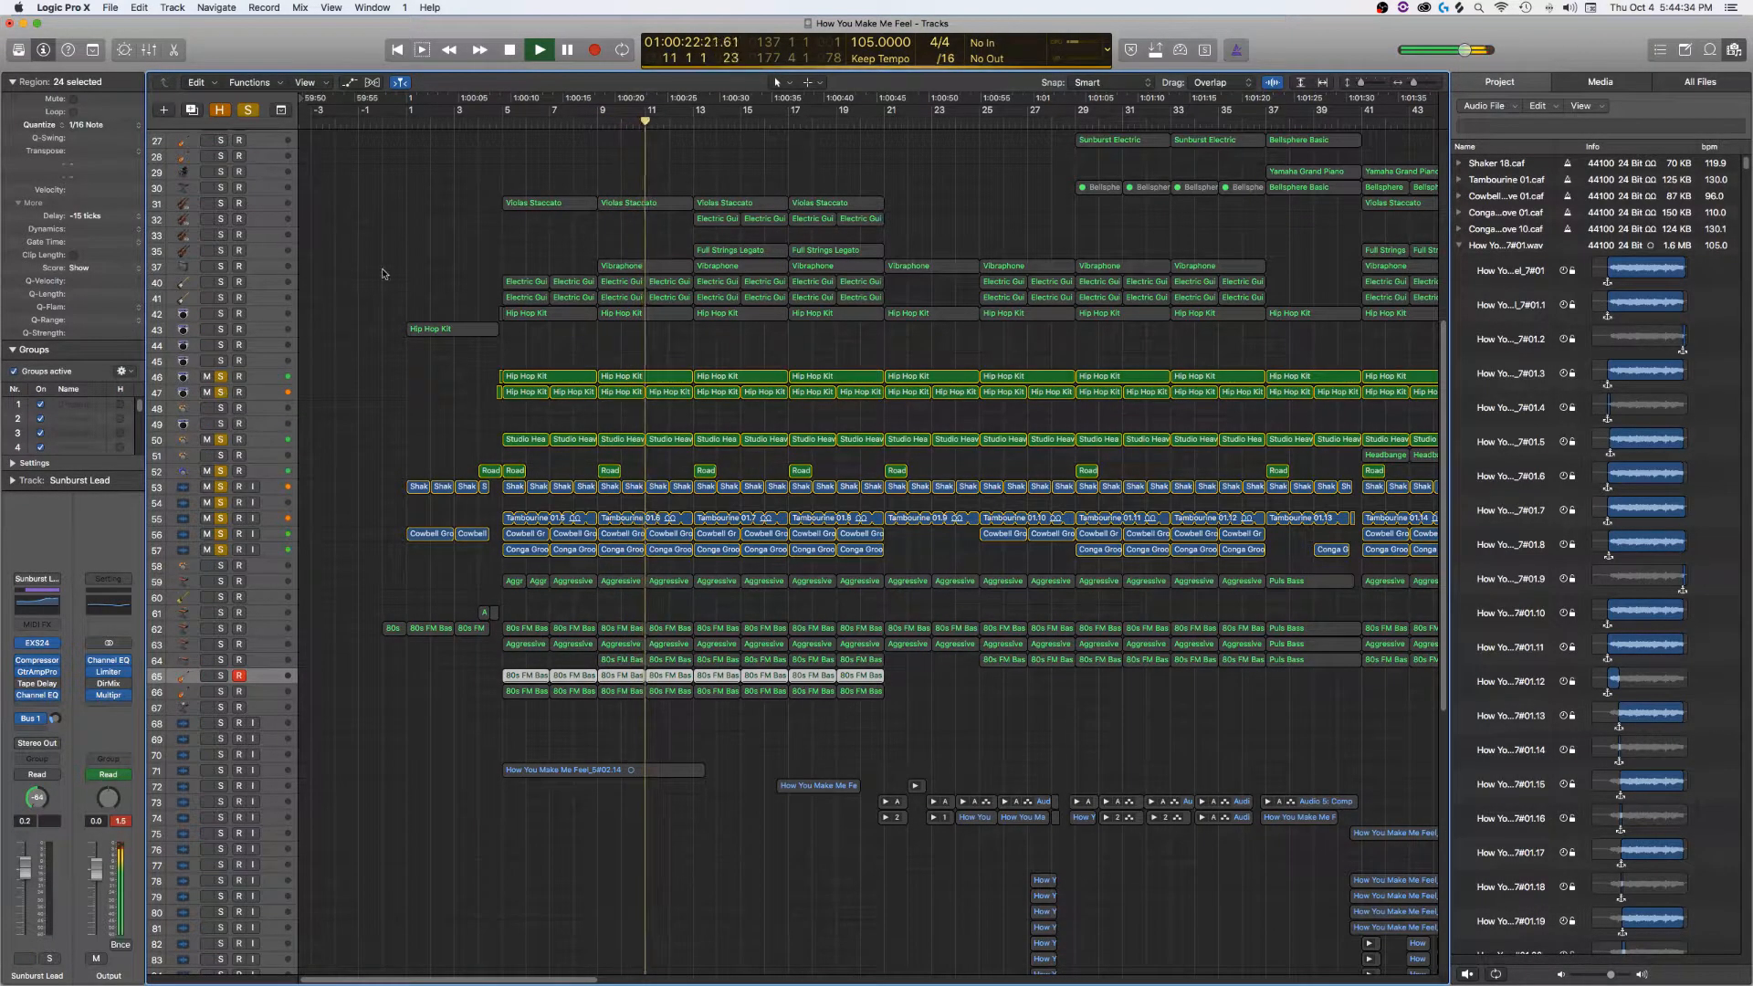
left_click(221, 313)
key("space")
key("space")
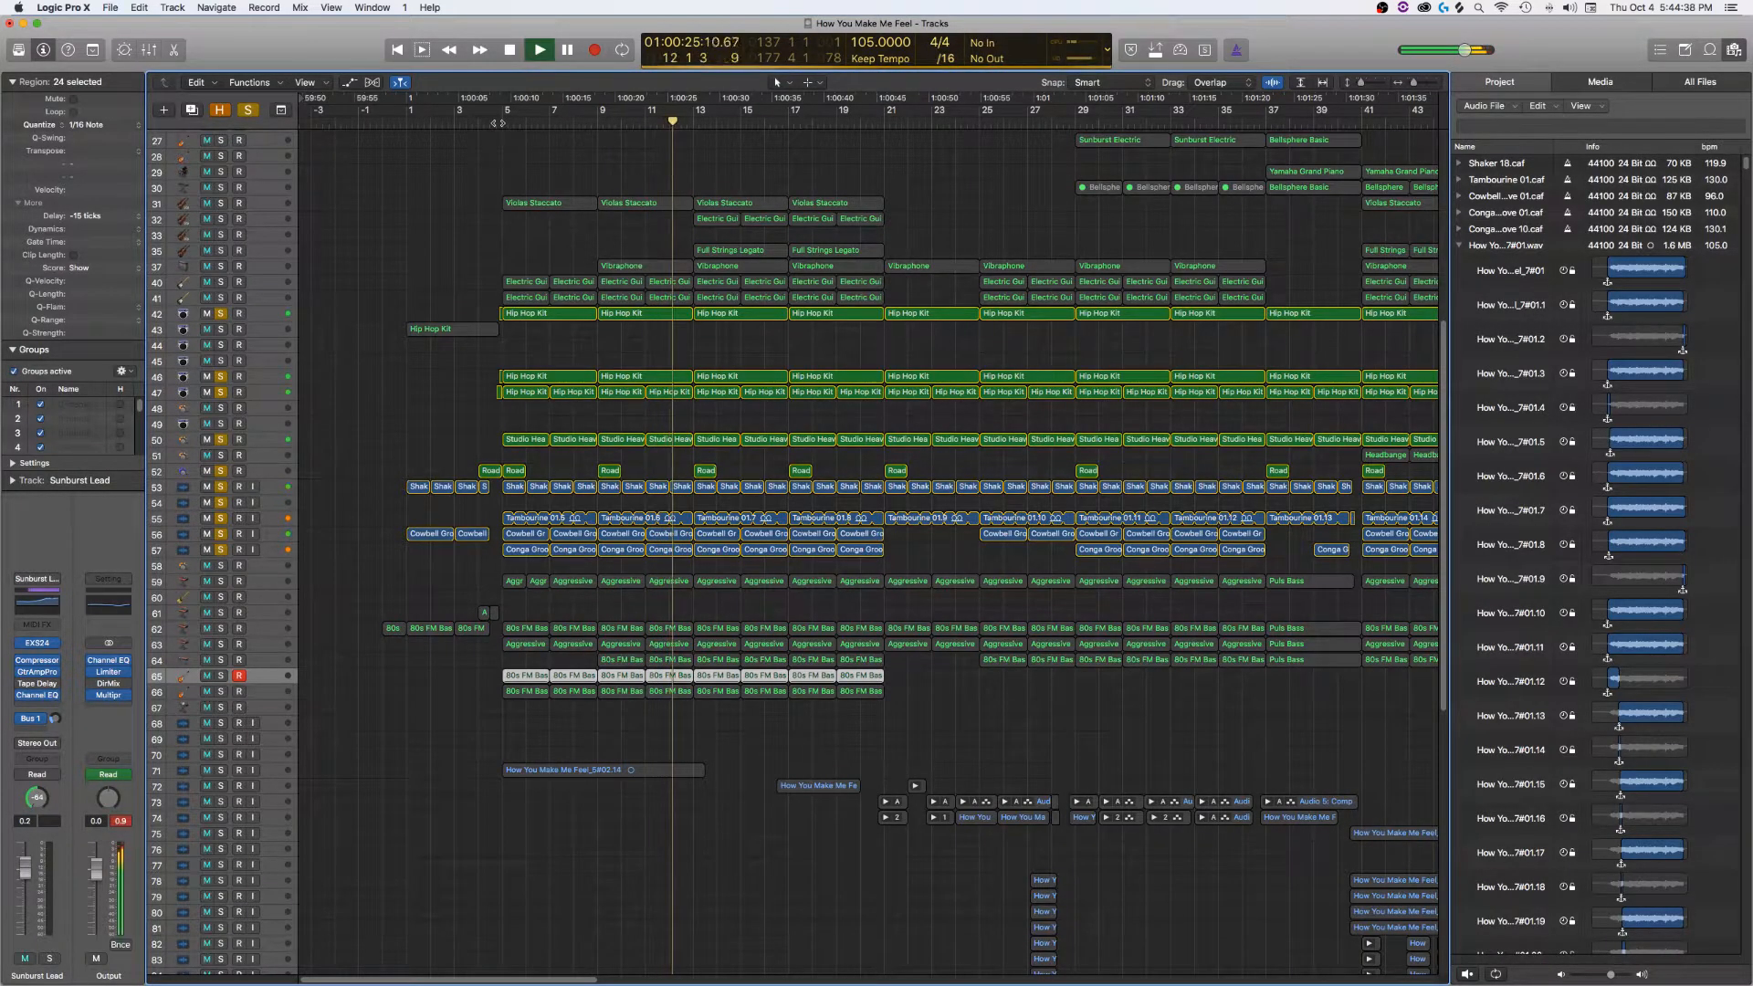
- Clear solo on all the drum and percussion tracks and return the playhead to bar 5
left_click_drag(221, 376, 222, 564)
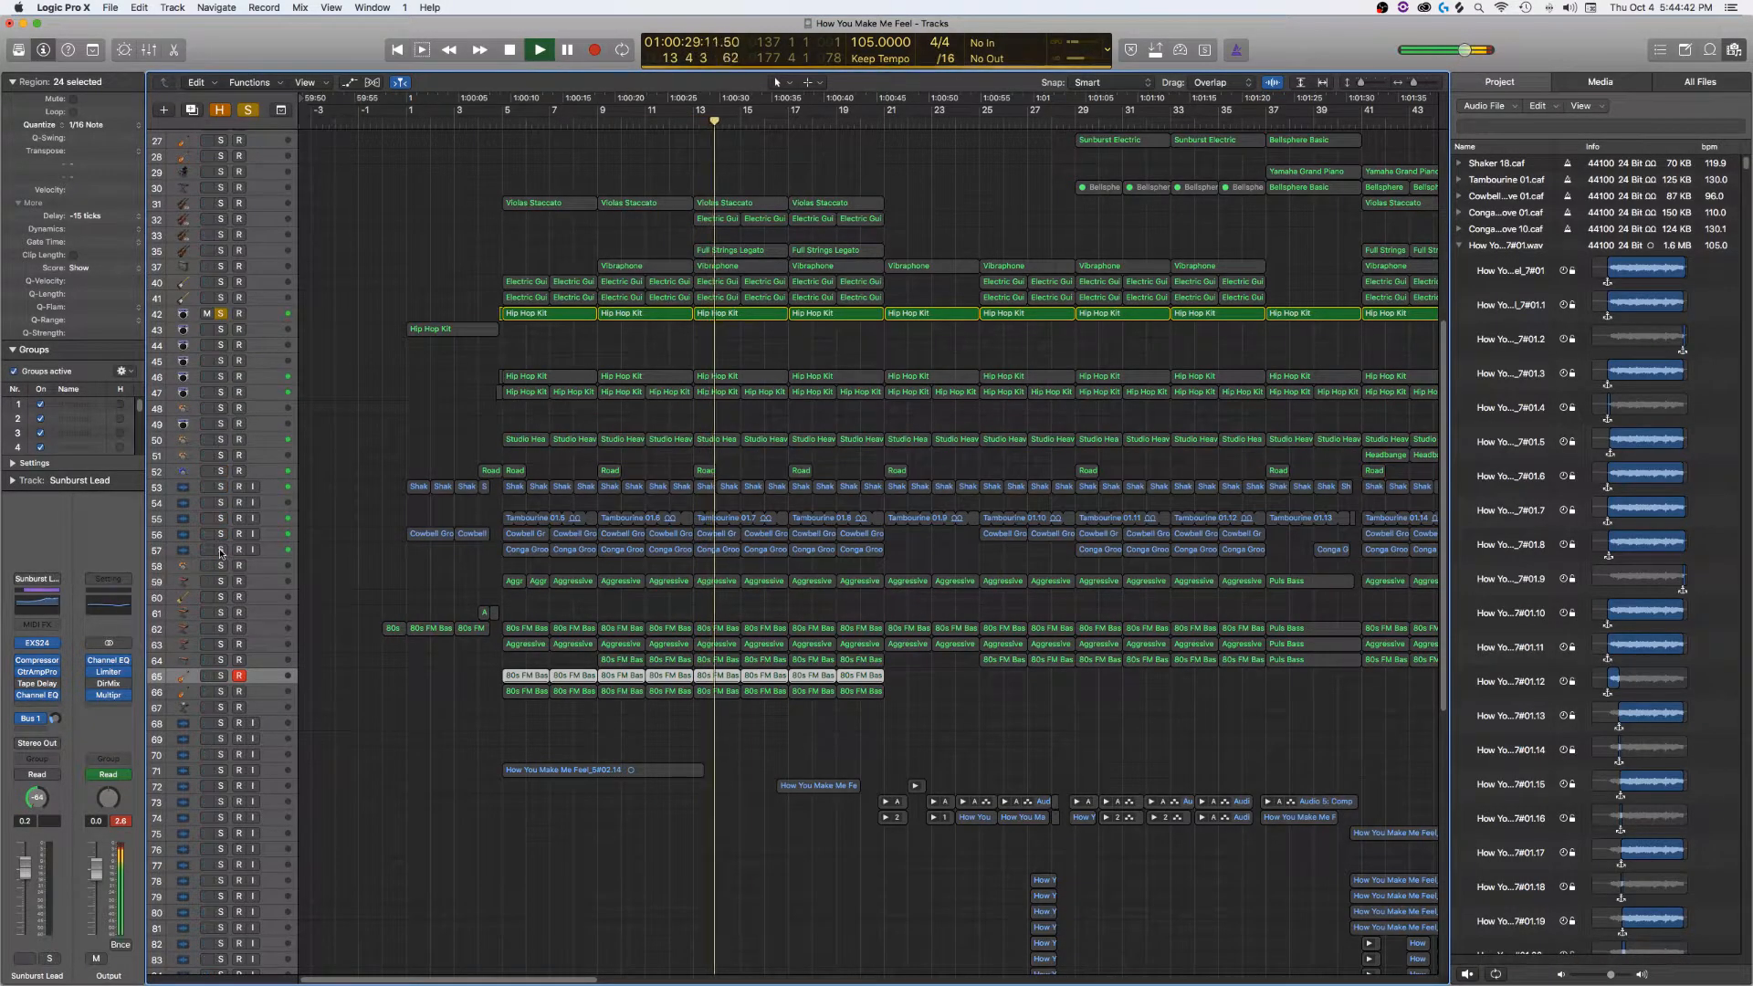
left_click(225, 315)
left_click(422, 404)
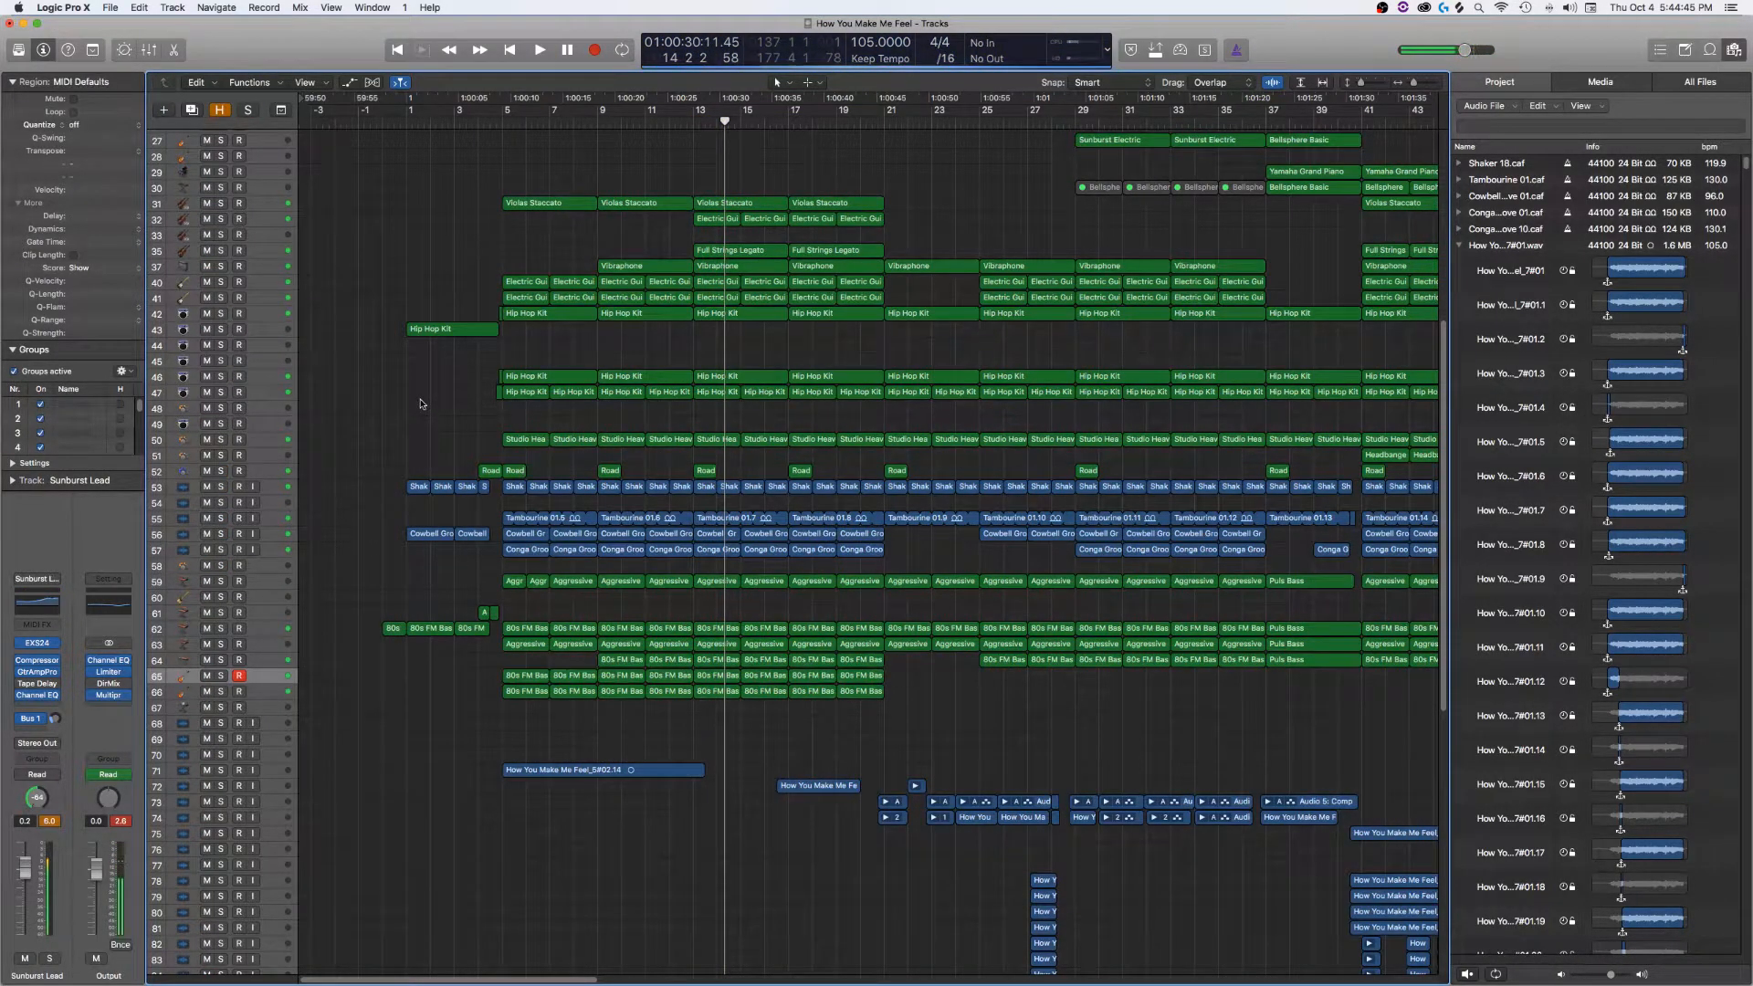
left_click(500, 123)
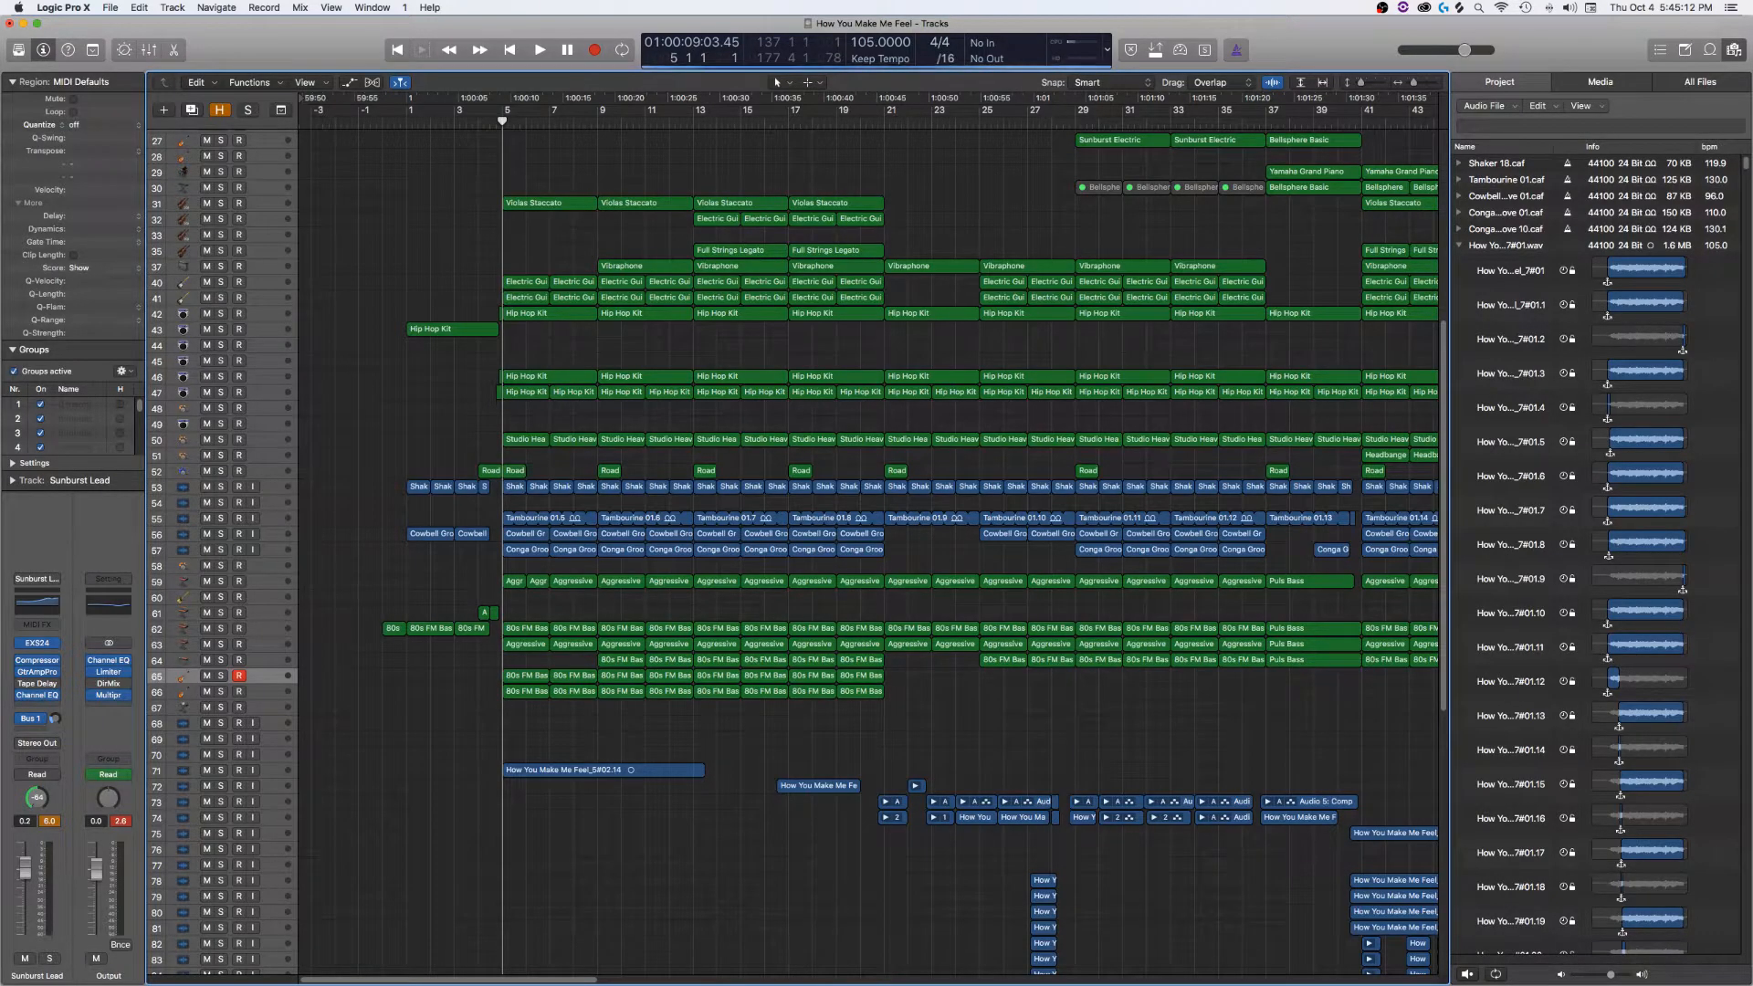
- Audition the electric guitar tracks 40 and 41 in solo from bar 5 and clear their solo
left_click(225, 284)
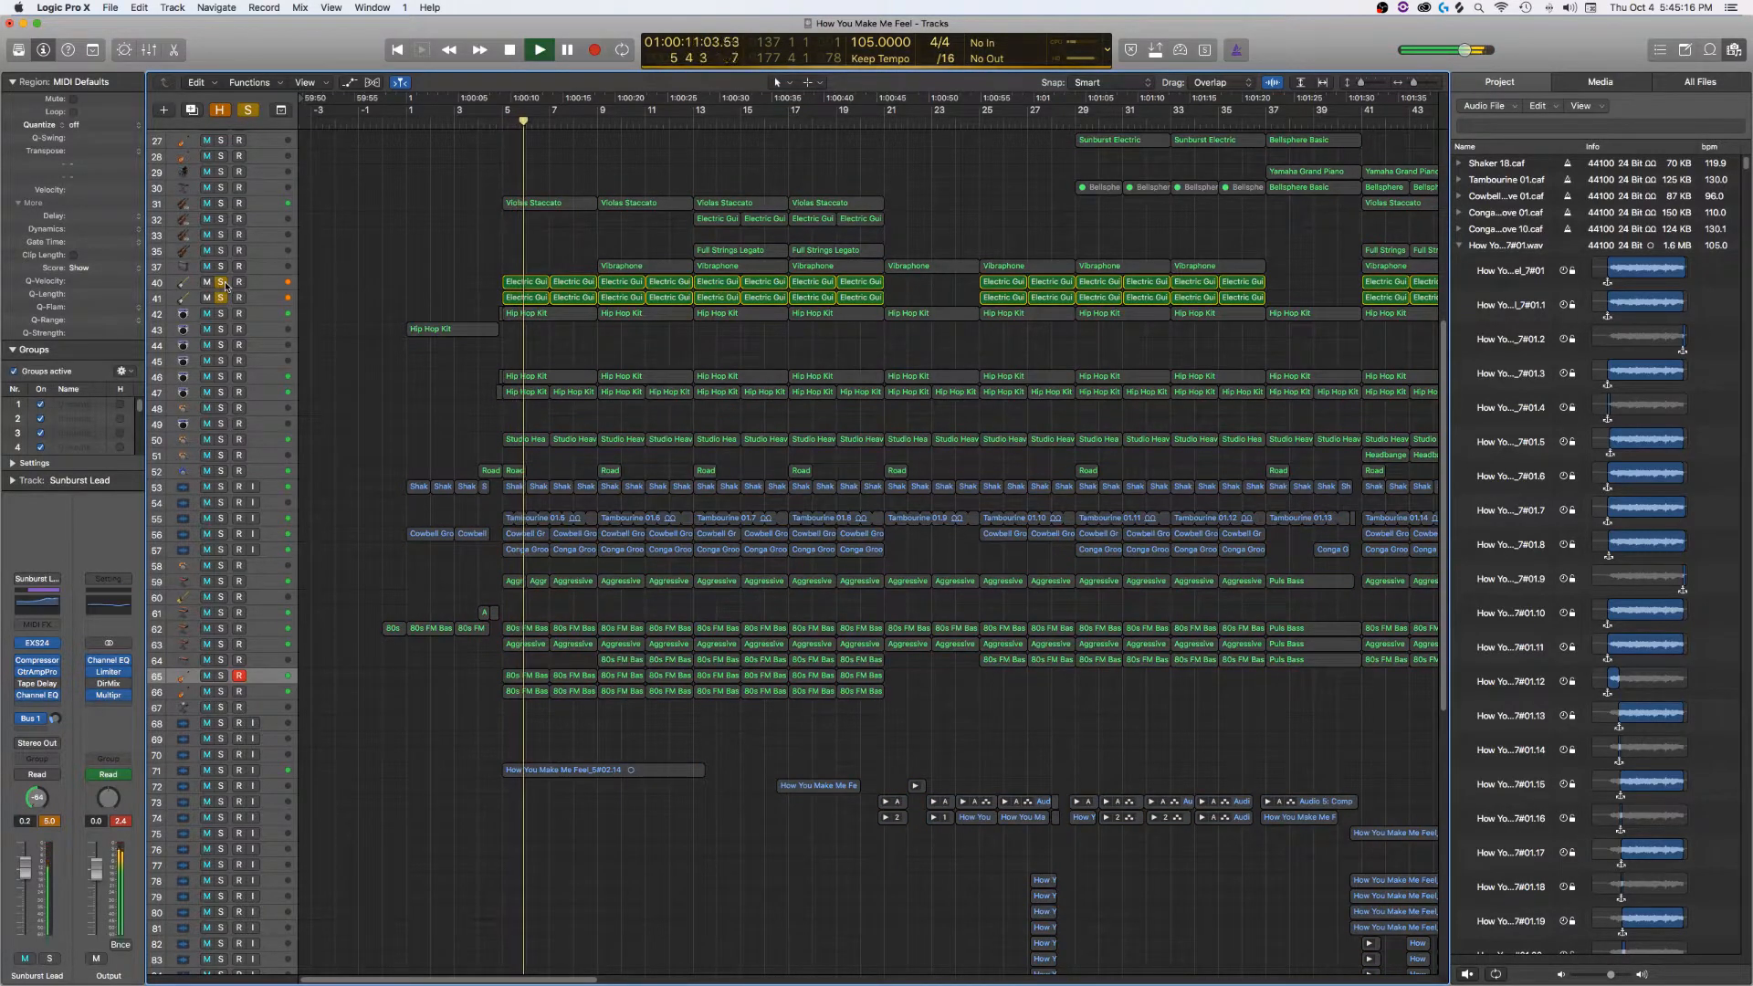
key("space")
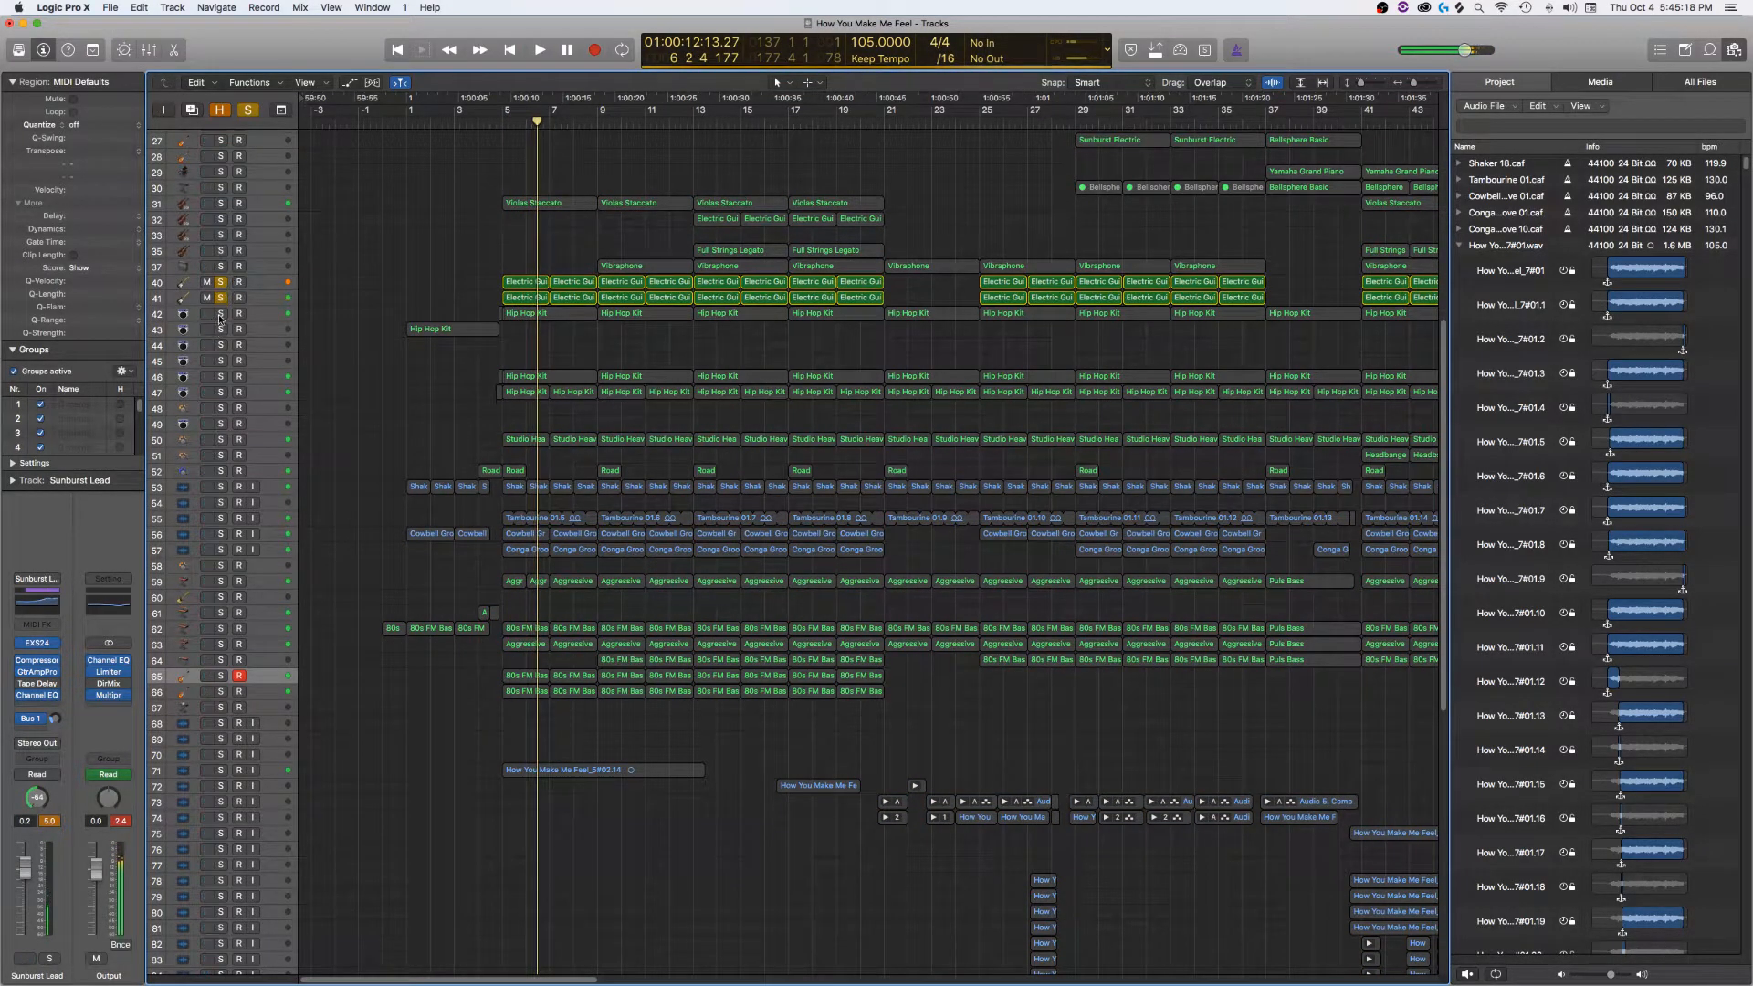
left_click(498, 128)
key("space")
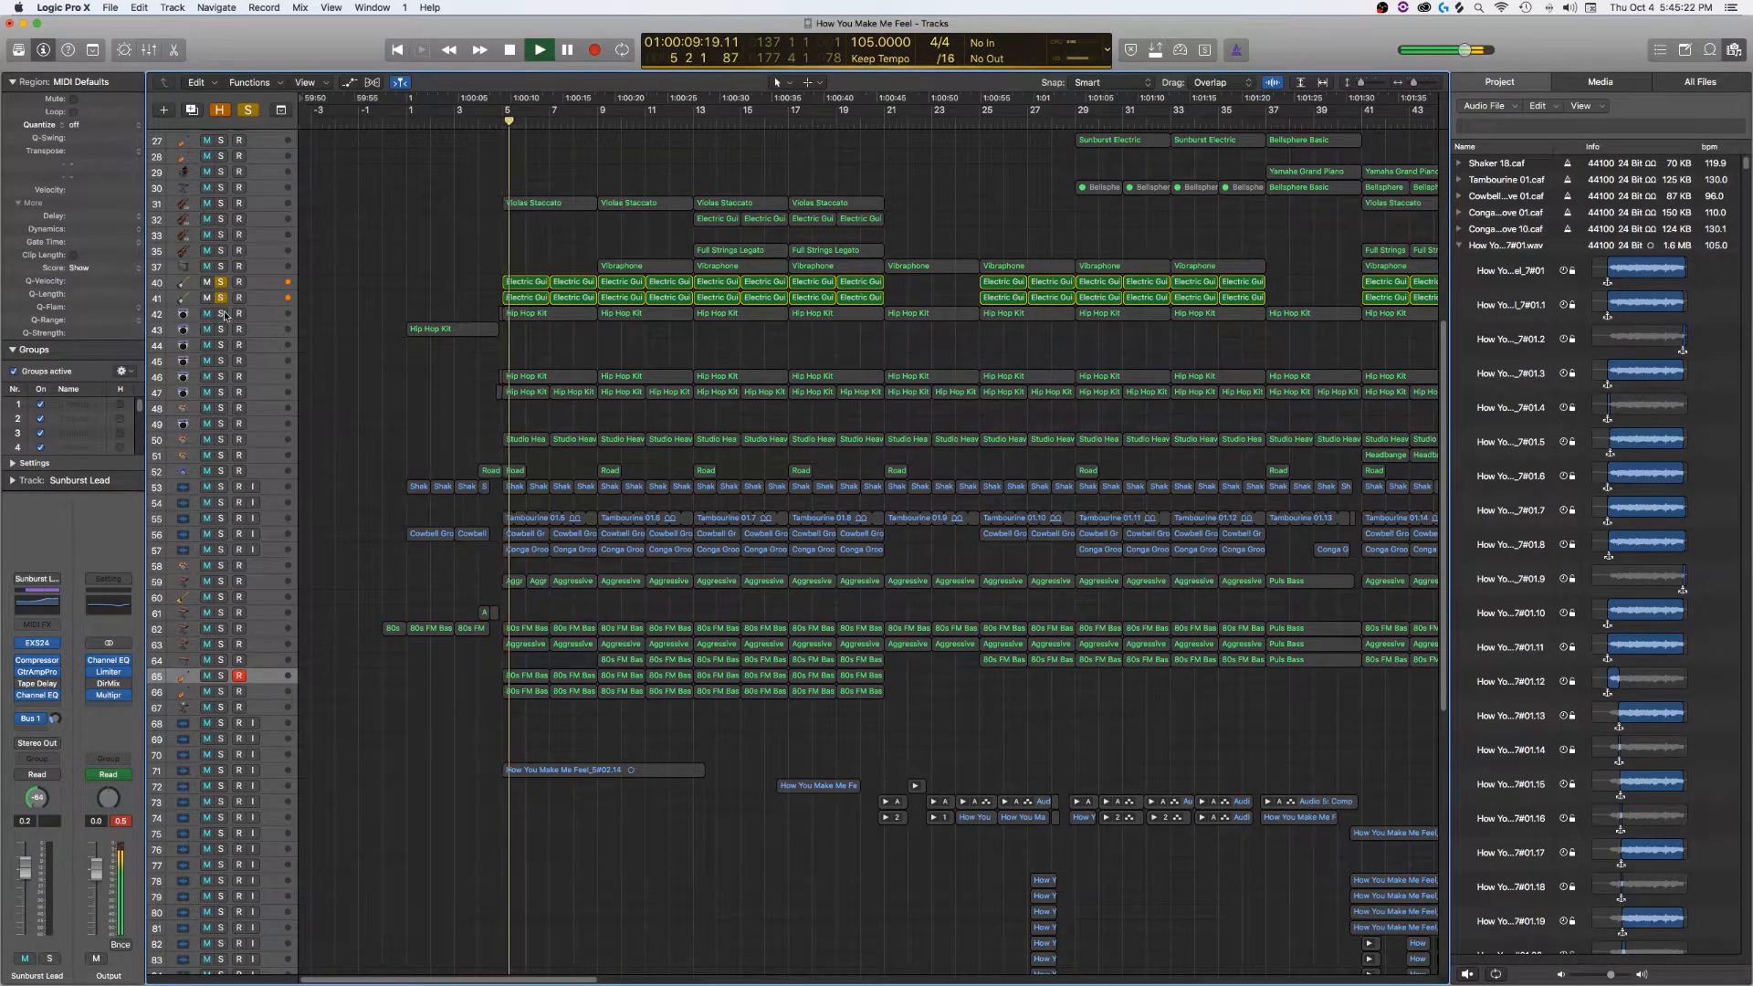
left_click(220, 281)
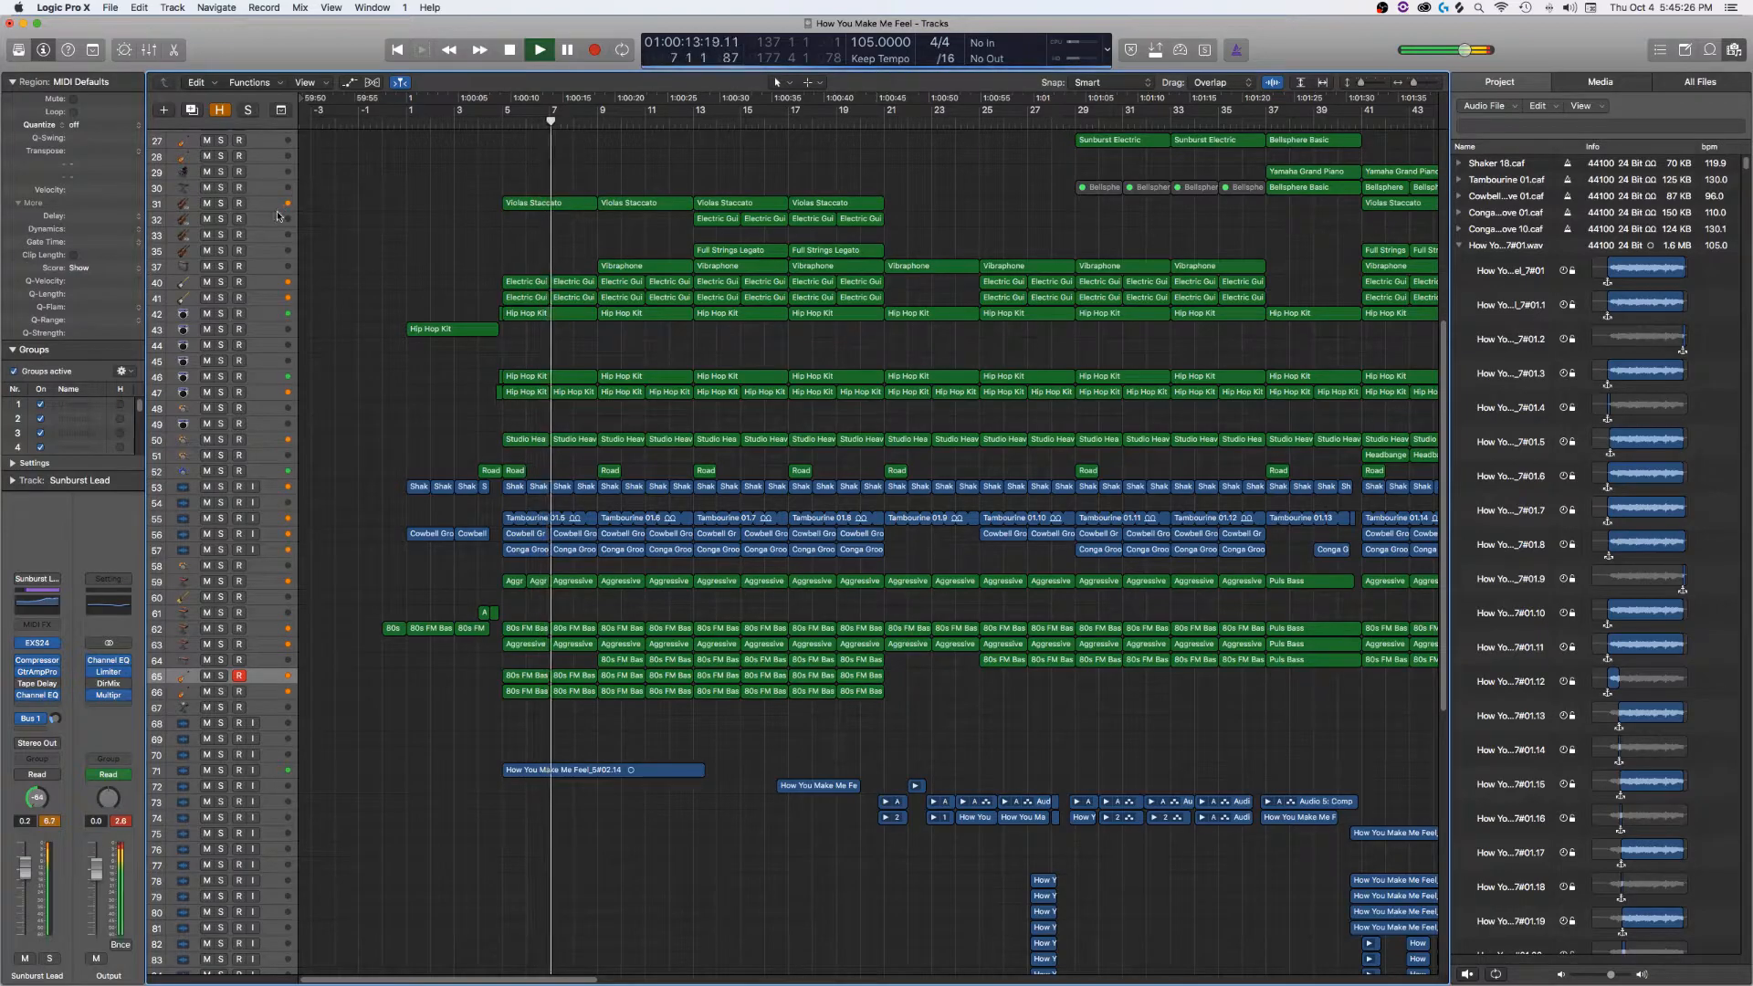
- Audition the Violas Staccato track 31 in solo and clear its solo
left_click(221, 204)
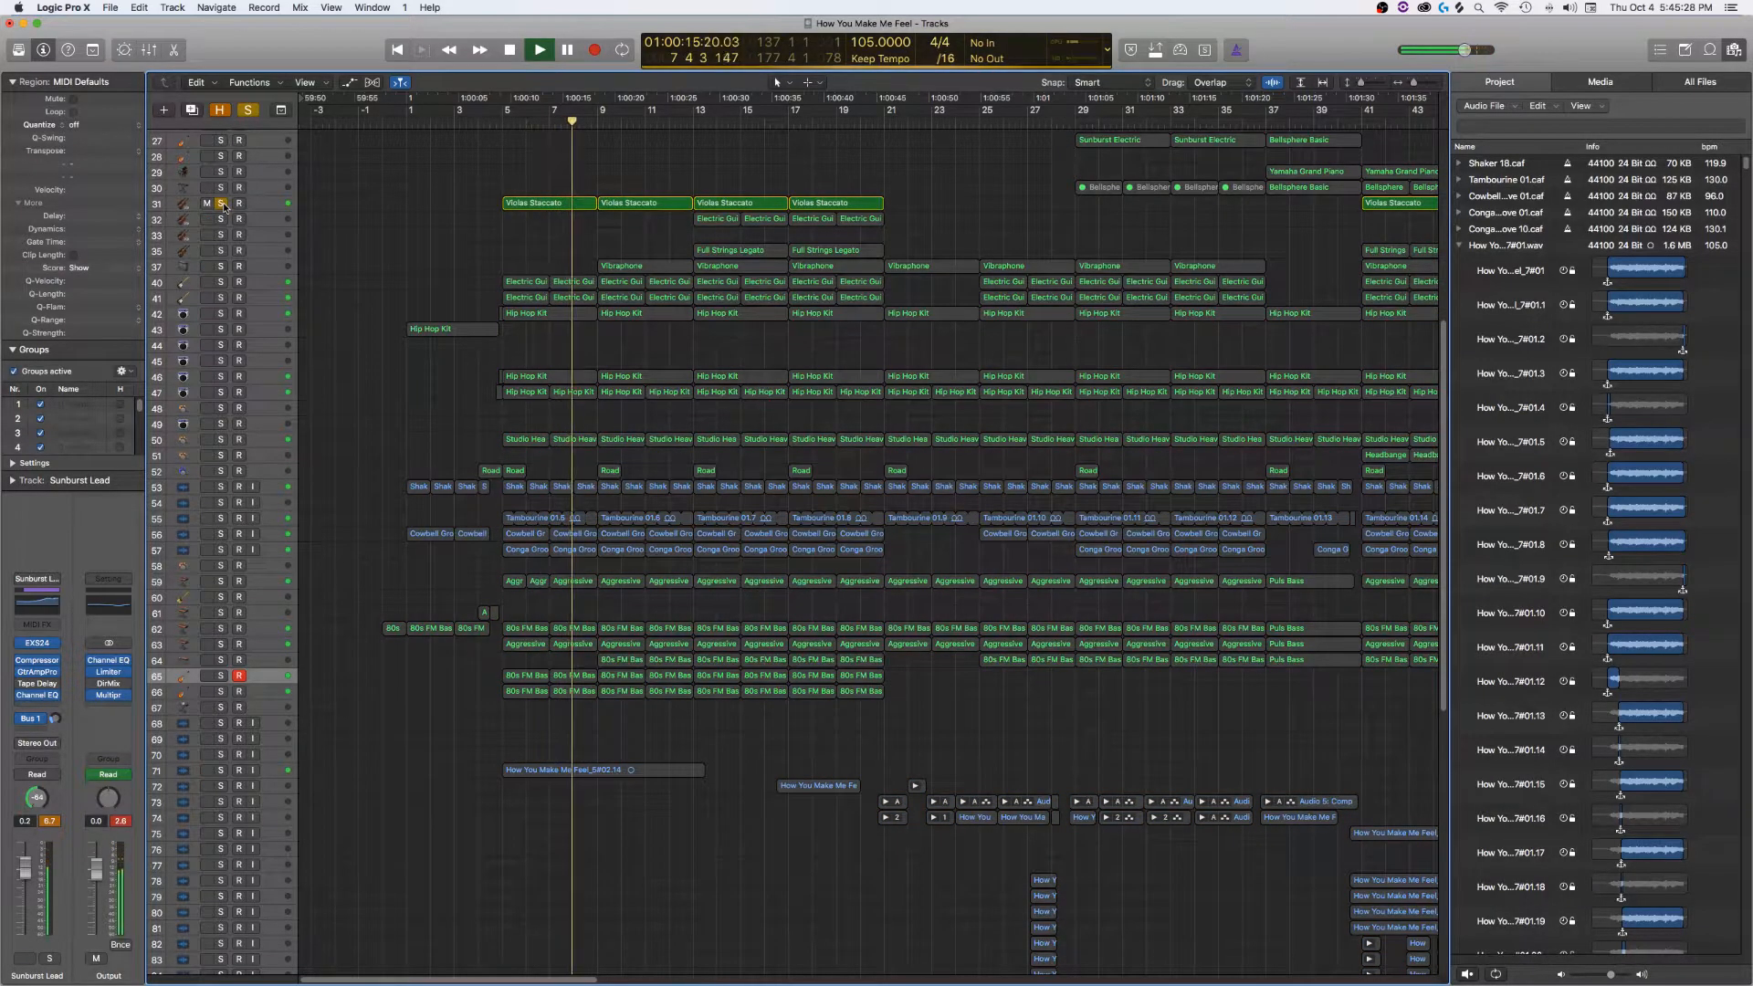
key("space")
left_click(221, 204)
key("space")
- Audition audio track 71 and the Vibraphone track 37 one after the other in solo, clearing each solo
left_click(221, 771)
left_click(221, 770)
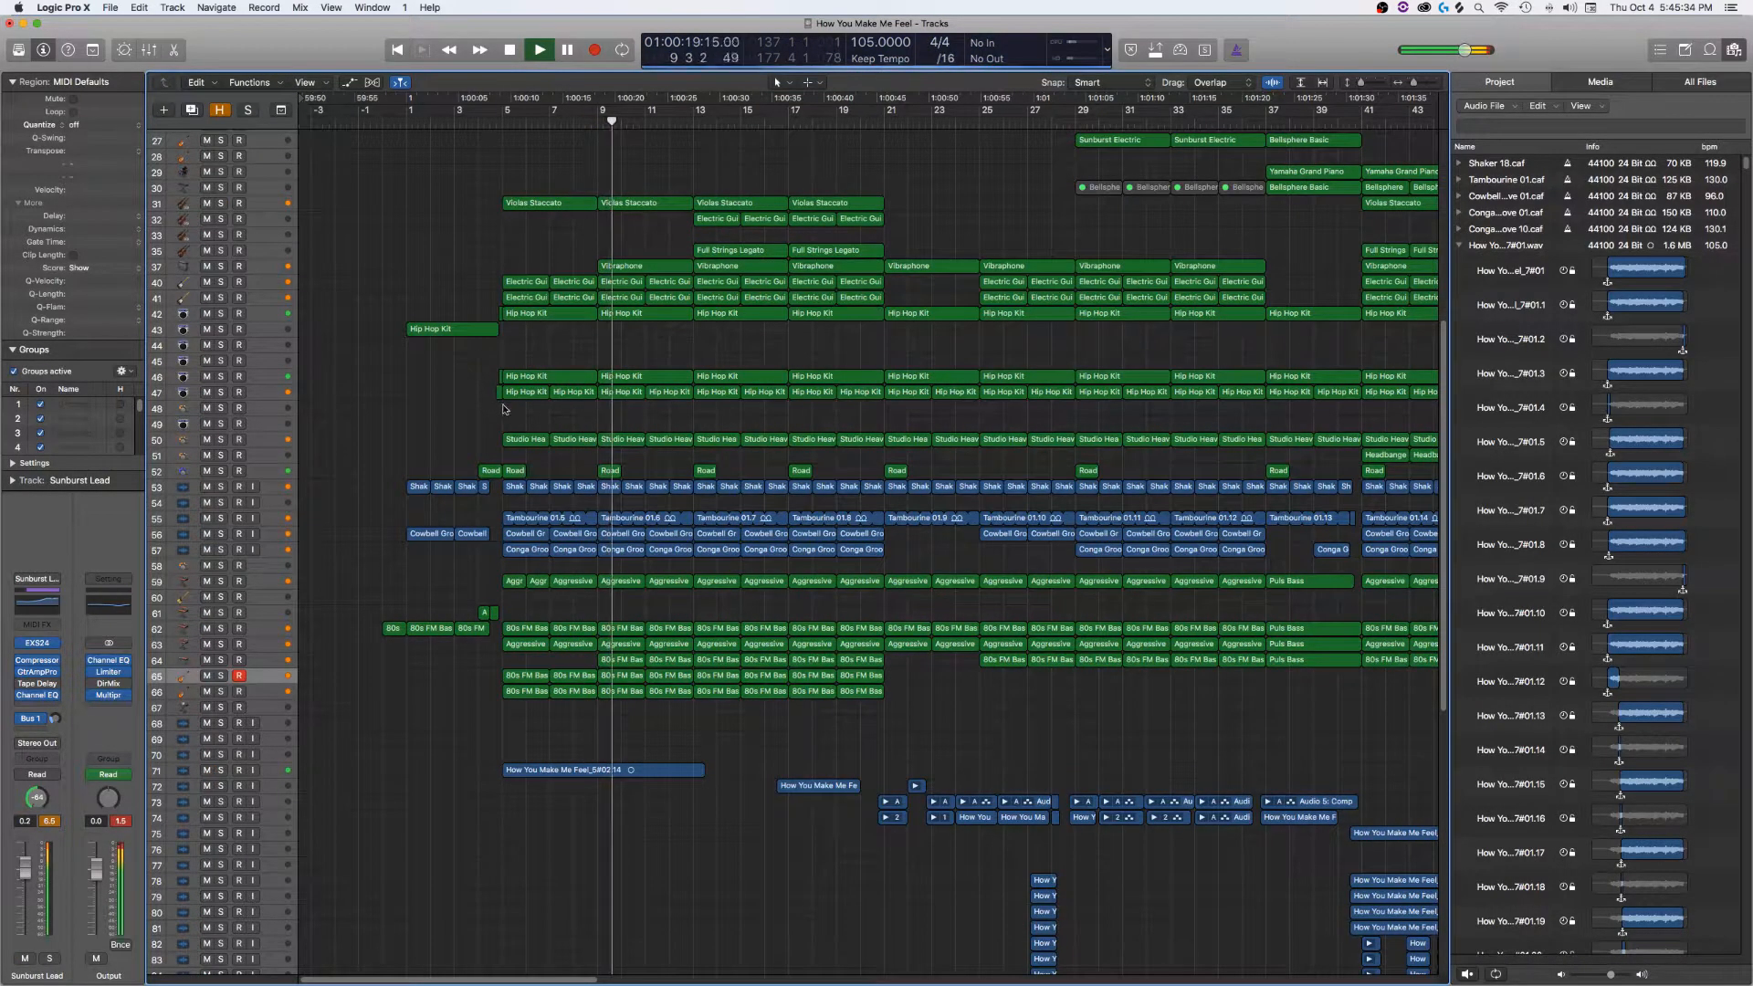
left_click(221, 267)
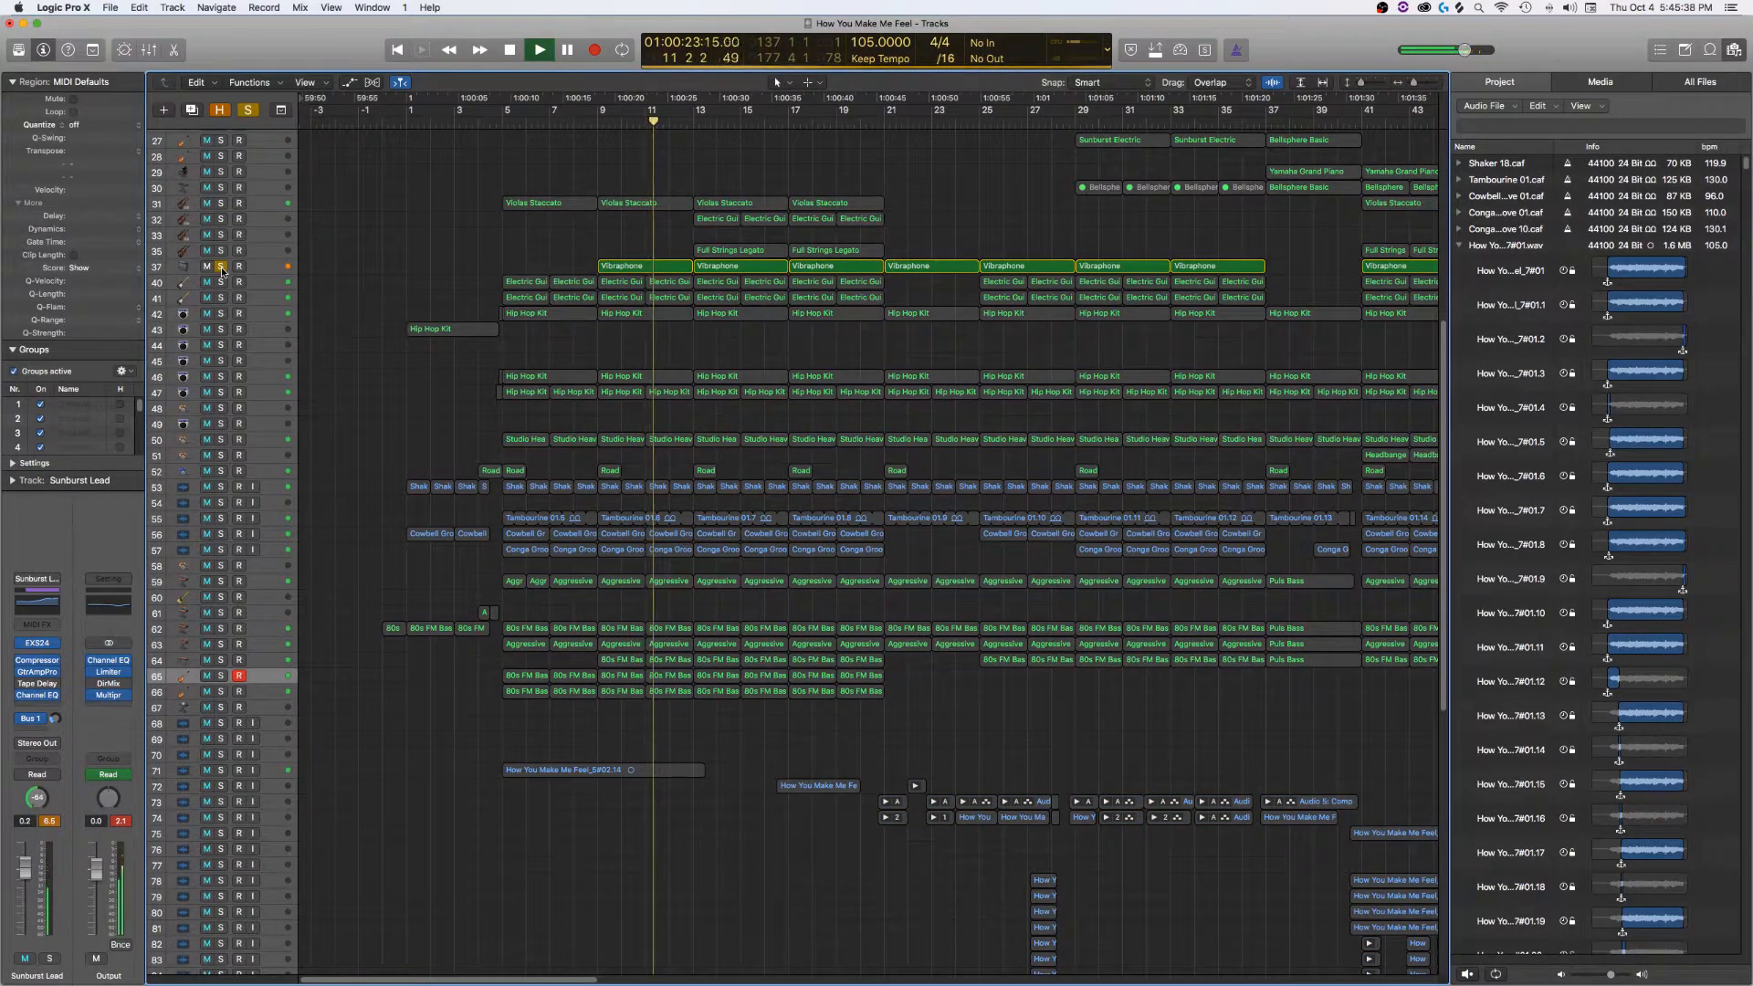
left_click(221, 267)
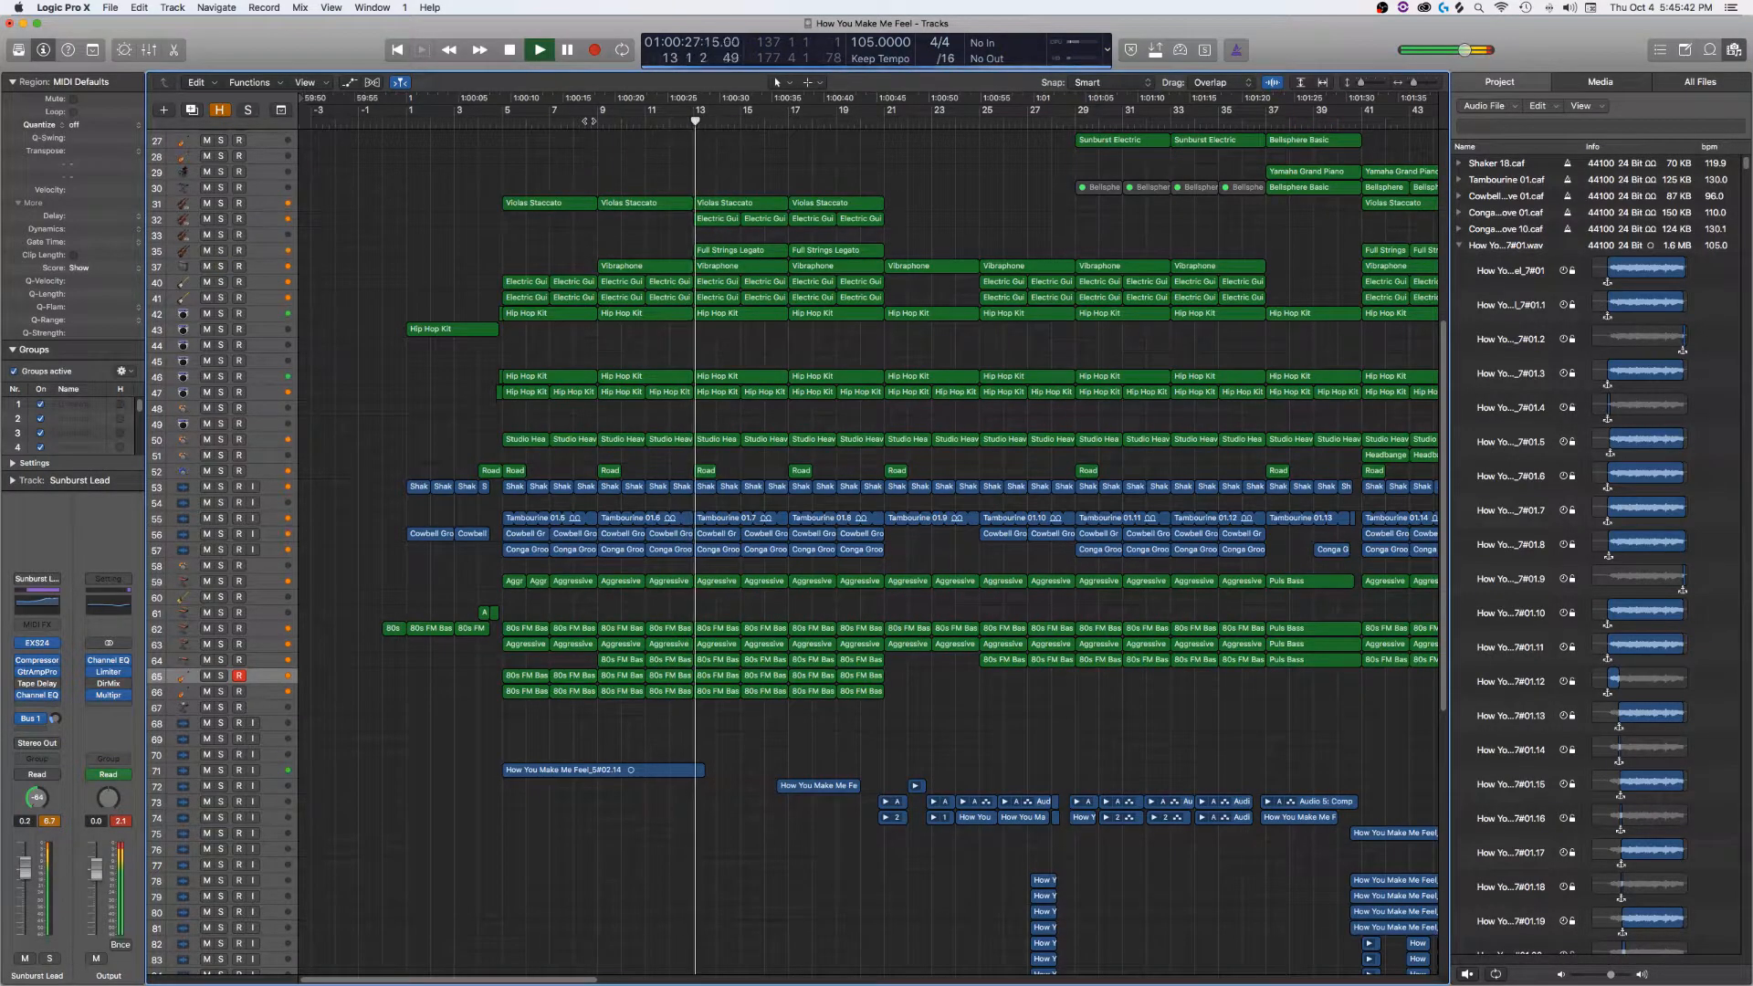
- Audition audio tracks 86 to 93 in solo from bar 12 and clear their solo
scroll(640, 155, "right", 5)
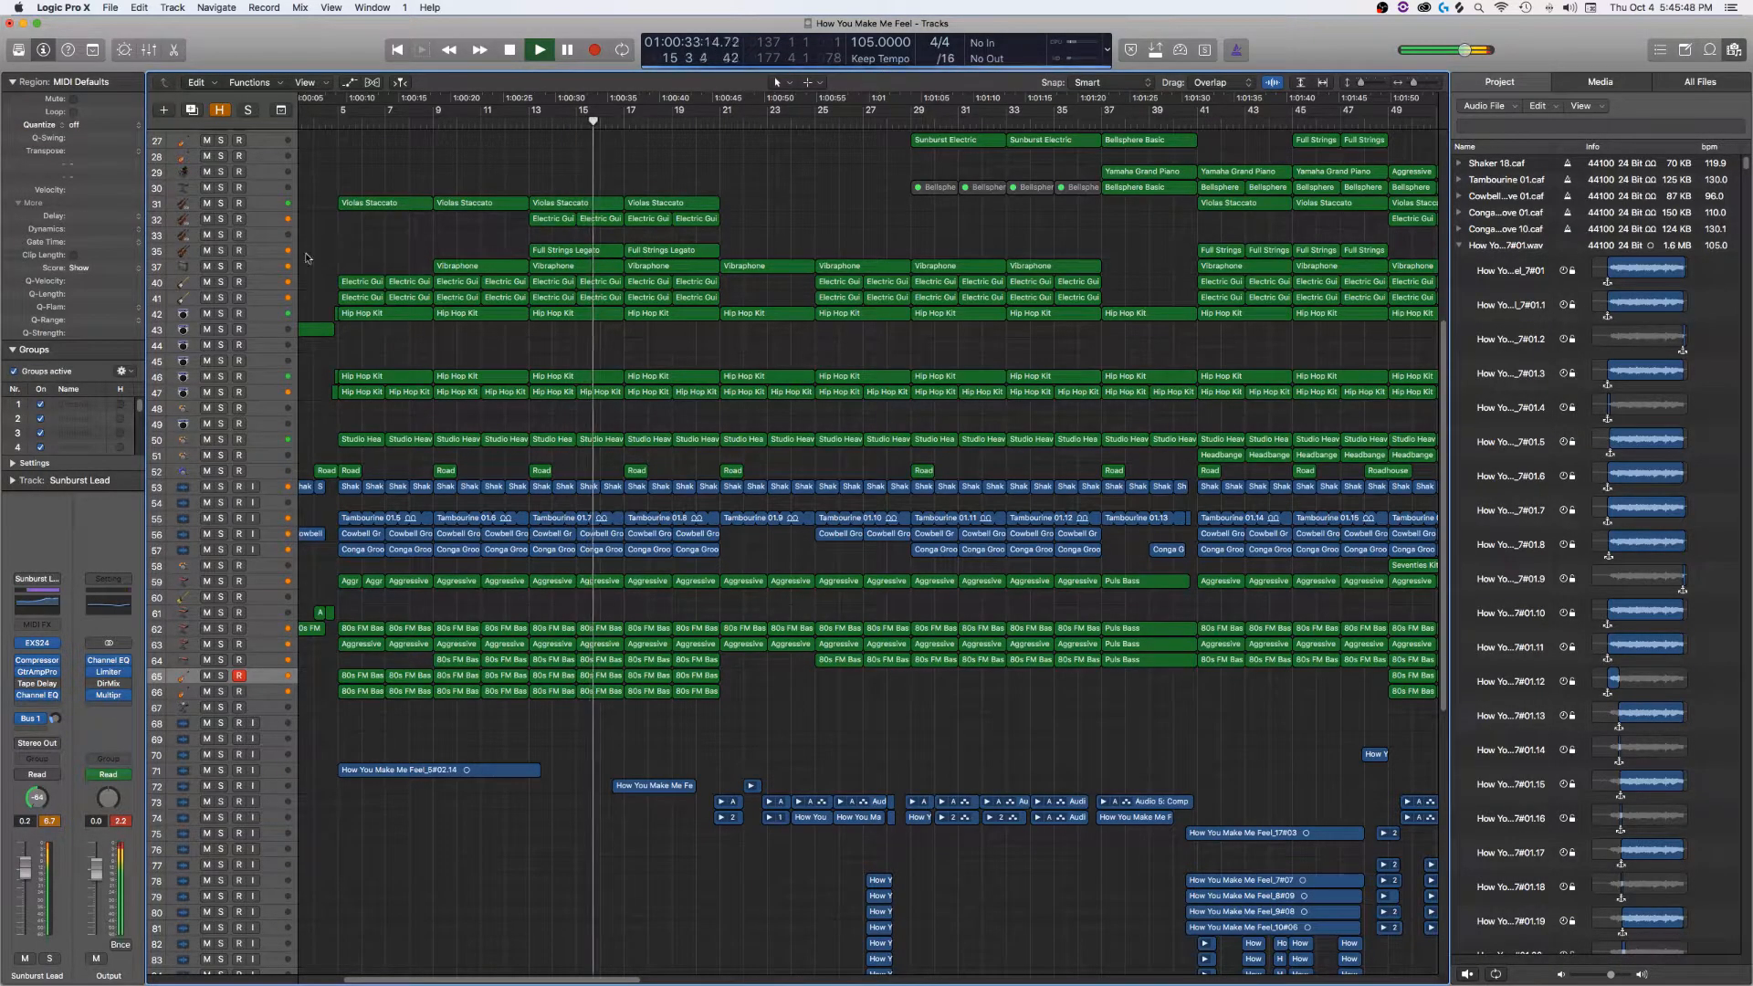
scroll(525, 156, "down", 10)
key("space")
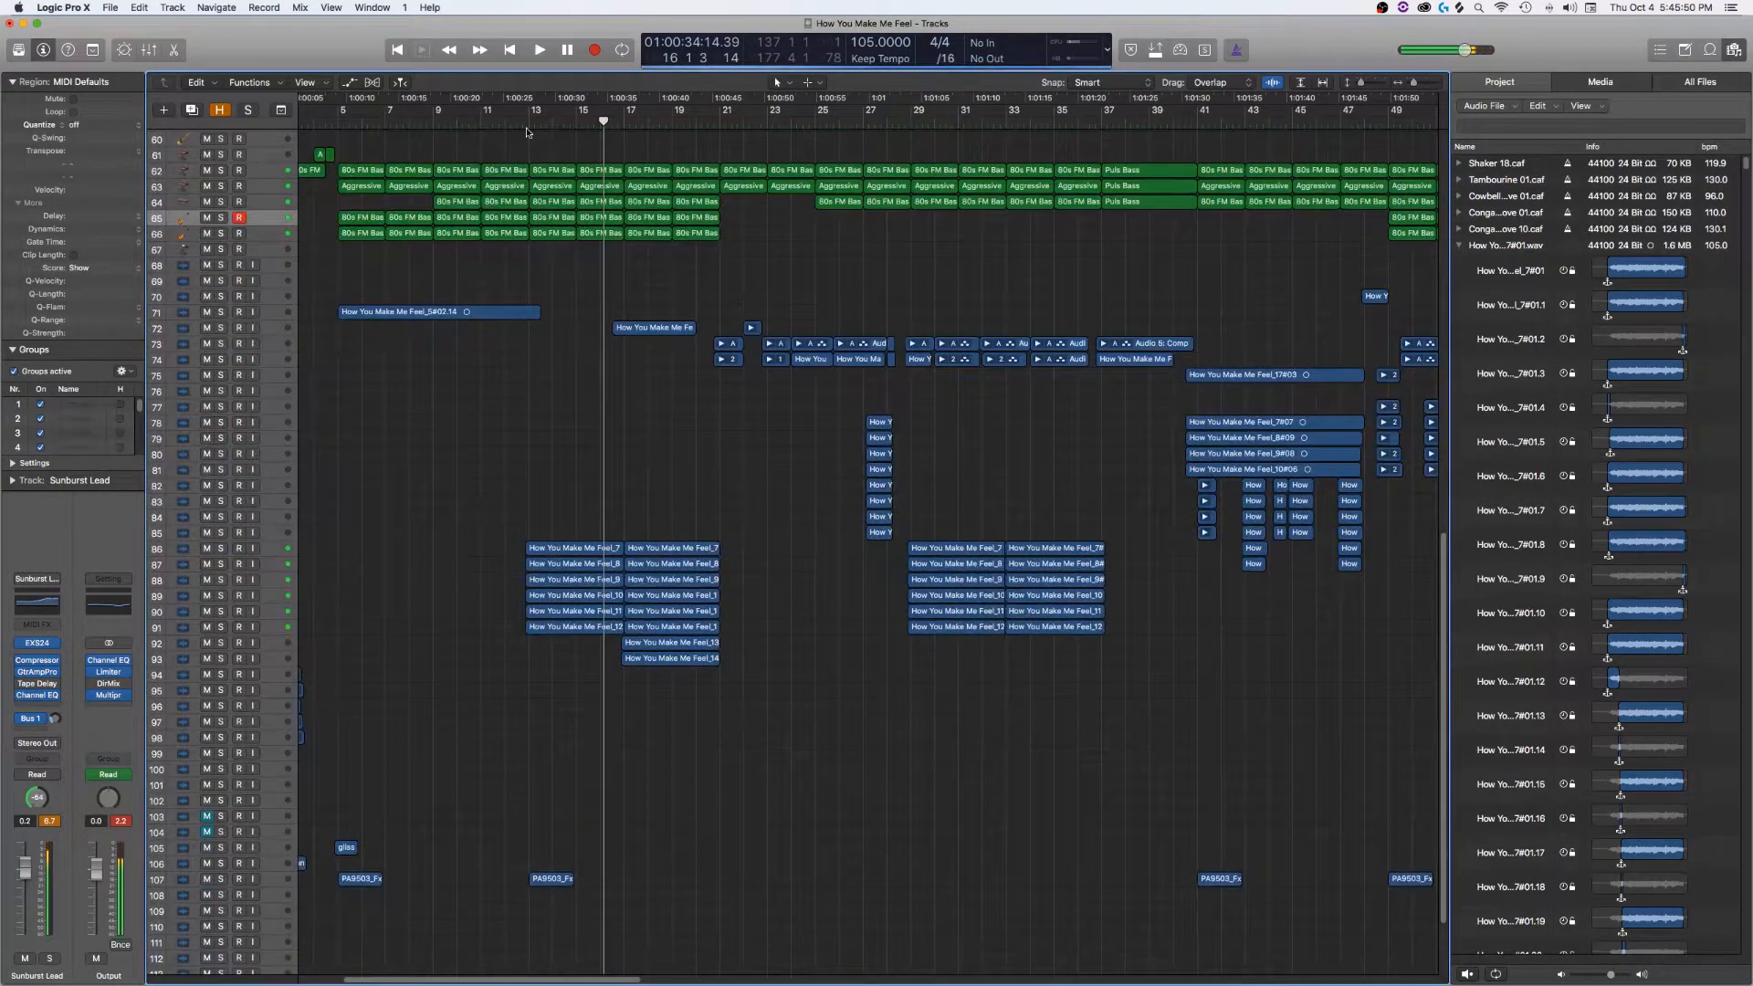
left_click(521, 117)
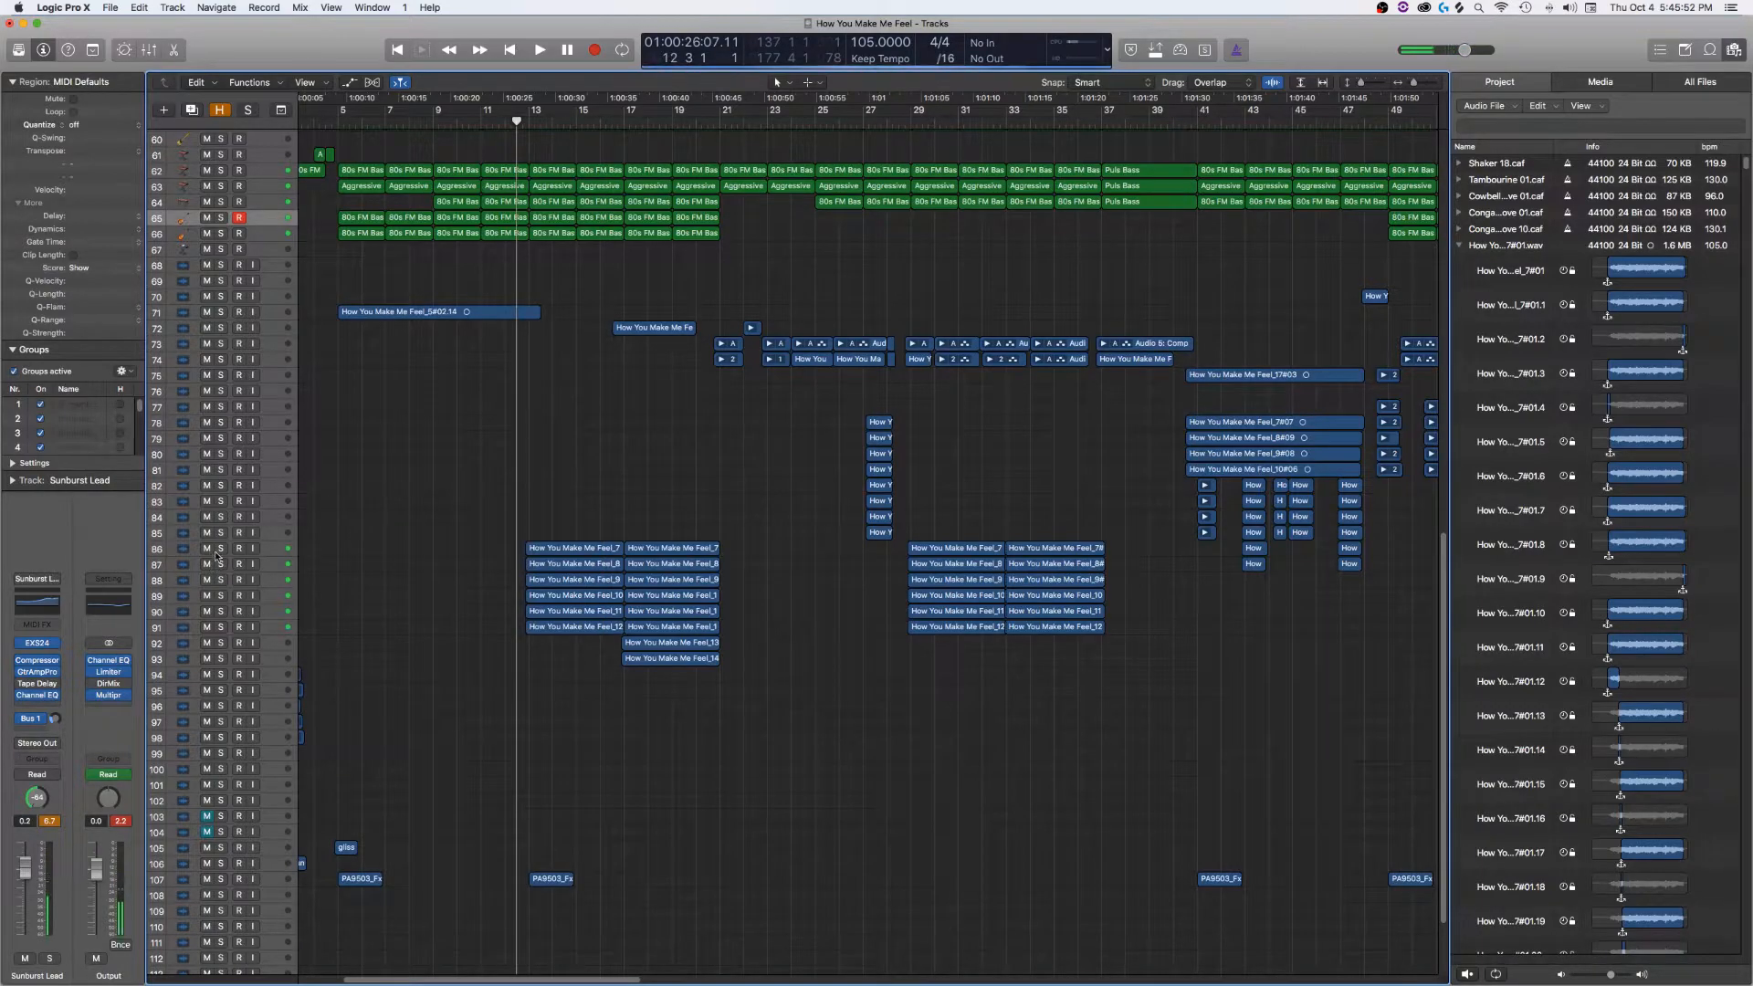
left_click_drag(222, 552, 220, 642)
key("space")
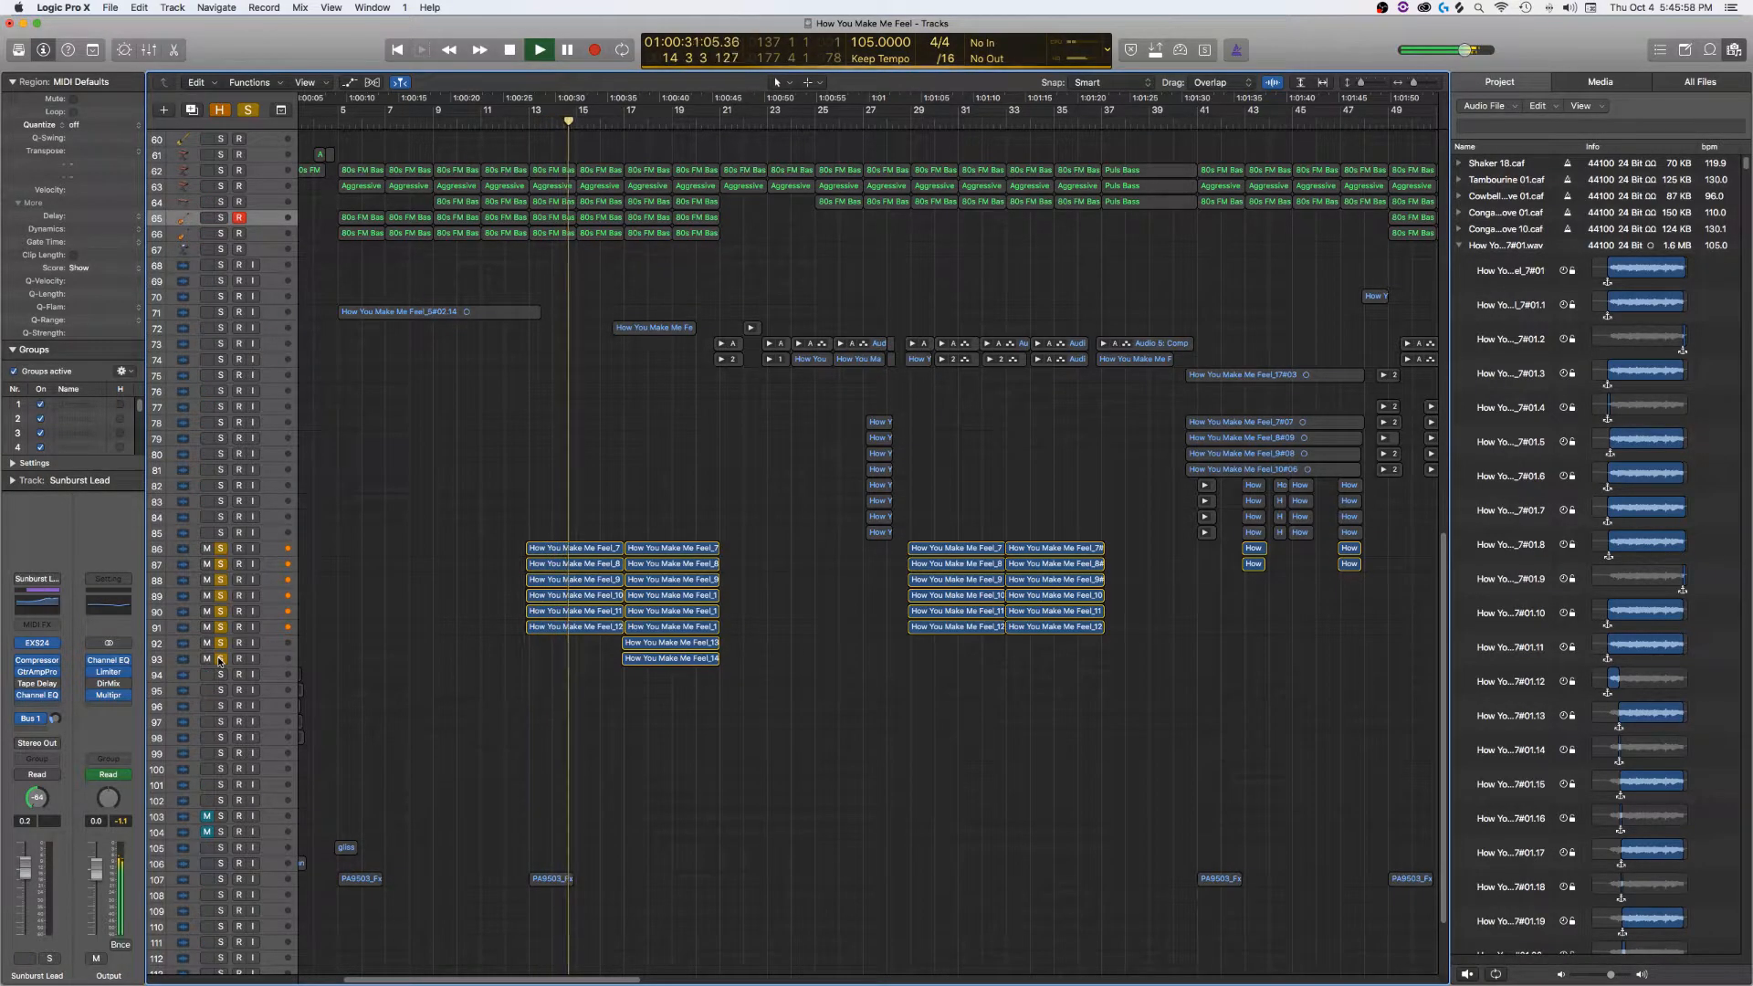
scroll(479, 679, "down", 3)
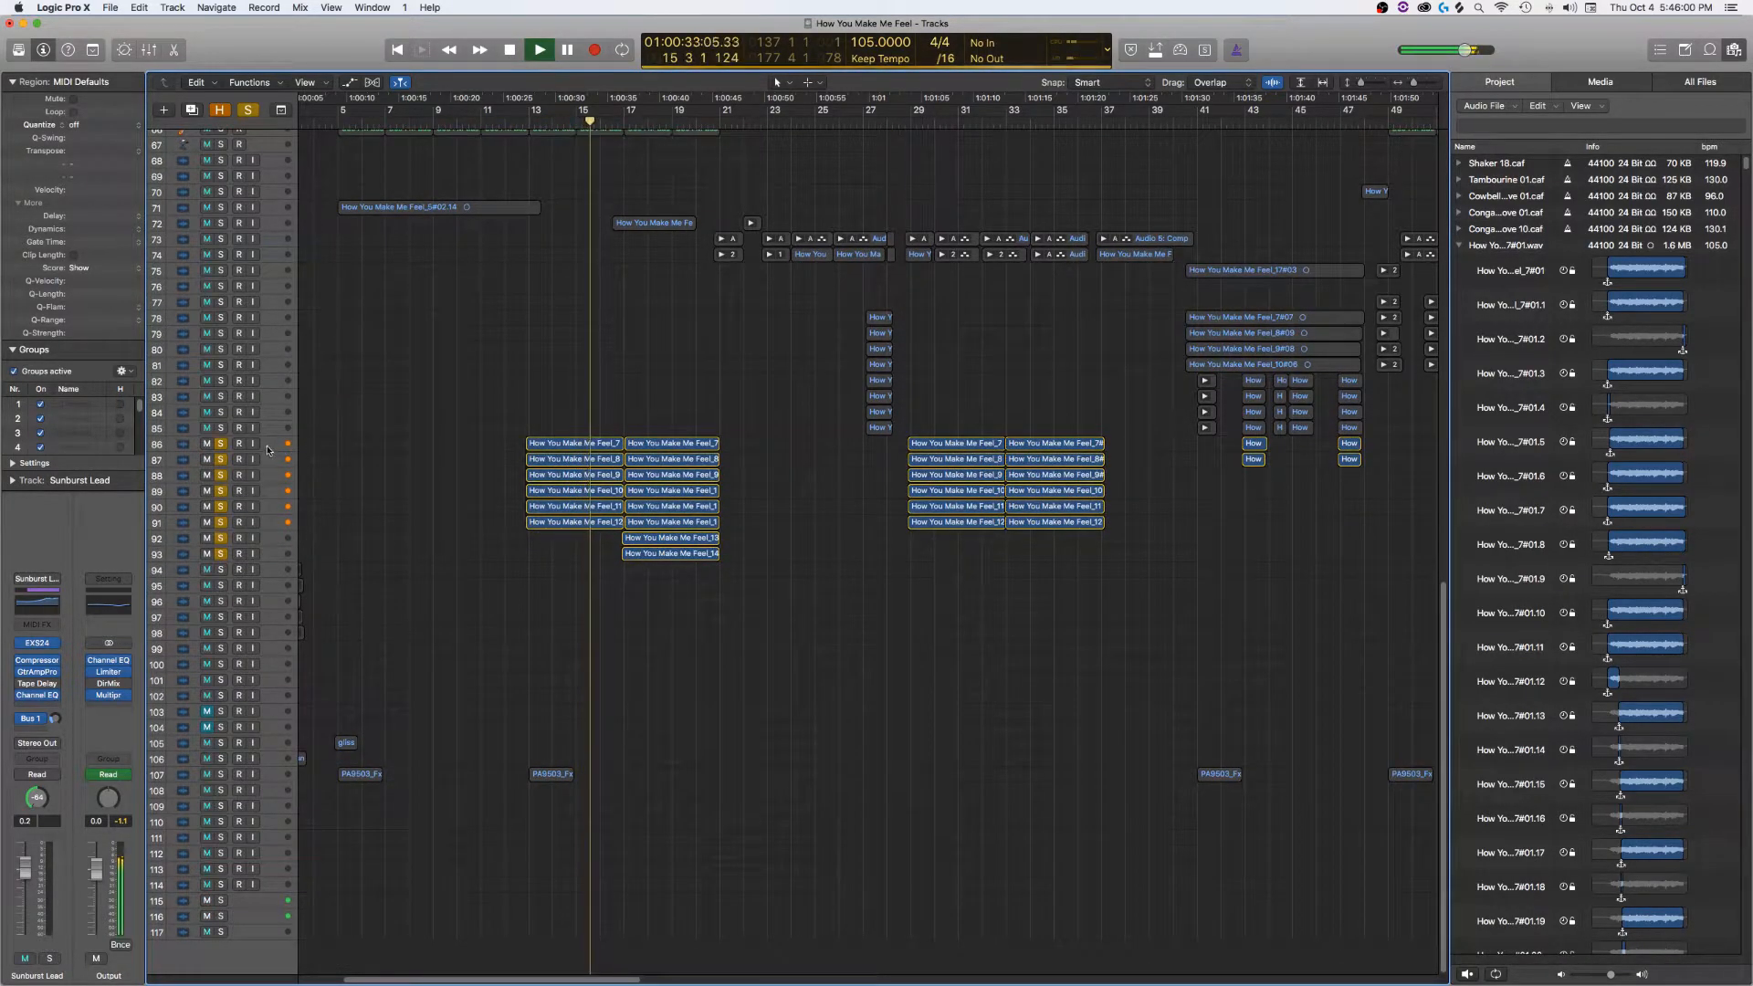
left_click_drag(224, 445, 222, 556)
- Let the arrangement play on past bar 21, audition the Vibraphone track 37 in solo, and clear its solo
scroll(564, 376, "right", 3)
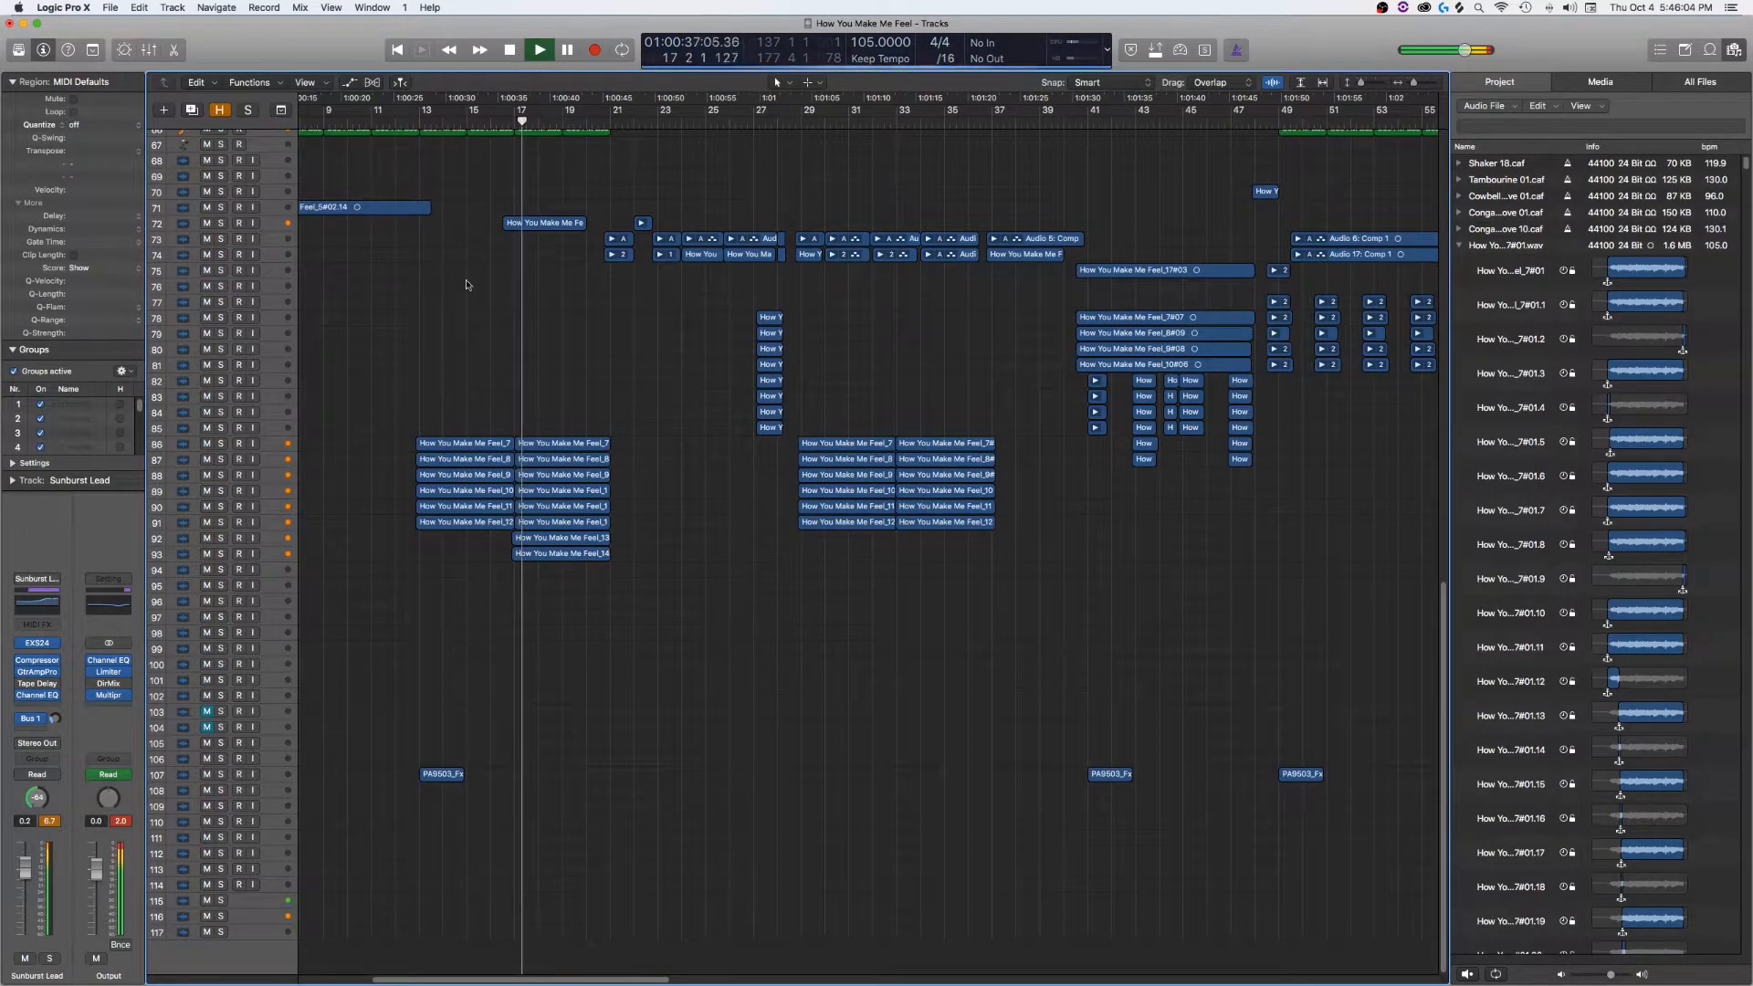
scroll(557, 242, "up", 3)
scroll(660, 255, "right", 2)
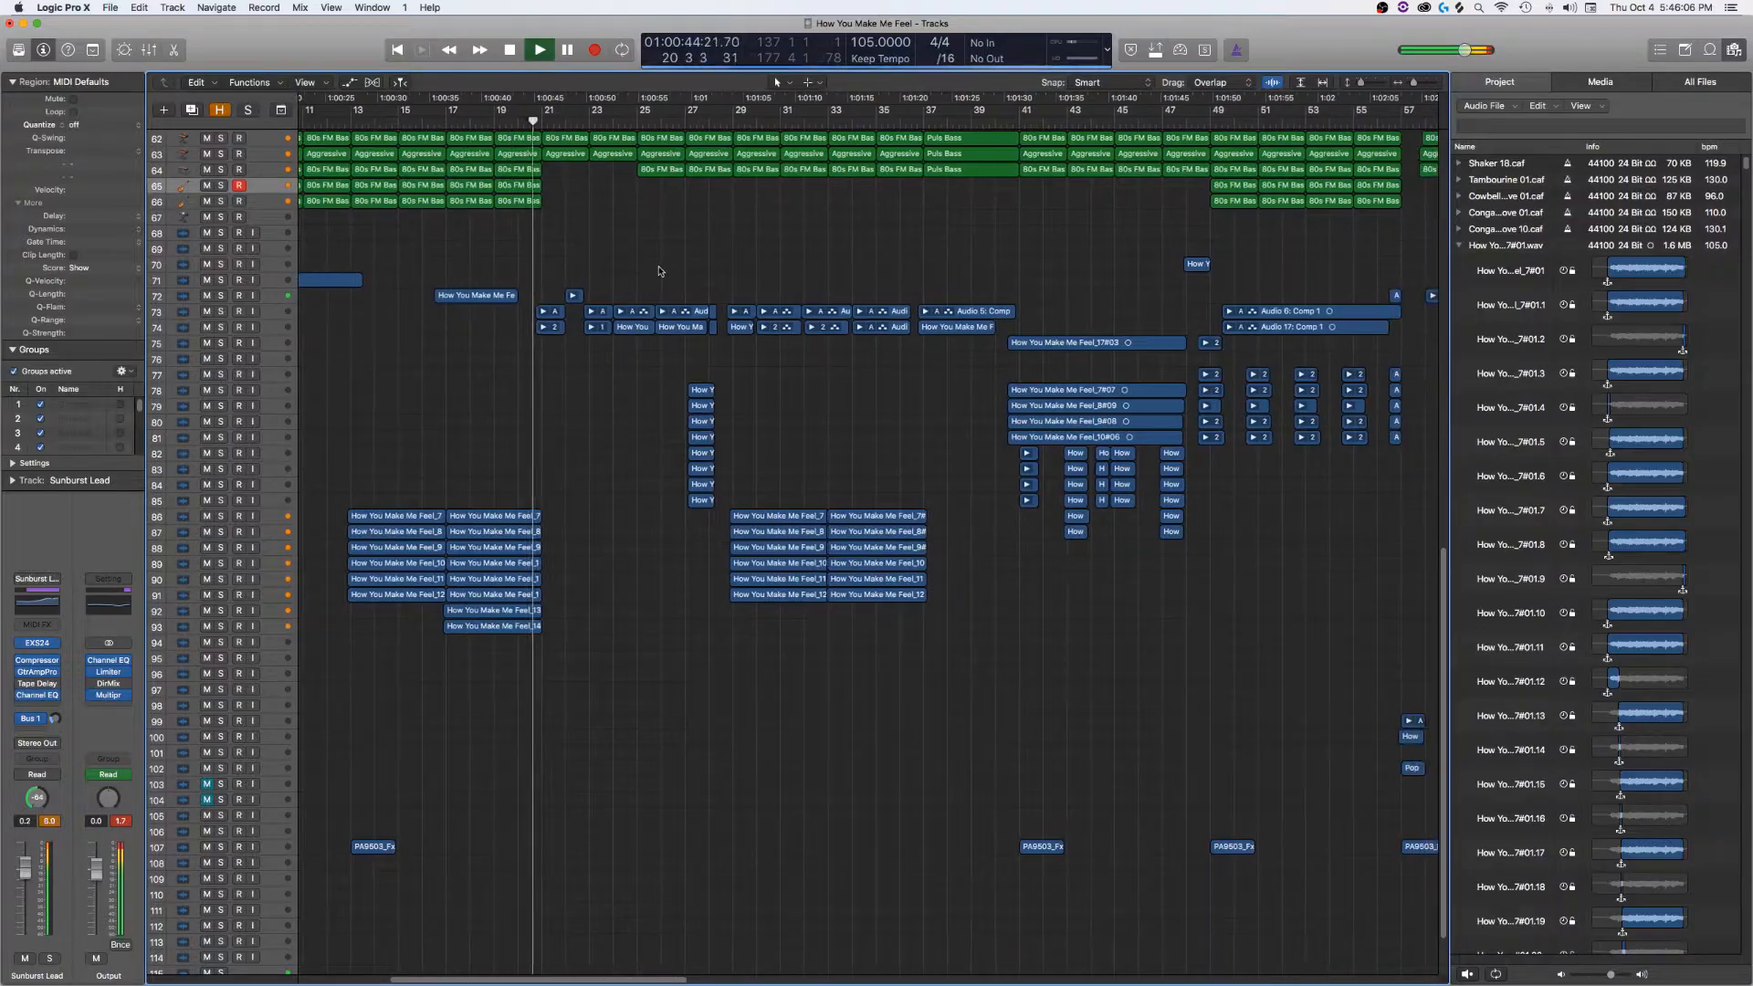
scroll(508, 385, "up", 3)
scroll(508, 384, "up", 10)
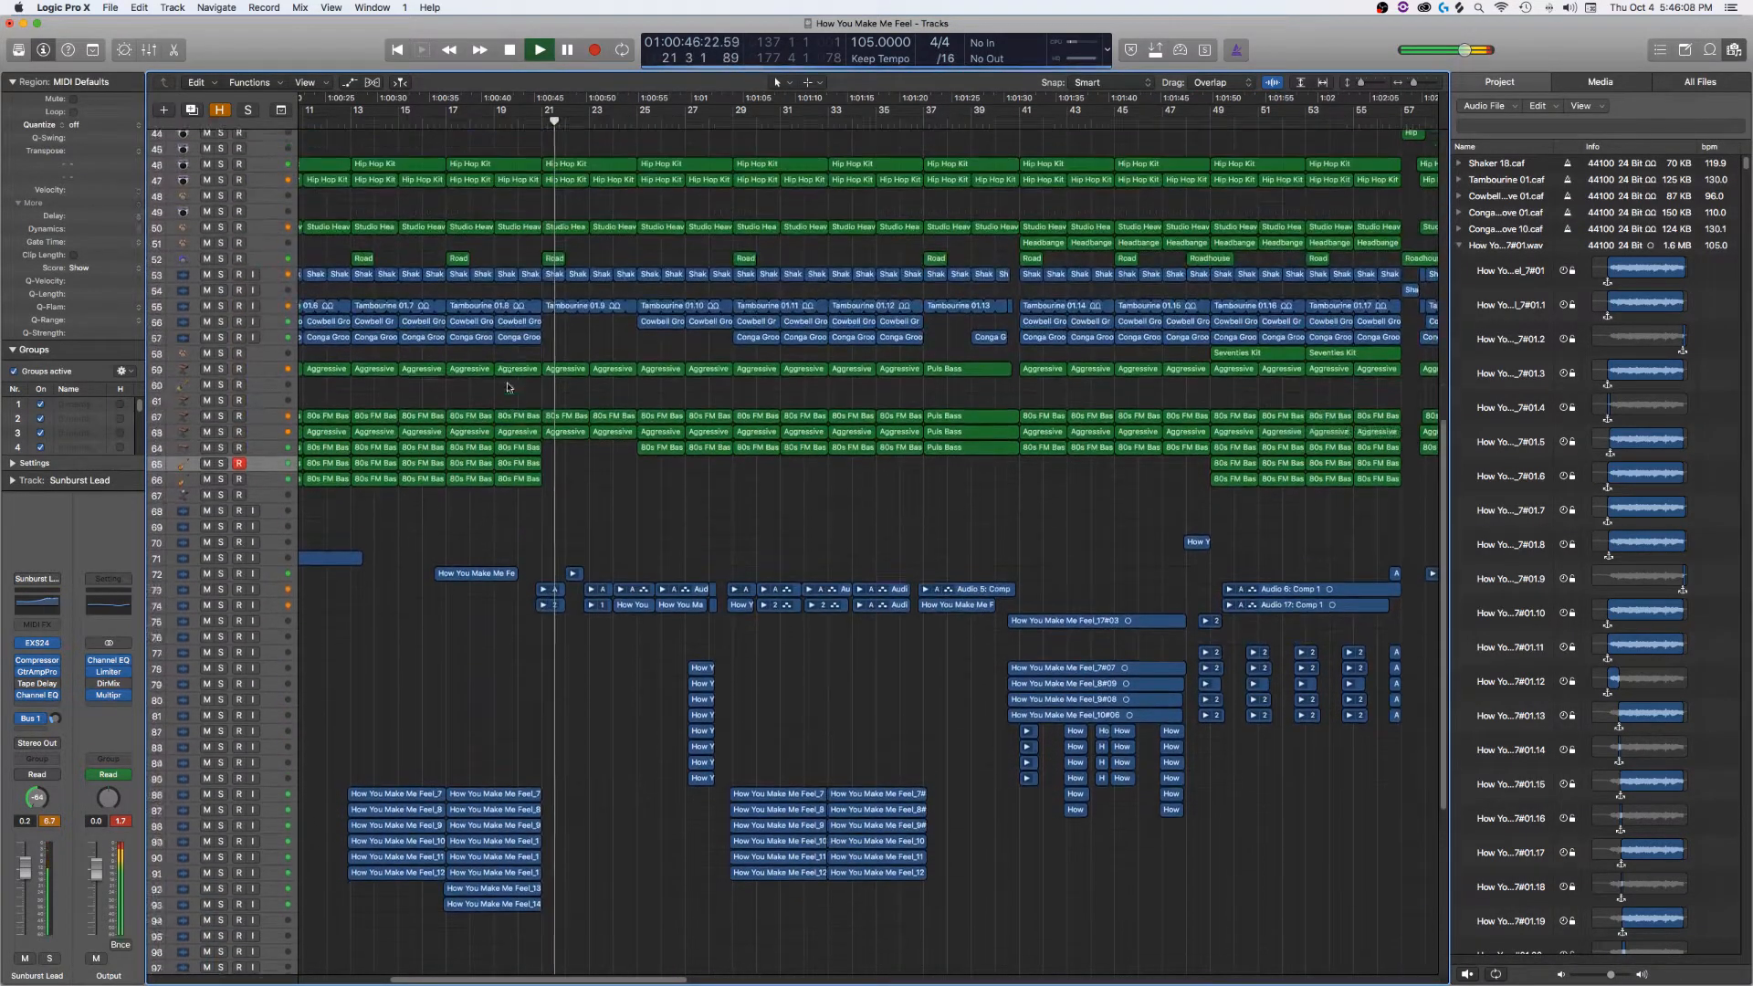
scroll(330, 850, "down", 4)
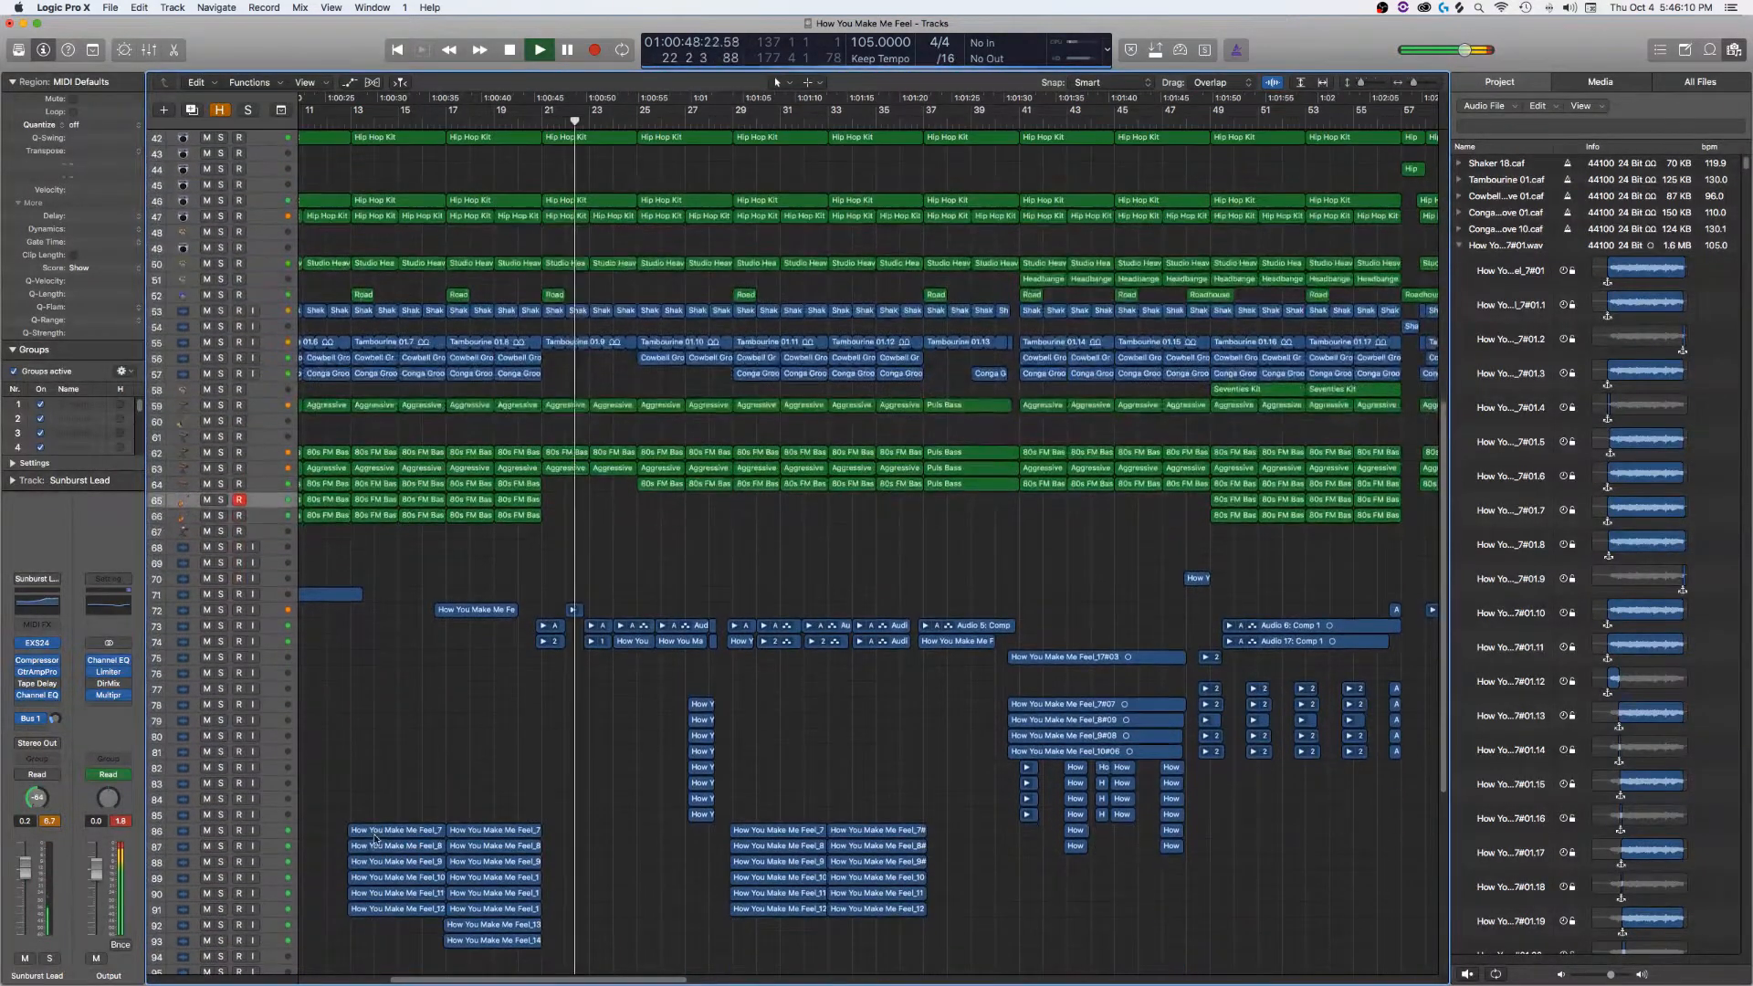
scroll(582, 551, "up", 4)
scroll(582, 552, "up", 4)
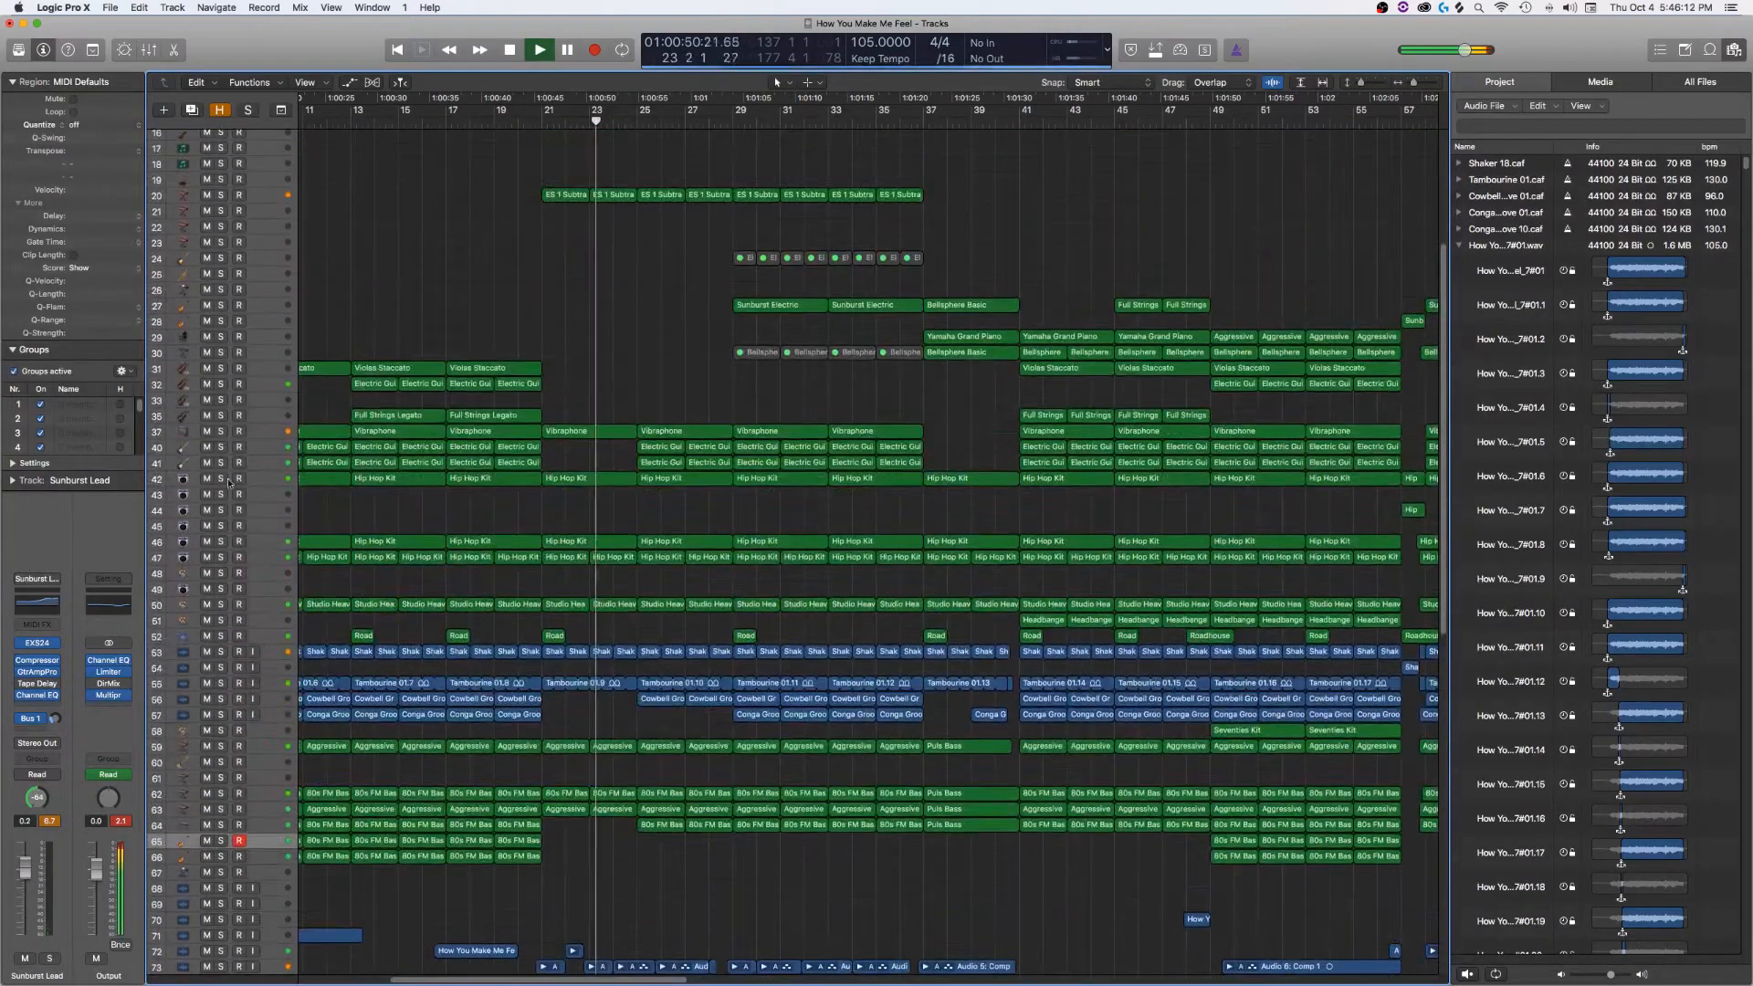
left_click(221, 431)
key("space")
left_click(221, 431)
key("space")
- Solo the ES 1 synth on track 20 and listen to it up to about bar 27
left_click(221, 195)
key("space")
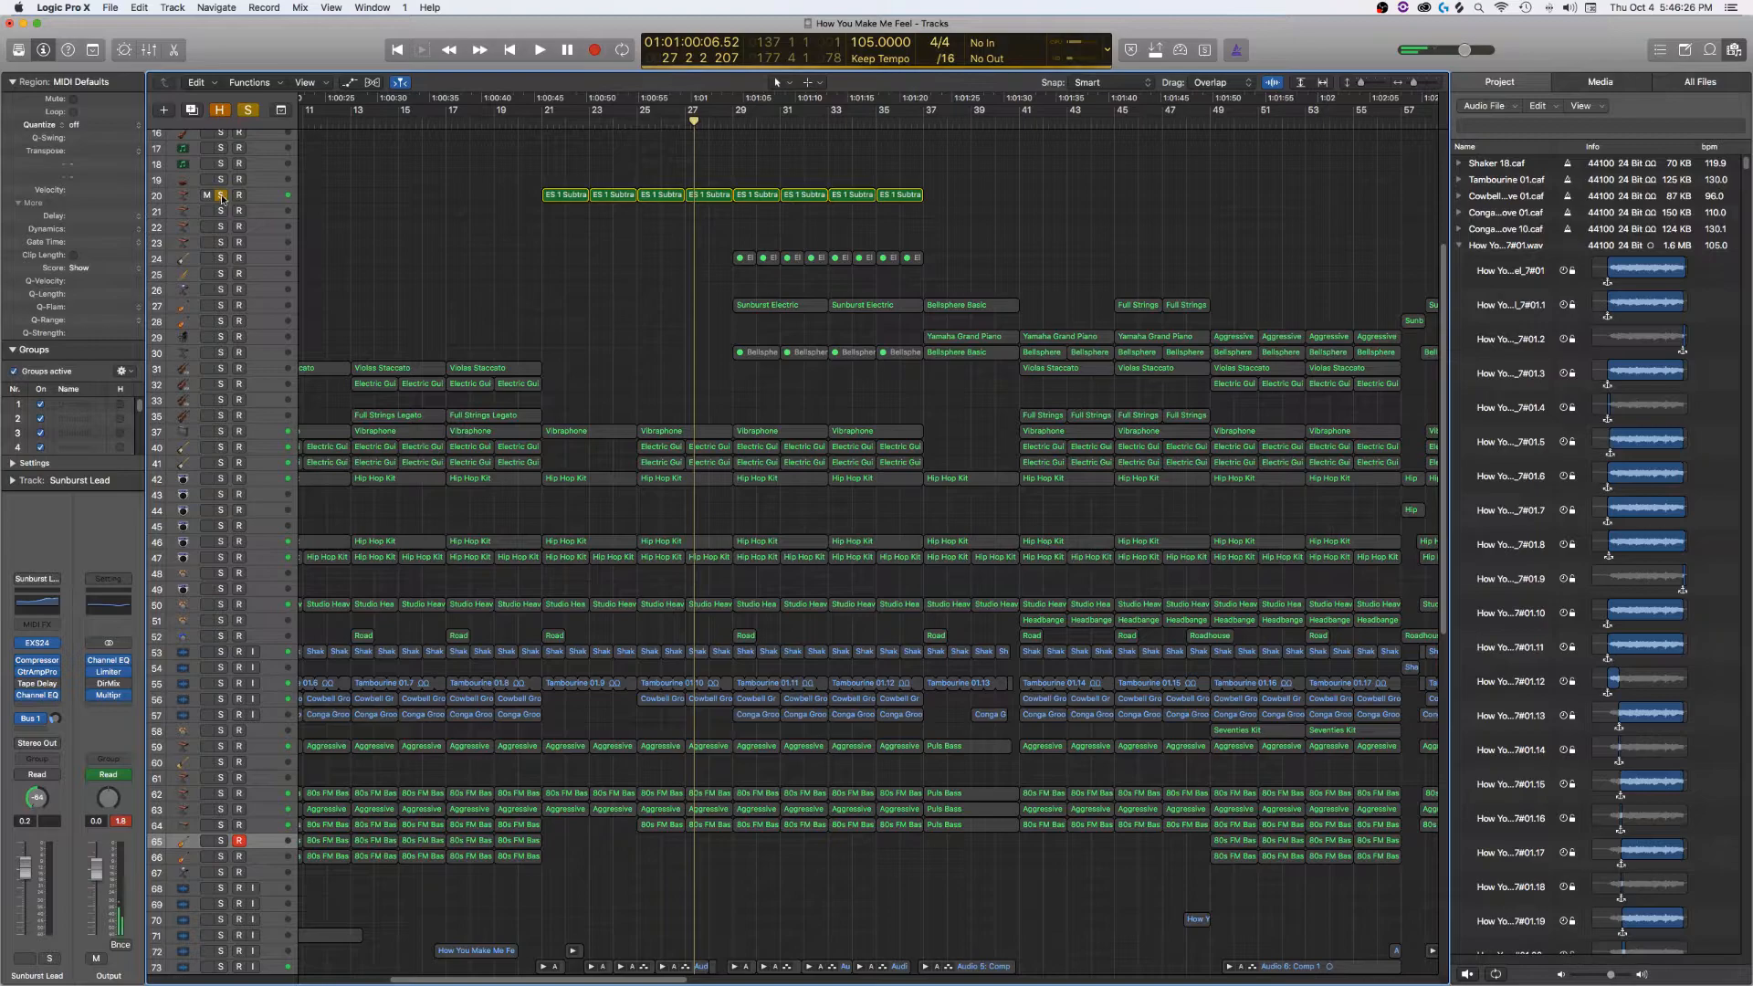
- Resume playback and clear the ES 1 synth's solo, and audition the Sunburst Electric track 27 in solo, clearing it again
key("space")
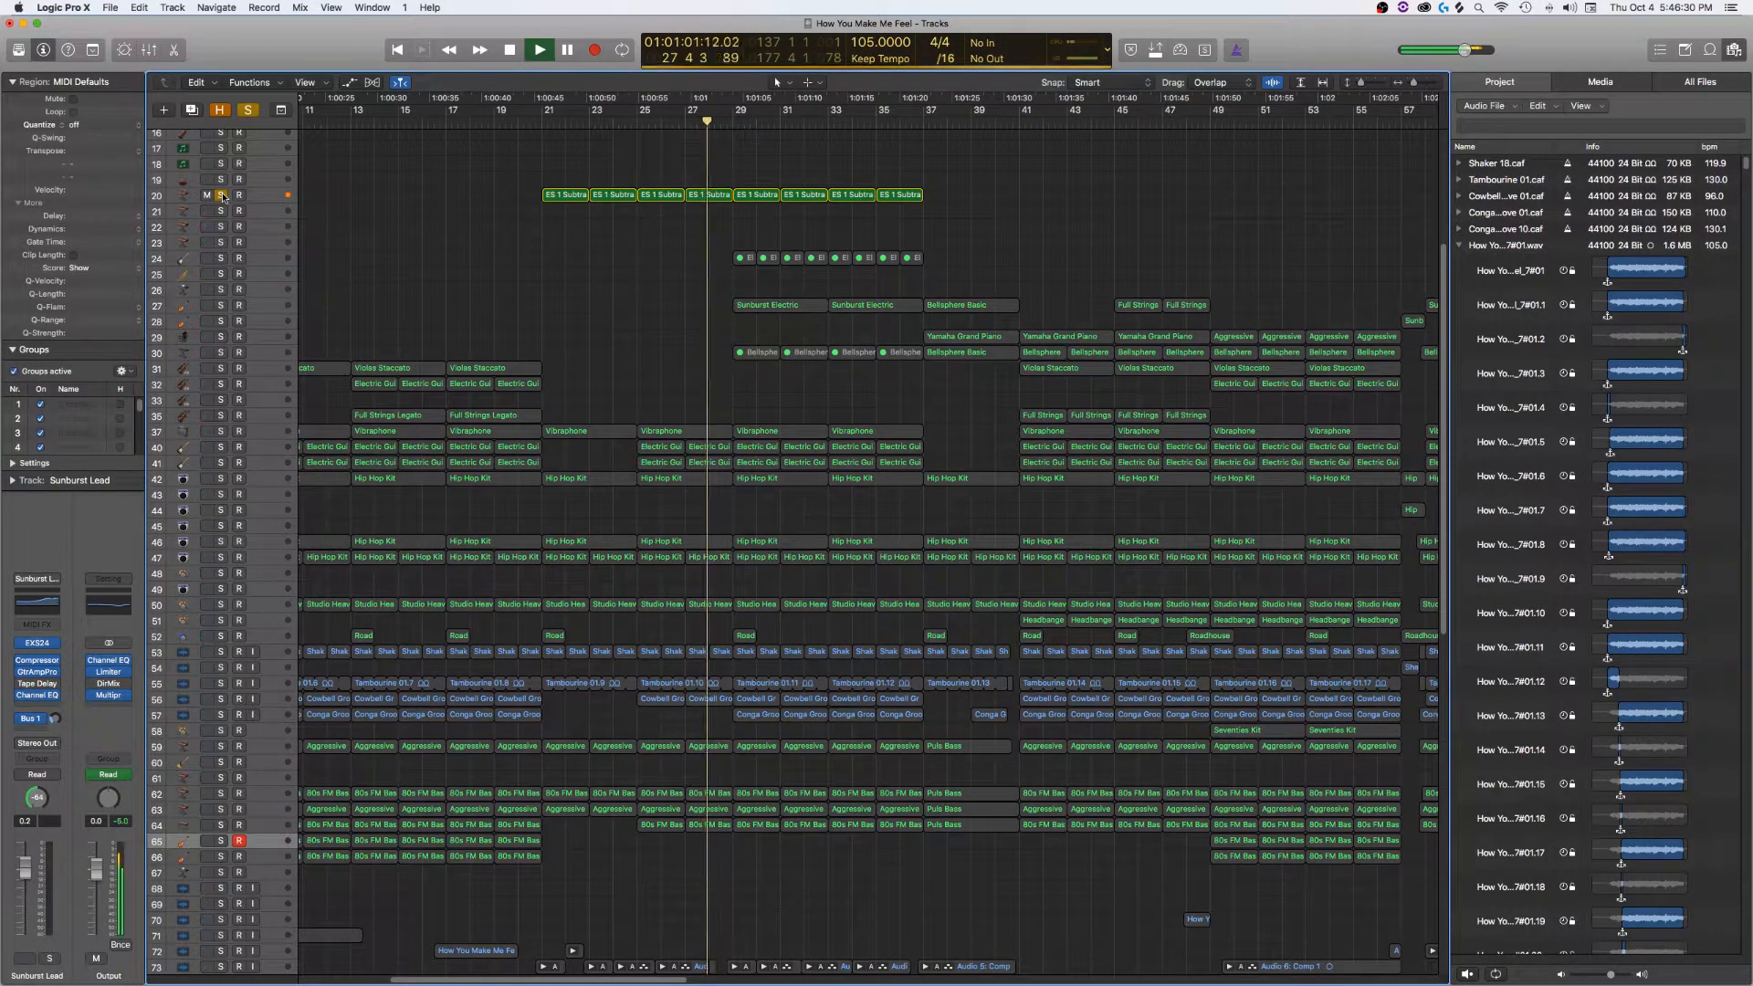
left_click(221, 195)
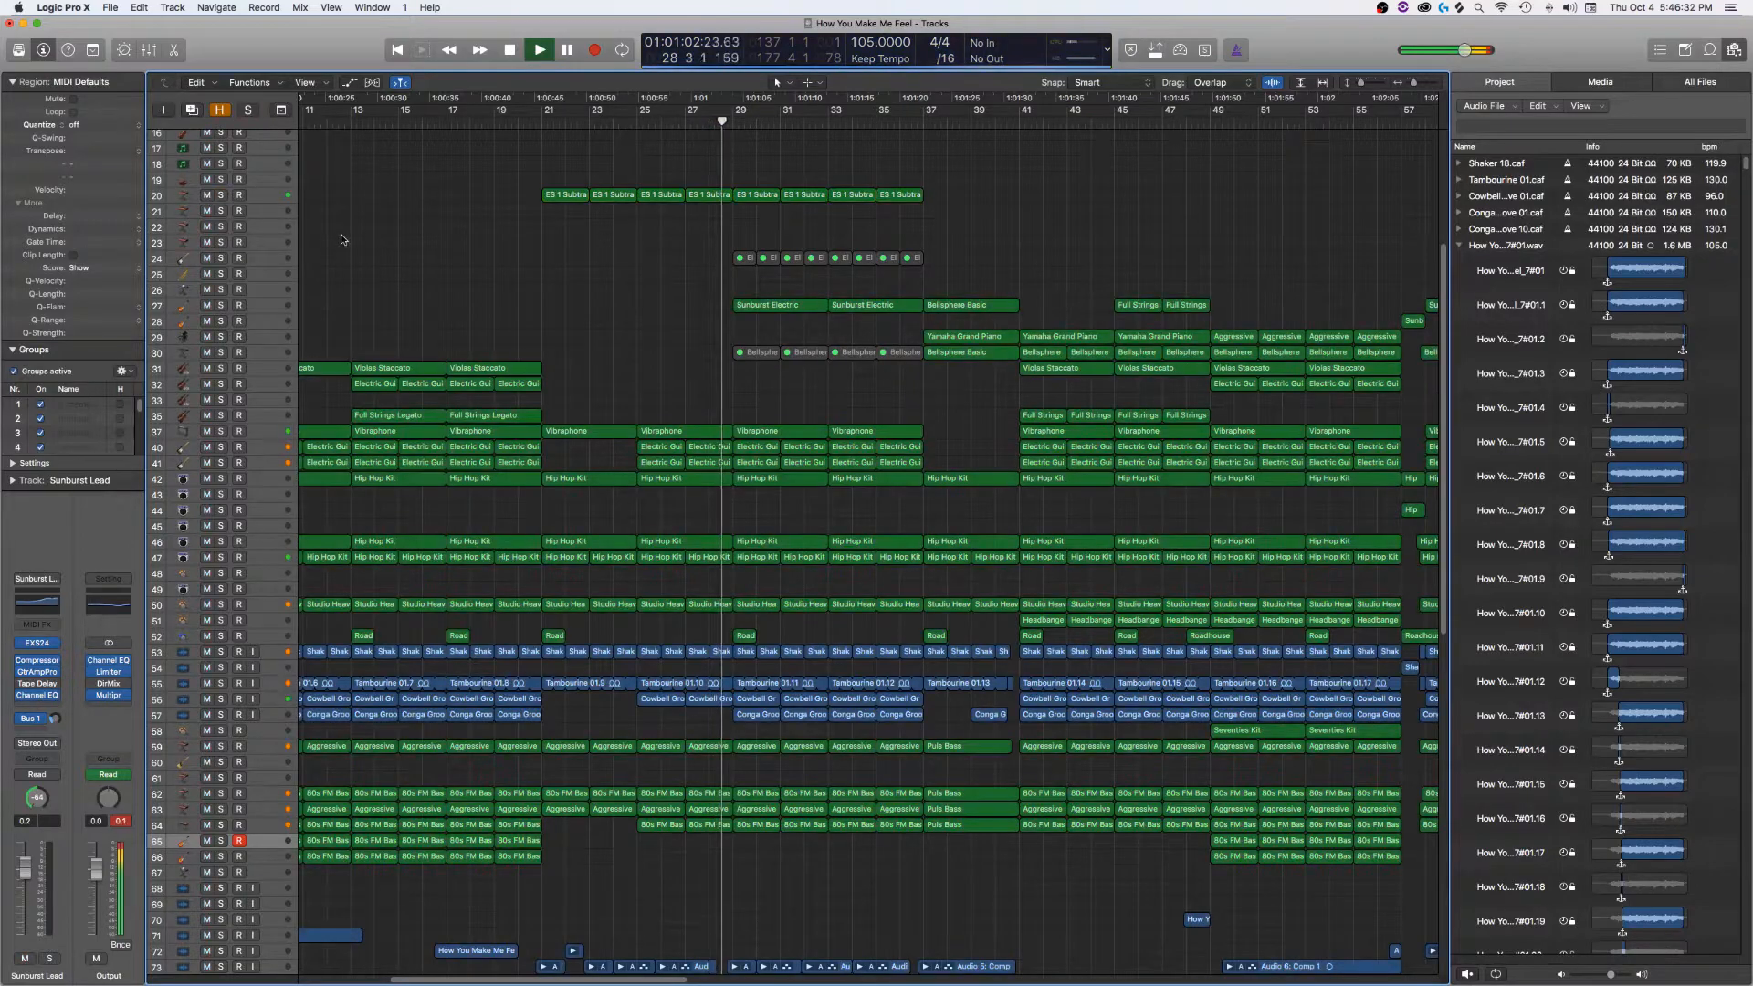
left_click(221, 305)
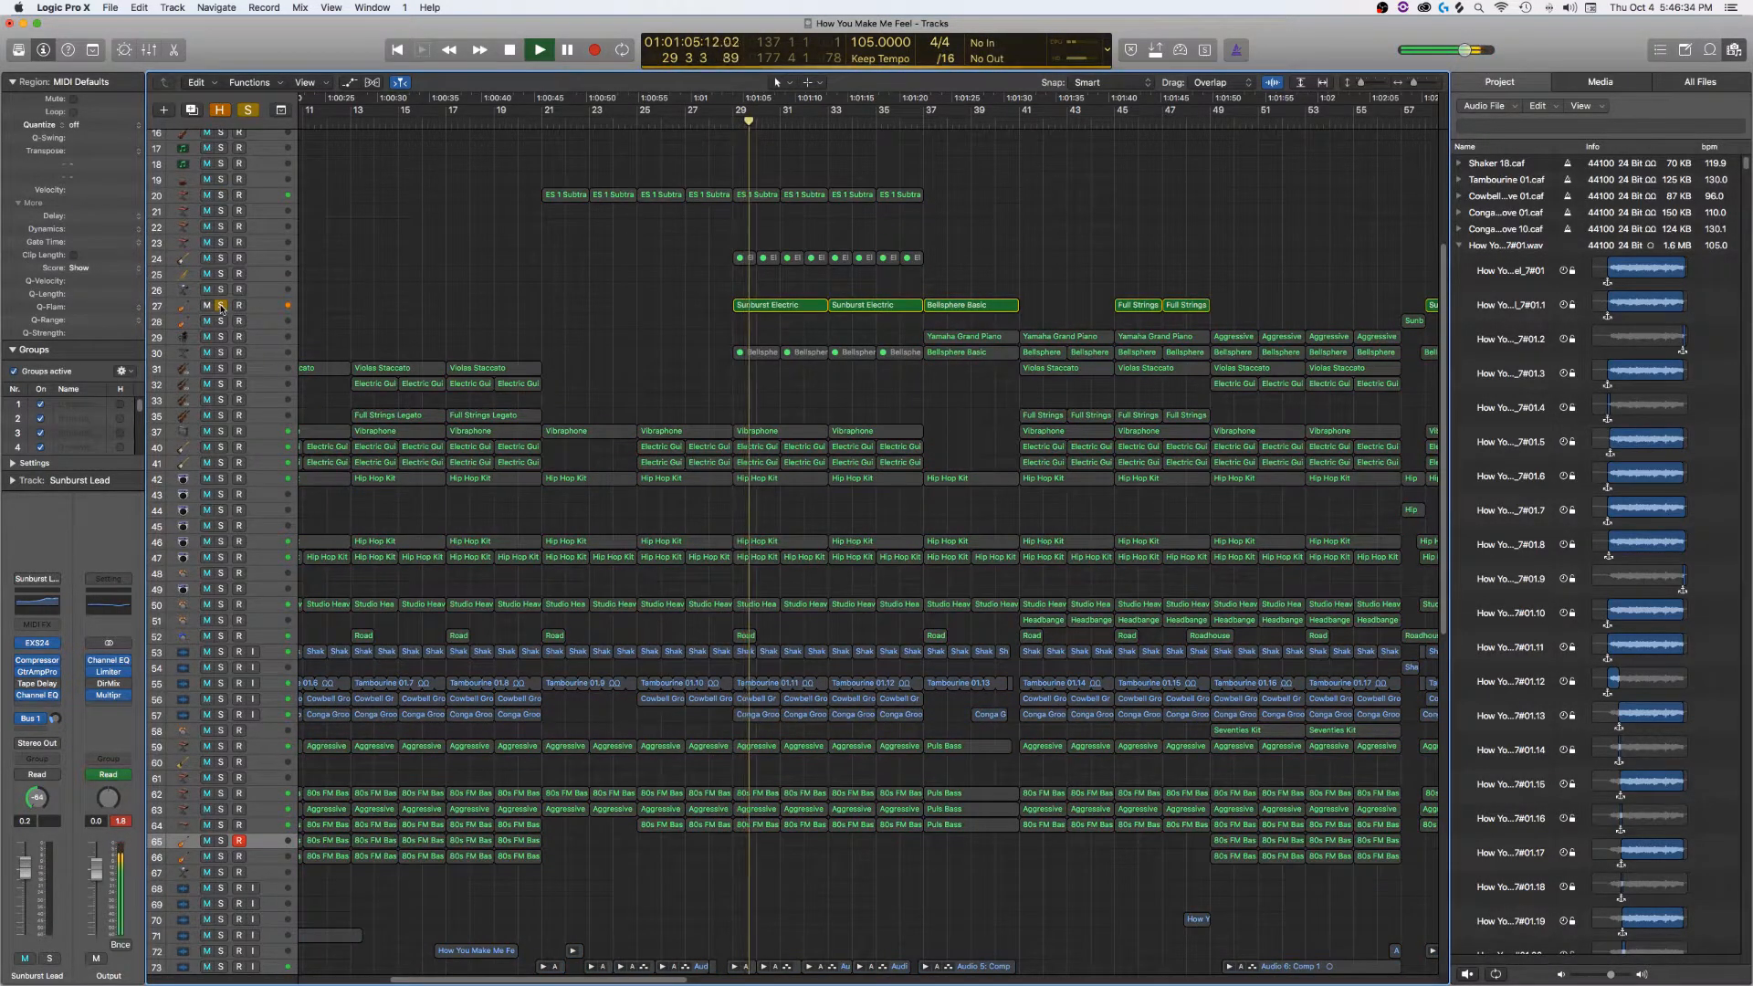
left_click(221, 305)
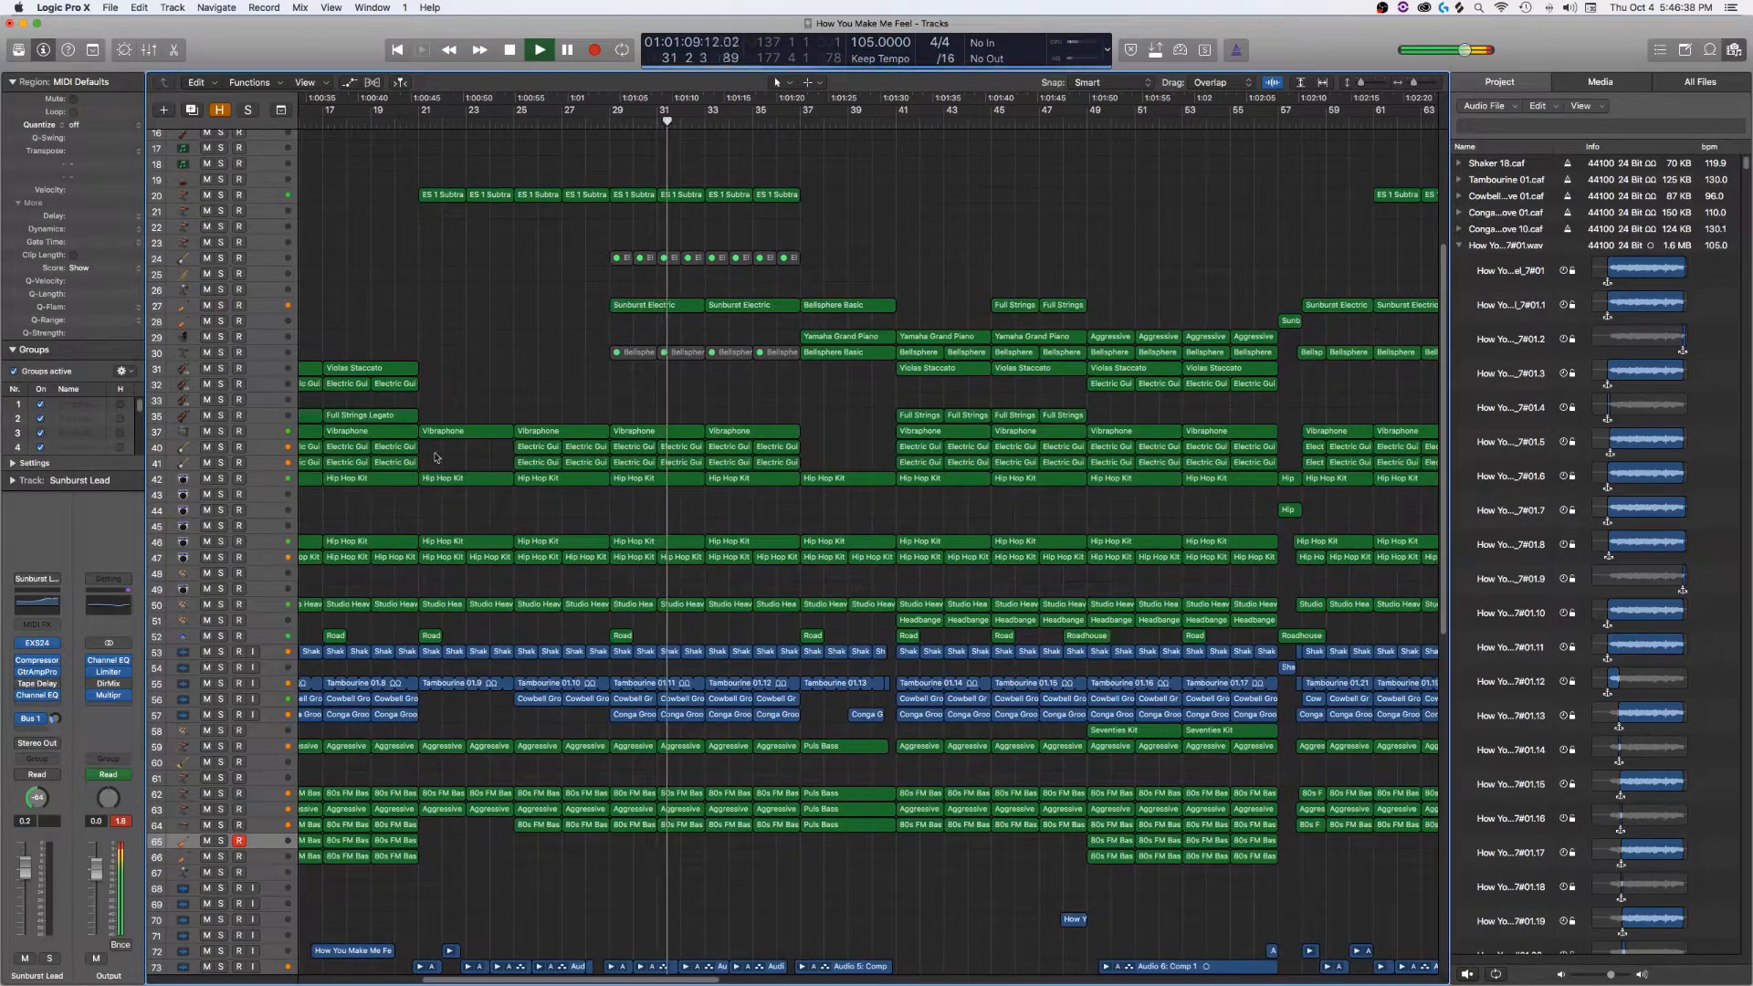
- Solo audio tracks 75 to 88 and listen to them from about bar 41
scroll(548, 529, "down", 5)
scroll(655, 621, "down", 5)
scroll(675, 475, "right", 4)
left_click(665, 122)
key("space")
left_click_drag(221, 493, 230, 696)
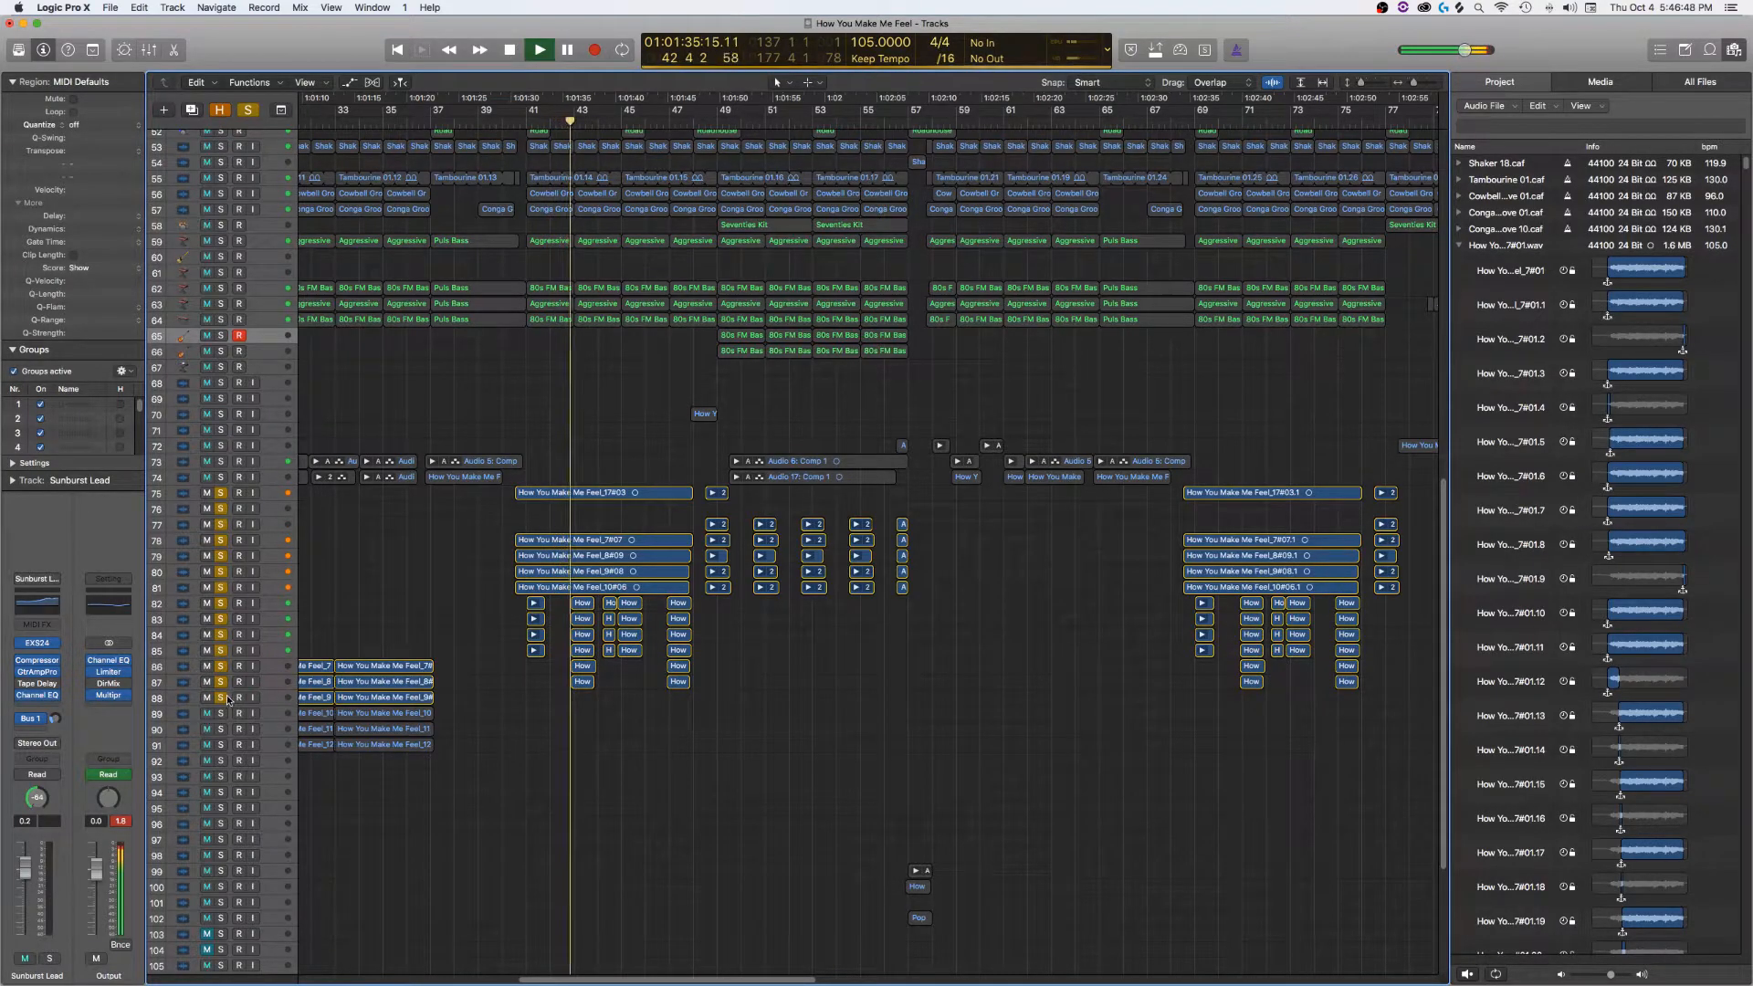
- Listen on to the soloed audio tracks, continue from about bar 48, and clear the solo on tracks 75 to 88
key("space")
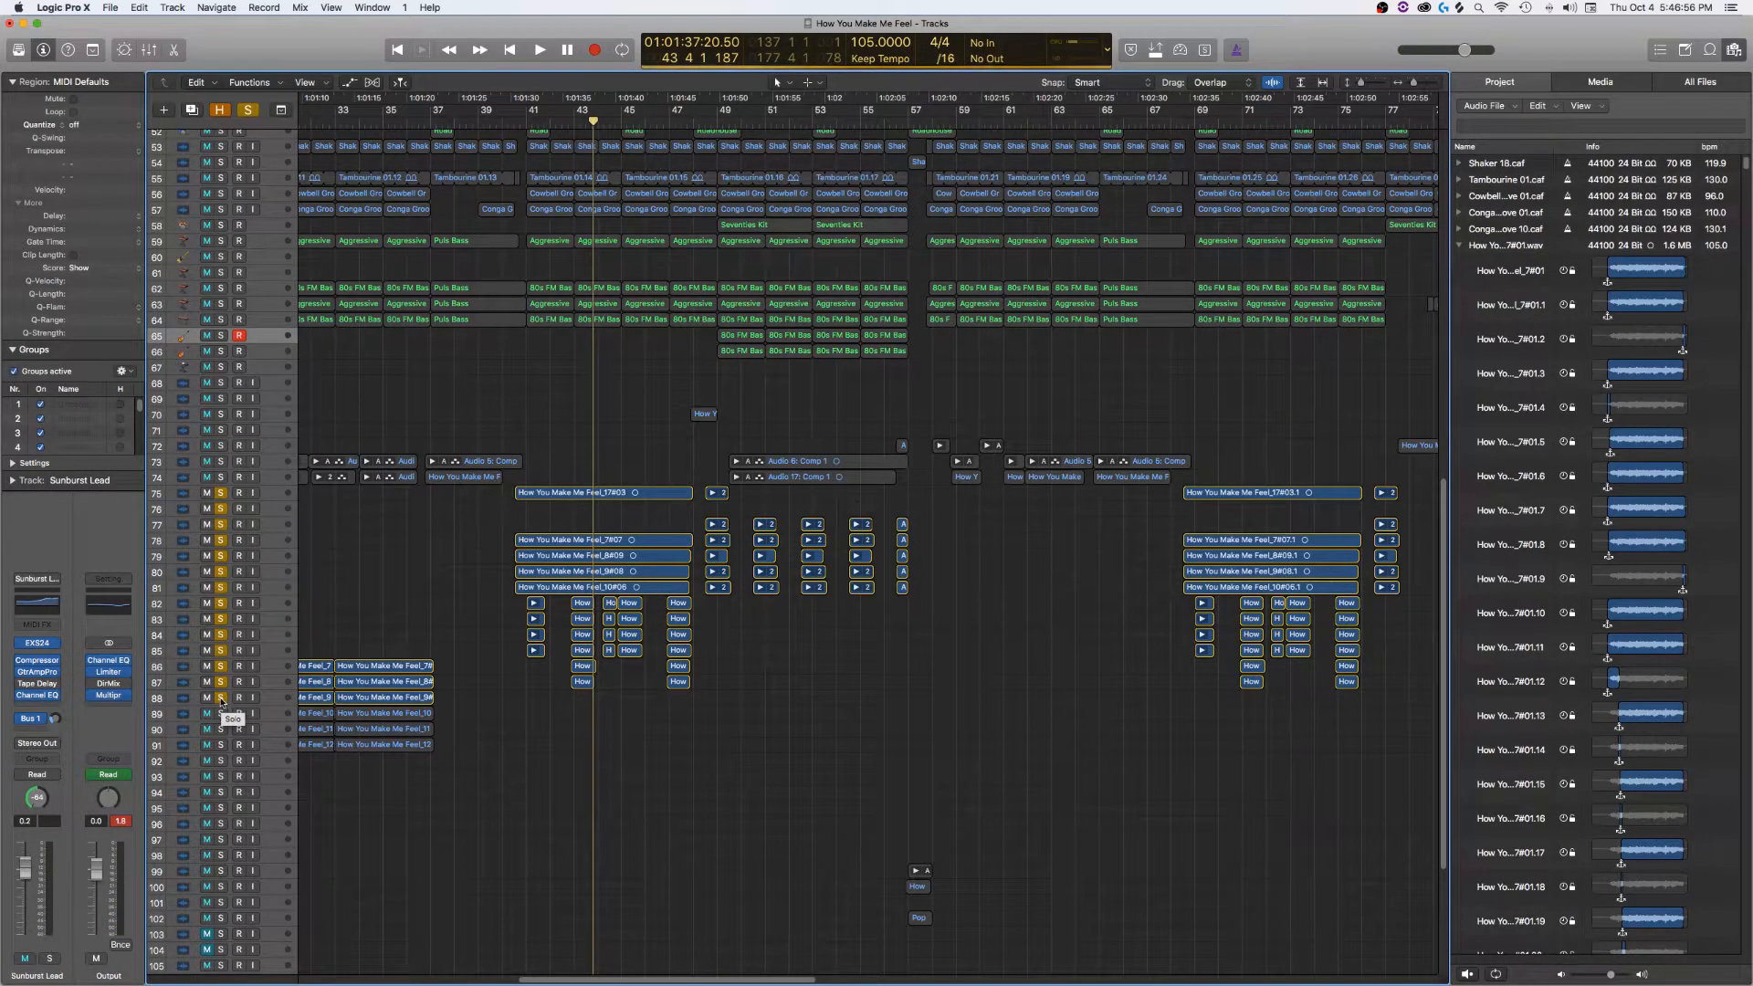
key("space")
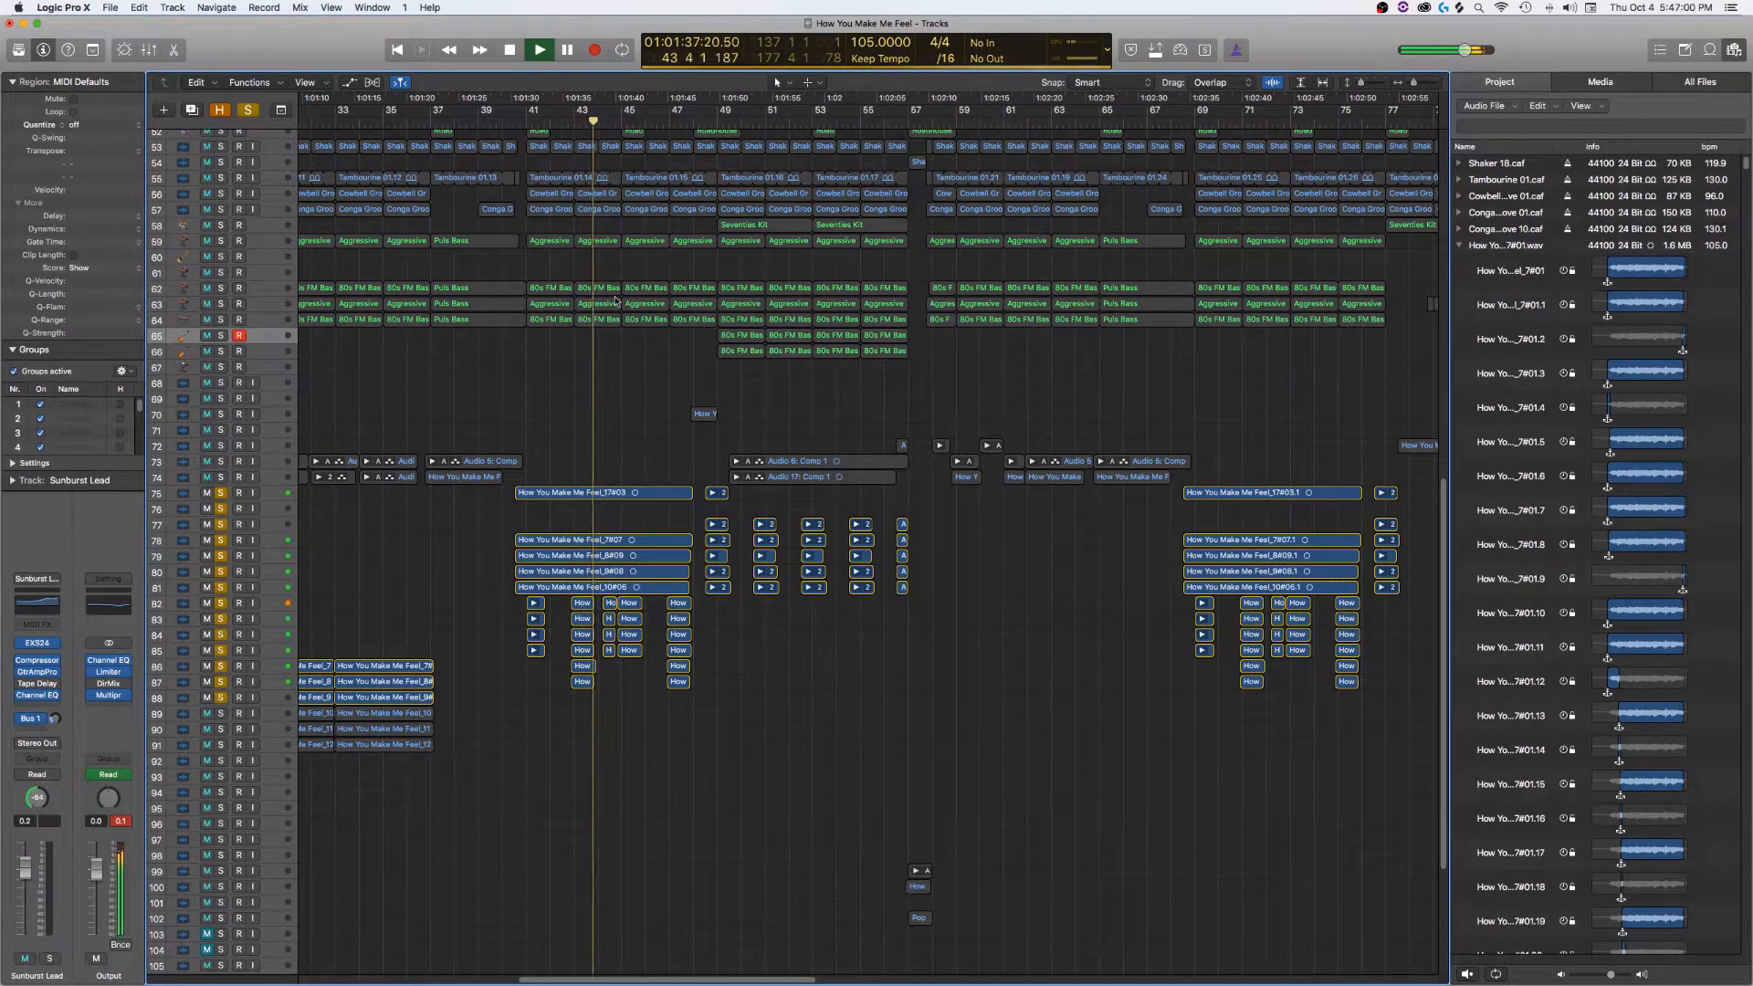
left_click(703, 123)
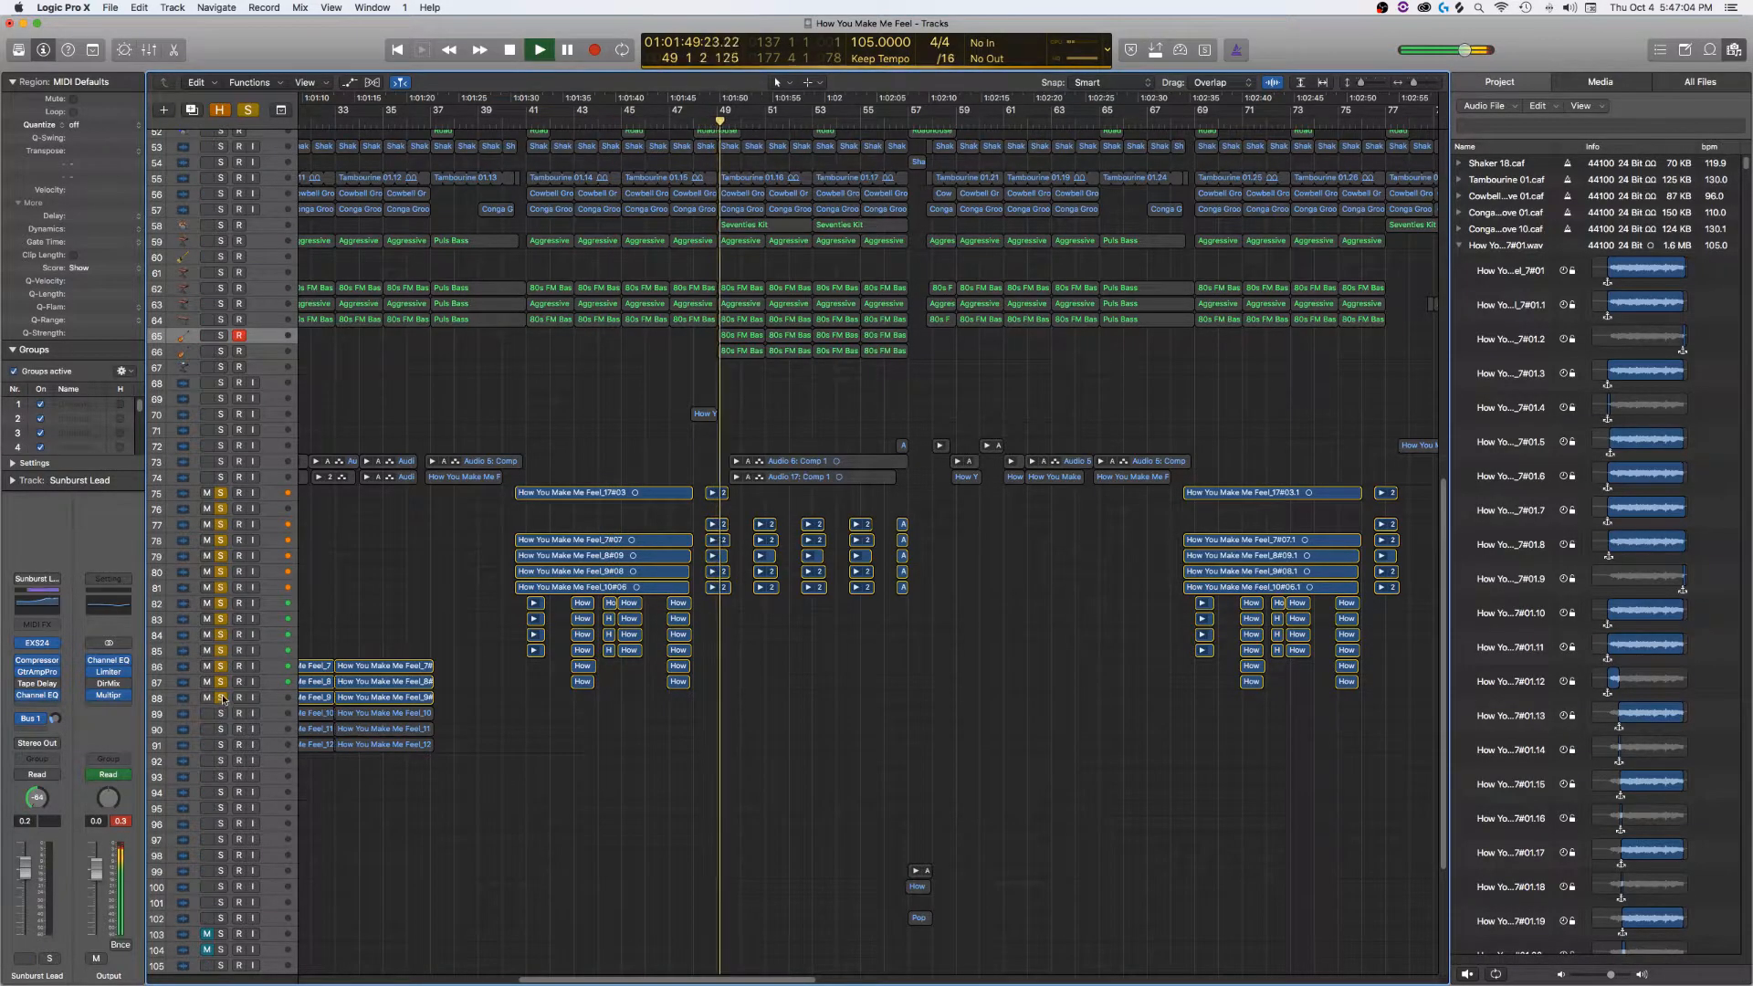
left_click_drag(221, 698, 220, 483)
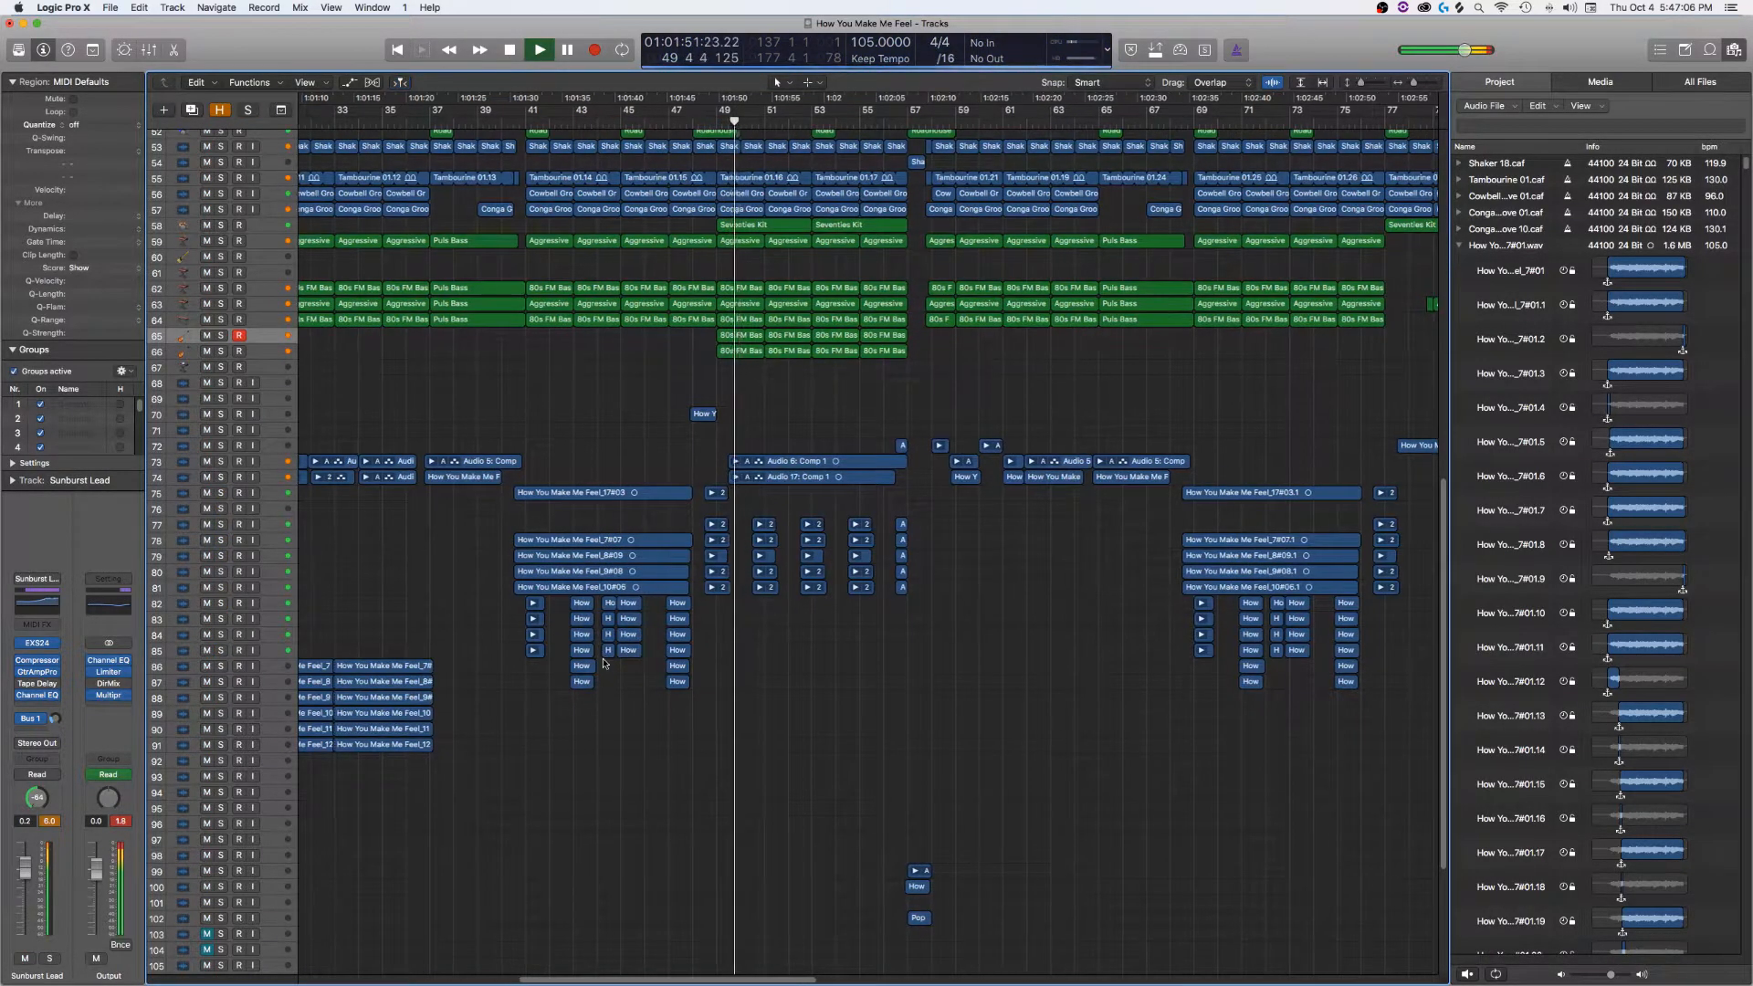
- Play the full arrangement from about bar 57 and skip ahead to about bar 76
scroll(607, 659, "right", 4)
scroll(608, 659, "up", 3)
scroll(607, 660, "up", 15)
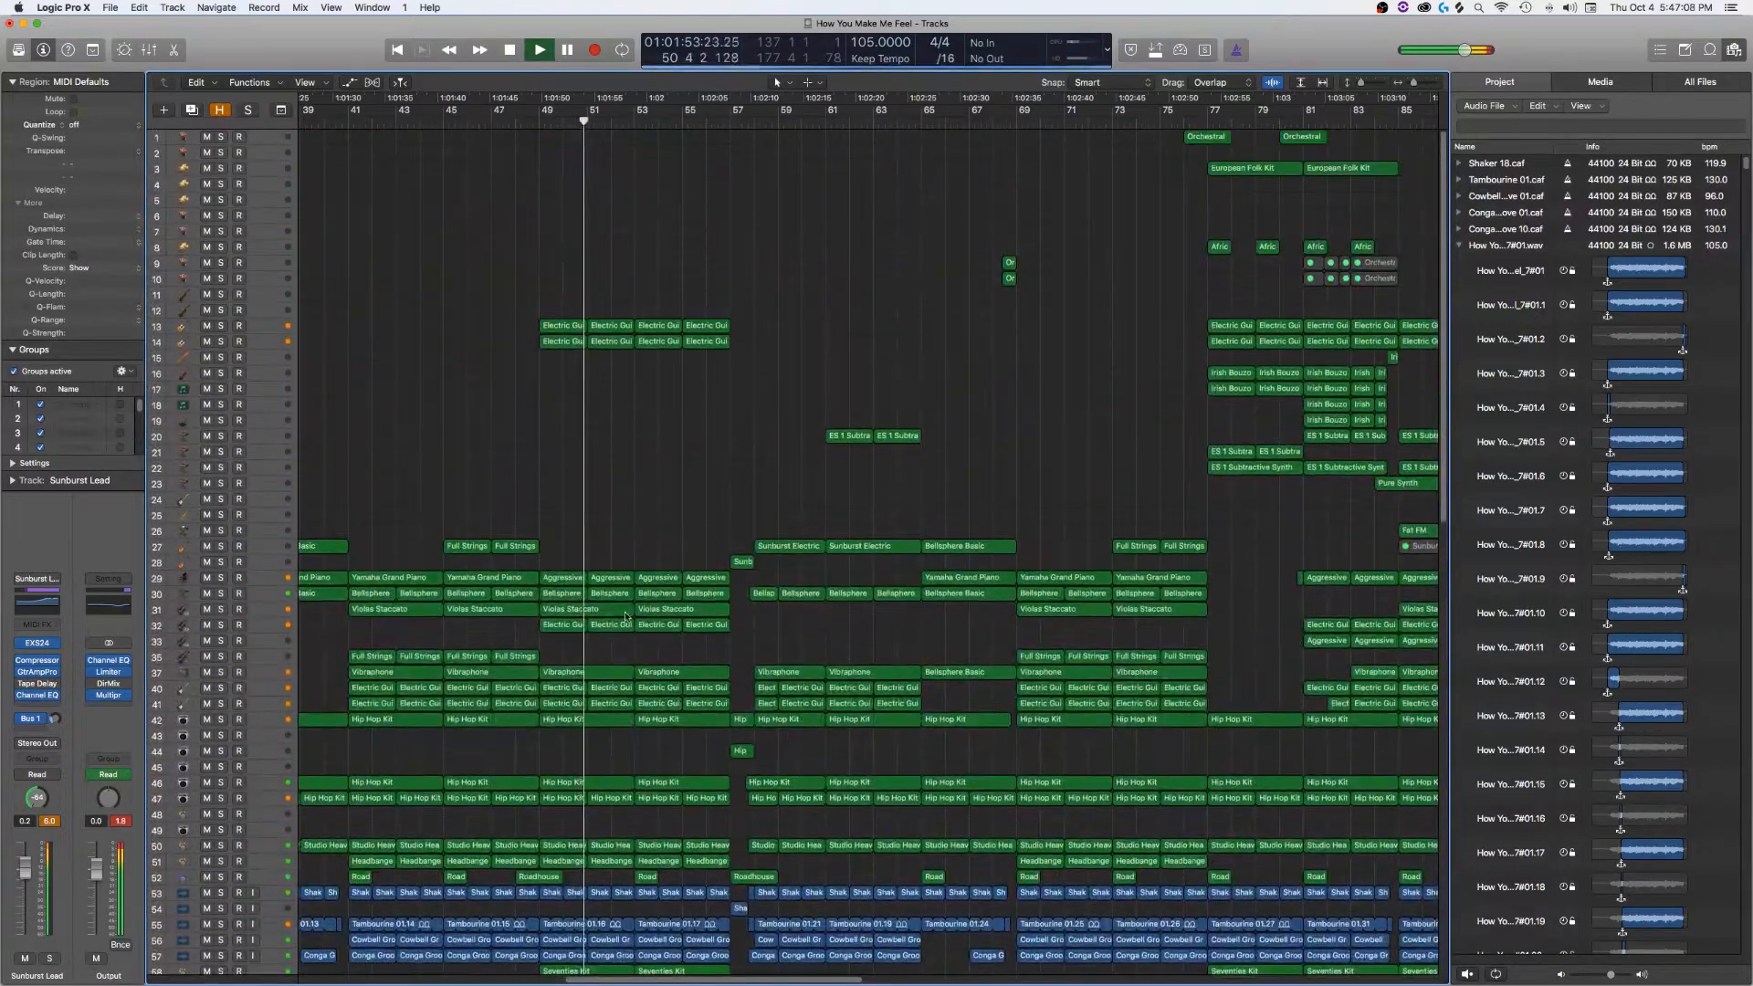
left_click(730, 124)
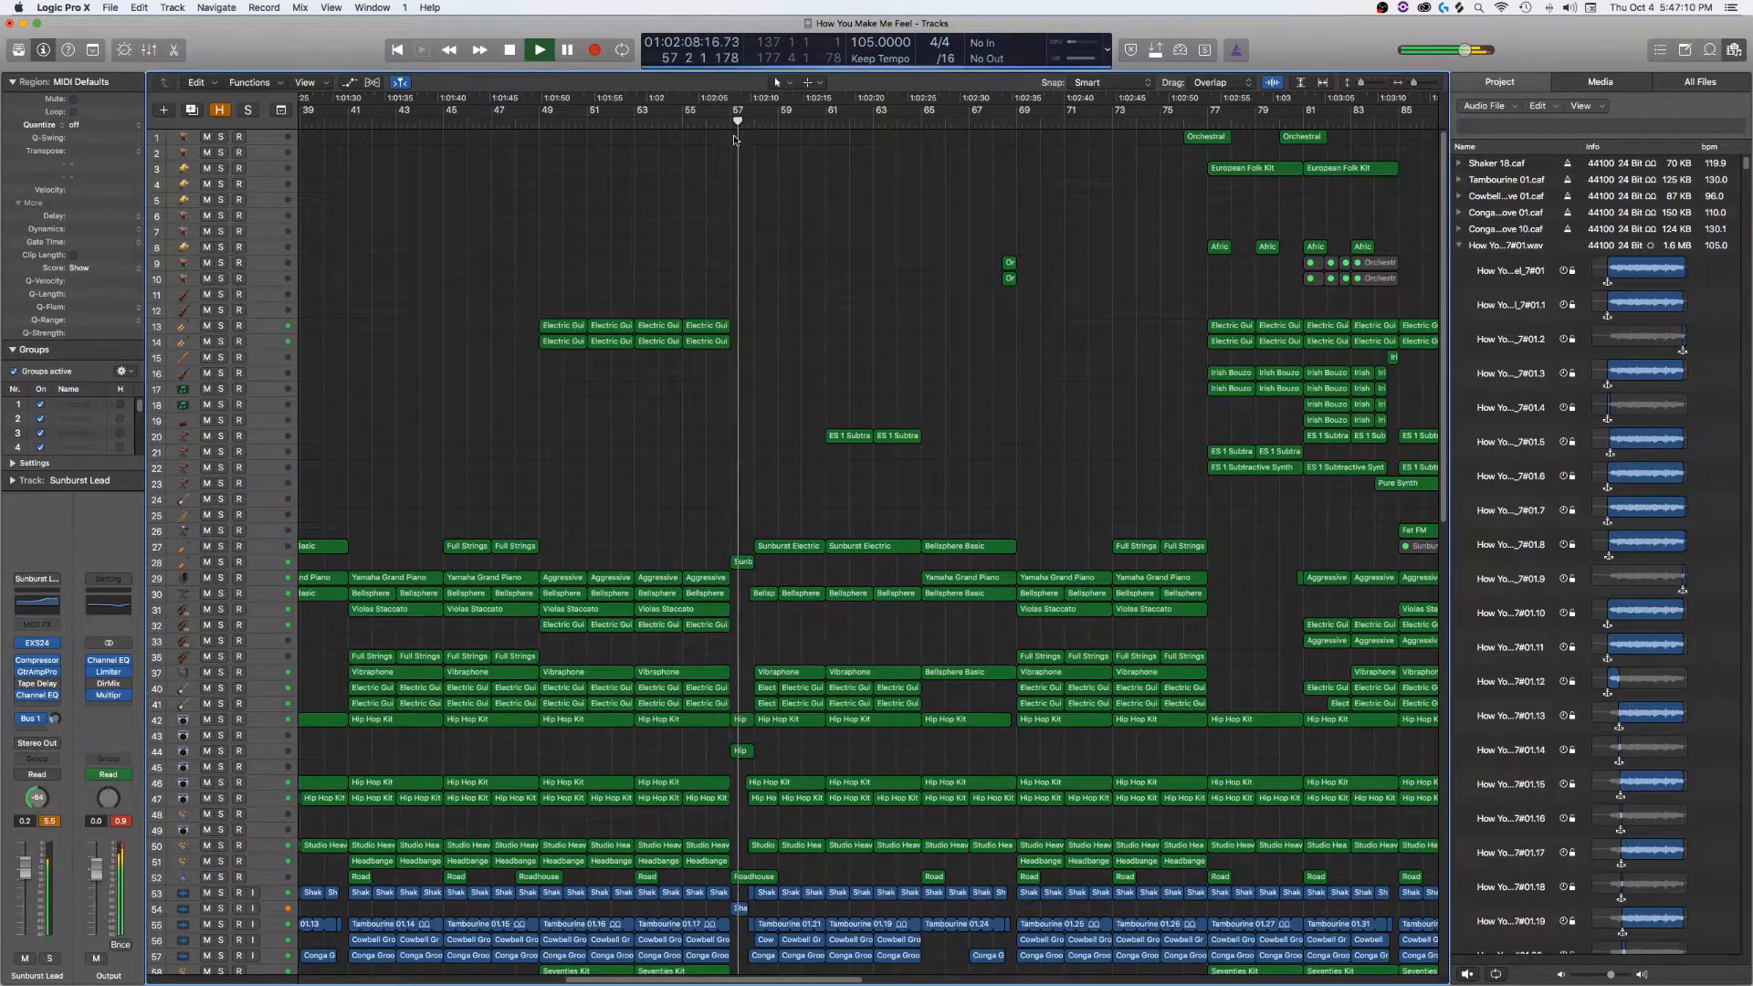
left_click(1196, 122)
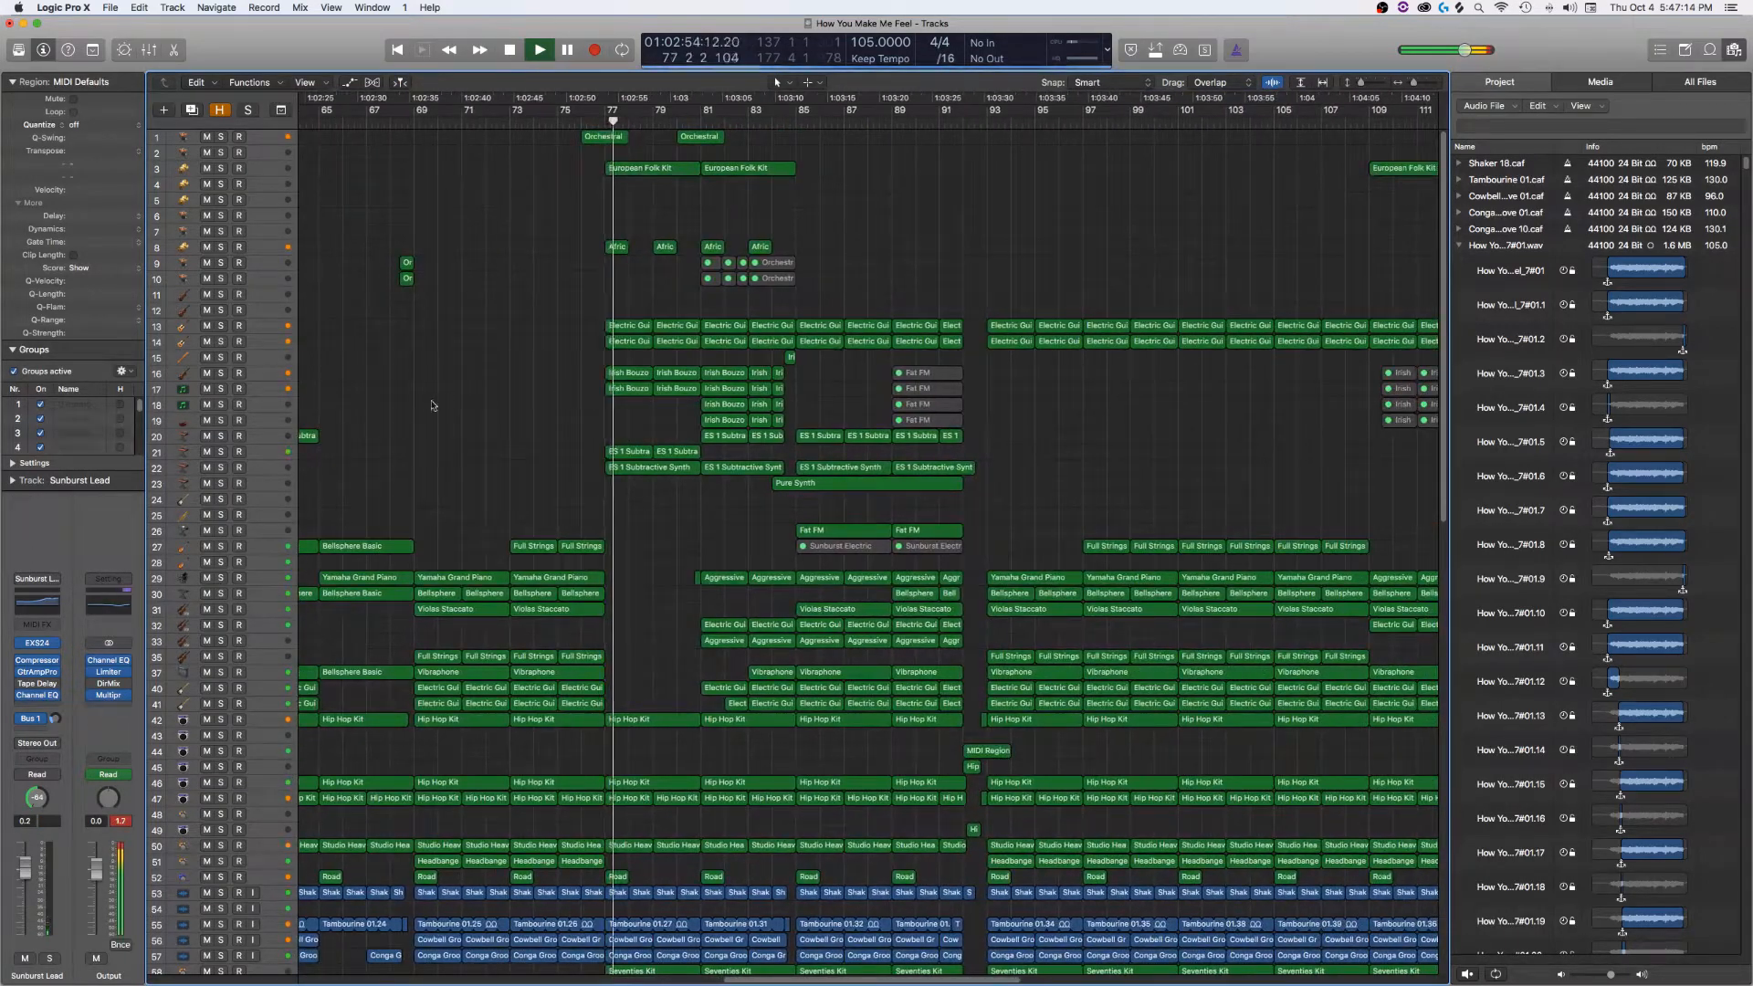
- Audition the European Folk Kit track 3 and the Orchestral track 1 in solo around bar 77, clearing each solo
left_click(220, 169)
left_click(220, 169)
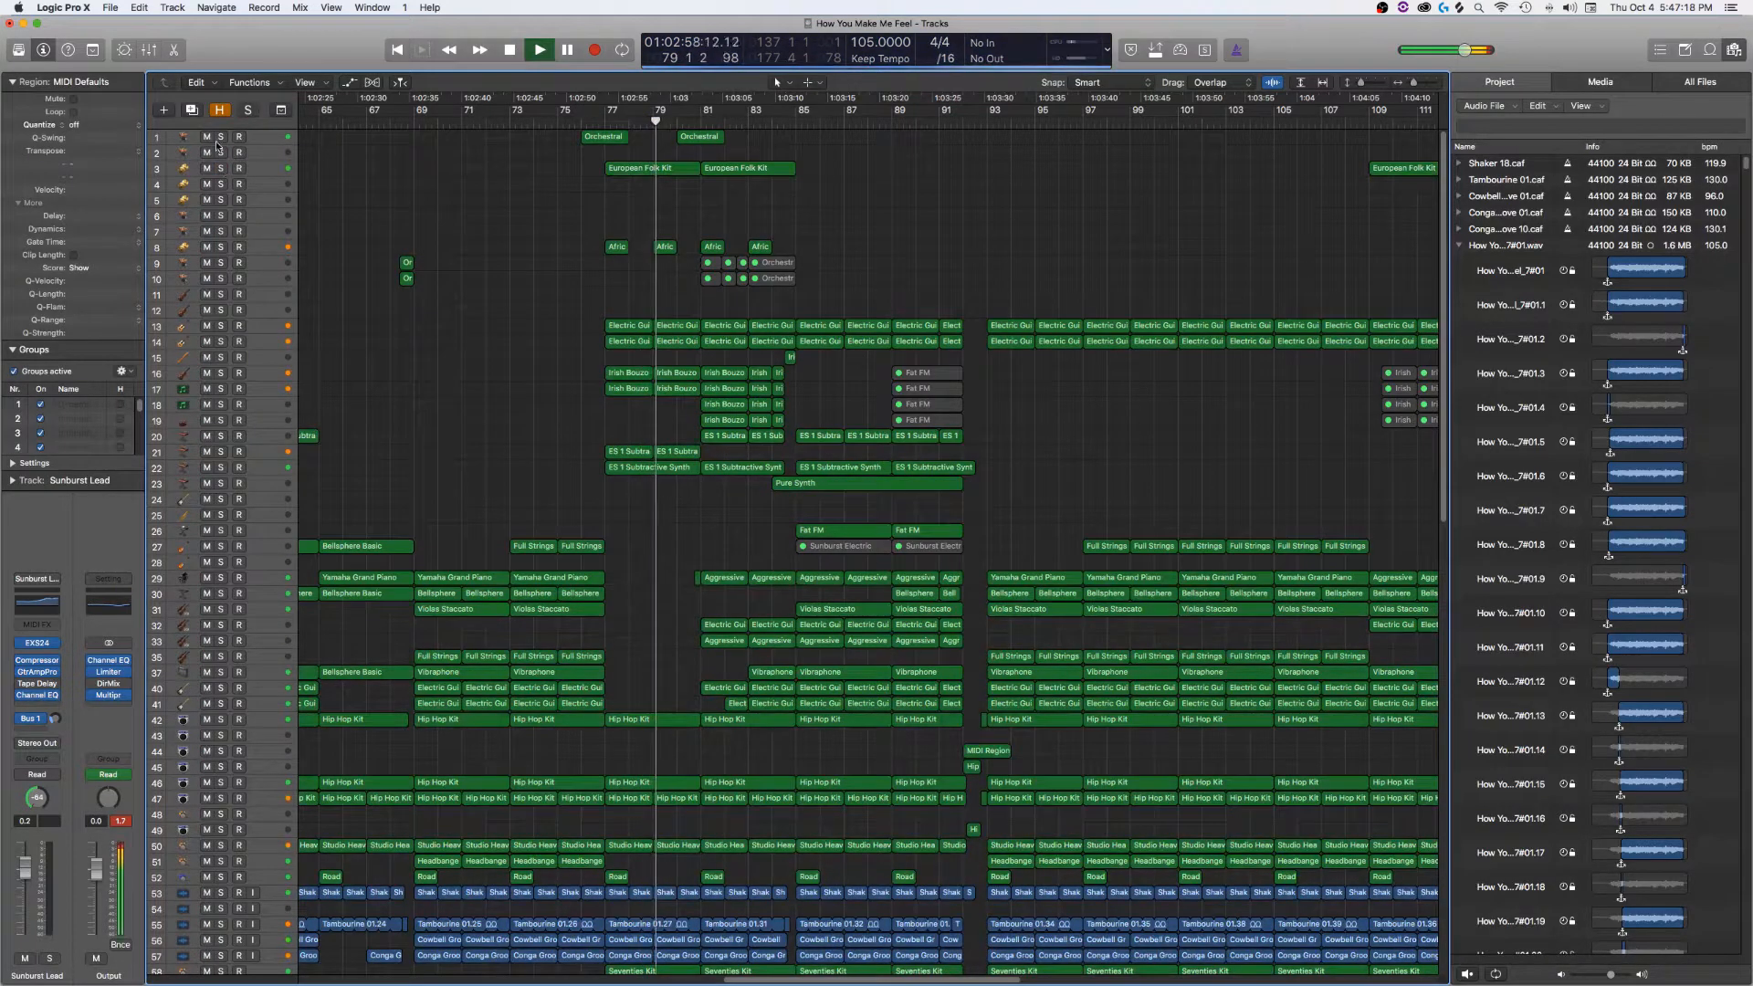
left_click(221, 138)
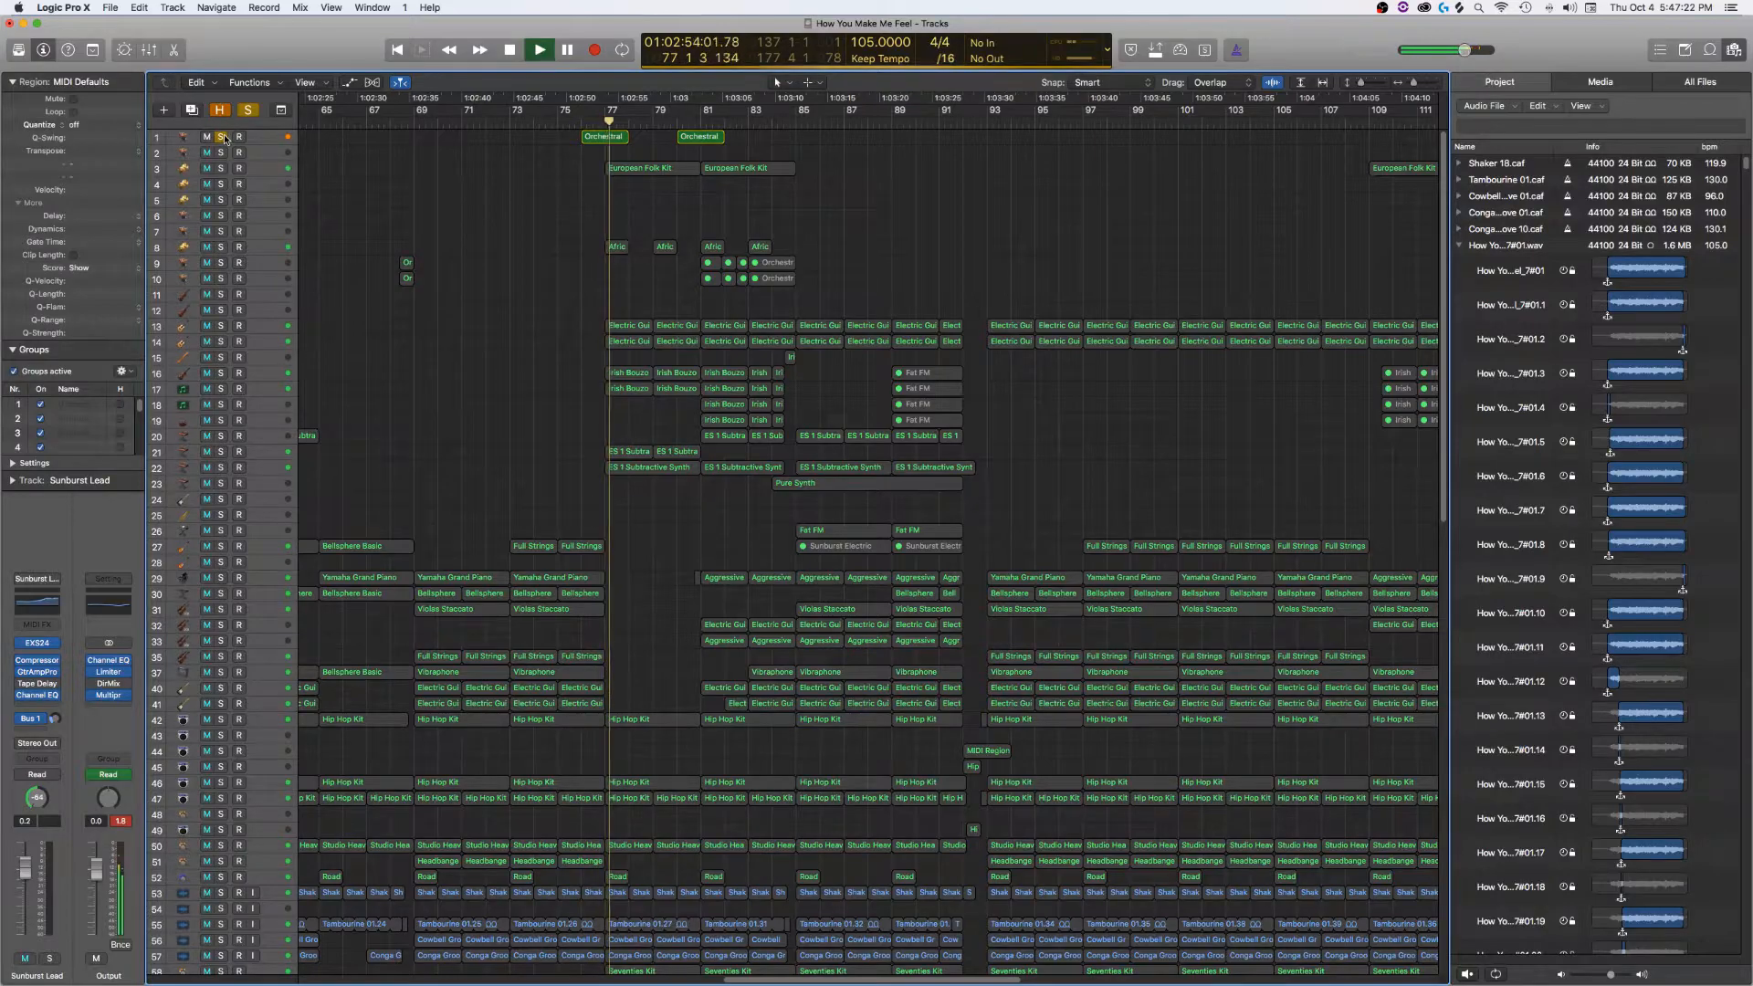
left_click(222, 138)
- Replay from bar 76, audition the Irish Bouzouki track 16 in solo, and clear its solo
left_click(580, 123)
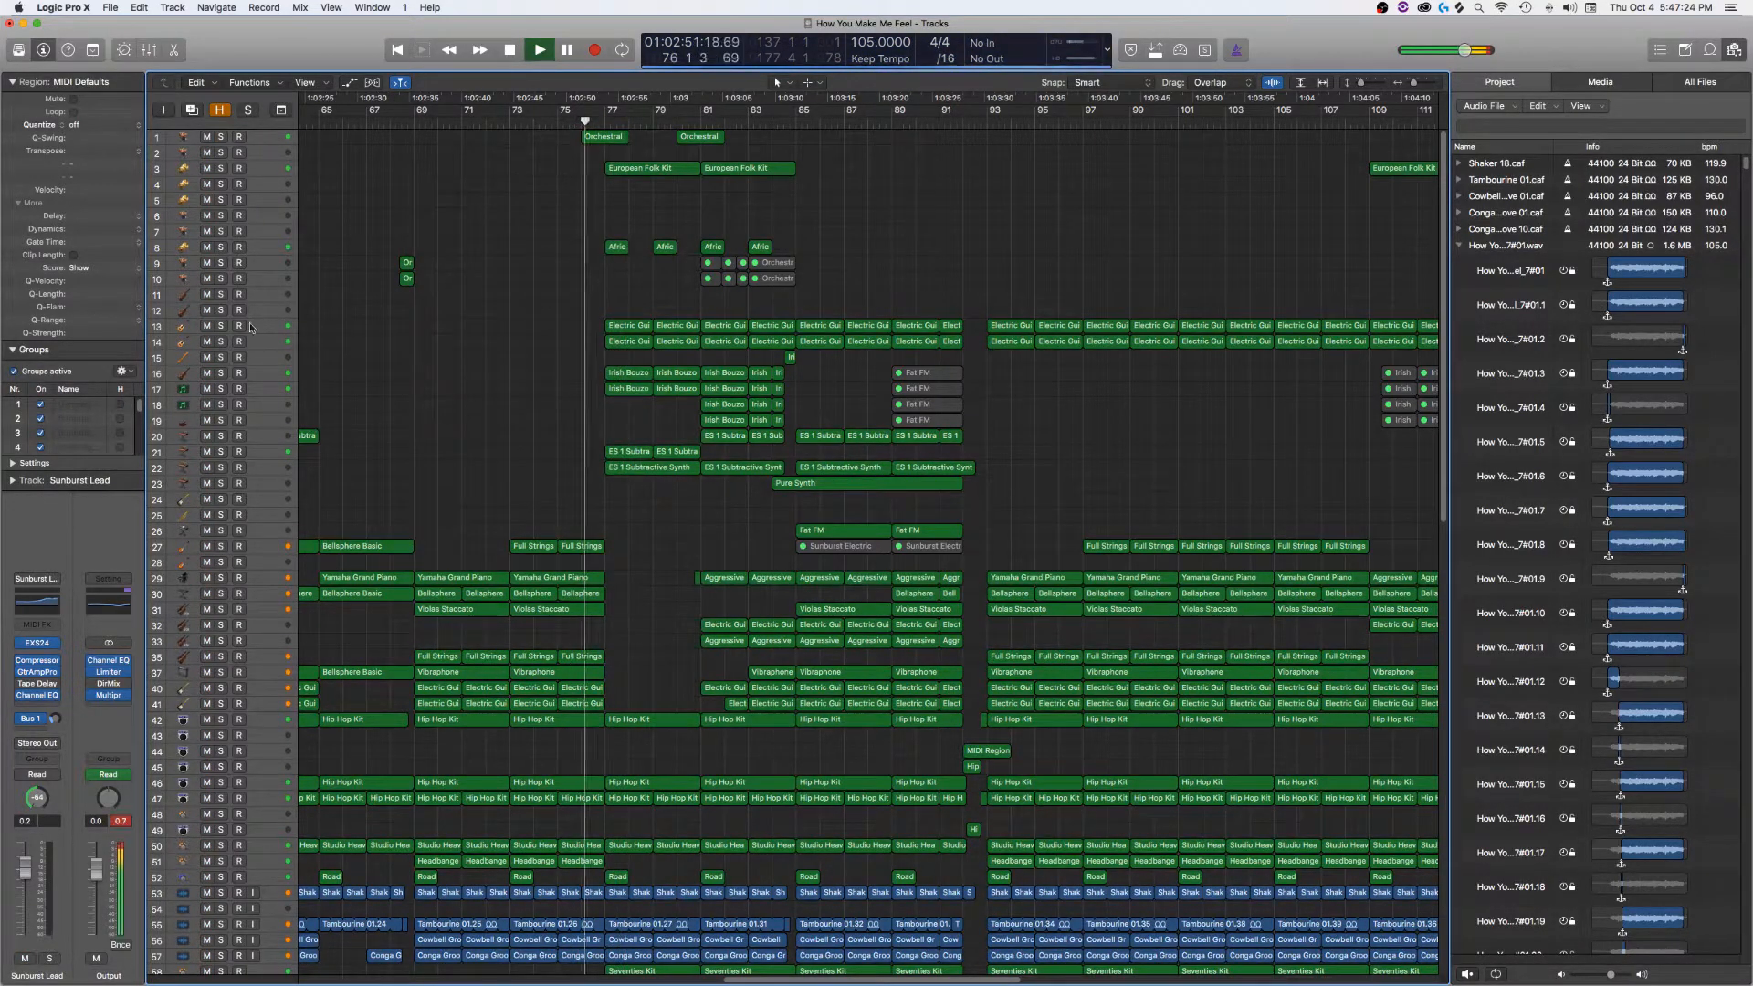
left_click(221, 373)
left_click(221, 374)
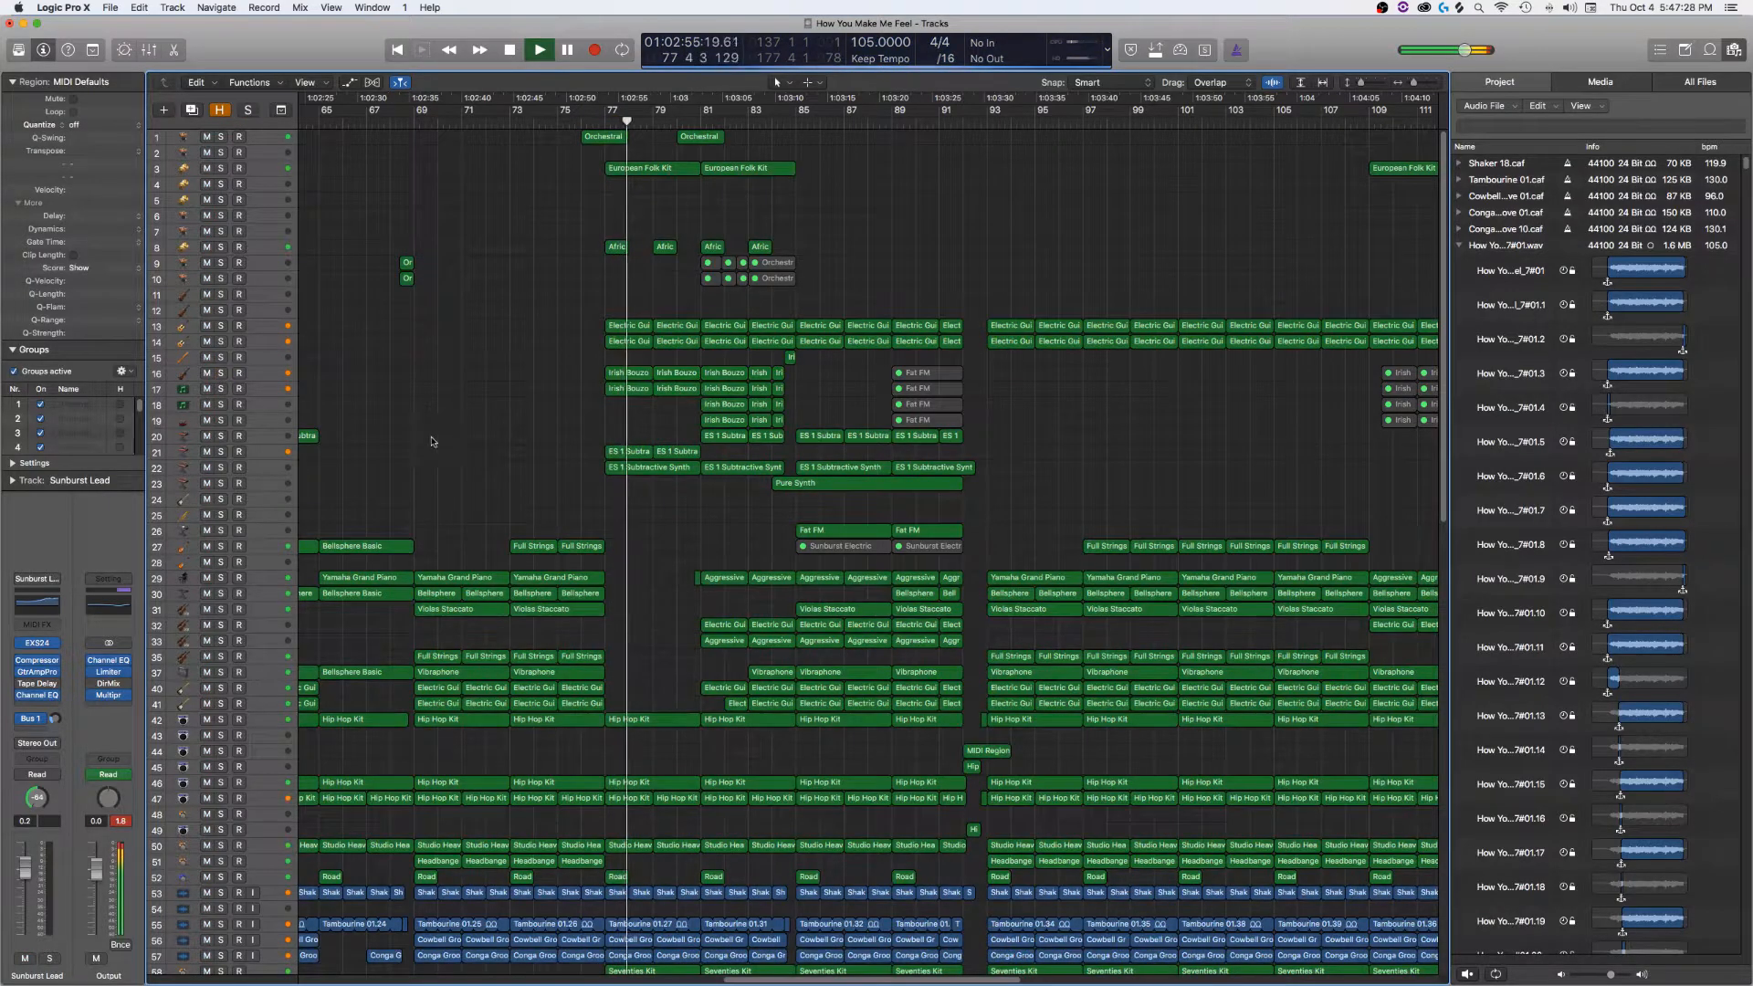
- Play the arrangement from bar 85 and save the project
scroll(432, 437, "right", 5)
left_click(598, 122)
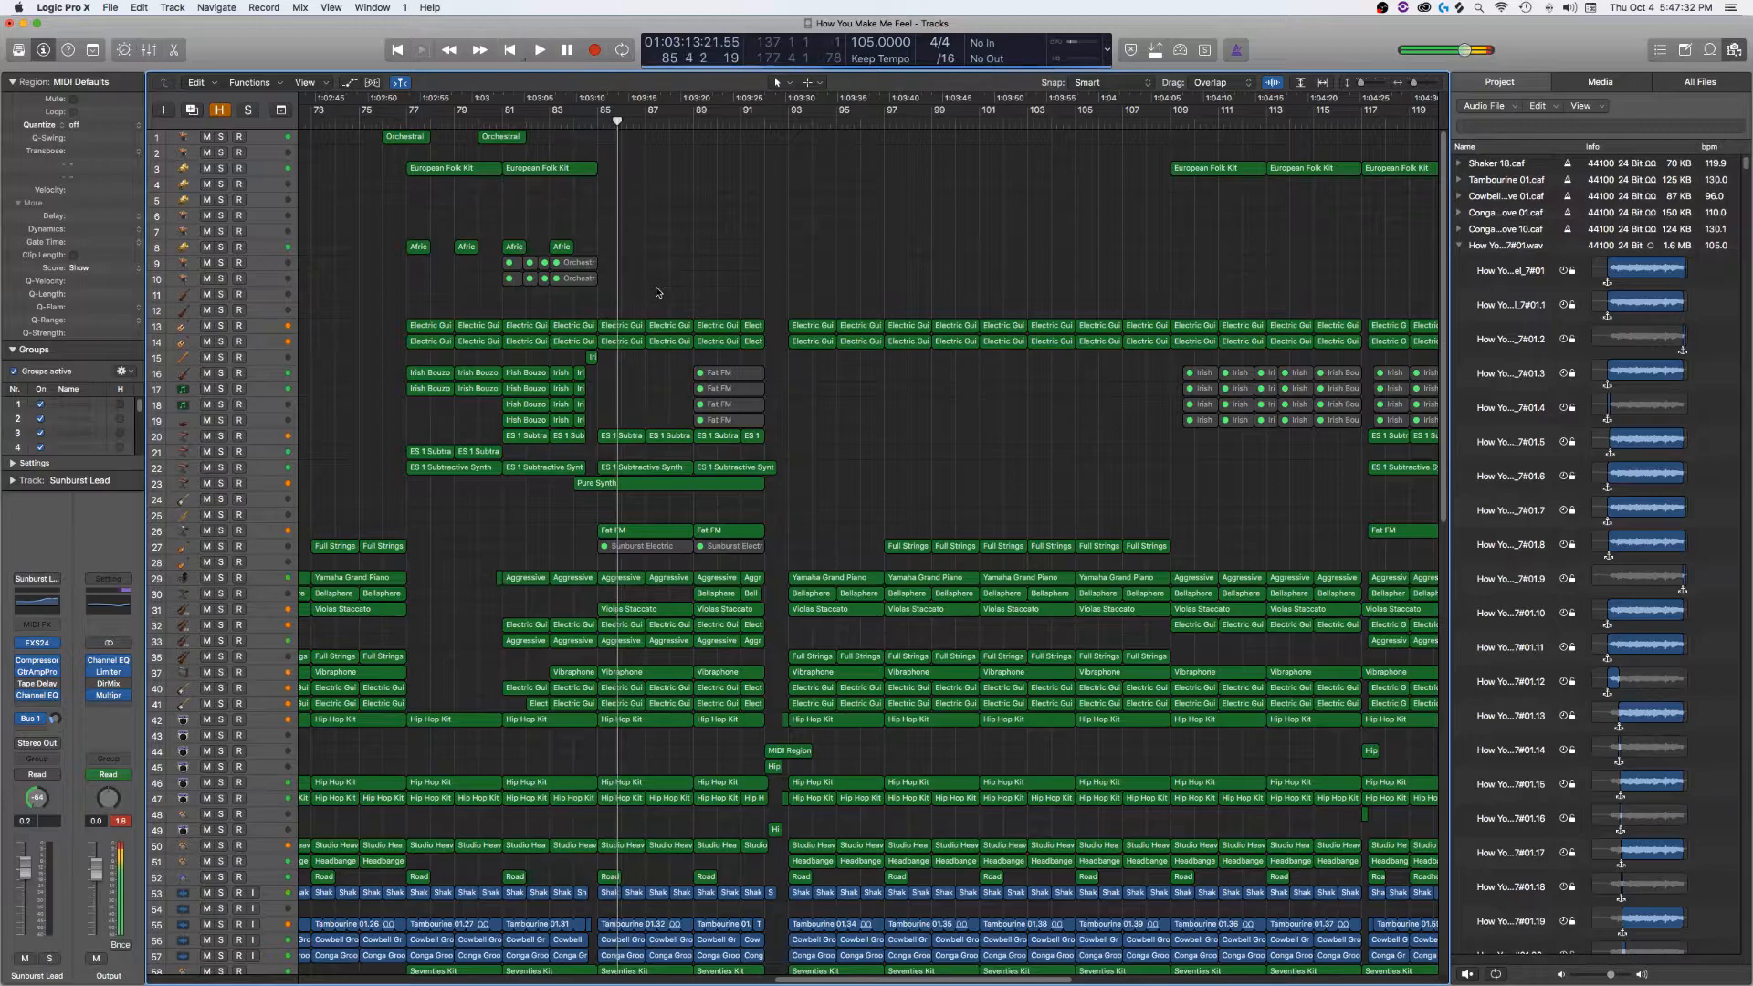
key("super+s")
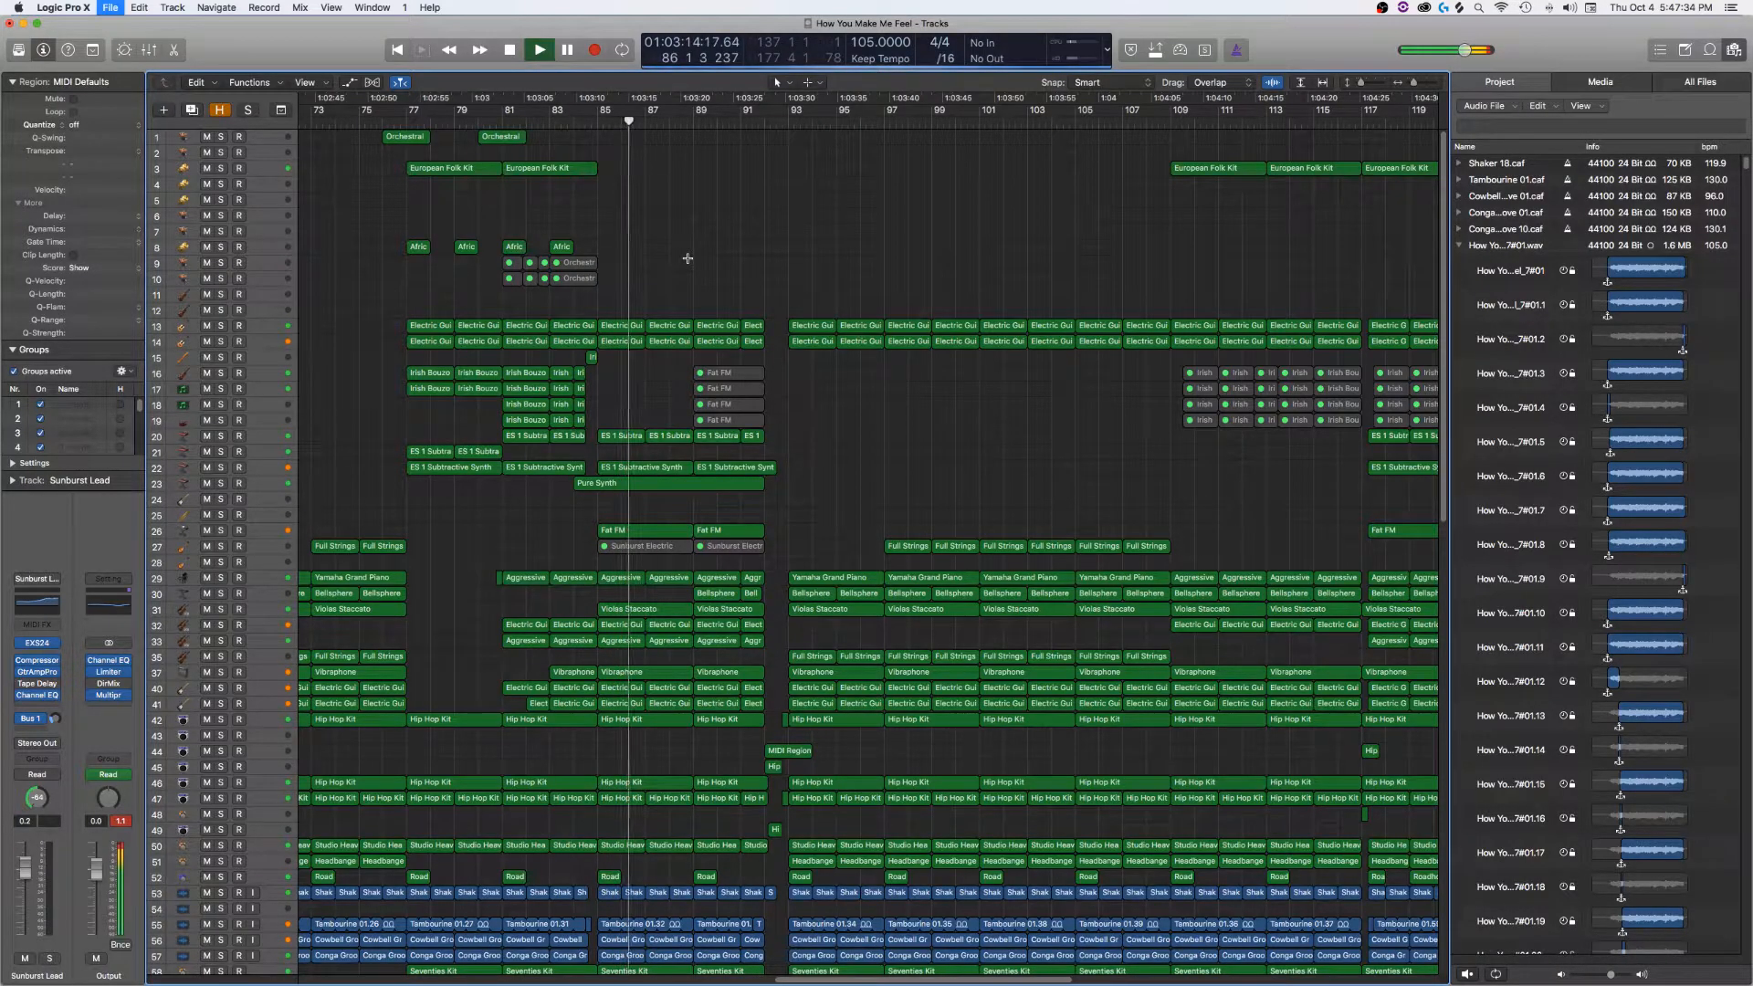
- Listen to the full arrangement from bar 93 and again from bar 109
left_click(789, 118)
key("space")
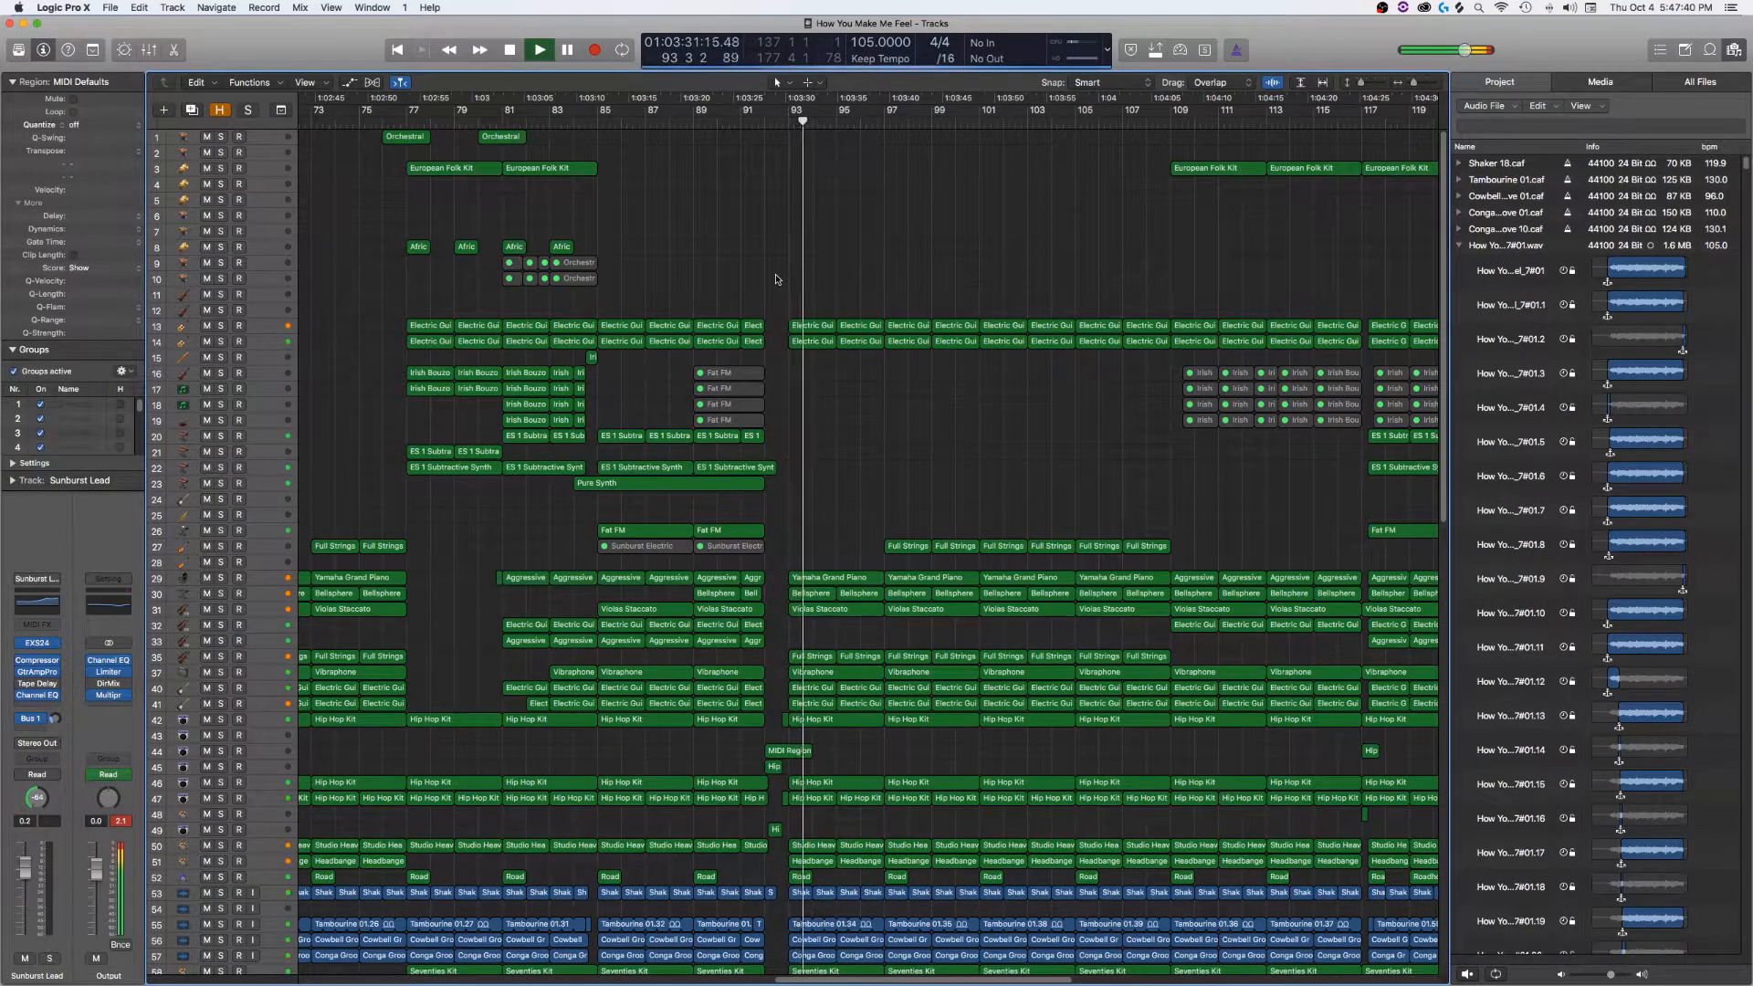
scroll(774, 393, "right", 5)
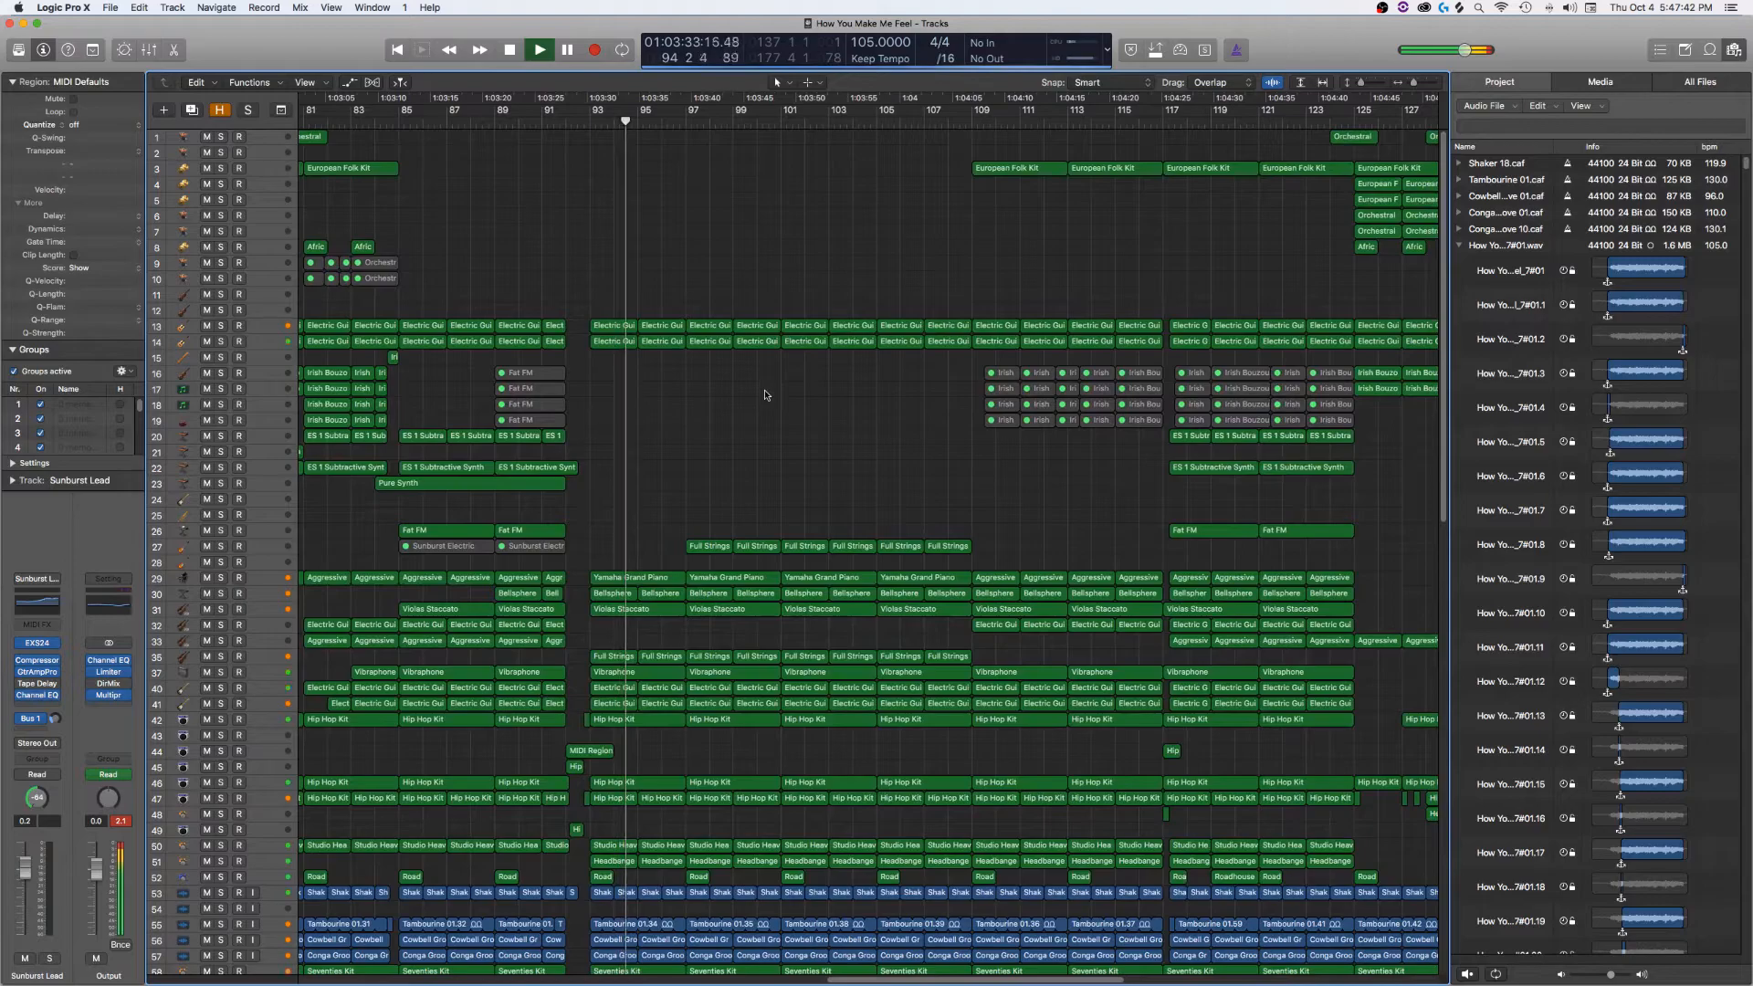
scroll(945, 254, "right", 8)
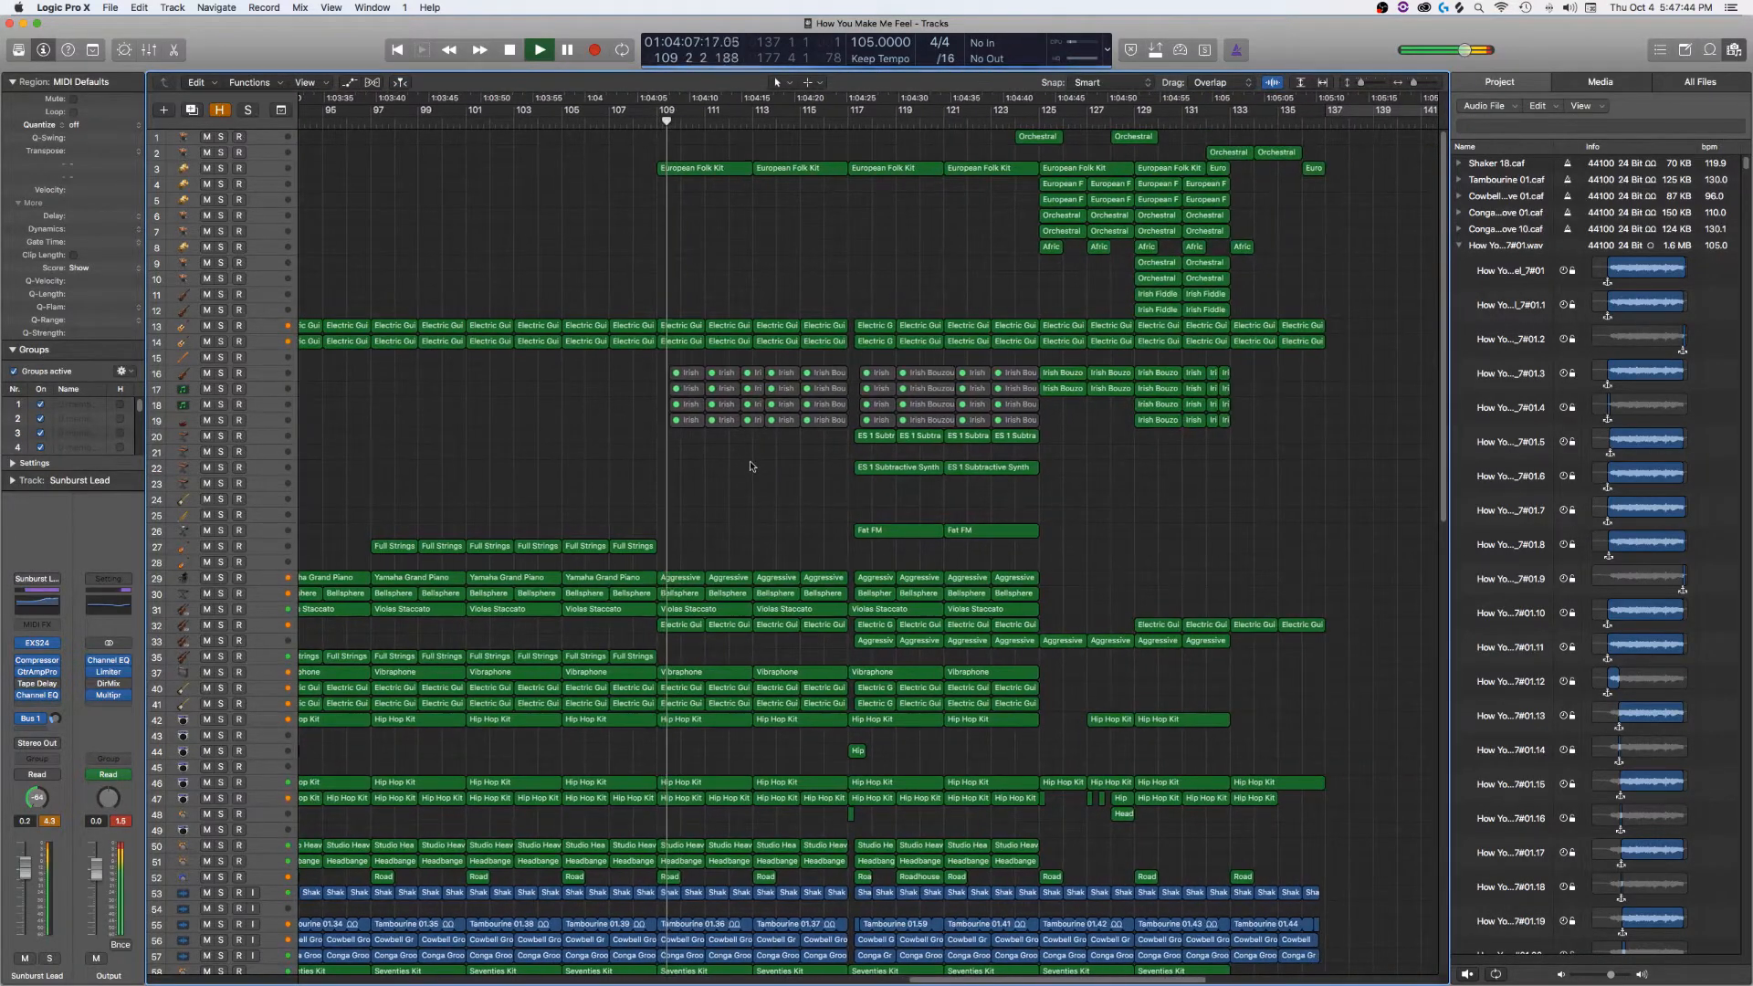
- Solo audio tracks 72 to 86 and listen to them from bar 109 to about bar 117
scroll(753, 454, "down", 5)
scroll(467, 597, "down", 15)
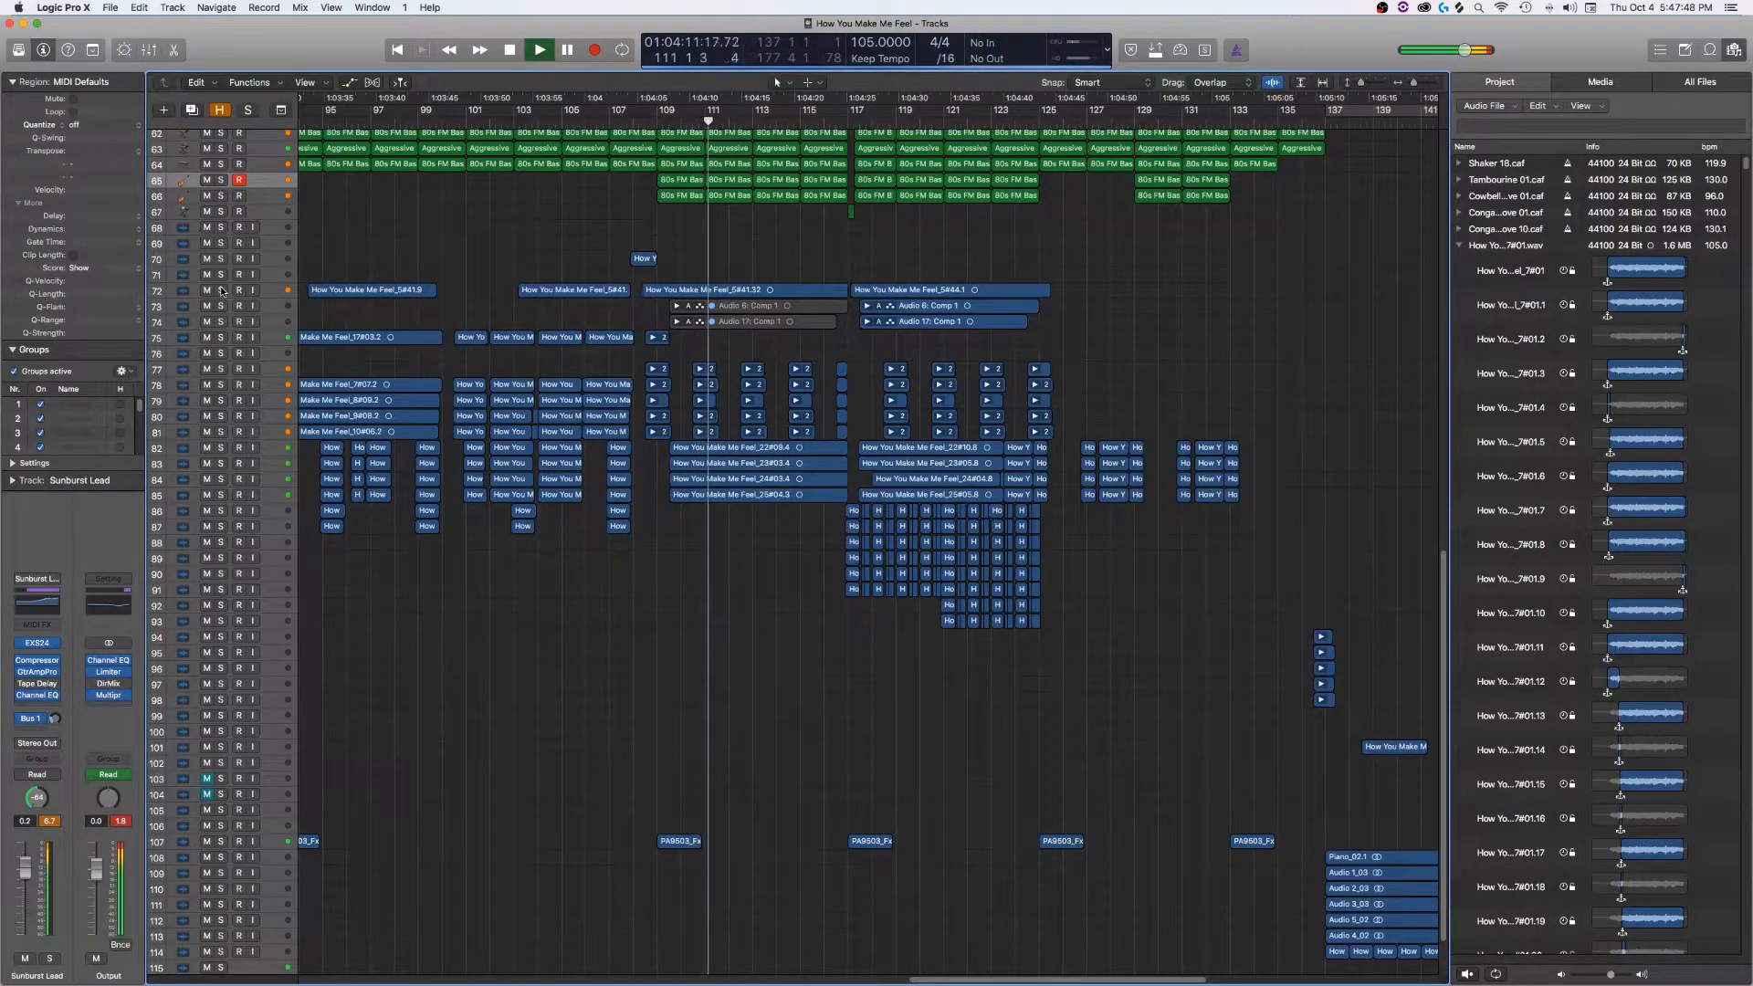
left_click(661, 117)
key("space")
left_click_drag(225, 295, 217, 516)
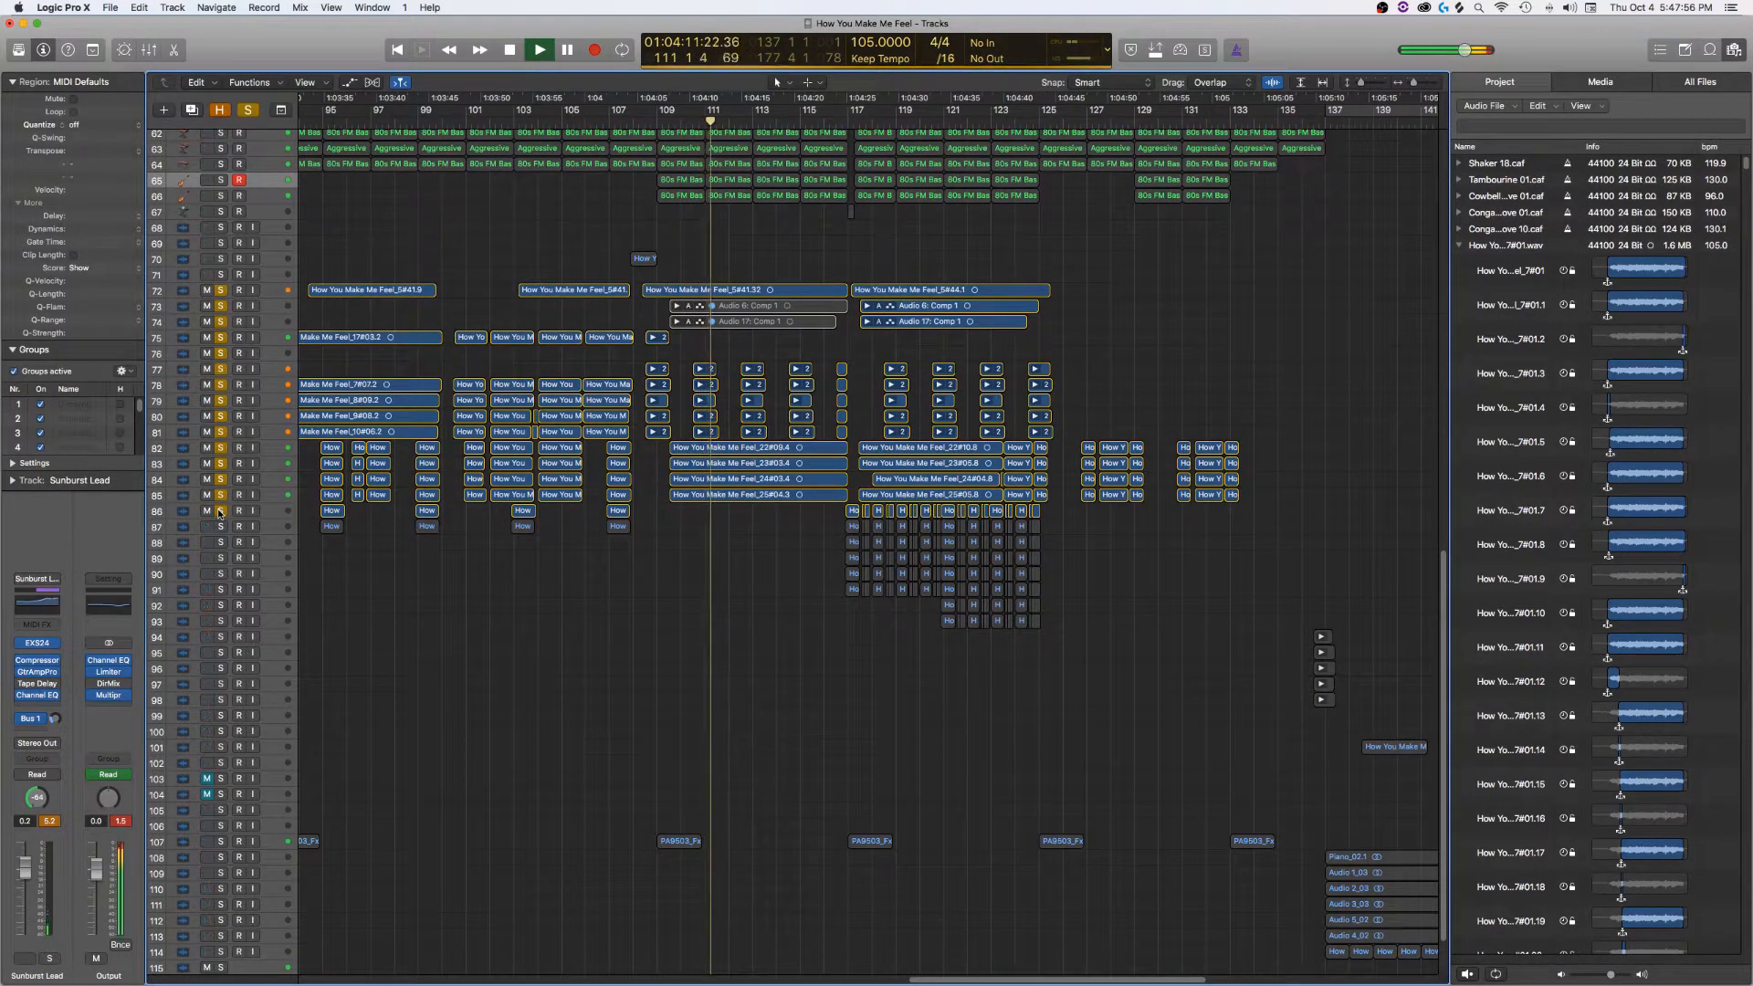
key("space")
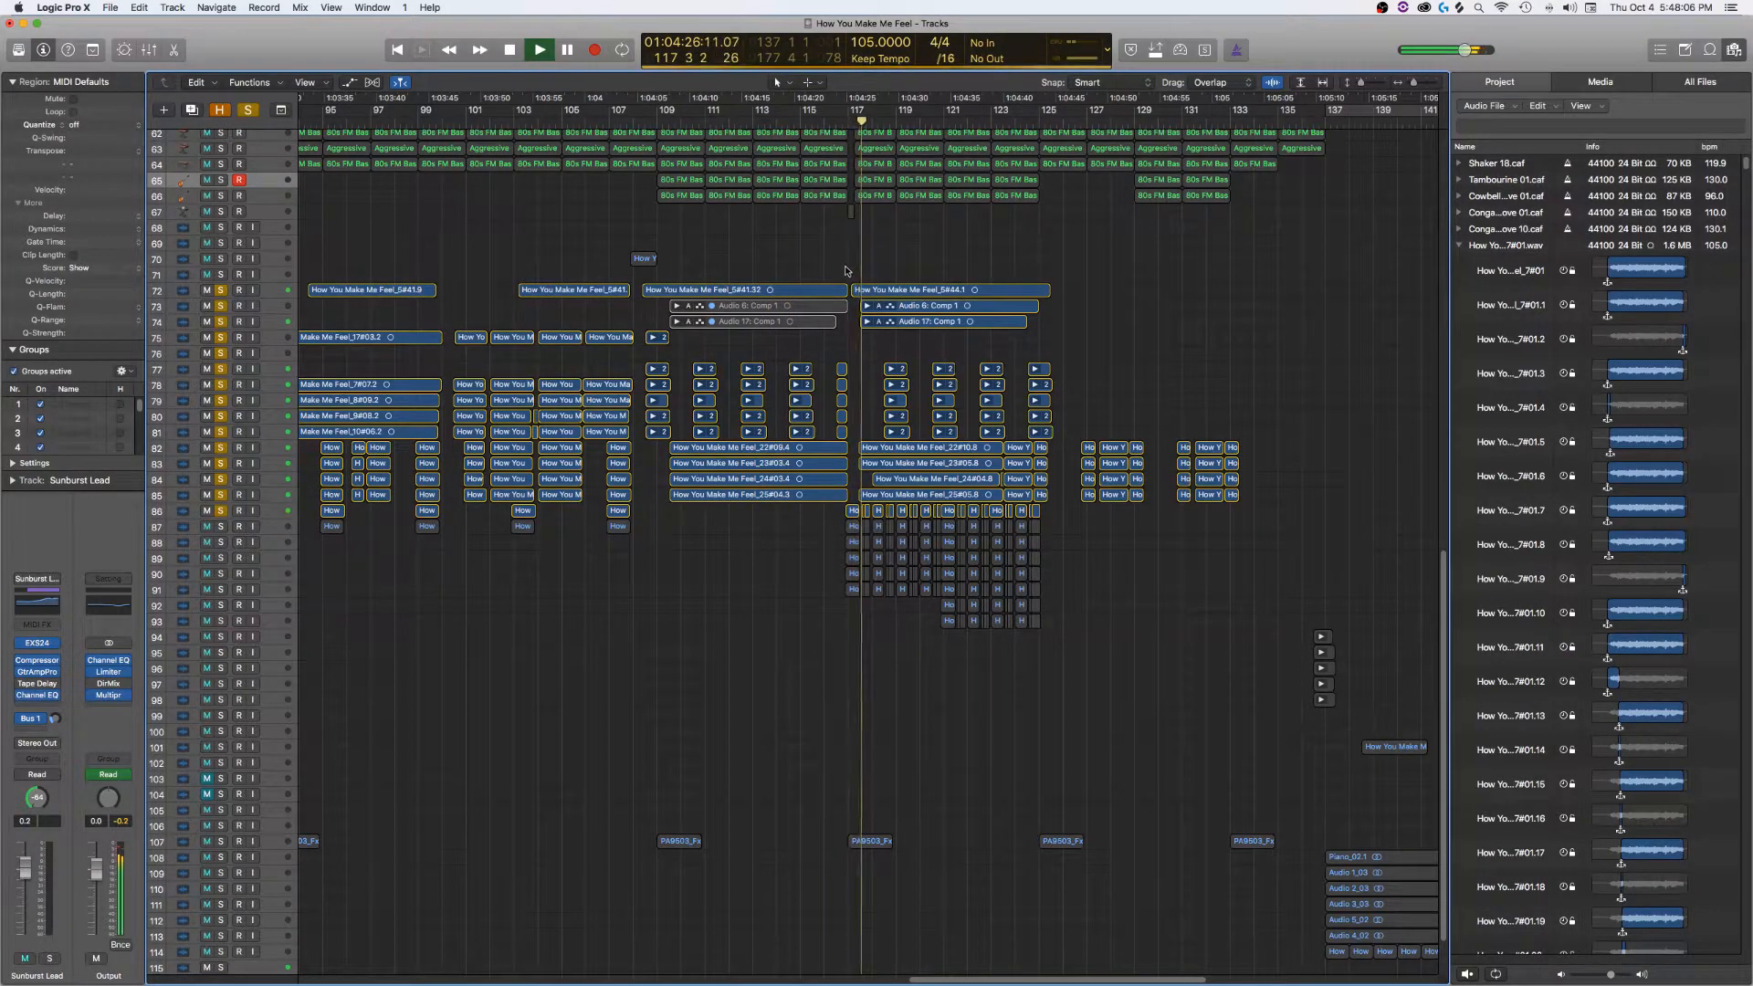
- Add audio tracks 87 to 94 to the solo, listen up to about bar 125, and clear all the solos
left_click_drag(221, 527, 230, 639)
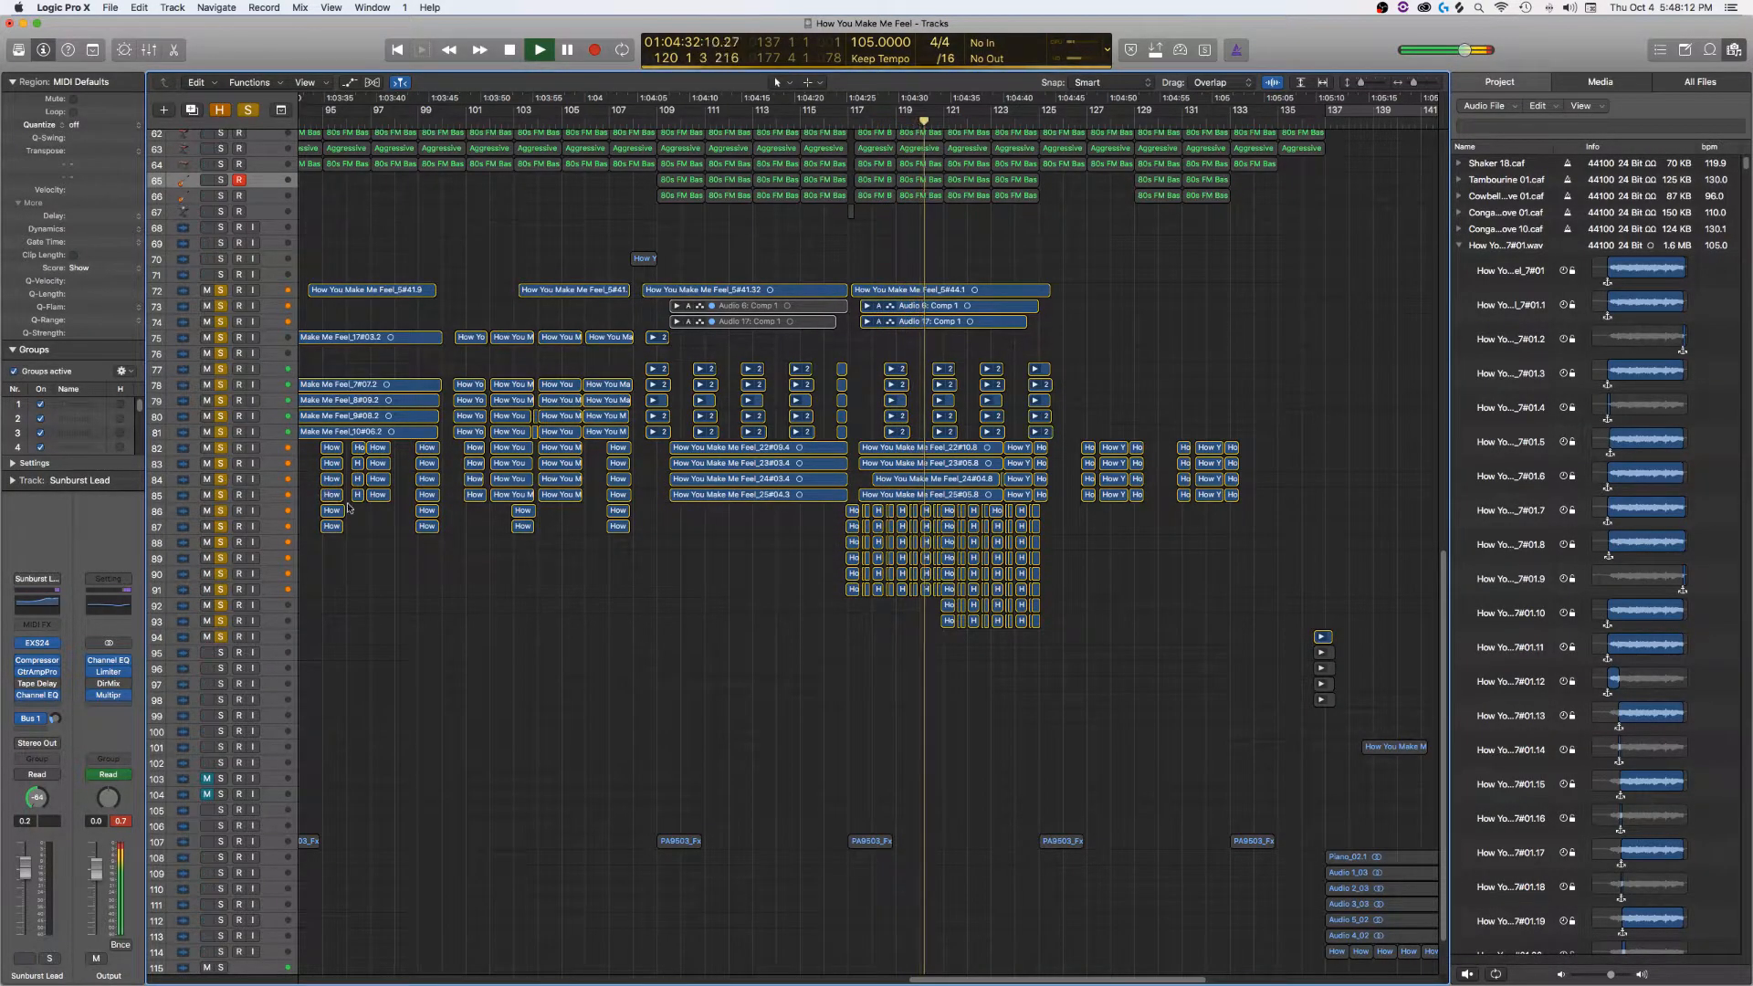
scroll(486, 576, "right", 5)
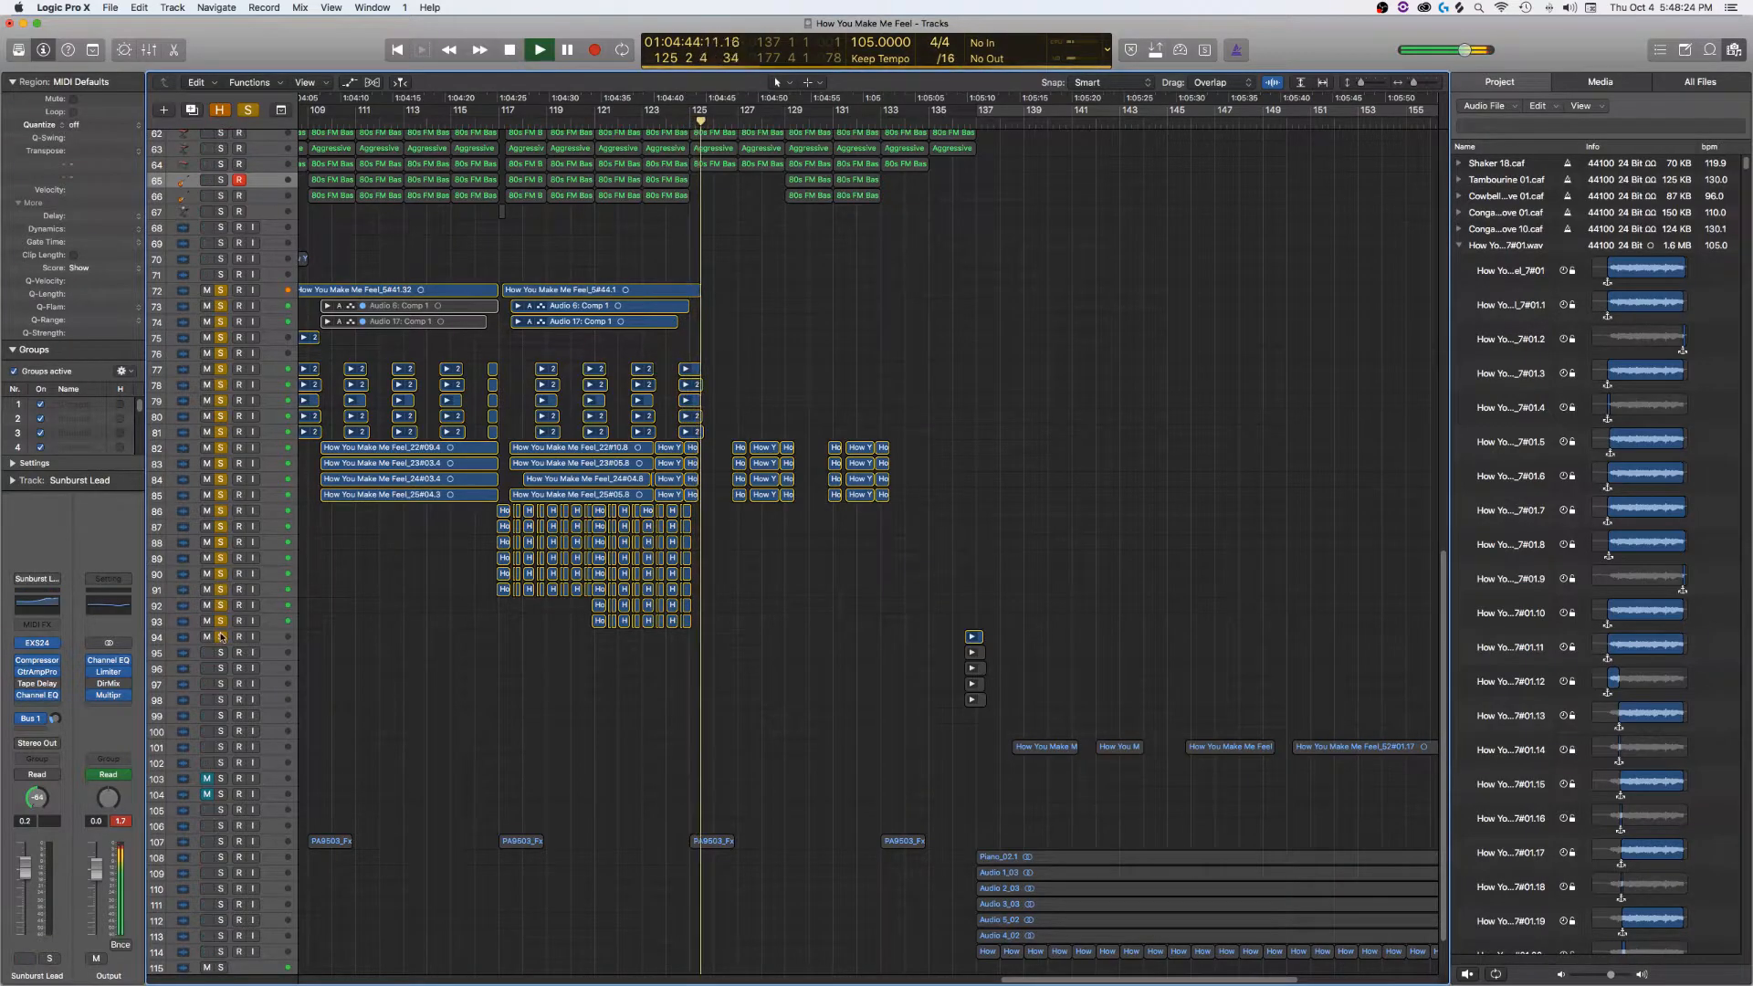
left_click(220, 387)
- Replay from bar 117, audition the Fat FM track 26 in solo, clear its solo, and stop playback
left_click(500, 123)
scroll(679, 392, "up", 5)
scroll(678, 393, "up", 7)
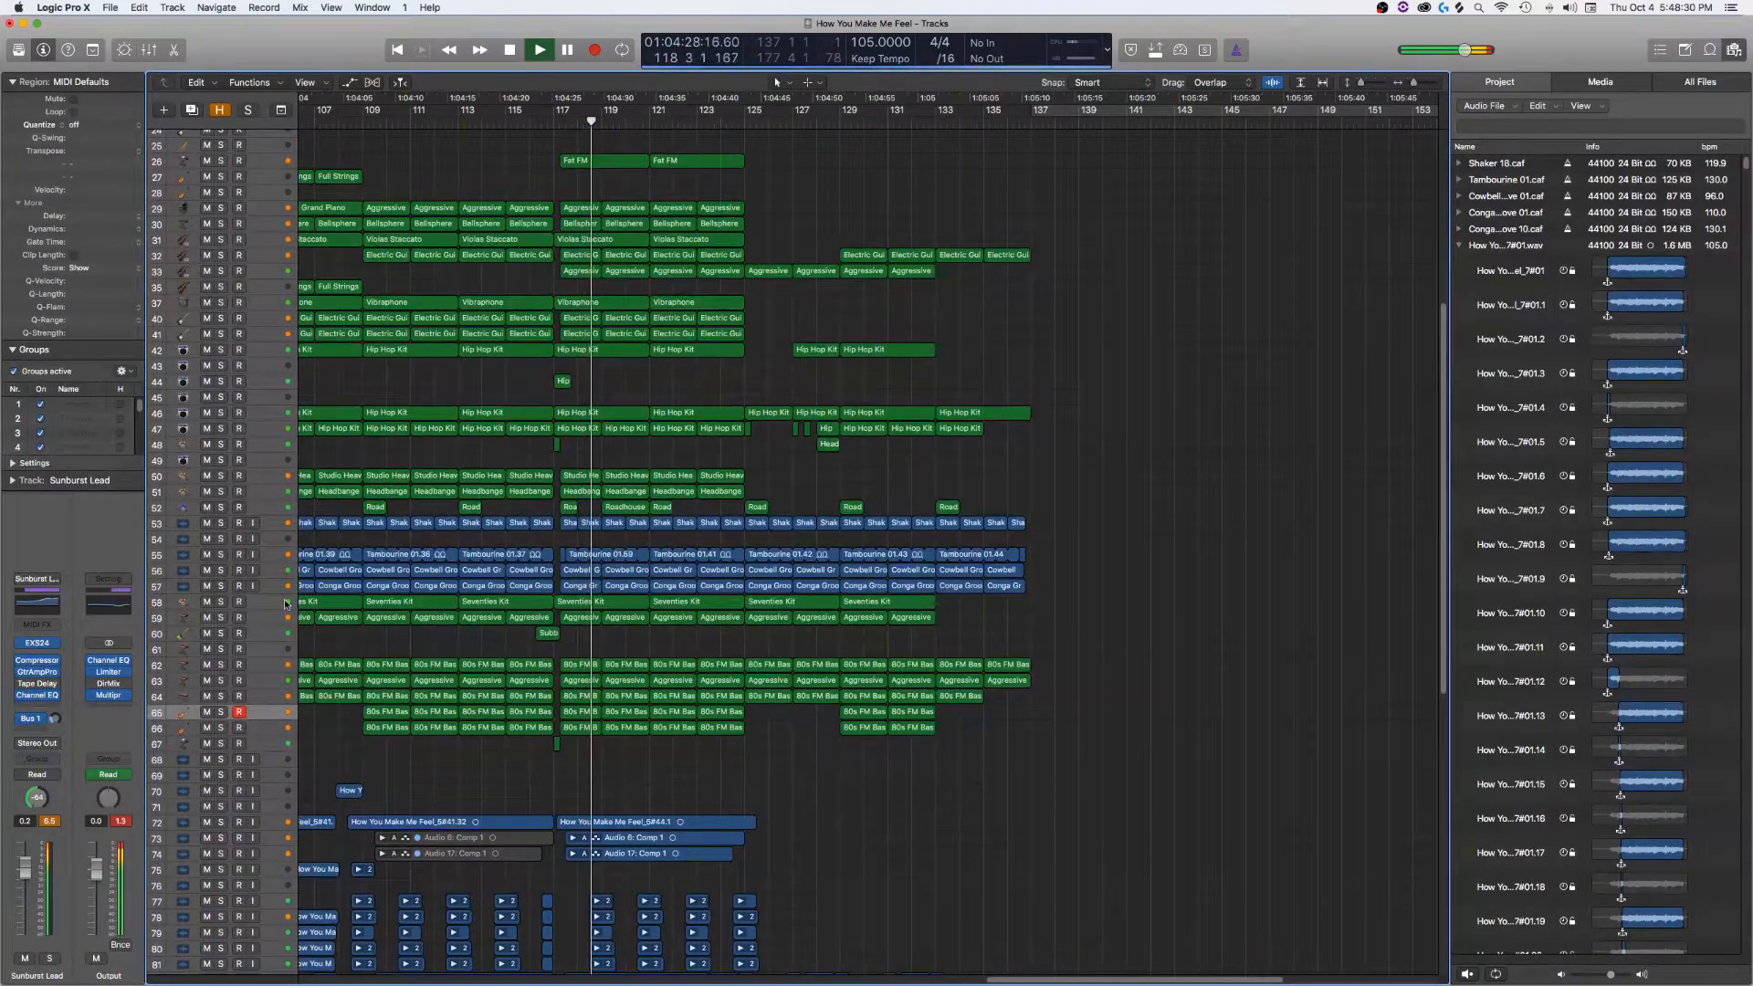
scroll(491, 628, "up", 3)
left_click(220, 276)
left_click(220, 276)
key("space")
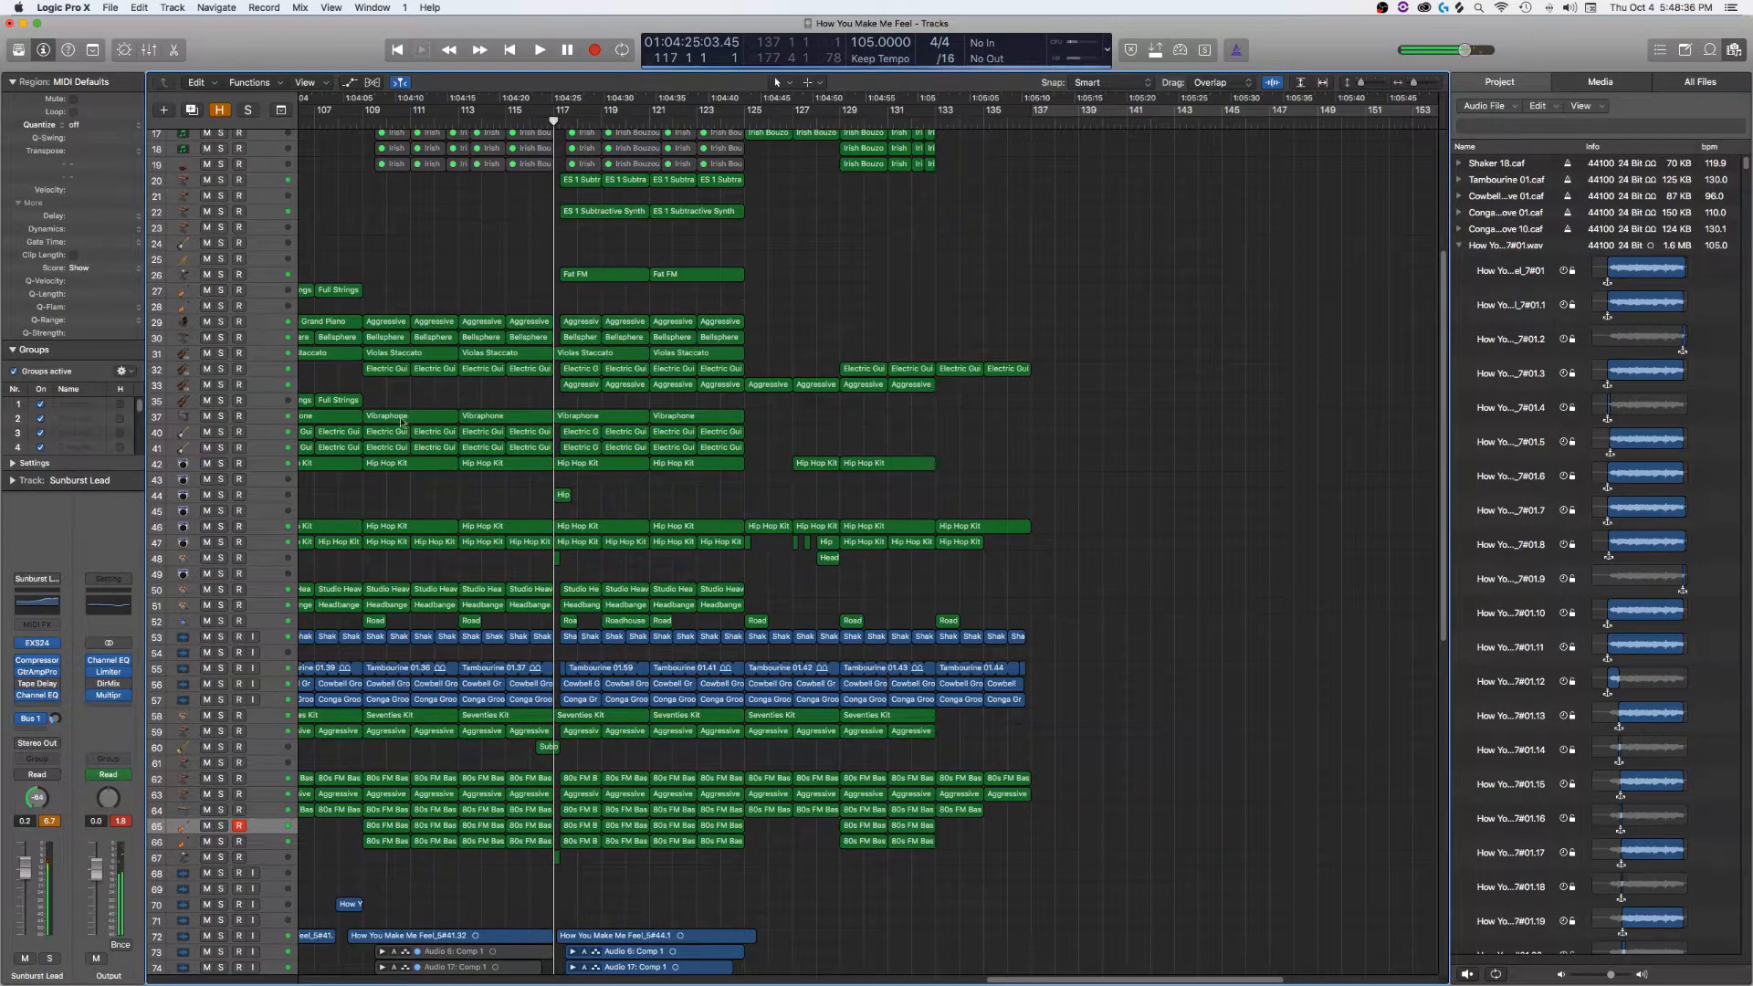
- Play the arrangement again from bar 117, audition the ES 1 Subtractive Synth track 22 in solo, and clear its solo
key("space")
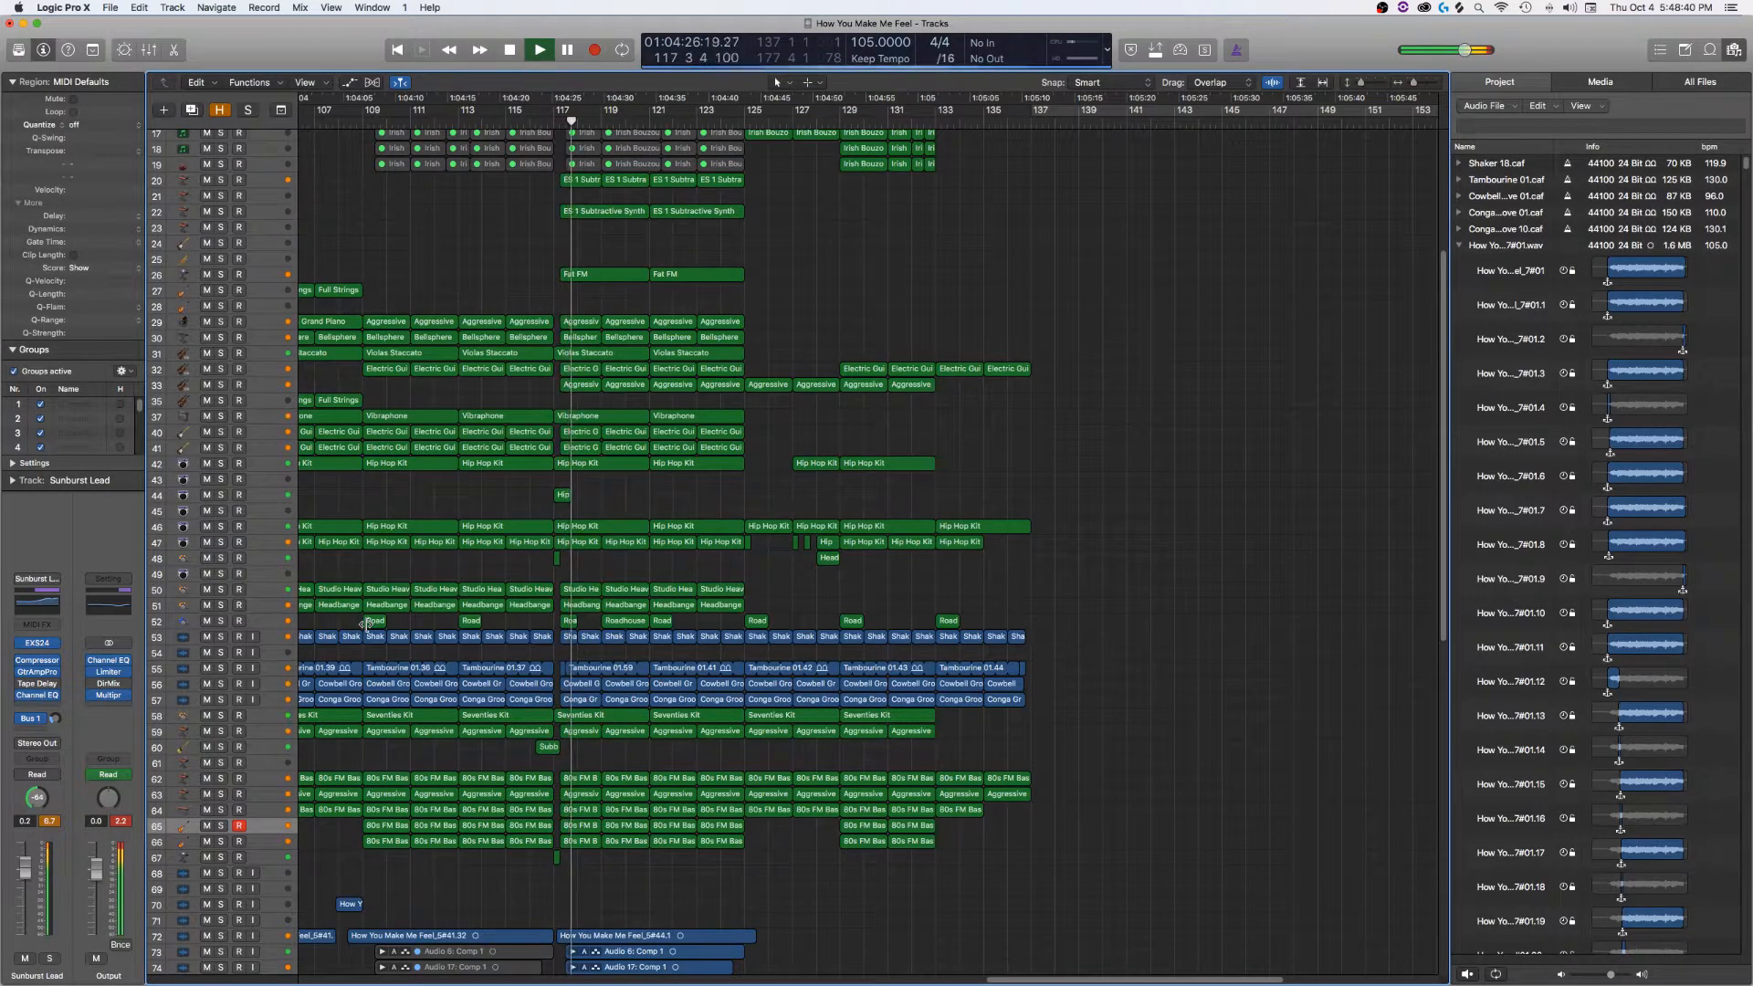
scroll(363, 623, "up", 5)
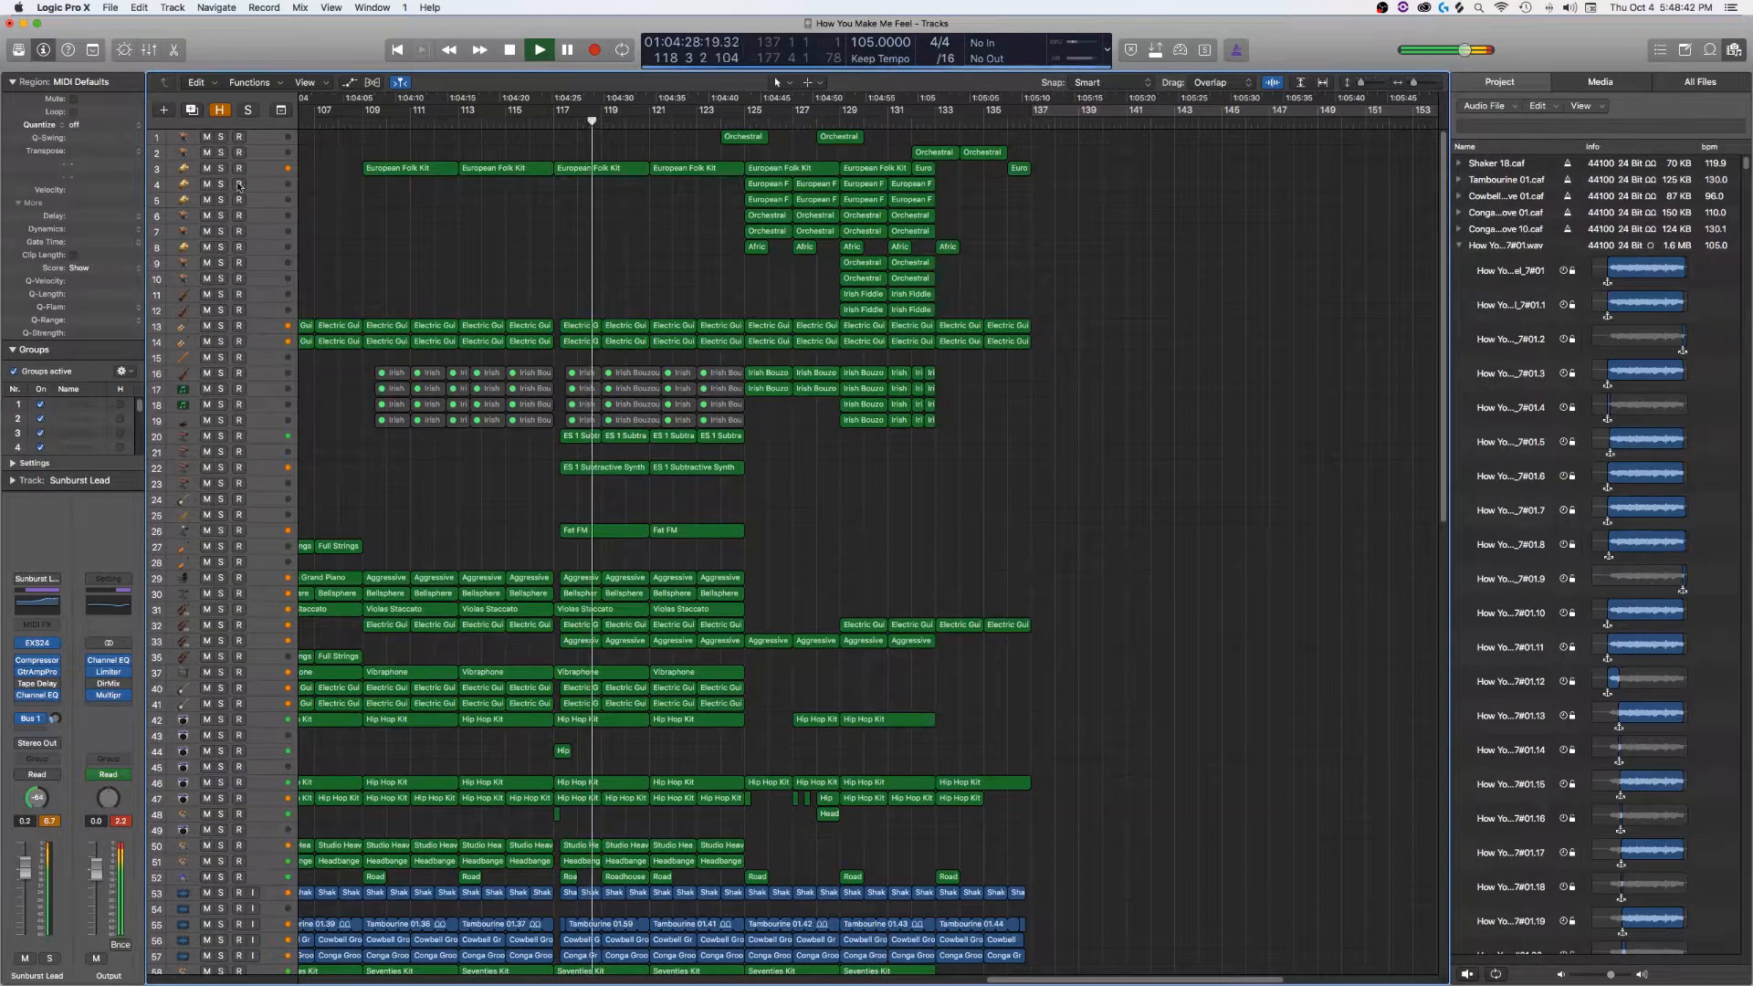
left_click(221, 467)
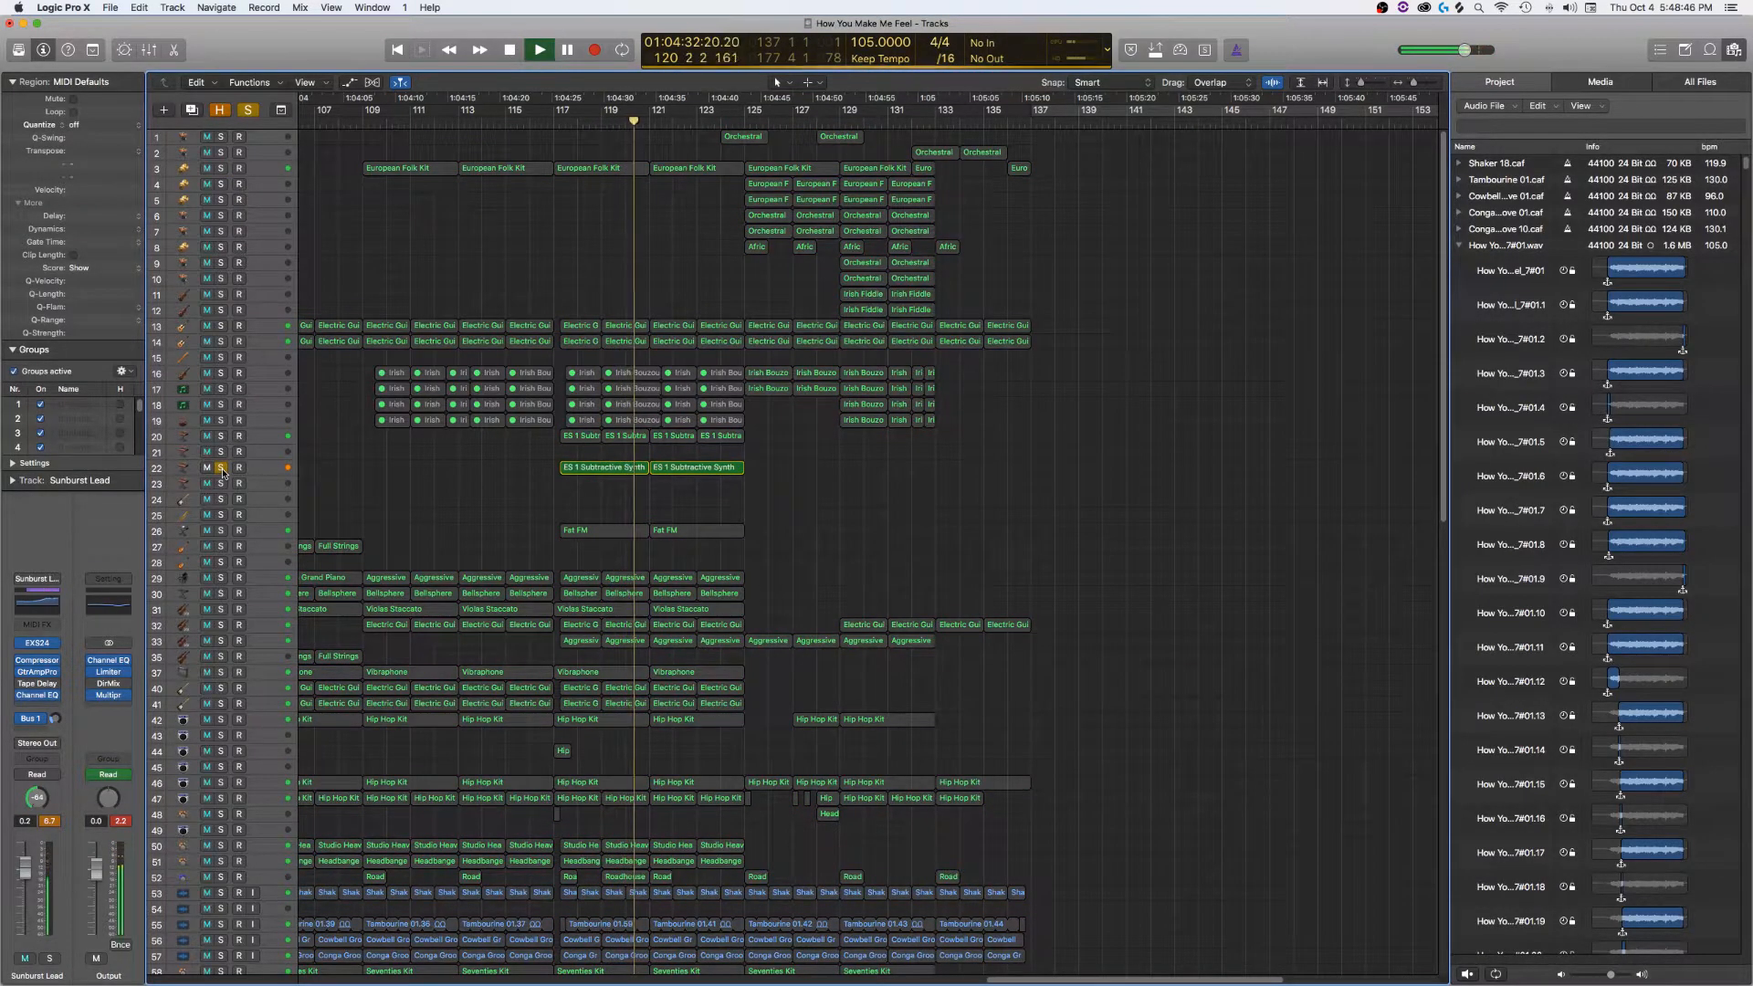
left_click(222, 468)
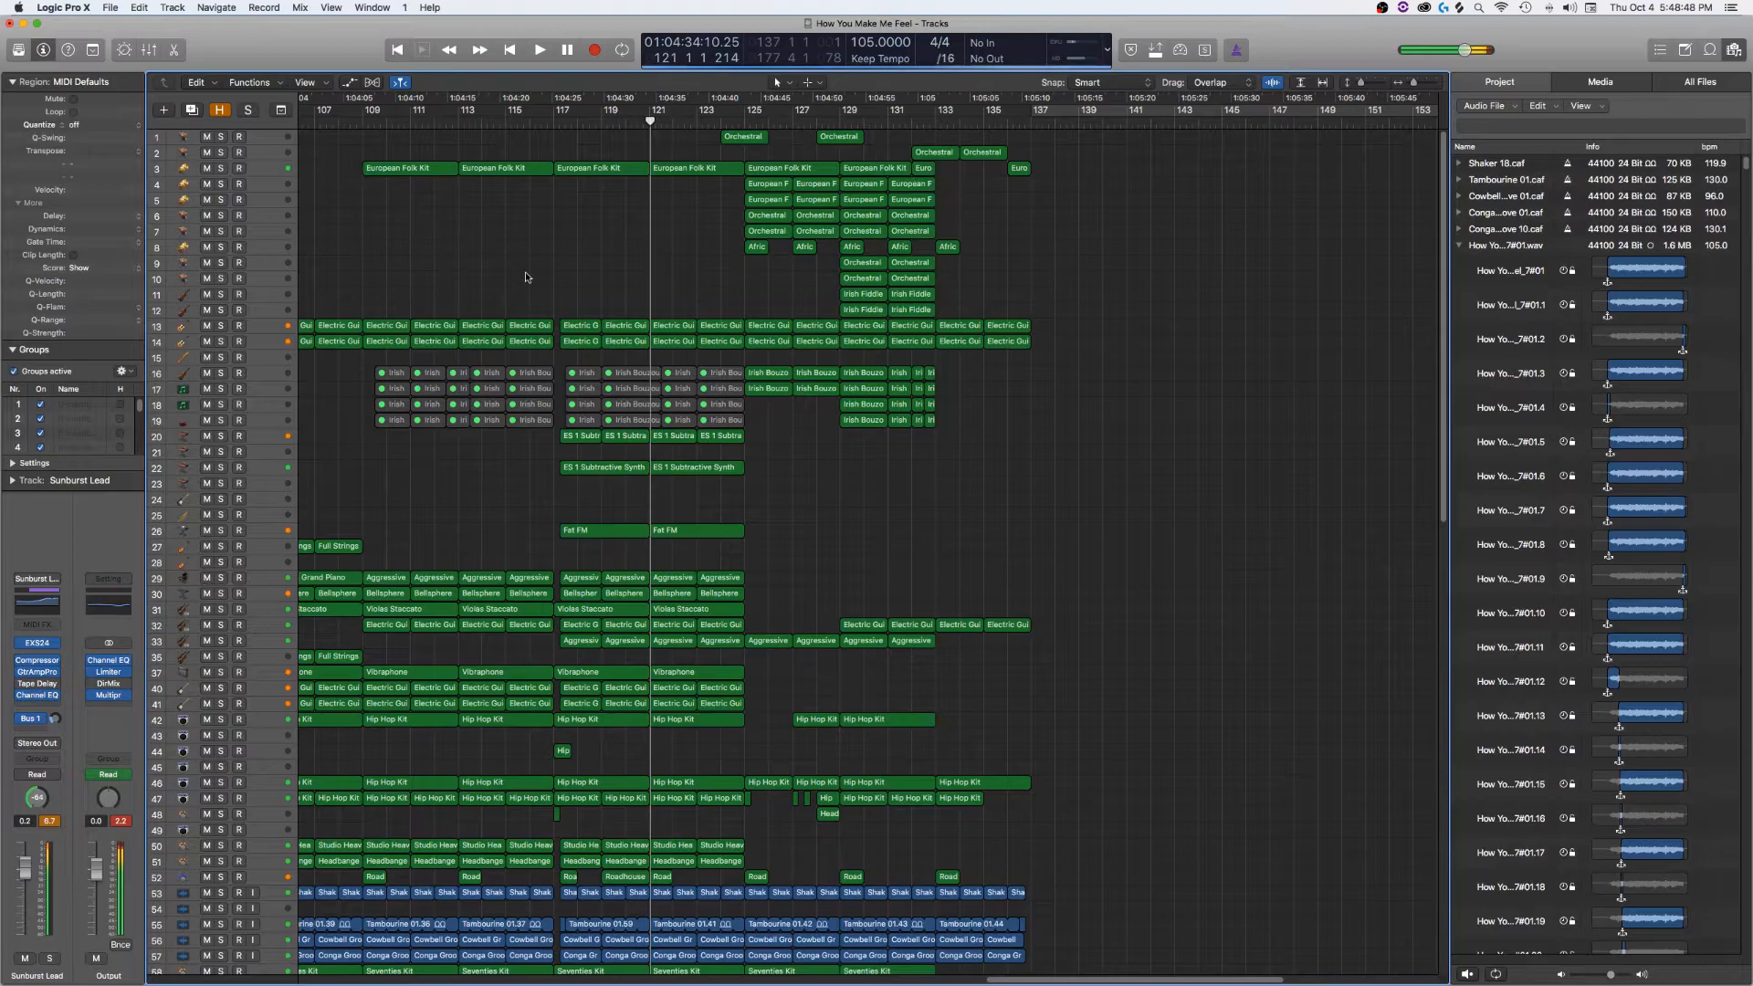
- Listen to the Bellsphere track 30 in solo from bar 117 and extend the solo to tracks 29 to 33
scroll(527, 277, "down", 5)
left_click(554, 122)
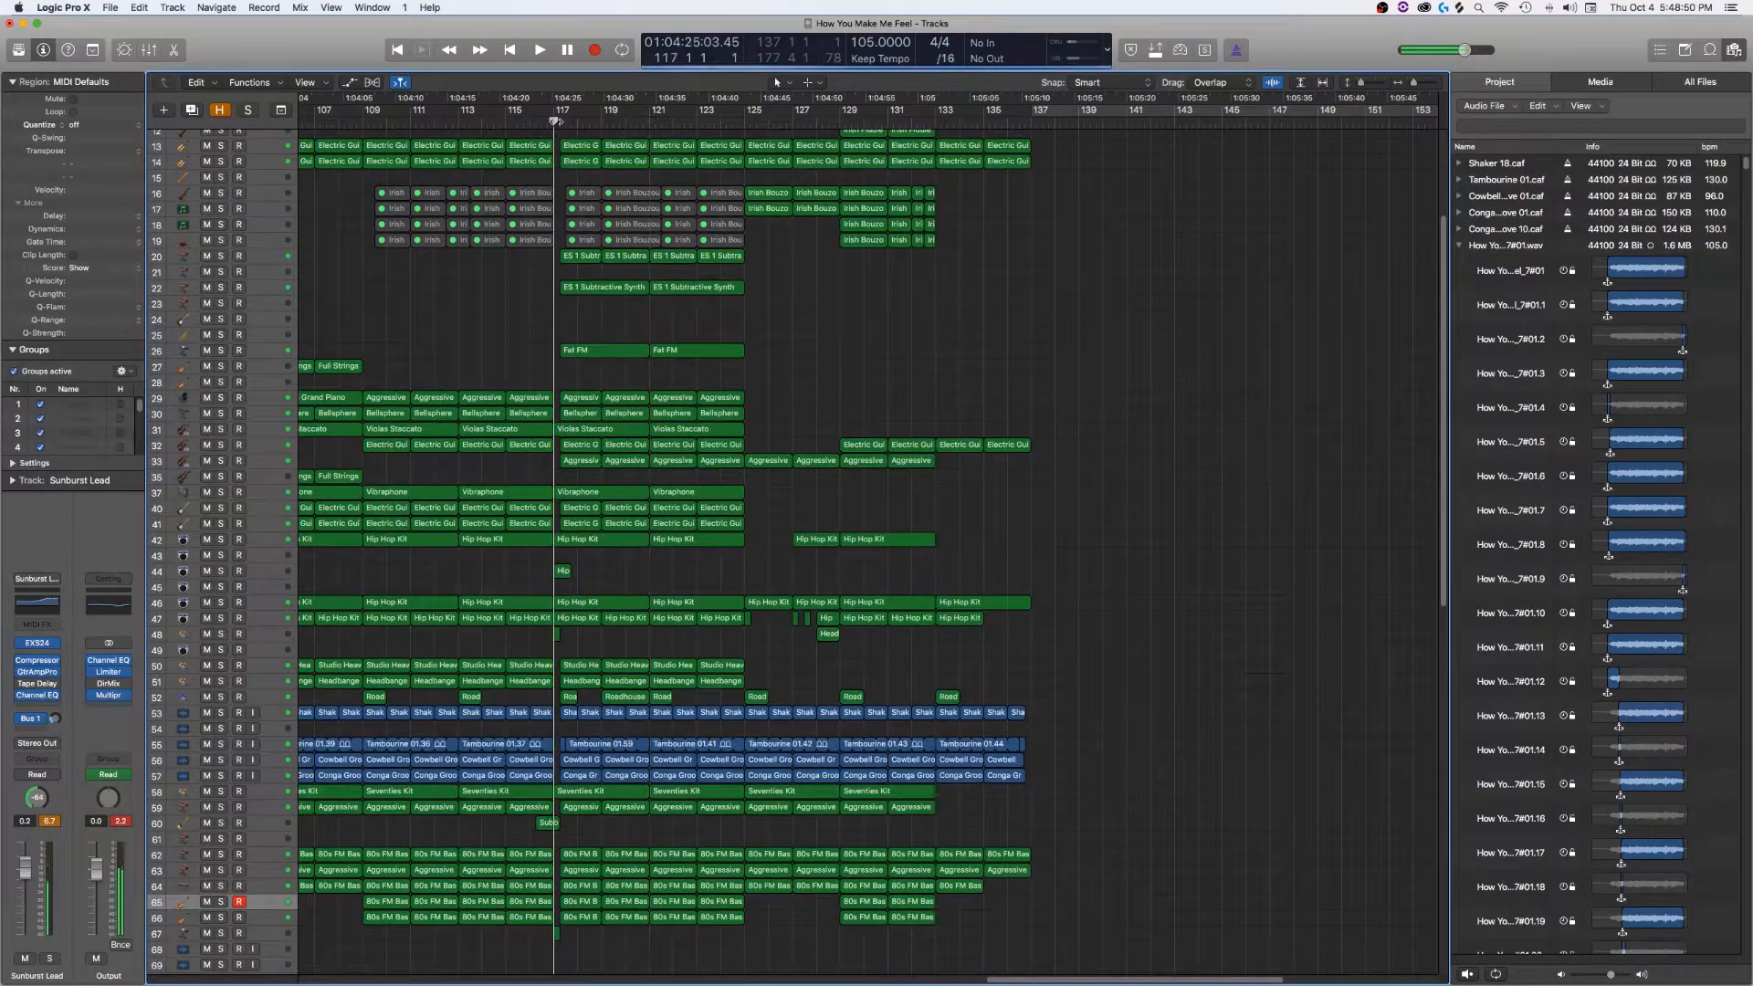
left_click(220, 413)
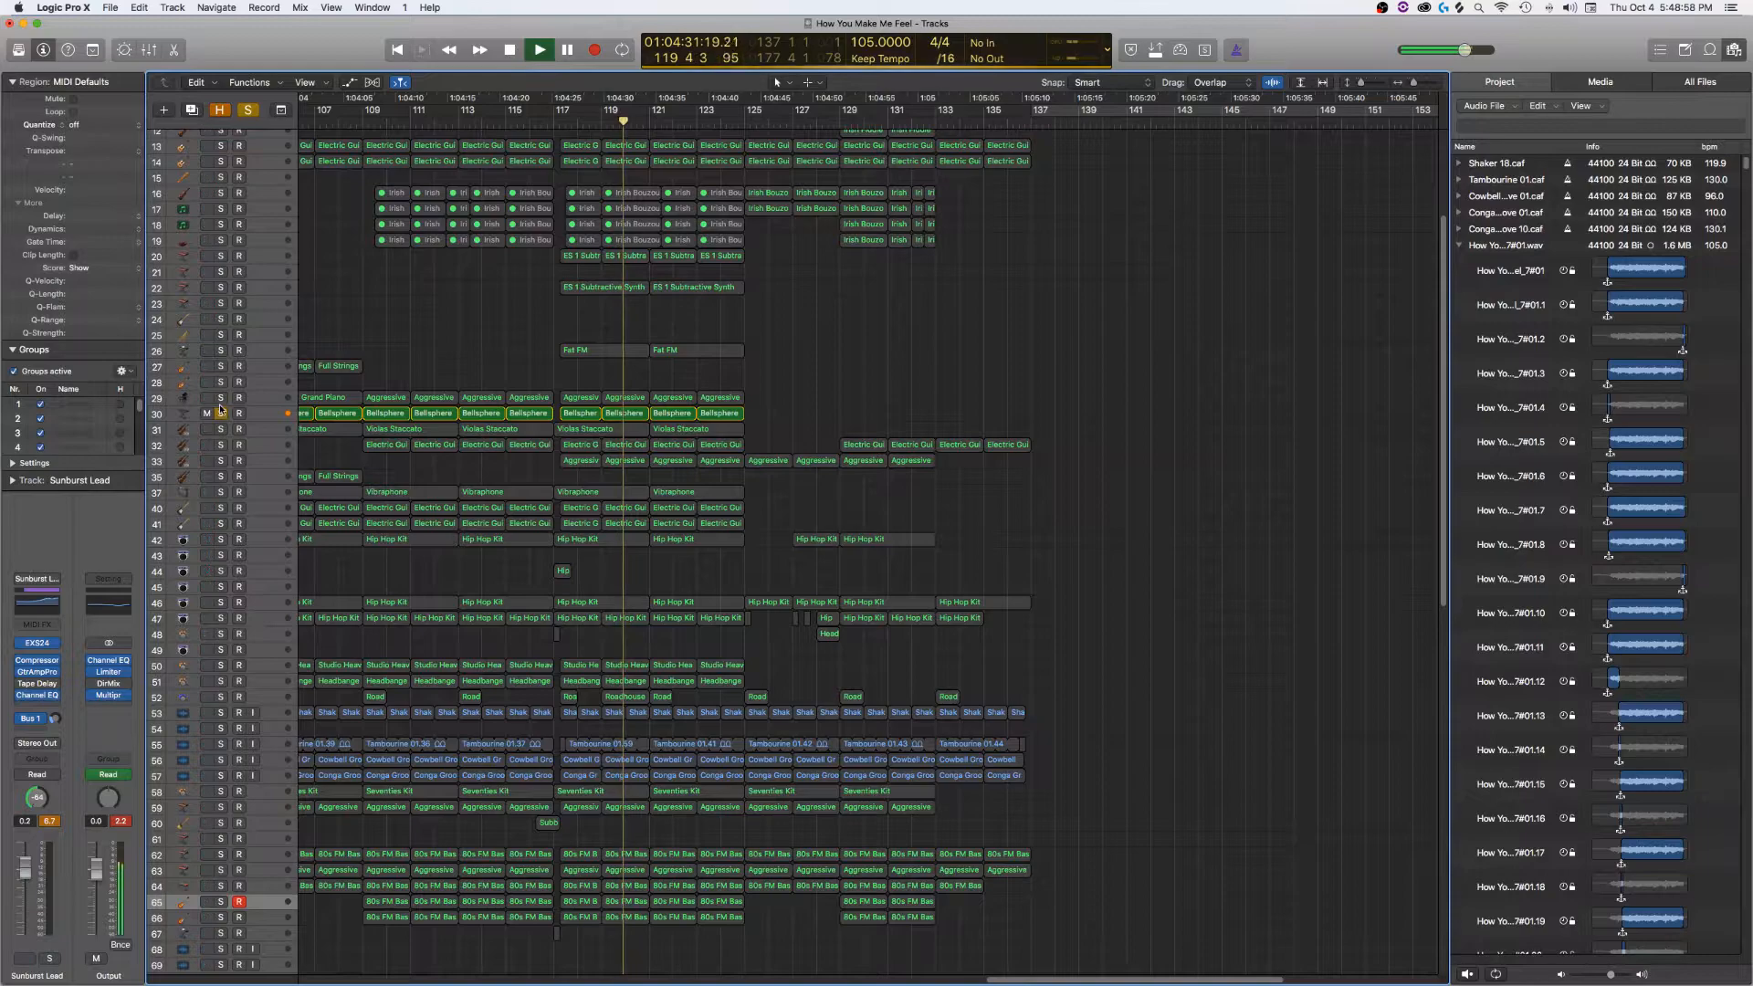
left_click(220, 398)
left_click_drag(221, 413, 220, 467)
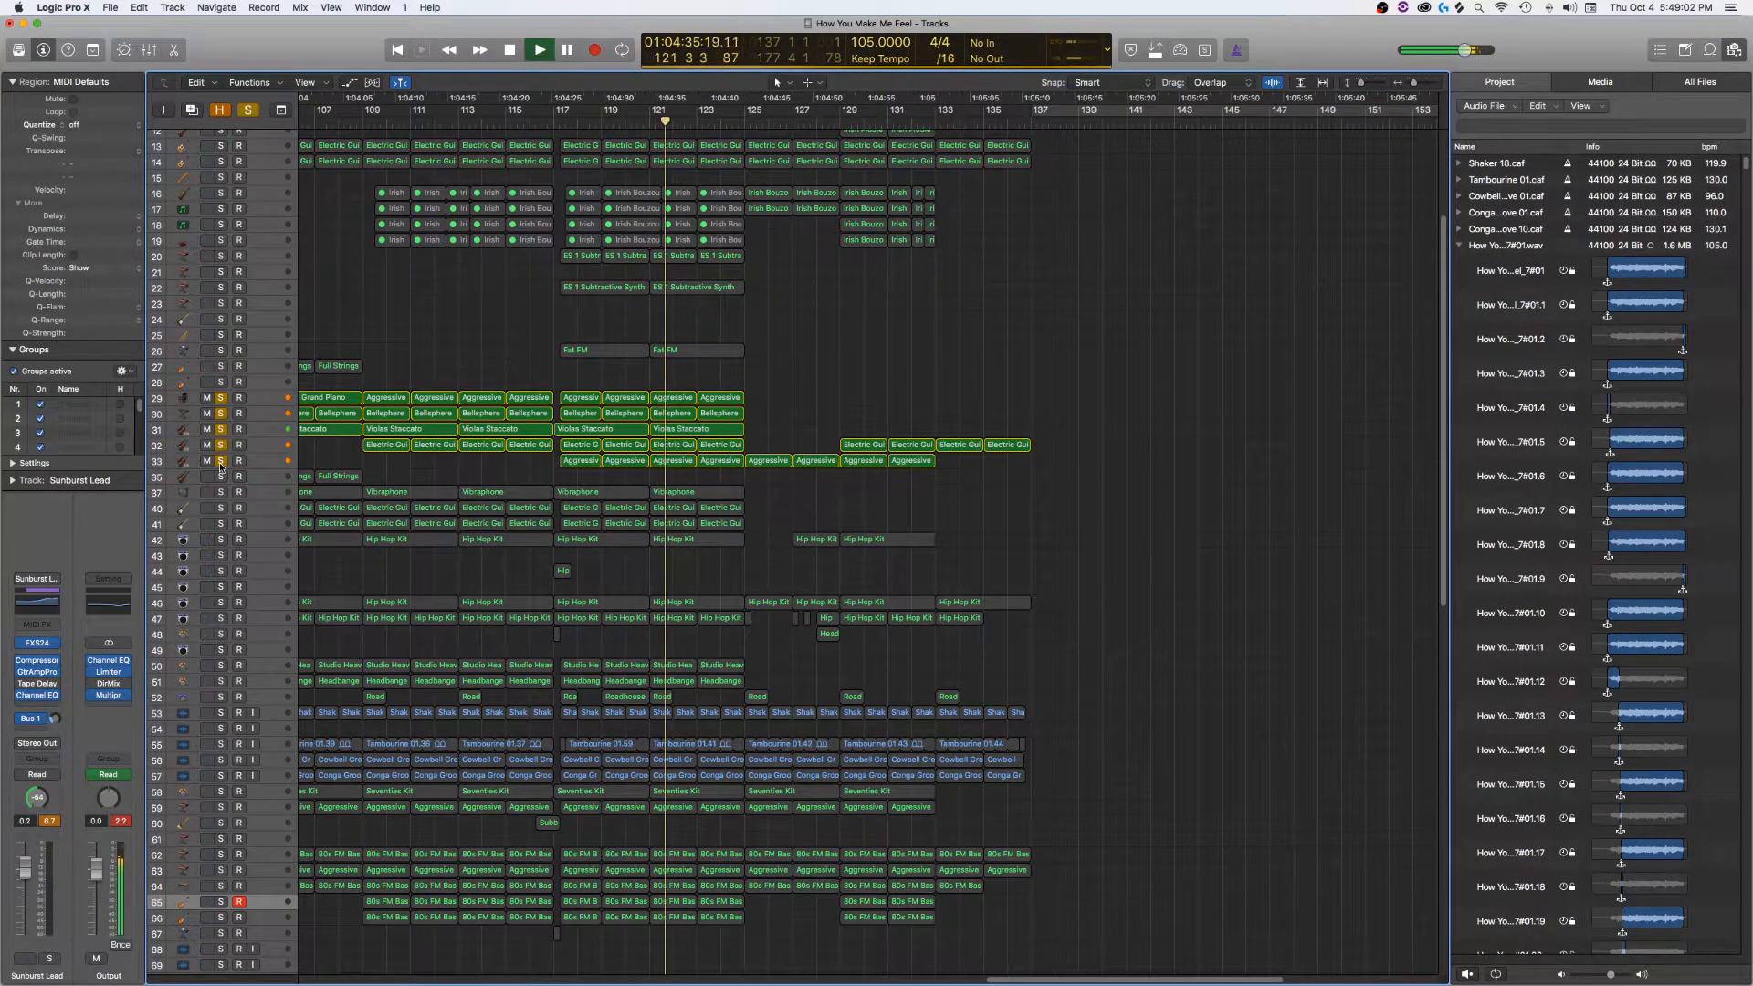
- Clear the solos on tracks 29 to 33, listen to the full arrangement up to about bar 135, and stop playback
left_click_drag(221, 463, 220, 398)
key("space")
key("space")
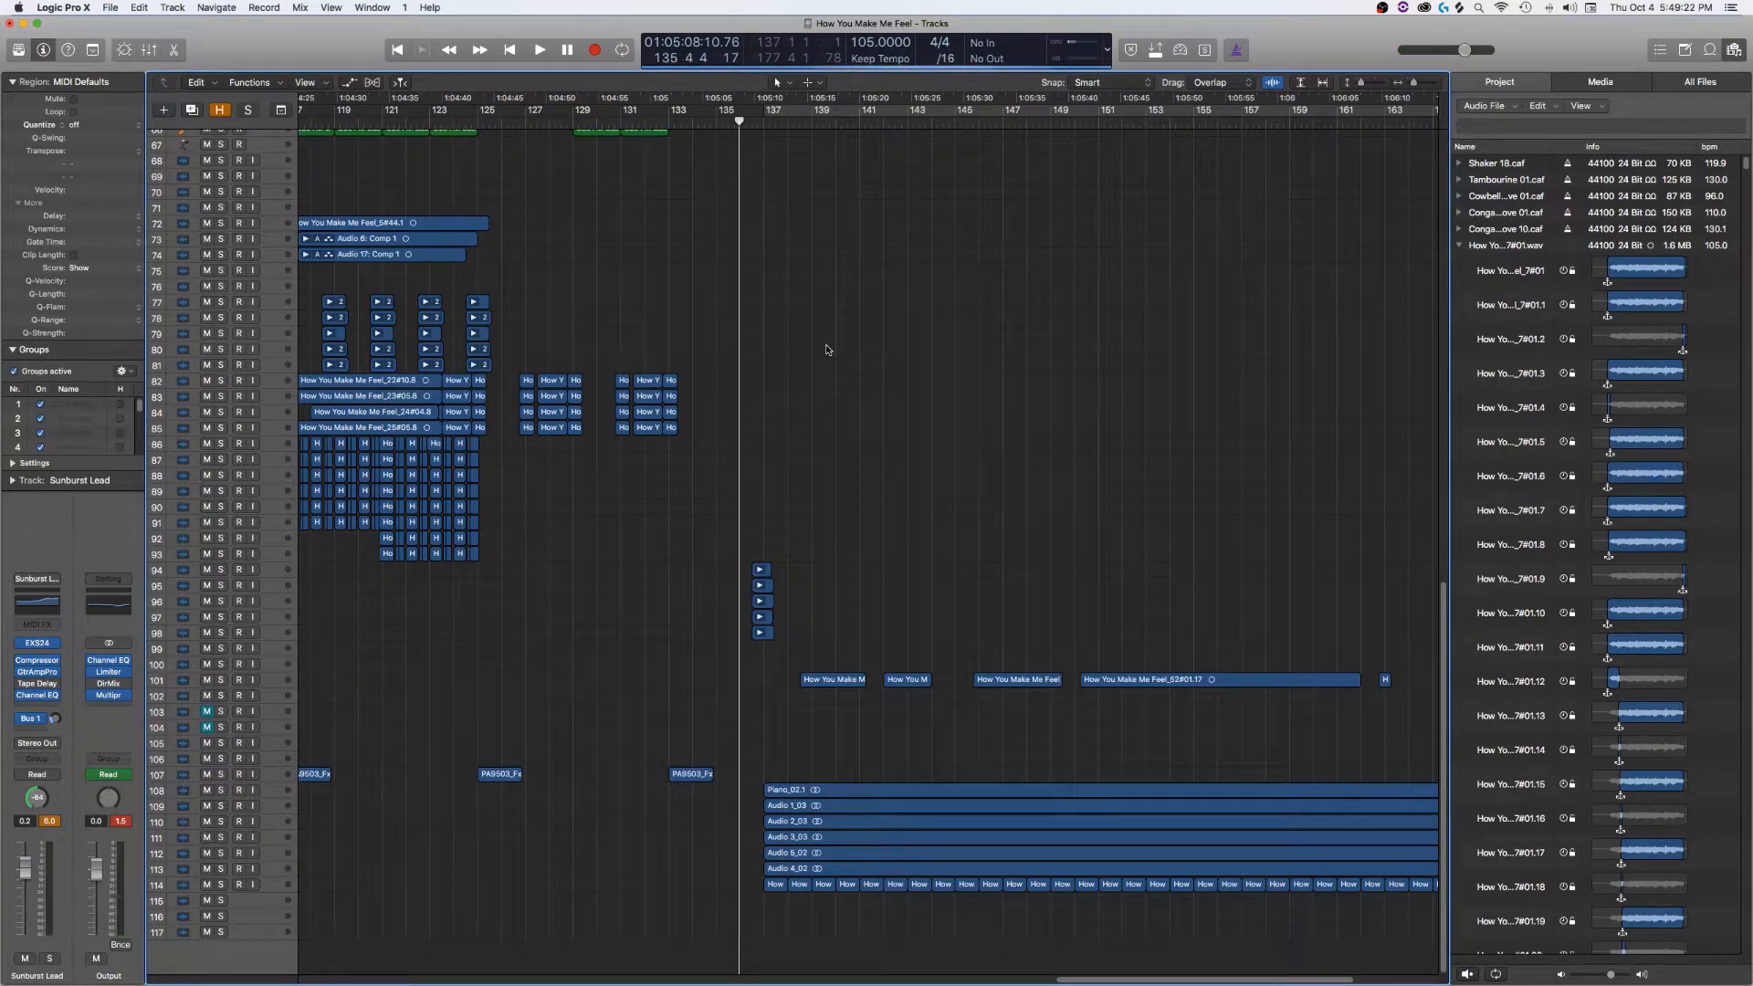
- Survey the whole arrangement from its start through to the audio regions that follow bar 137
key("Return")
key("super+Up")
key("super+Up")
key("super+Left")
key("super+Left")
key("super+Left")
key("super+Left")
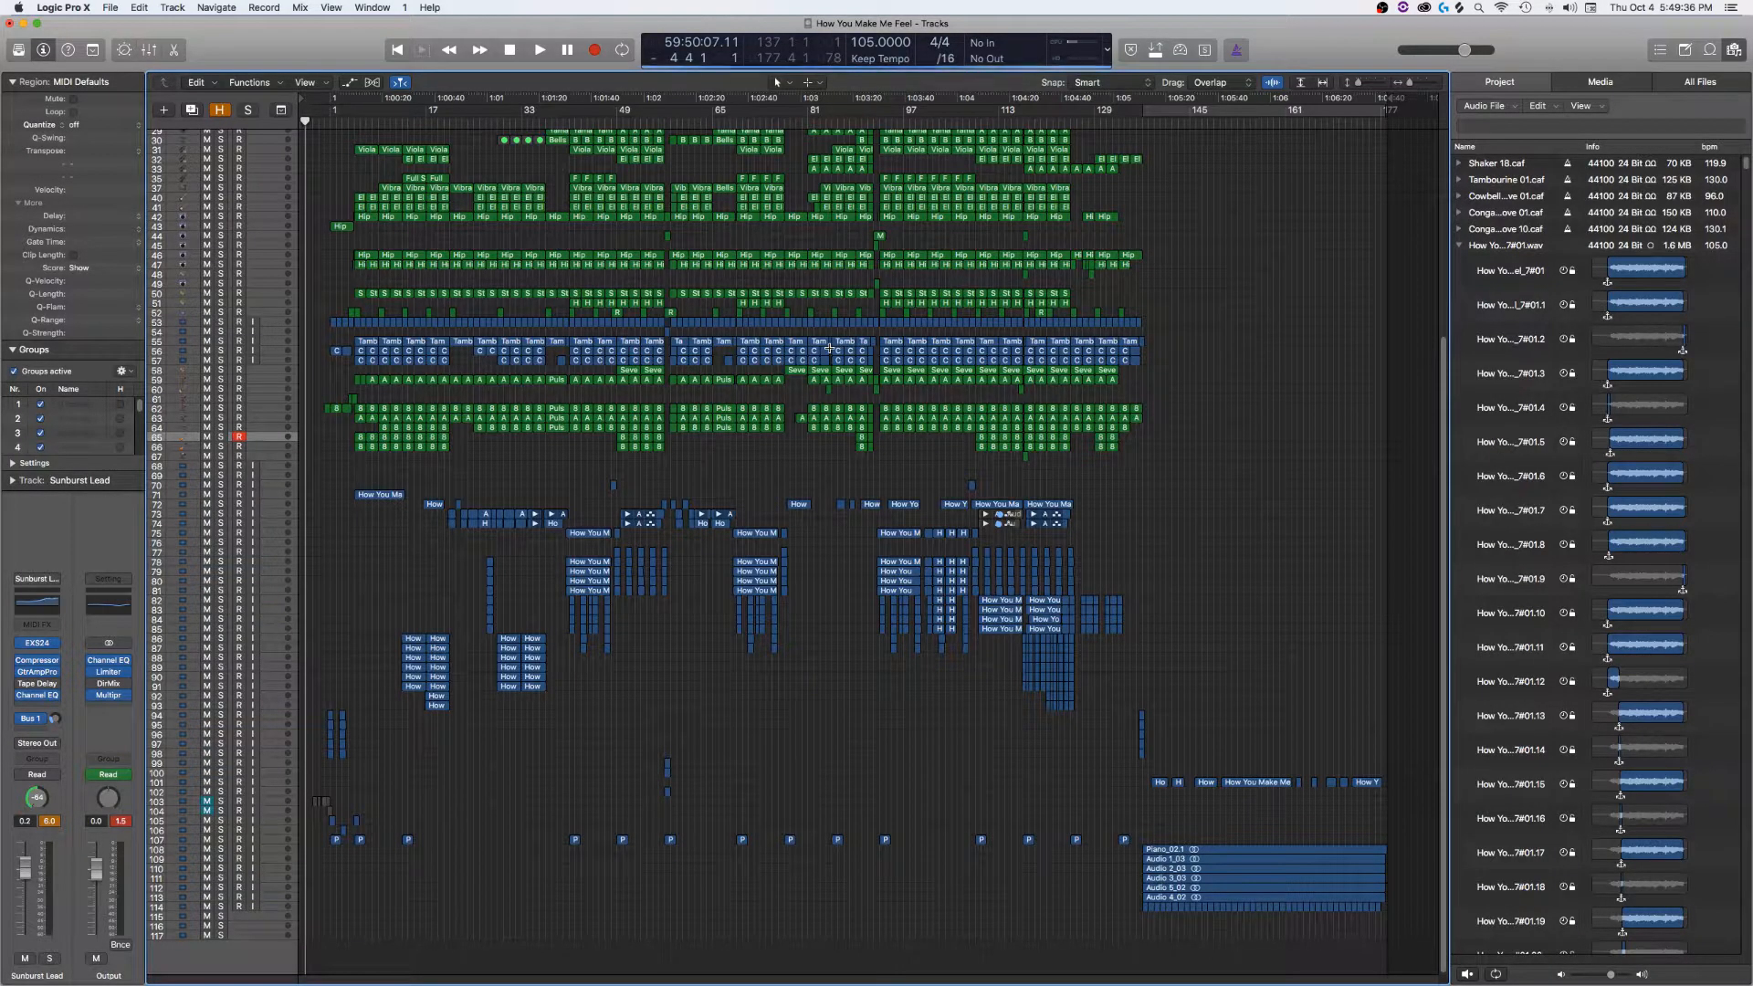
key("super+Right")
key("super+Right")
key("super+Right")
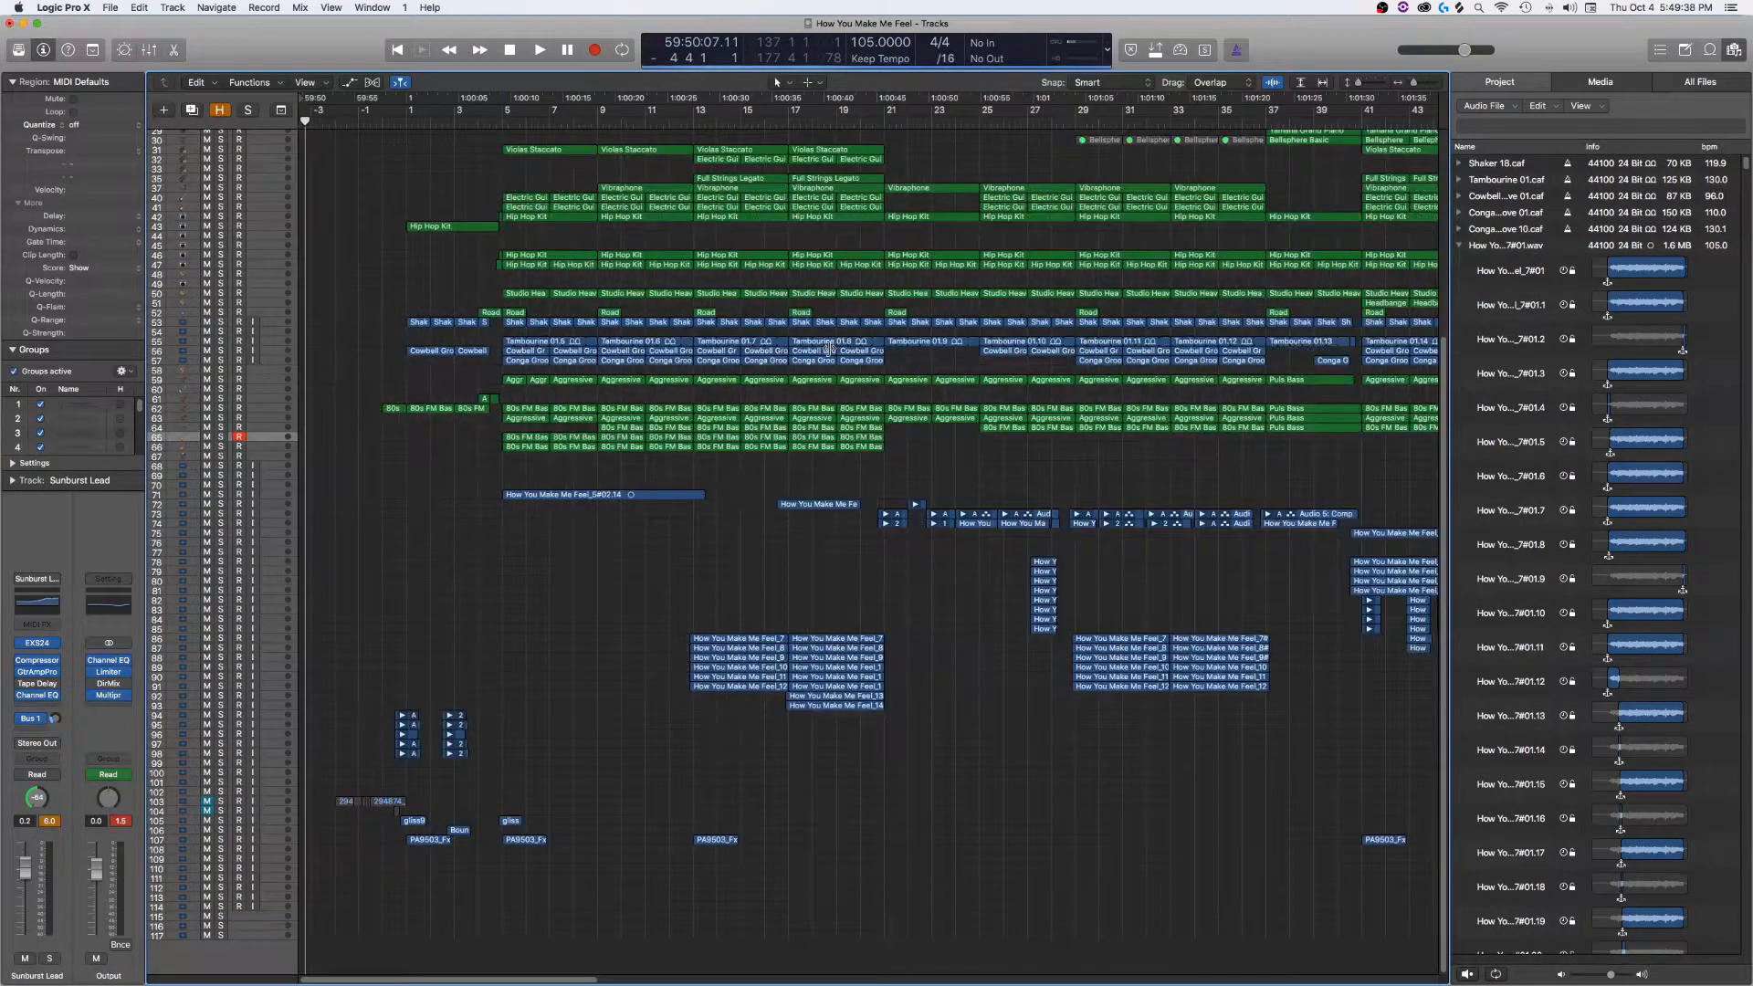
scroll(785, 552, "right", 15)
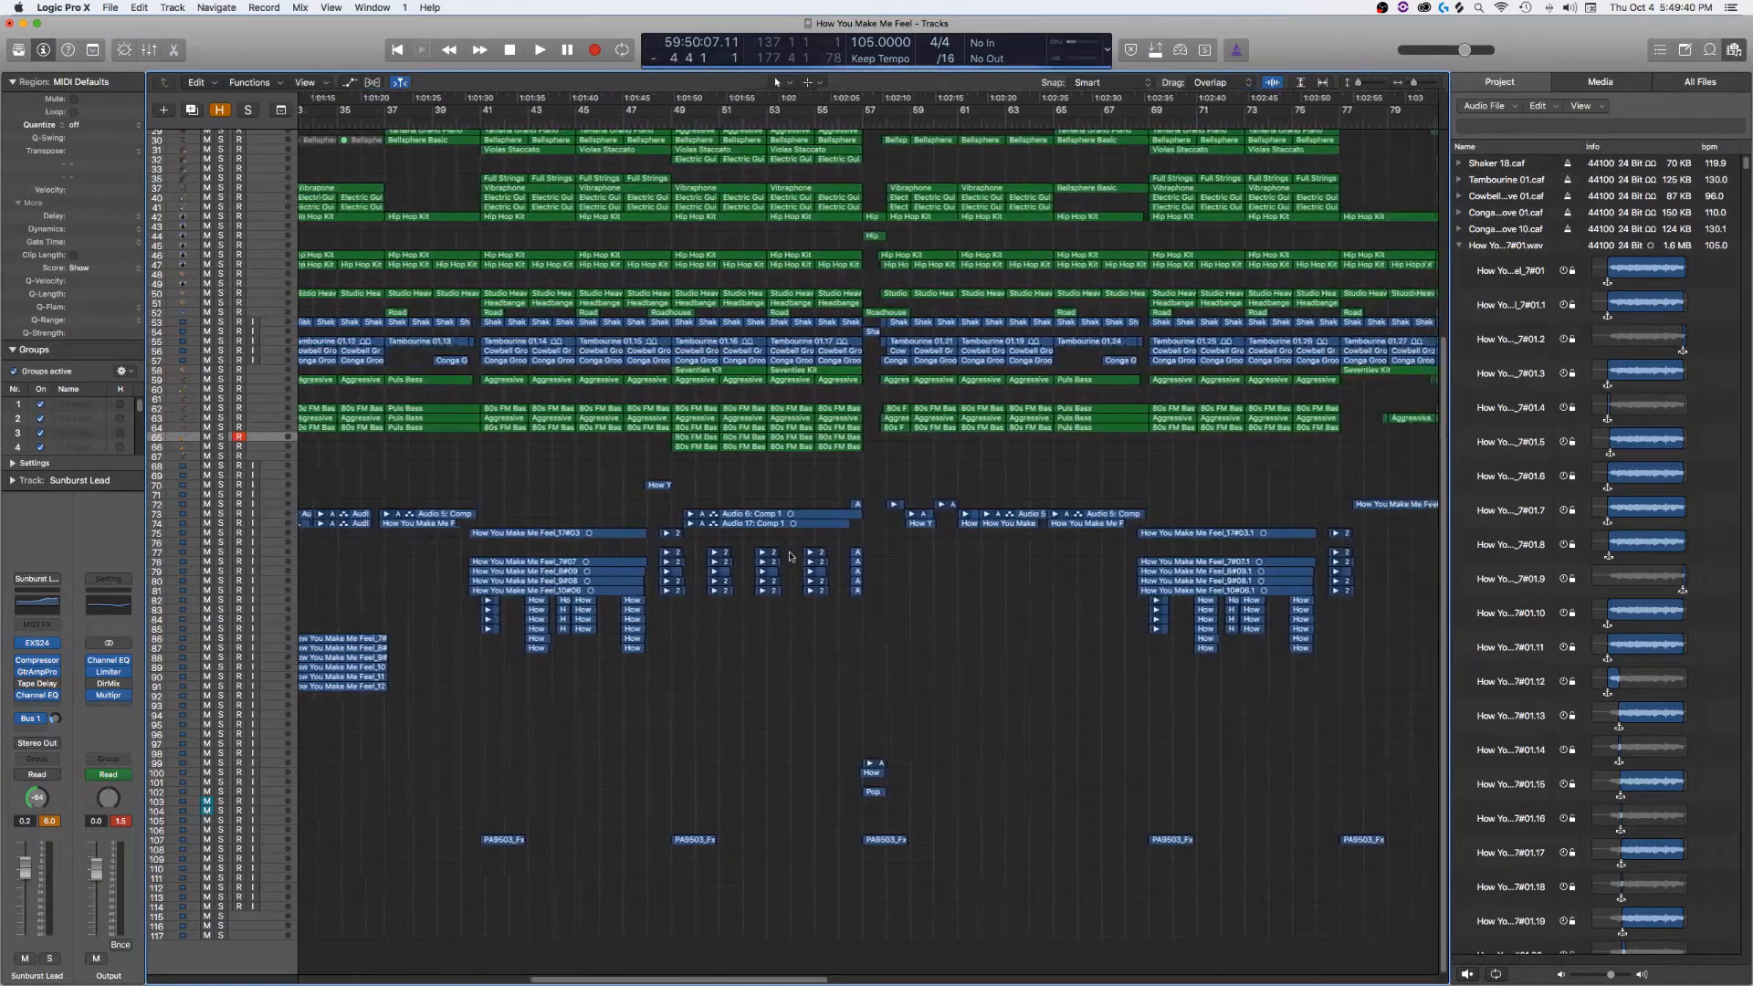
scroll(785, 549, "right", 15)
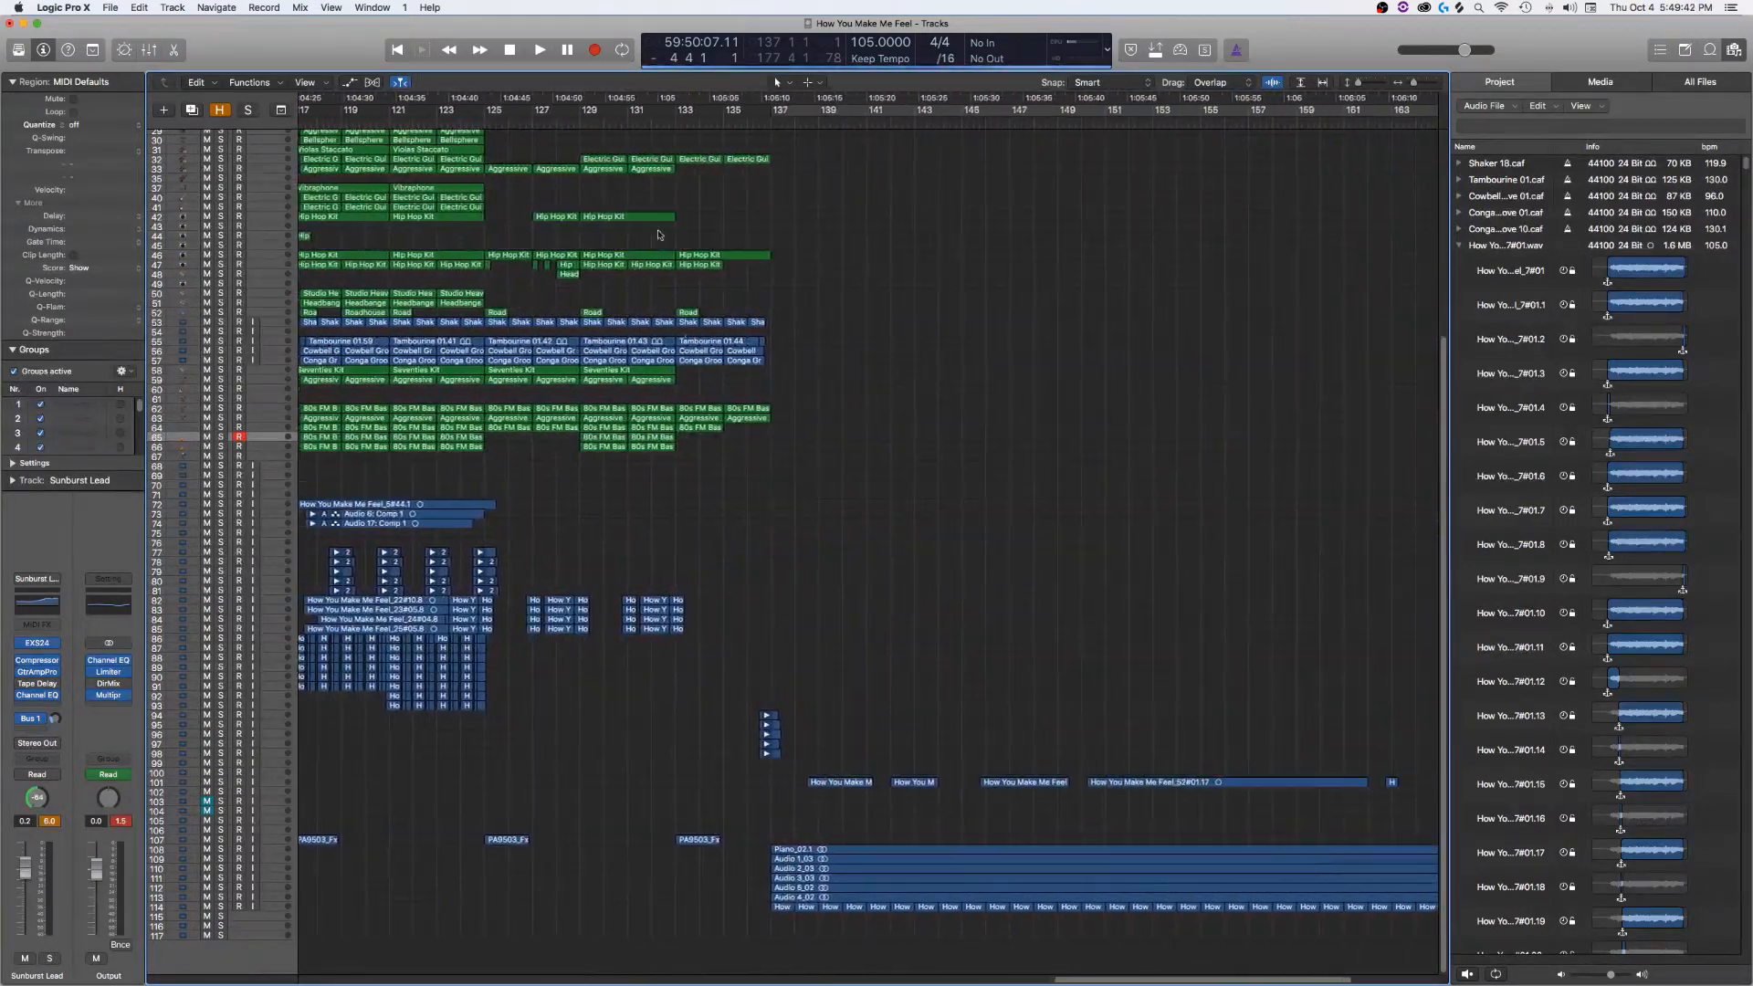
- Play the closing section around bar 137, audition the Piano_02 track 108 in solo, and clear its solo
key("space")
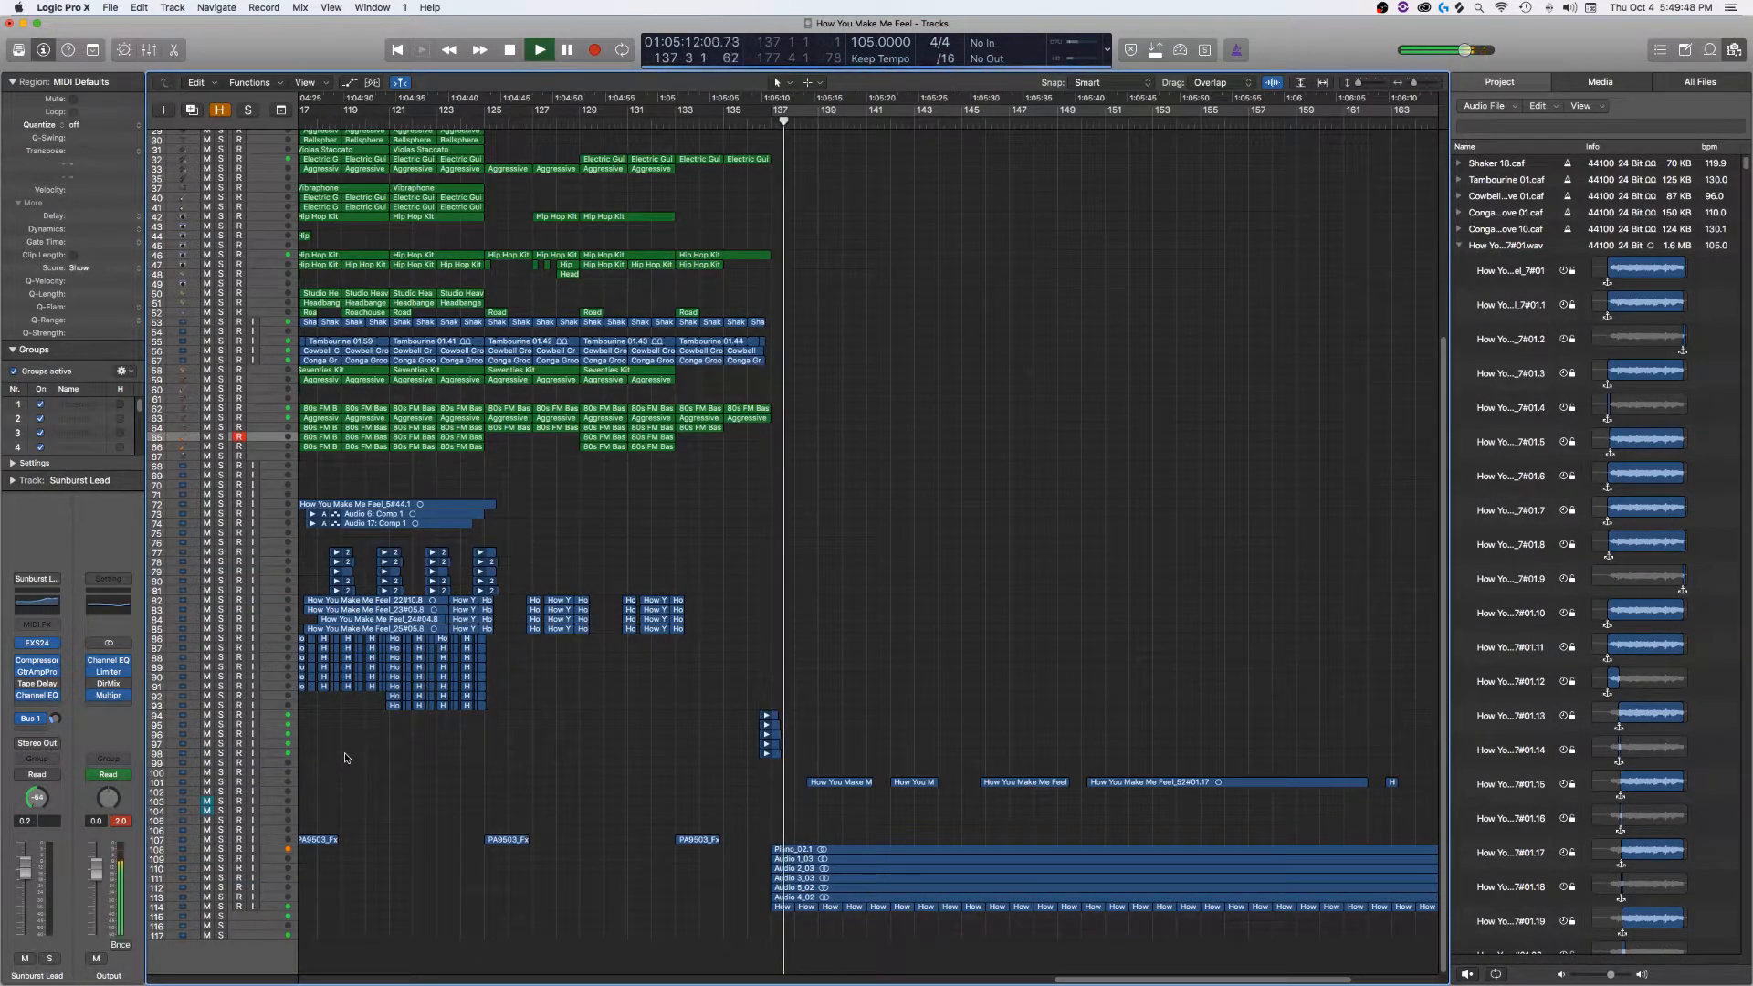
key("space")
left_click(220, 850)
key("space")
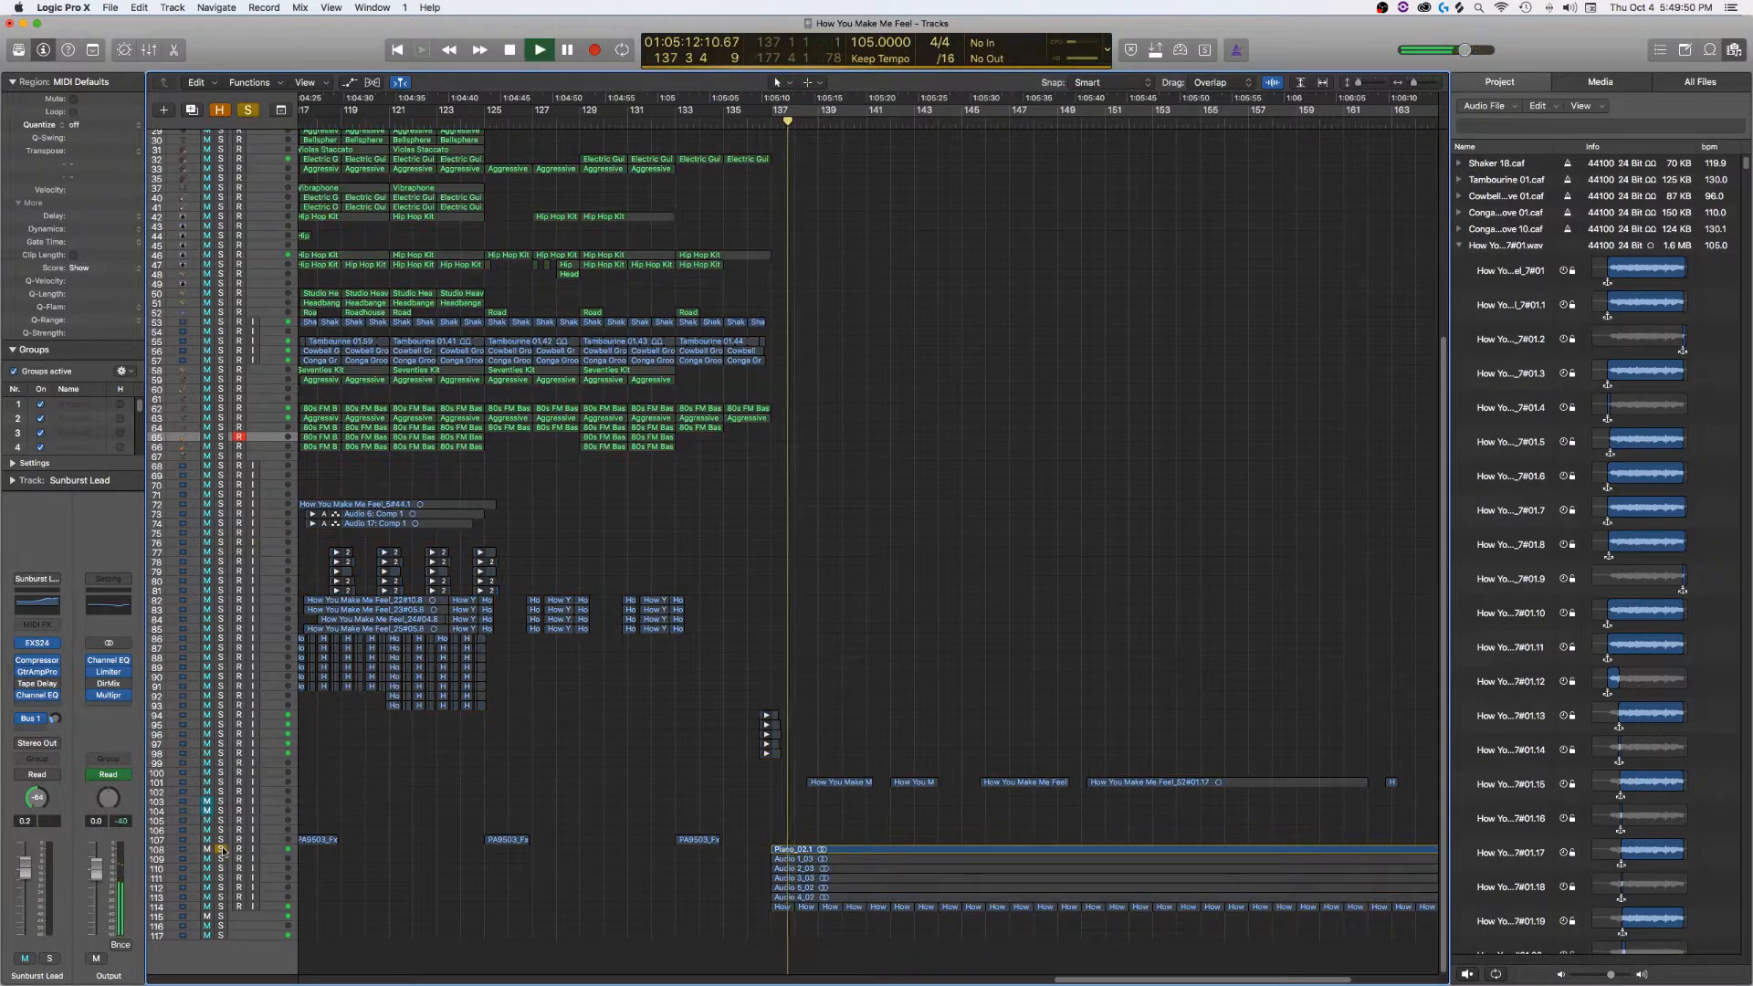
left_click(220, 850)
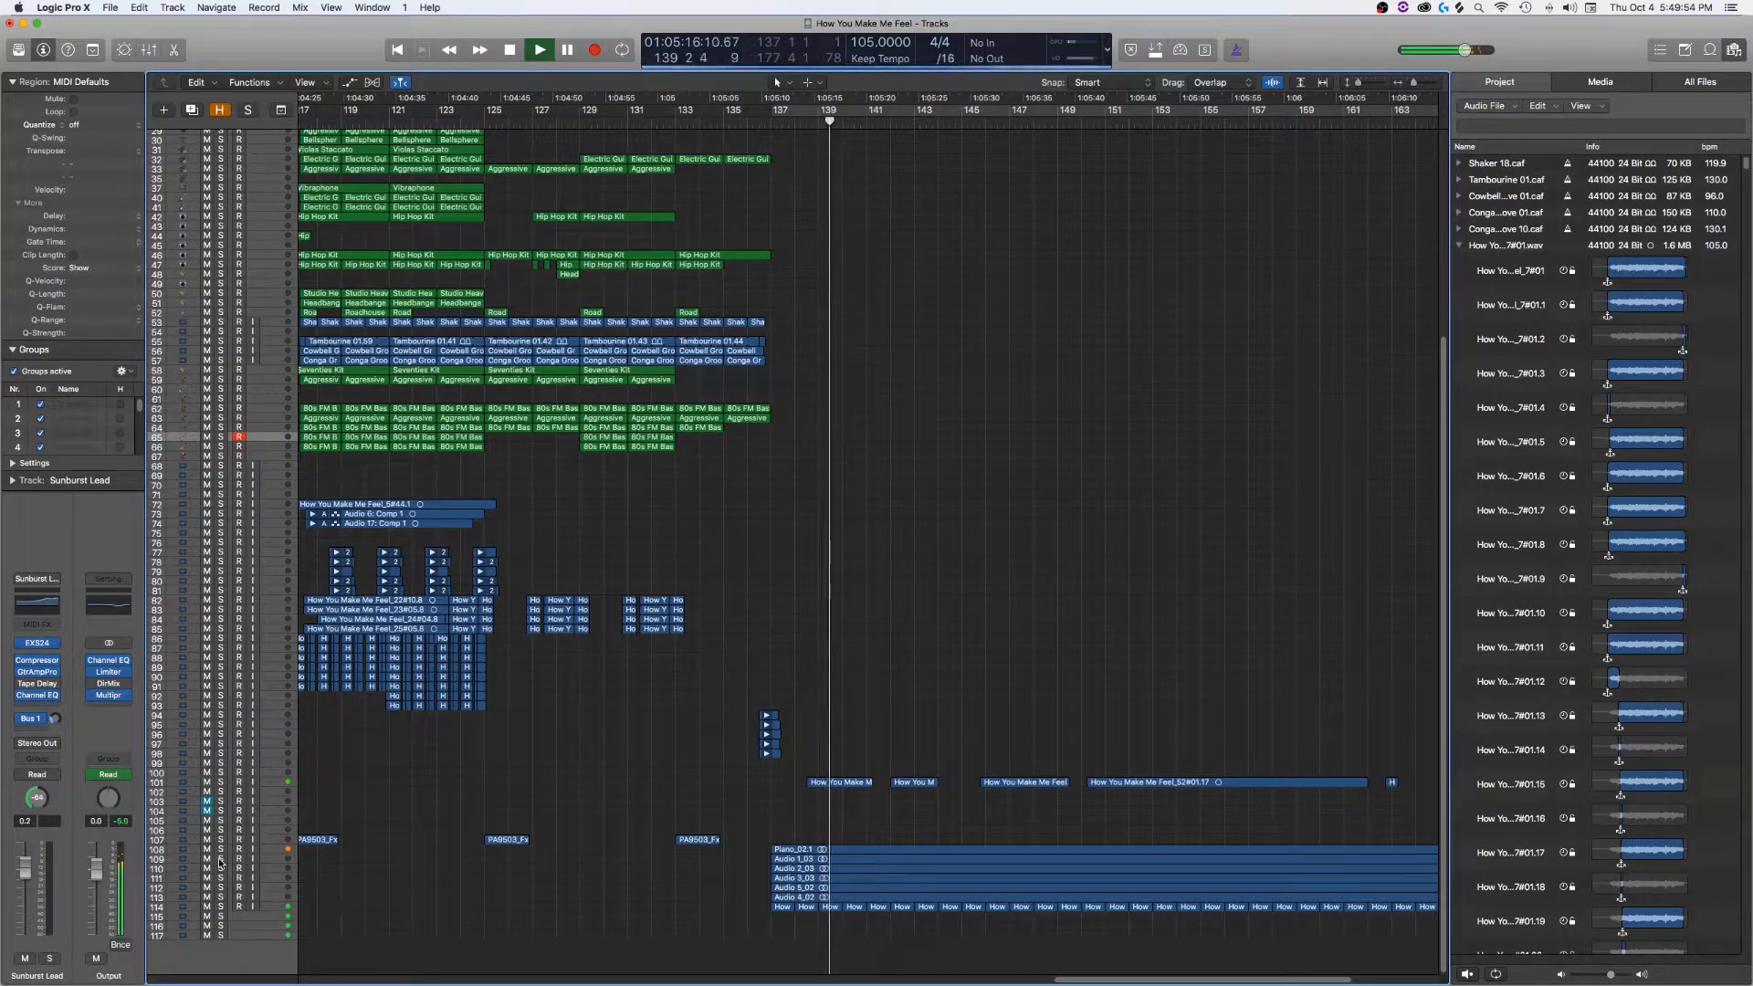
- Select the Piano_02 track 108 and briefly audition the Audio 1_03 track 109 in solo
left_click(270, 850)
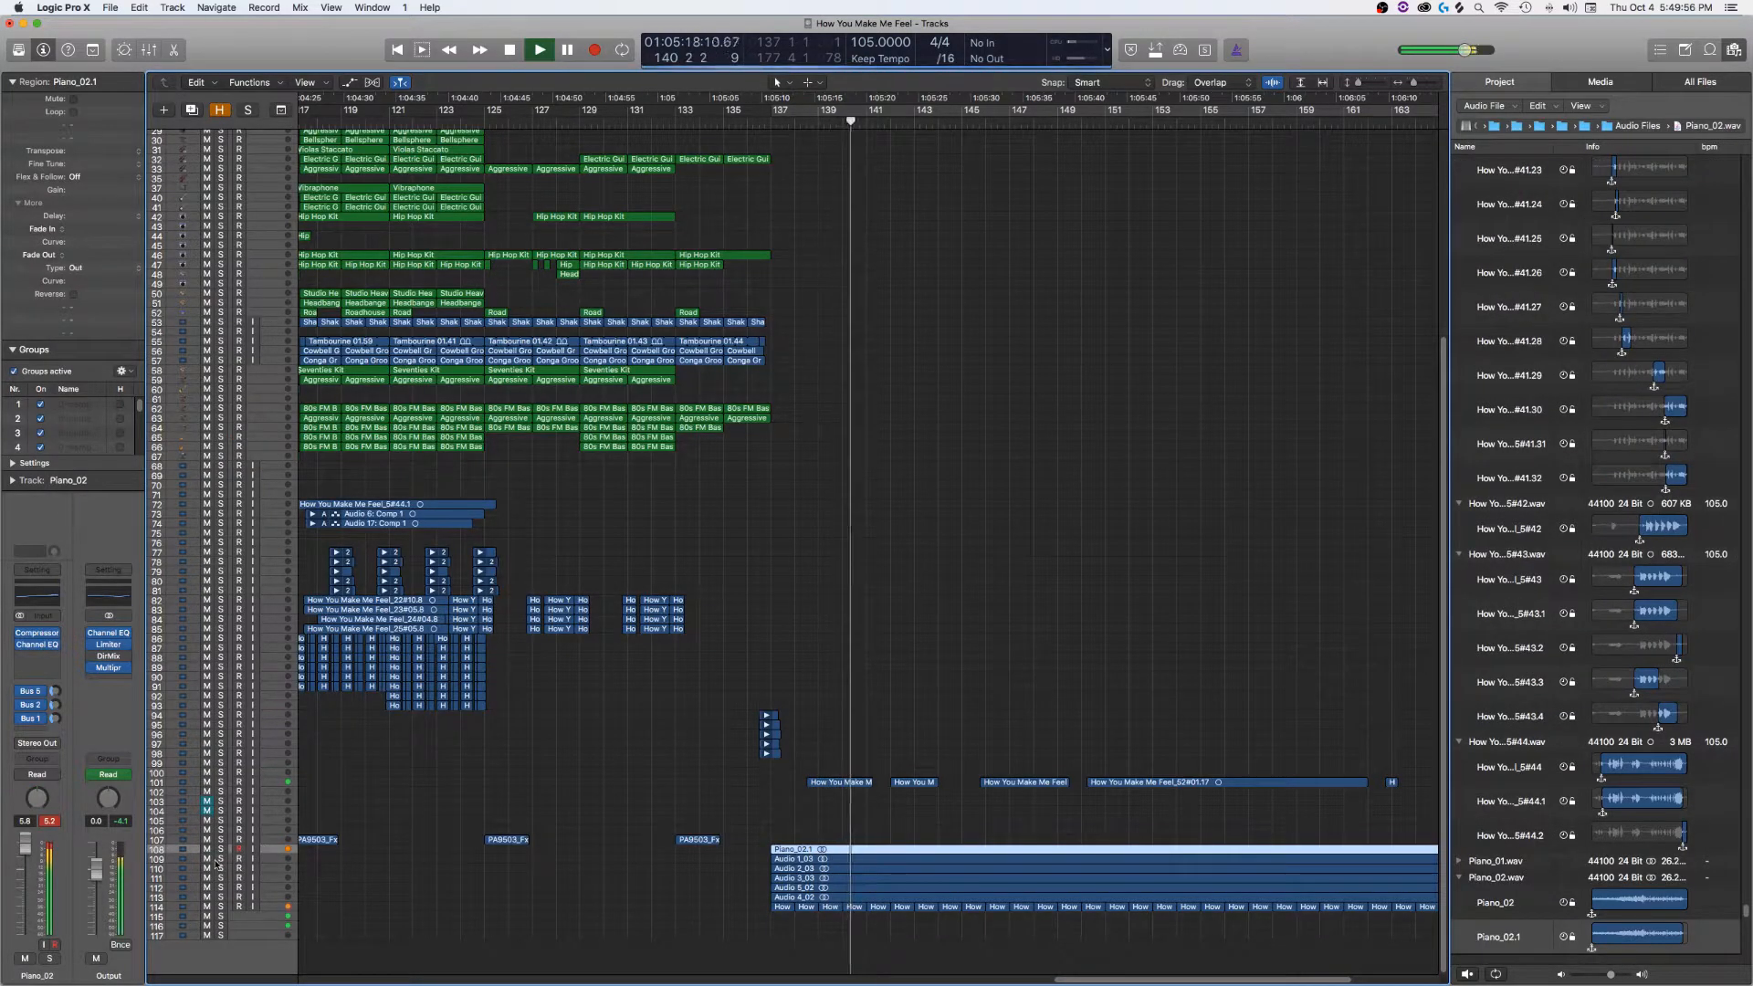
mouse_move(220, 859)
left_mouse_down()
mouse_move(222, 907)
mouse_move(224, 859)
left_mouse_up()
left_click(559, 891)
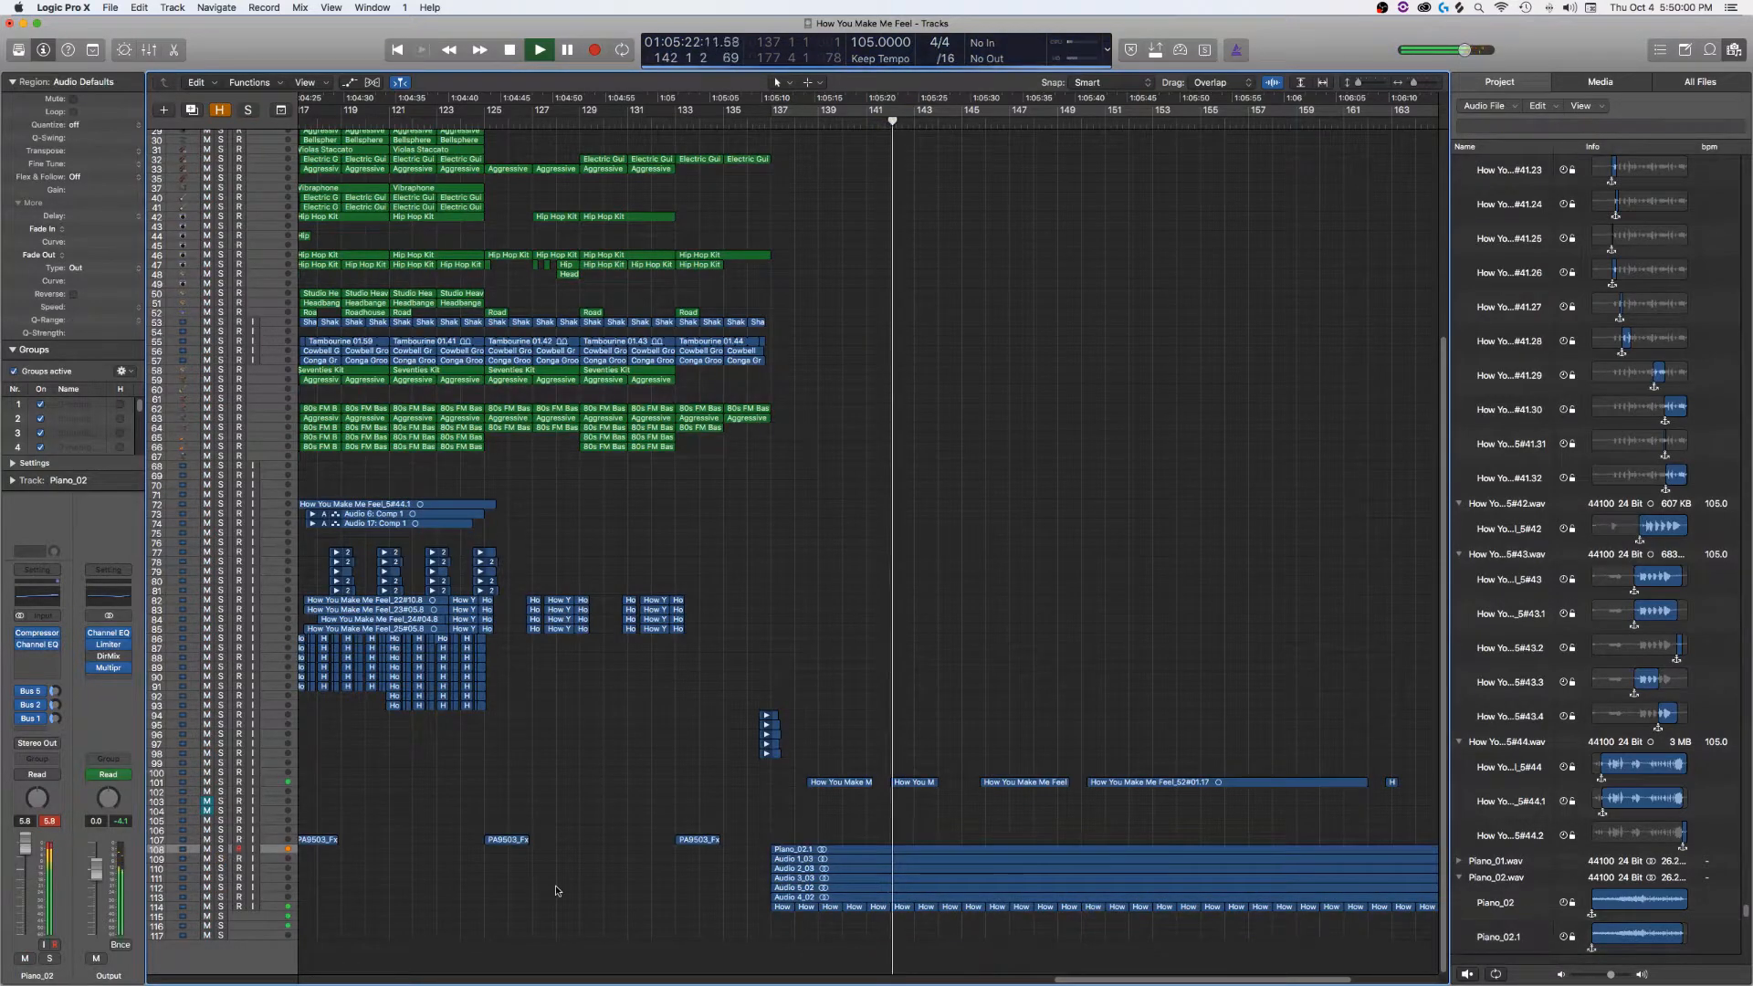
- Jump playback ahead to about bar 150 and on to about bar 161 in the closing section
scroll(788, 907, "right", 3)
scroll(788, 907, "right", 3)
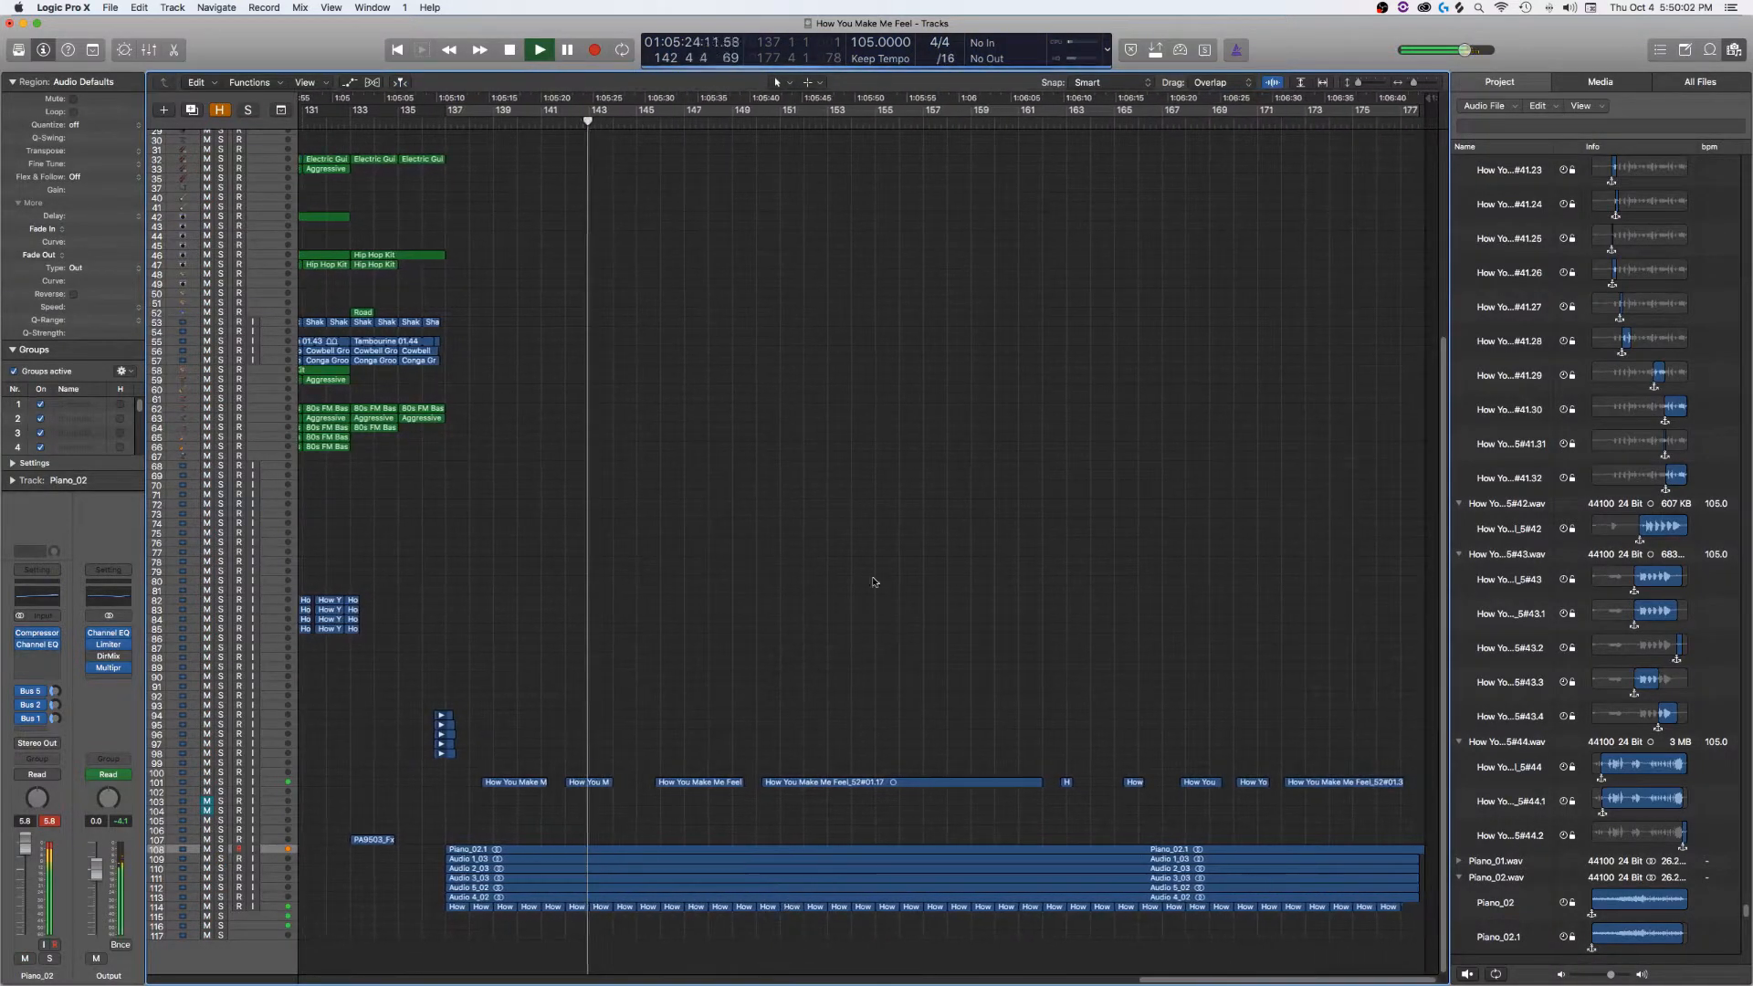
left_click(756, 125)
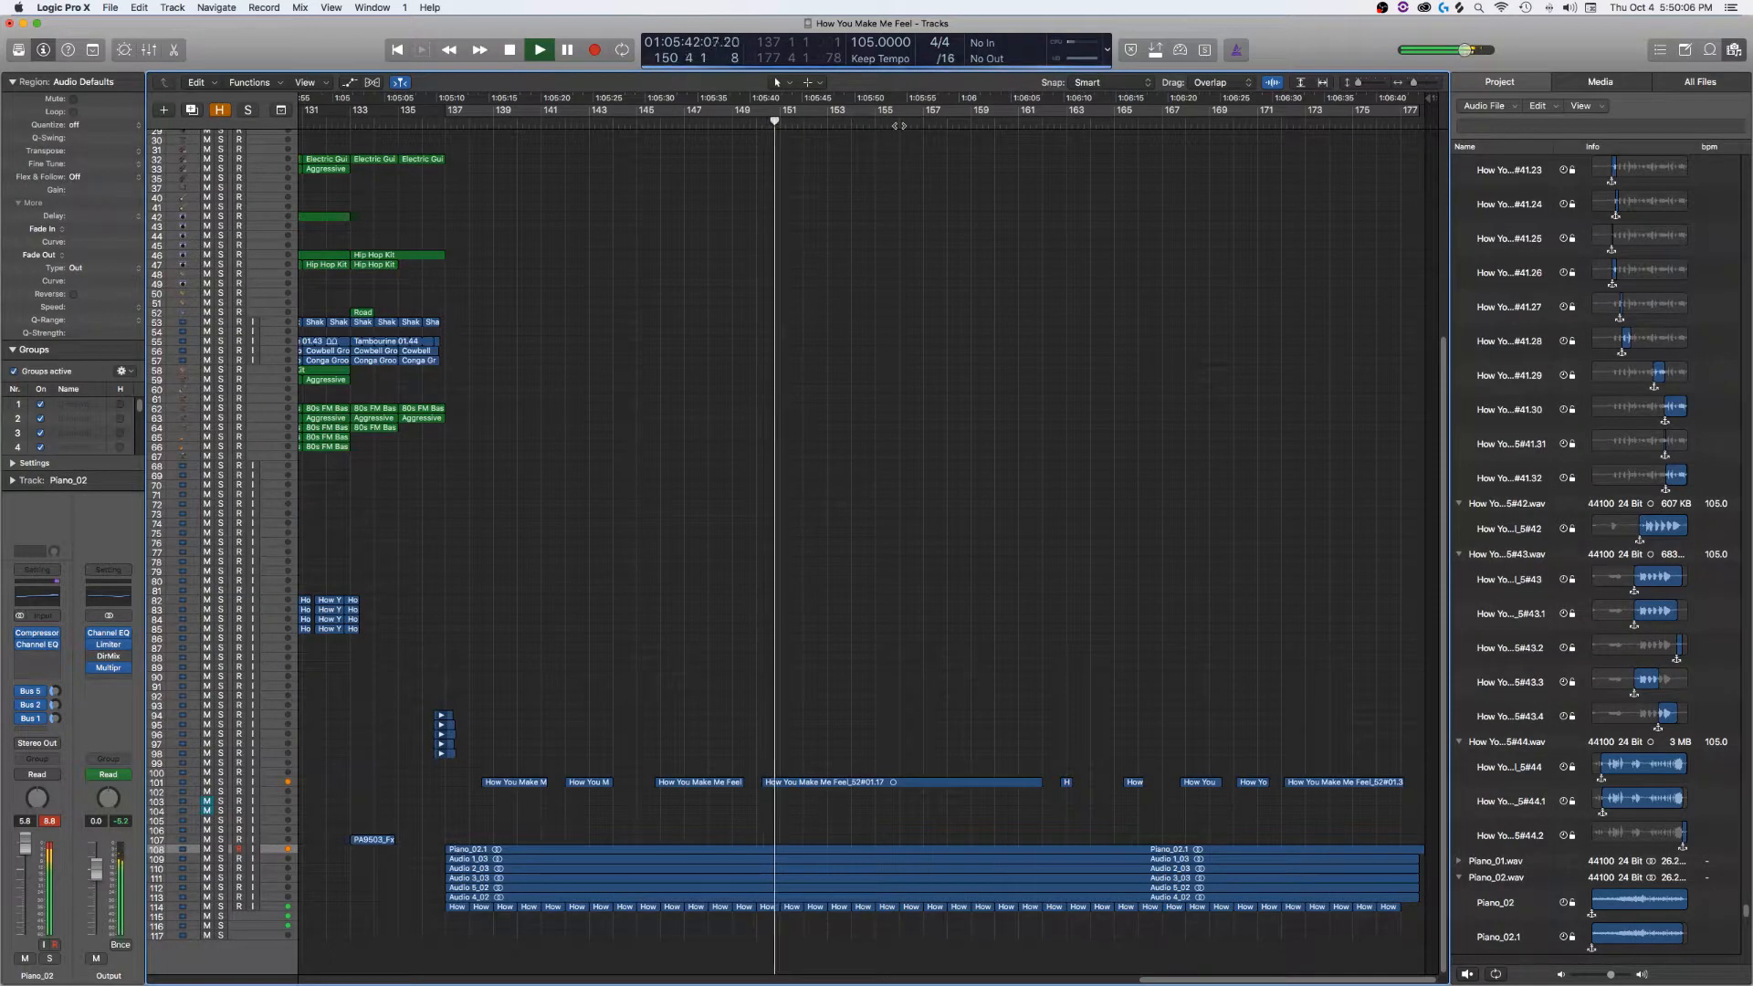
left_click(1010, 125)
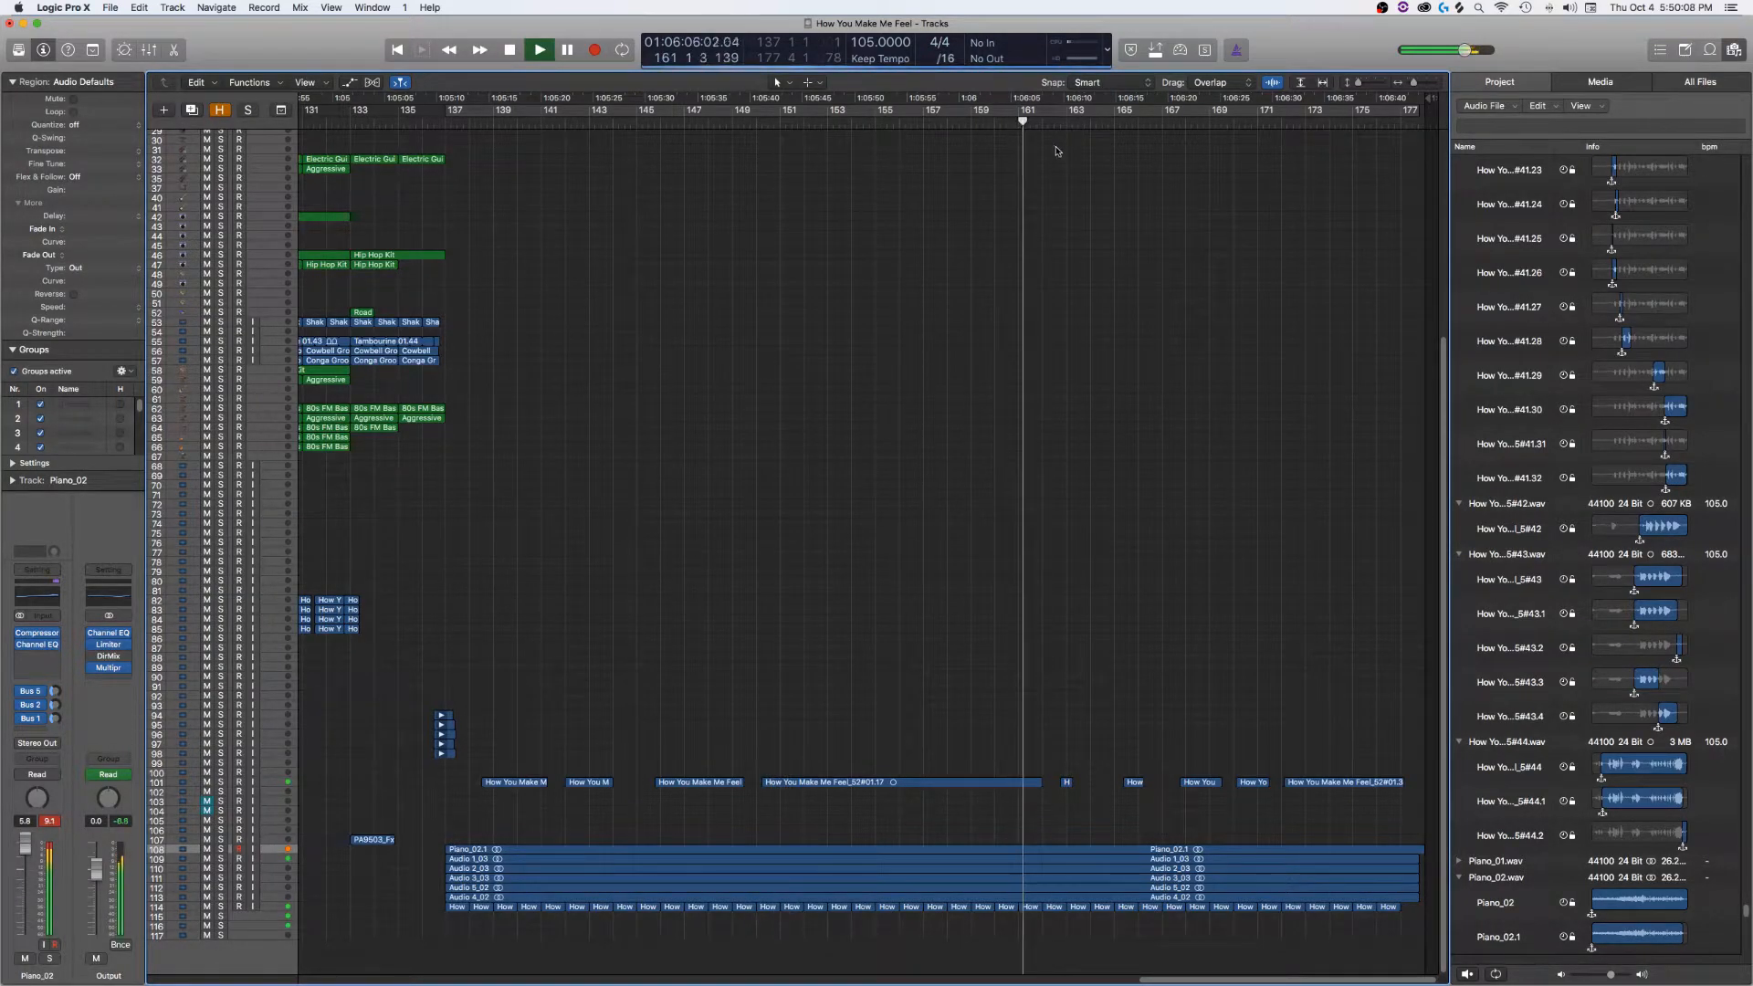
- Audition the Piano_02 track 108 in solo around bar 162 and clear its solo
left_click(222, 850)
left_click(222, 850)
left_click(222, 850)
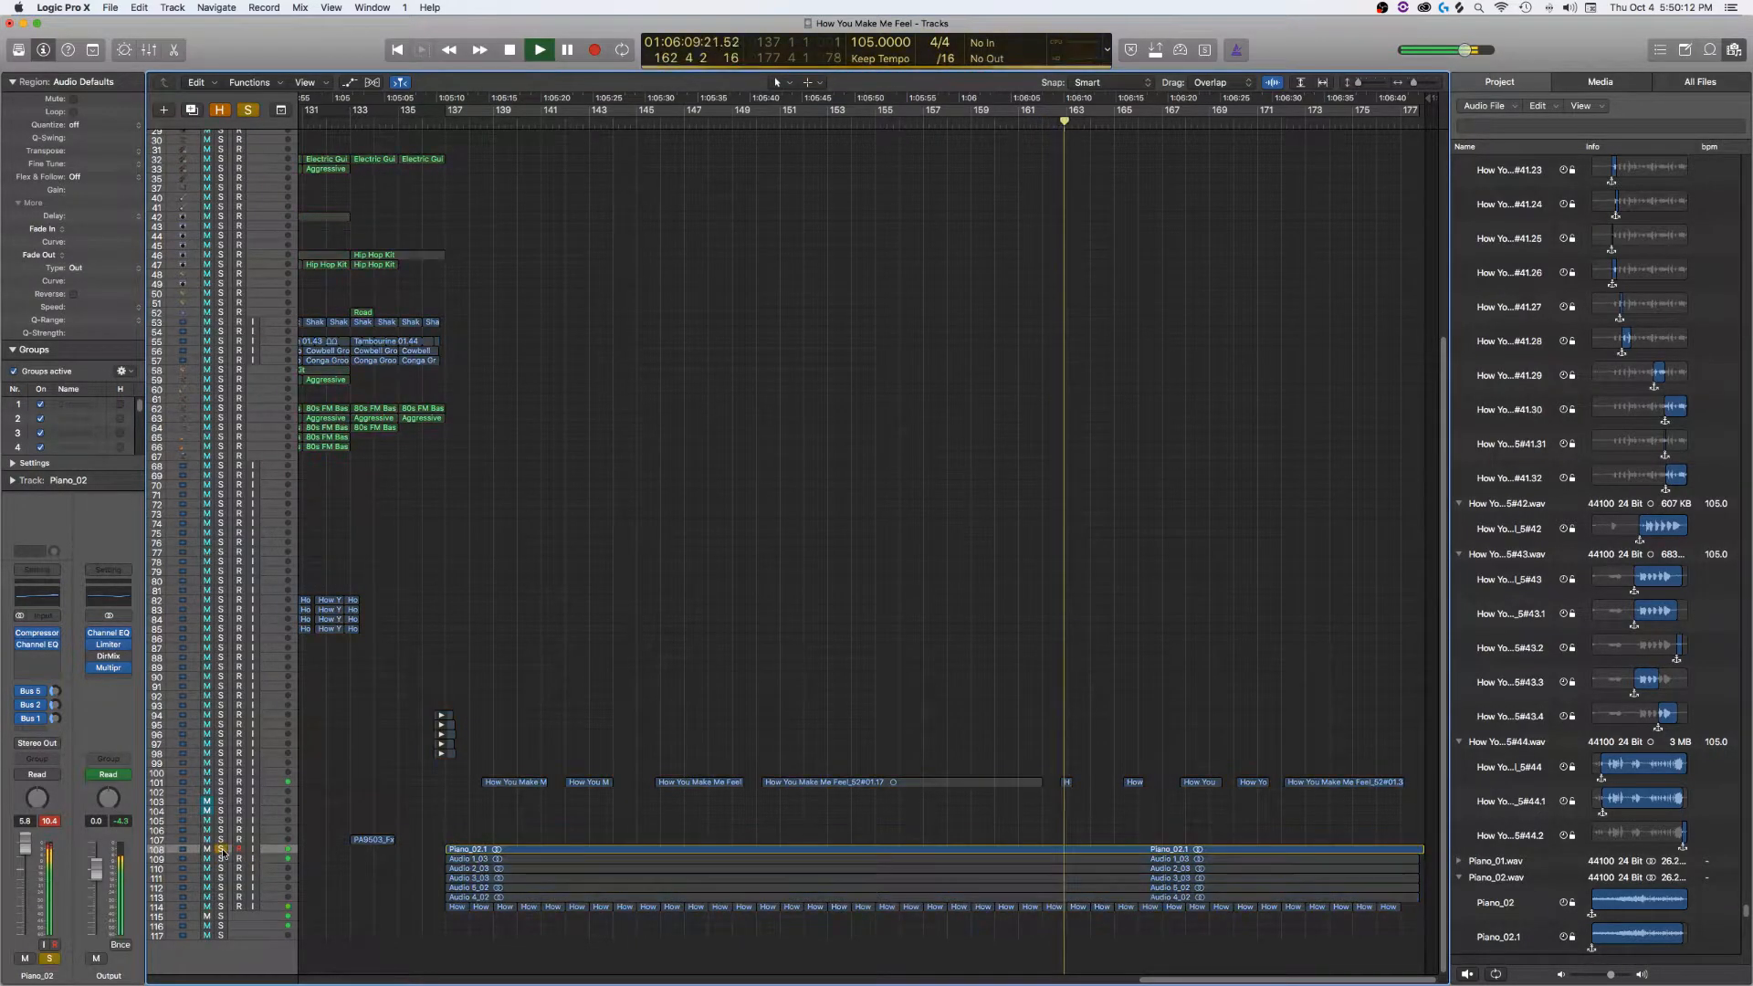
left_click(222, 850)
- Audition the Audio 2_03 track 110 and Audio 3_03 track 111 in solo by turns and clear their solos
left_click(221, 867)
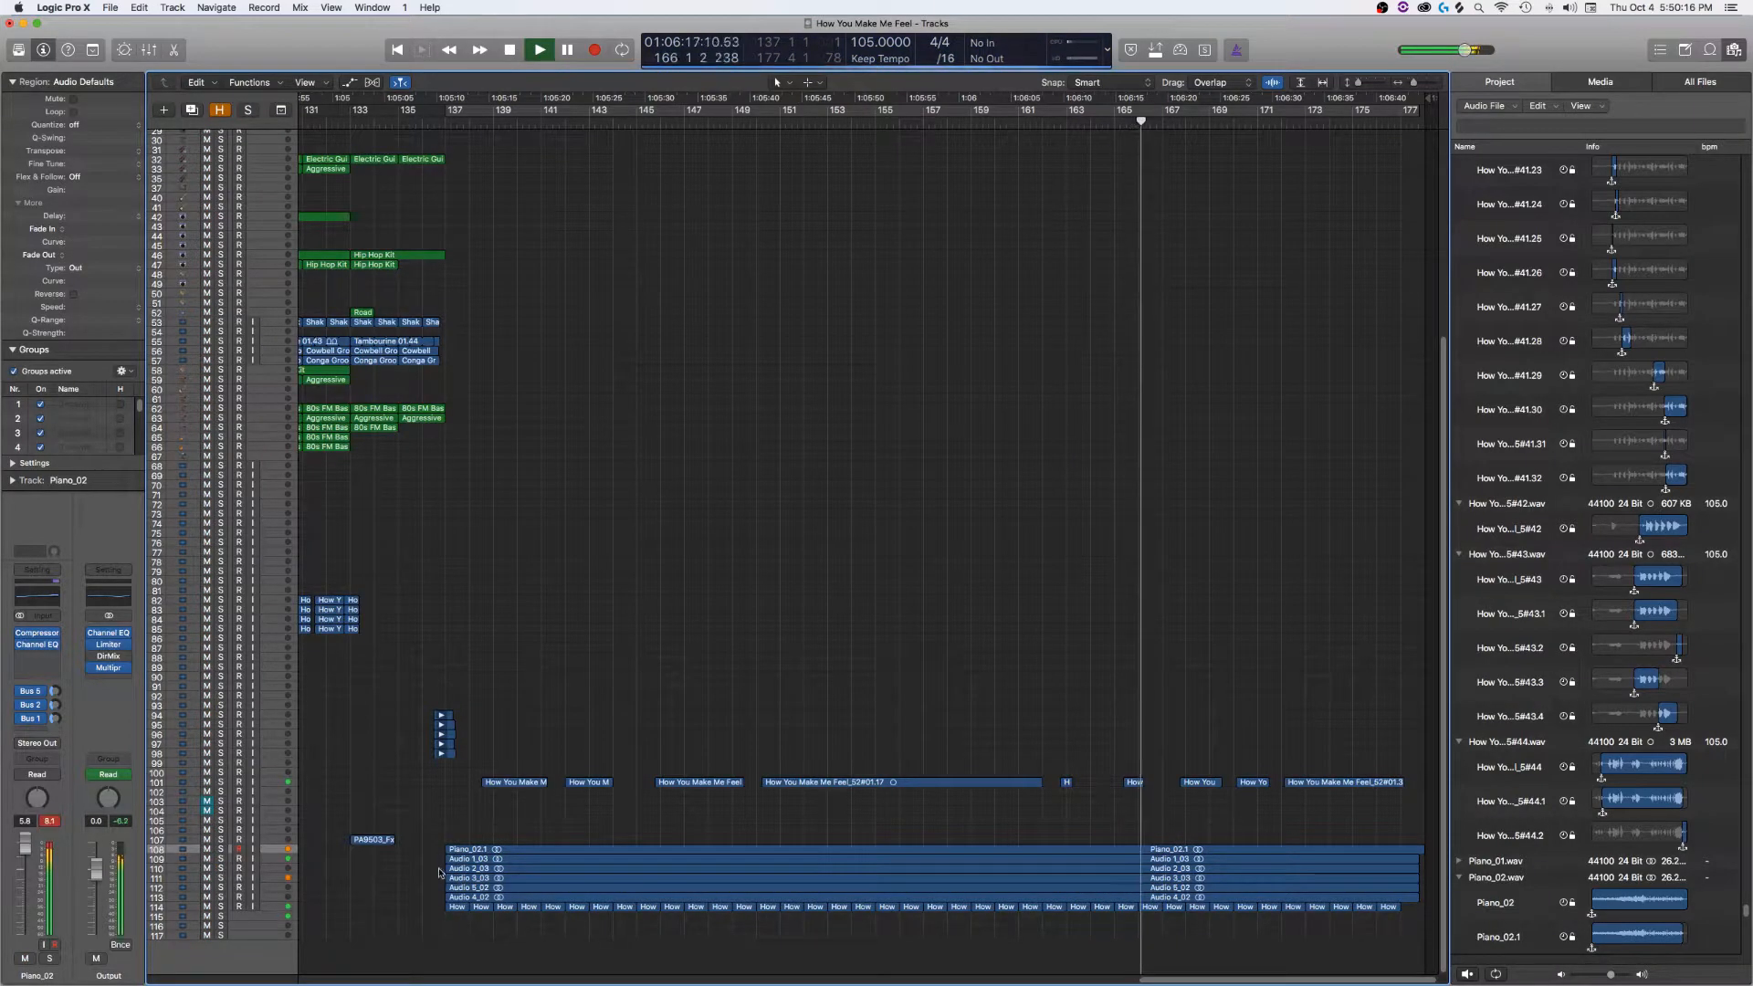
left_click(220, 869)
left_click(219, 869)
left_click(220, 879)
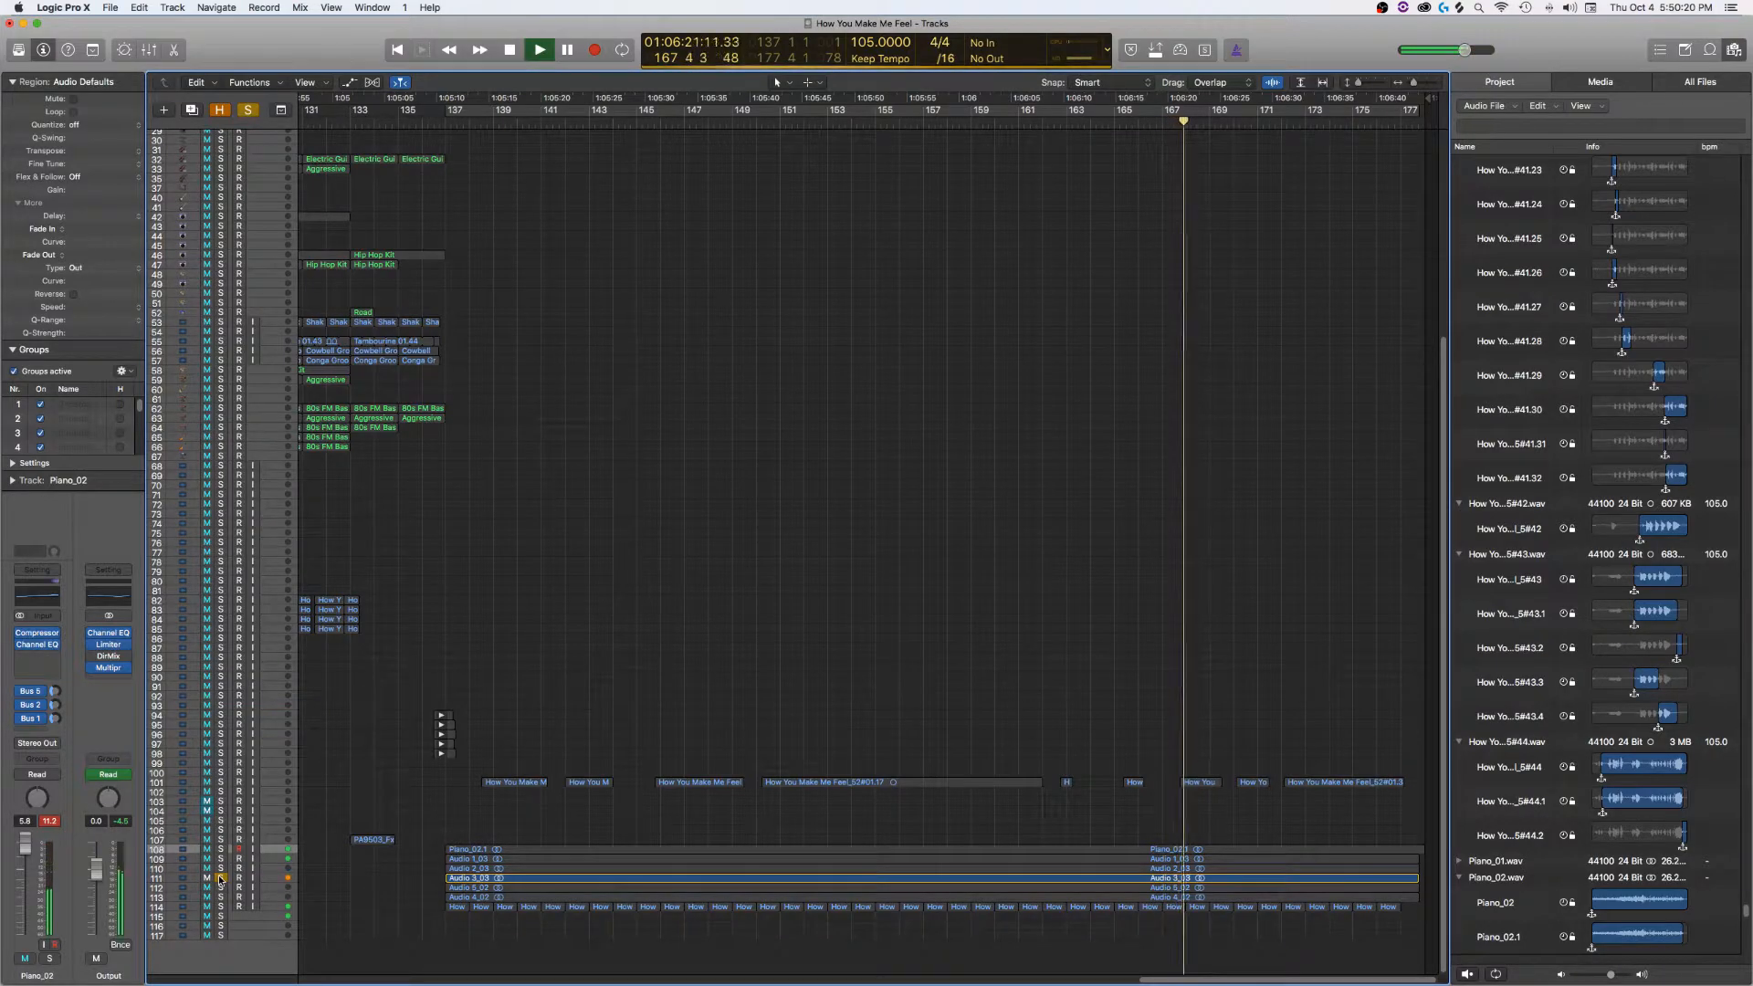
left_click(220, 878)
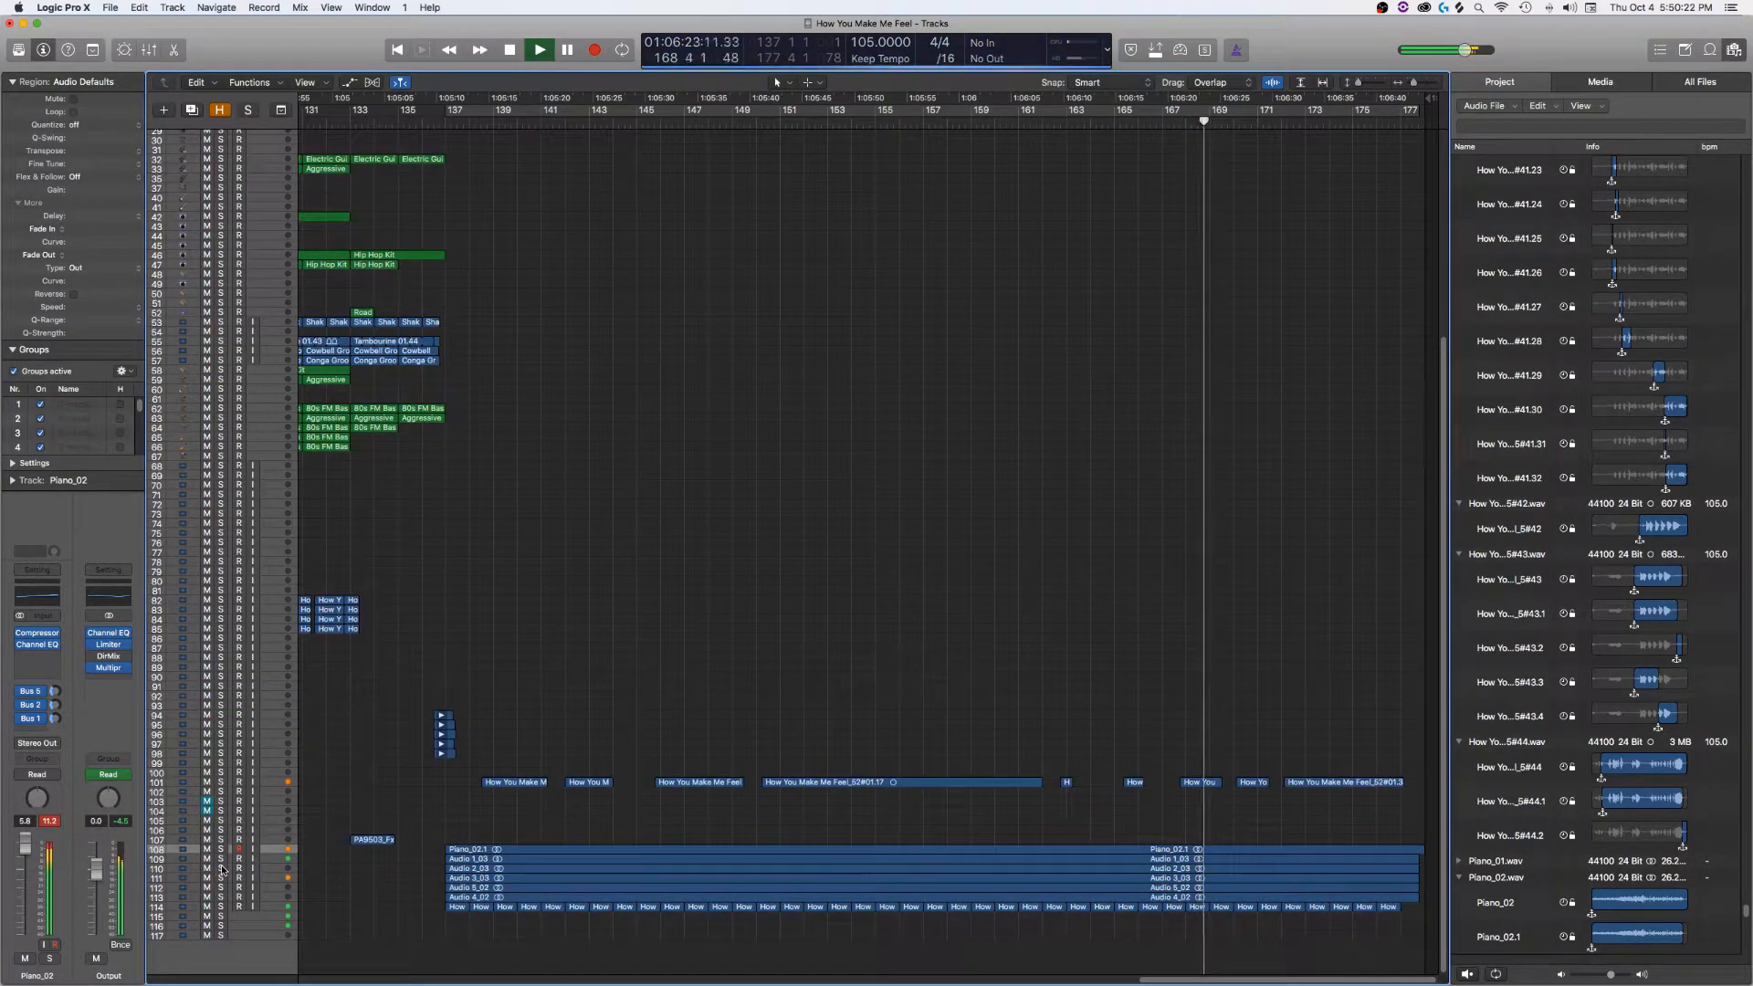
left_click(220, 868)
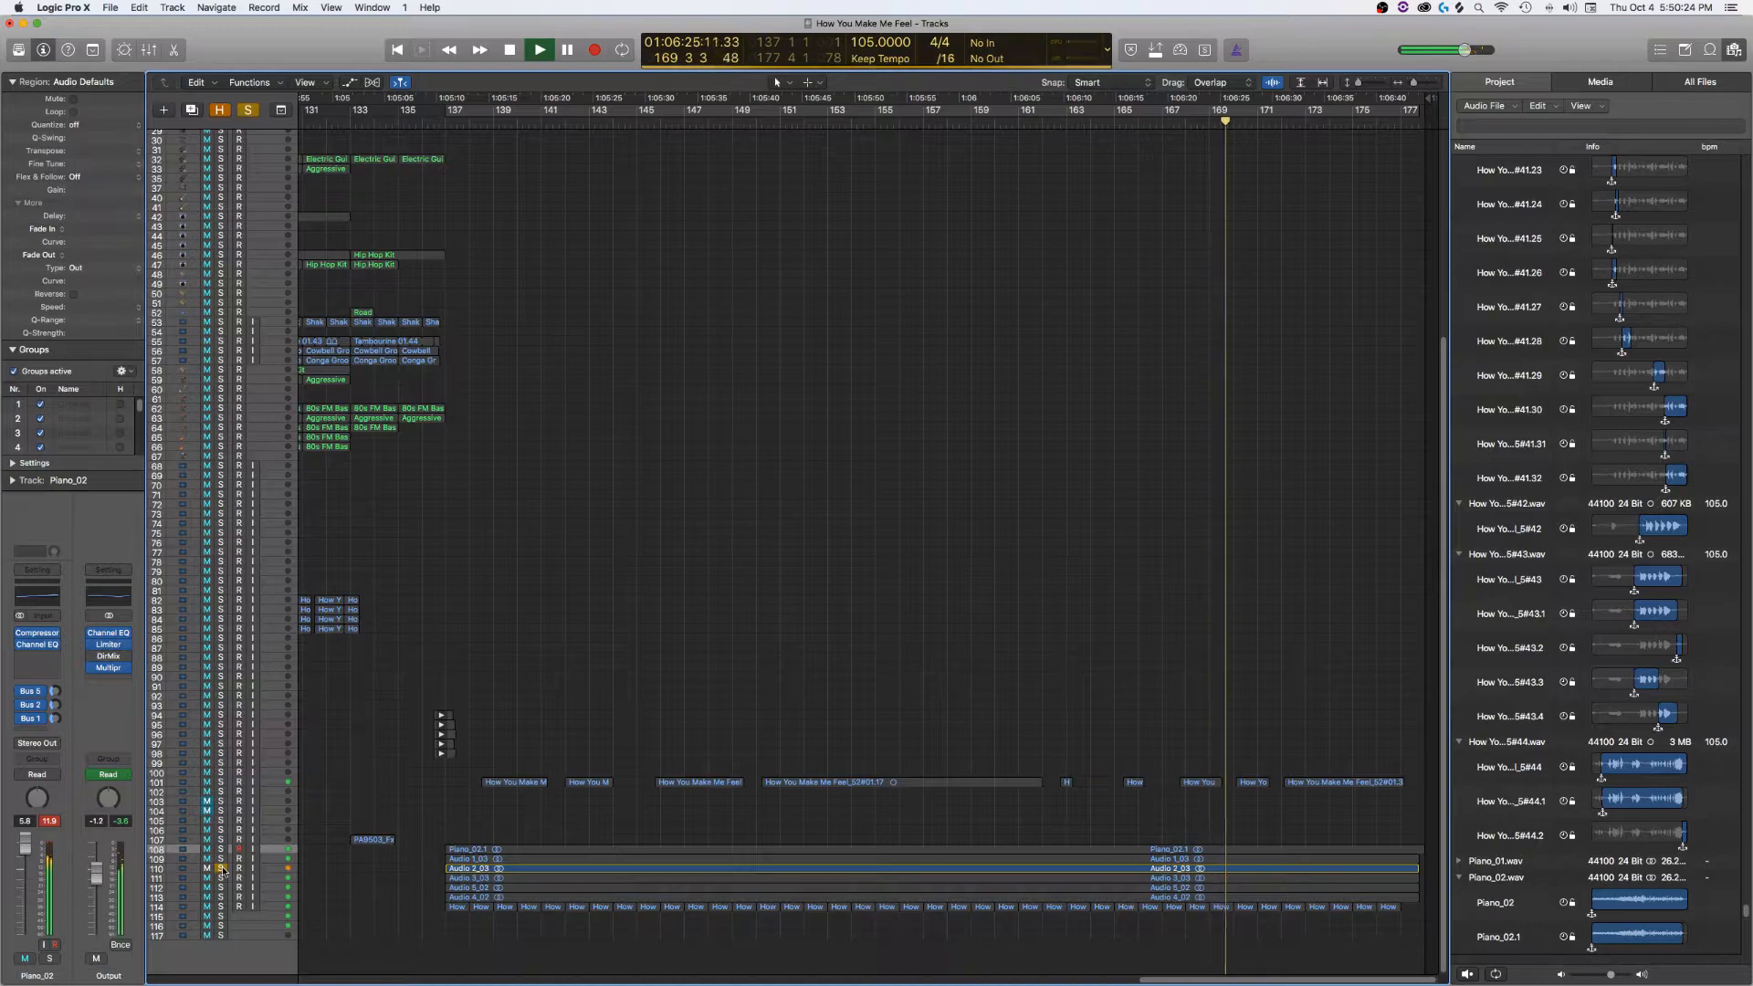
left_click(220, 869)
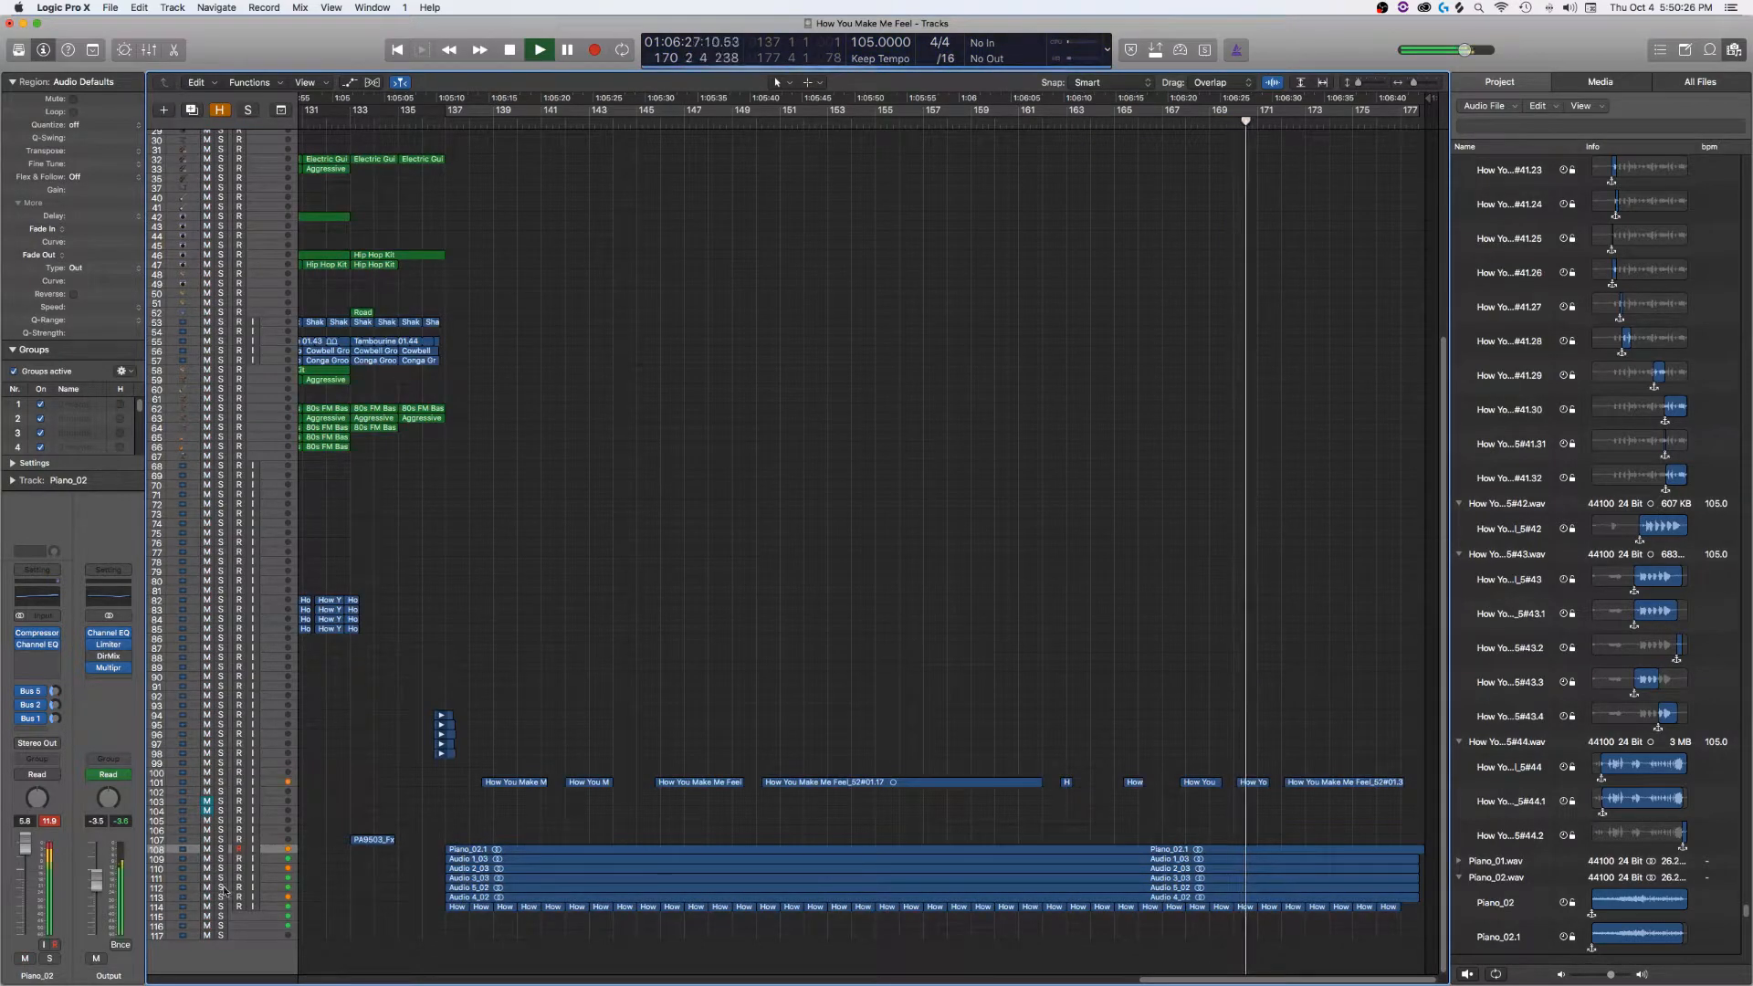
- Audition audio tracks 112 to 114 in solo together and clear their solos
left_click(220, 888)
left_click(220, 897)
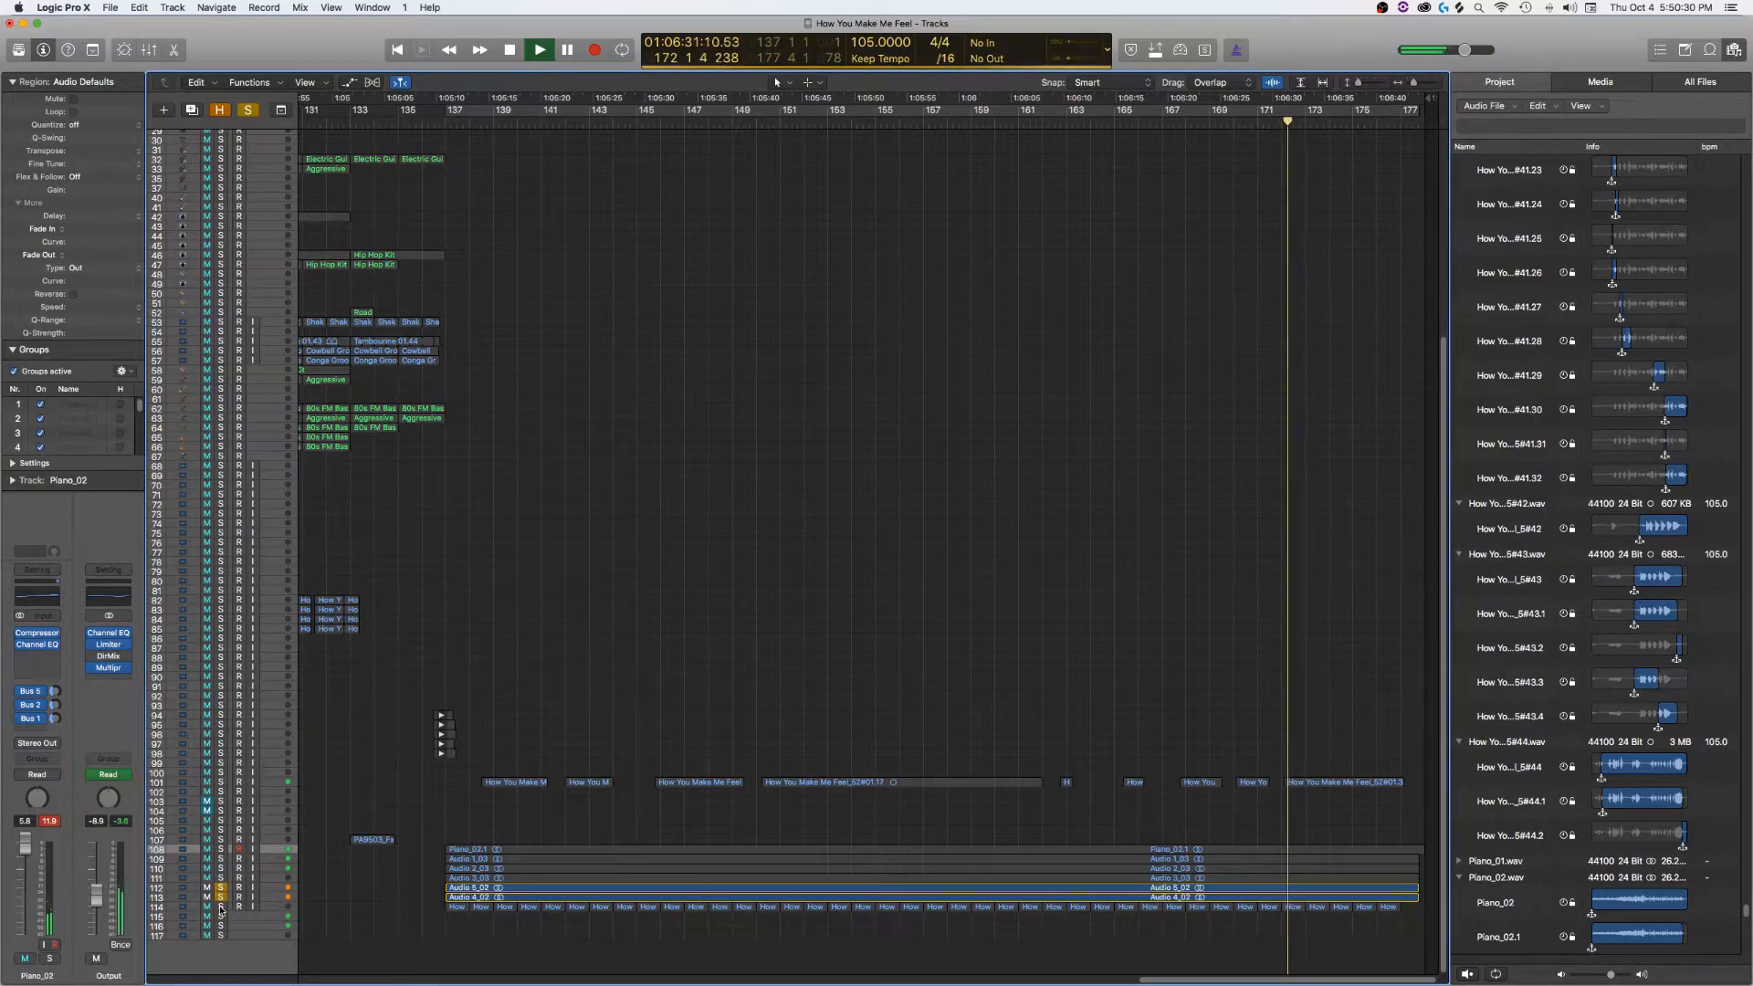
left_click(220, 906)
left_click_drag(220, 907, 220, 887)
- Stop playback, save the project, and return the playhead to bar 137
key("space")
key("super+s")
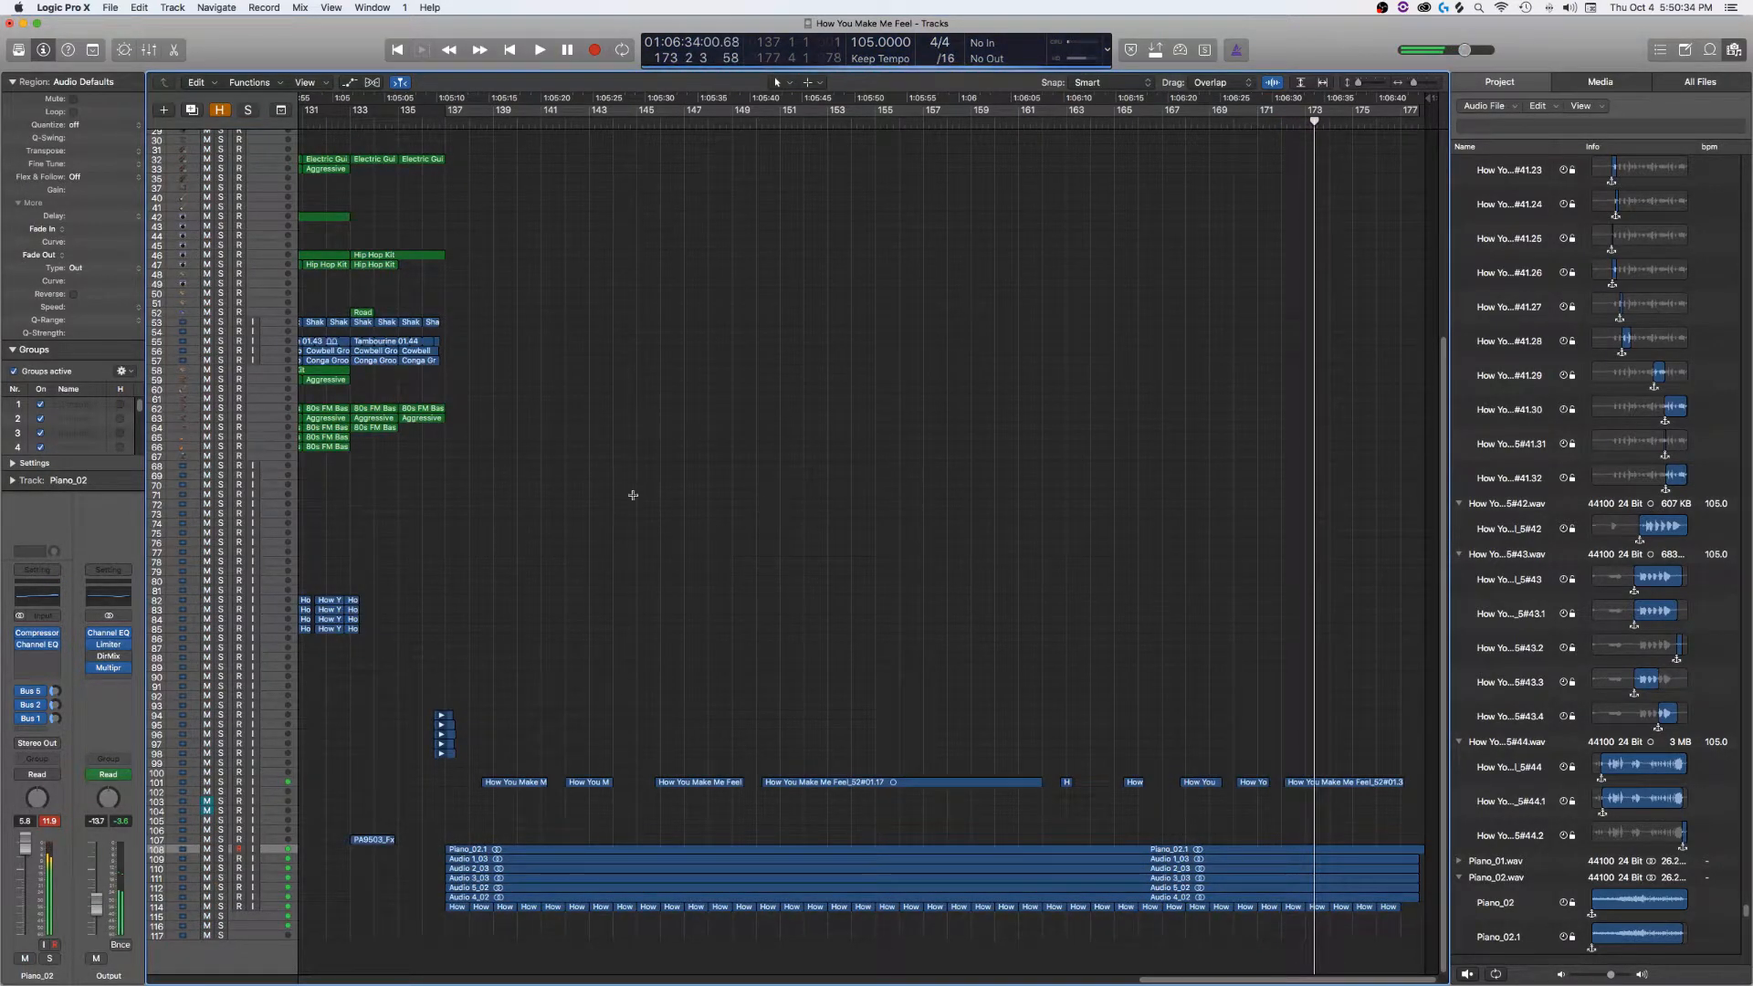
left_click(451, 122)
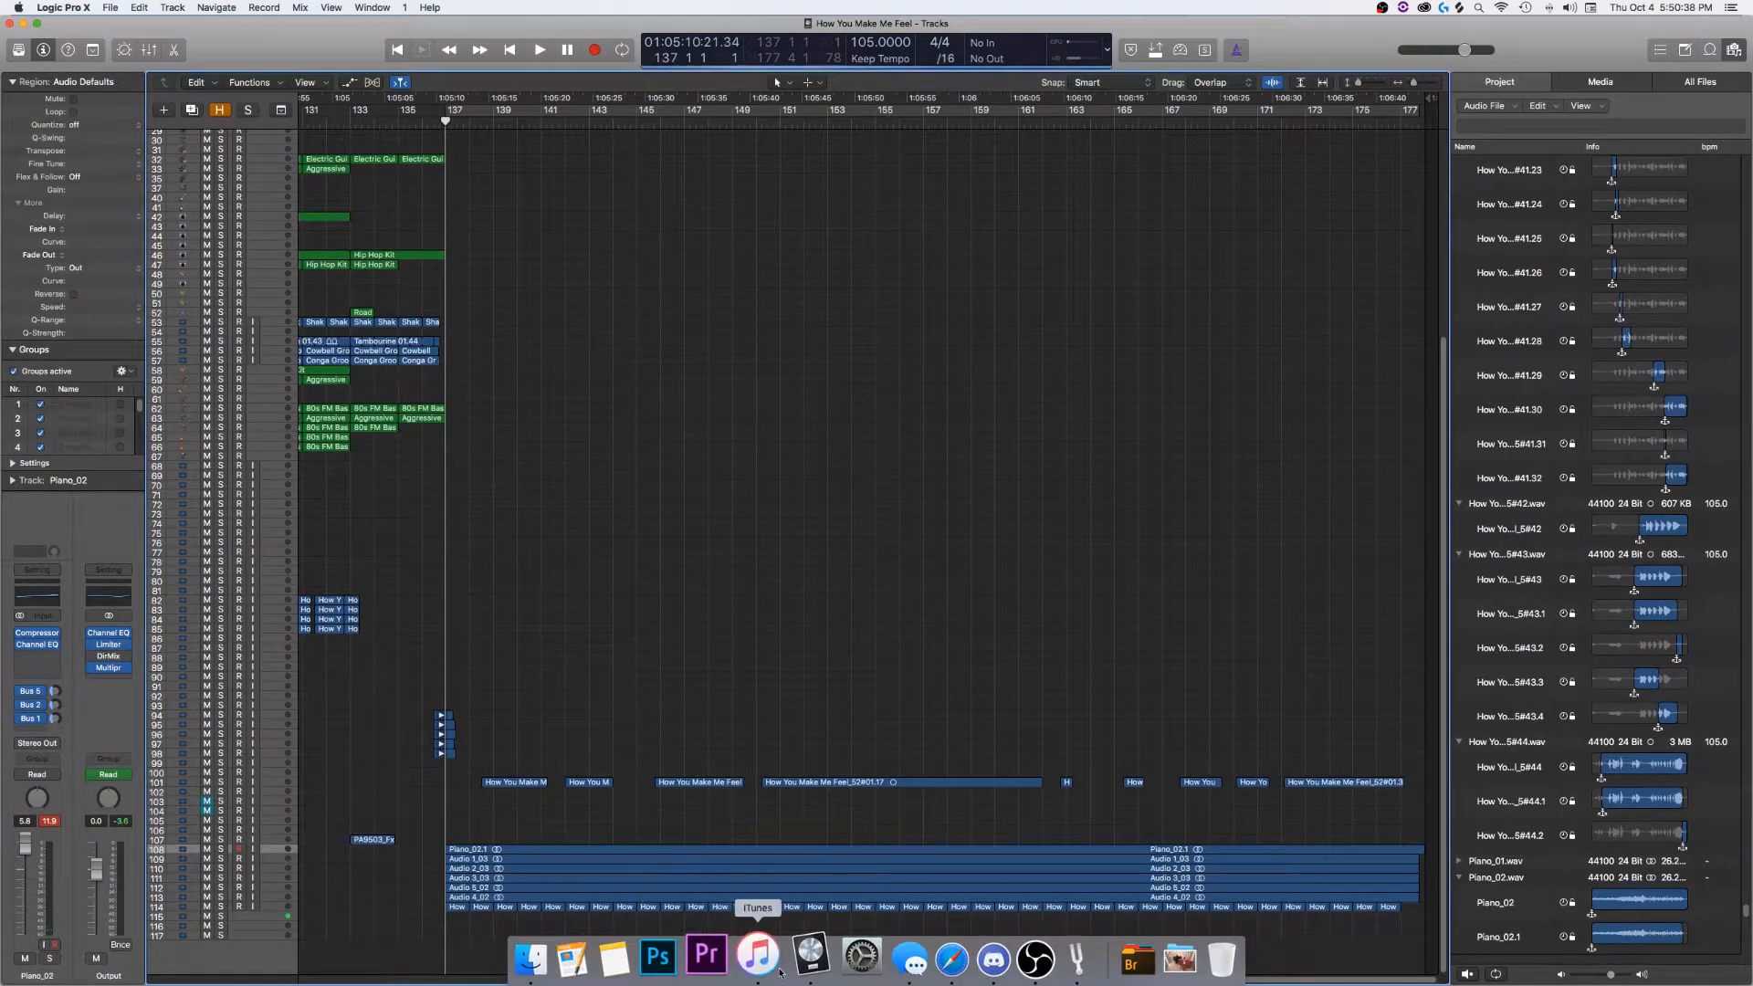
- Switch to iTunes, search the library for "beat", open the album The Beat Demon, and select its title song
left_click(754, 973)
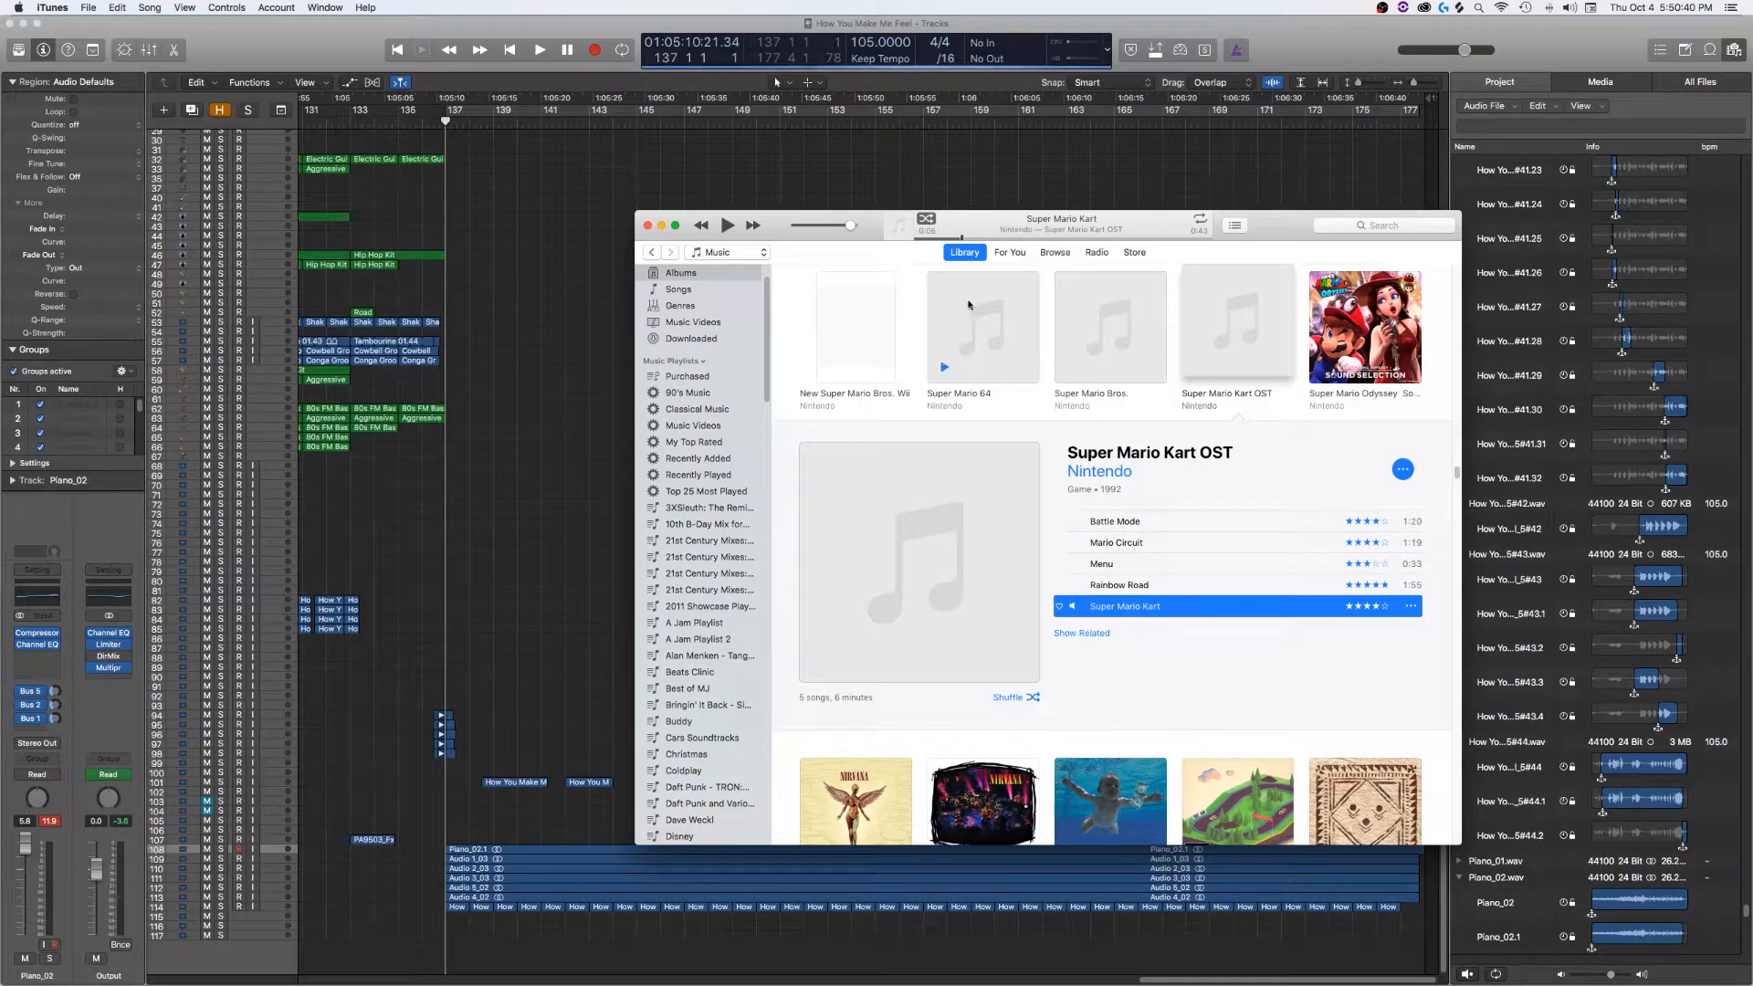
left_click_drag(777, 233, 787, 240)
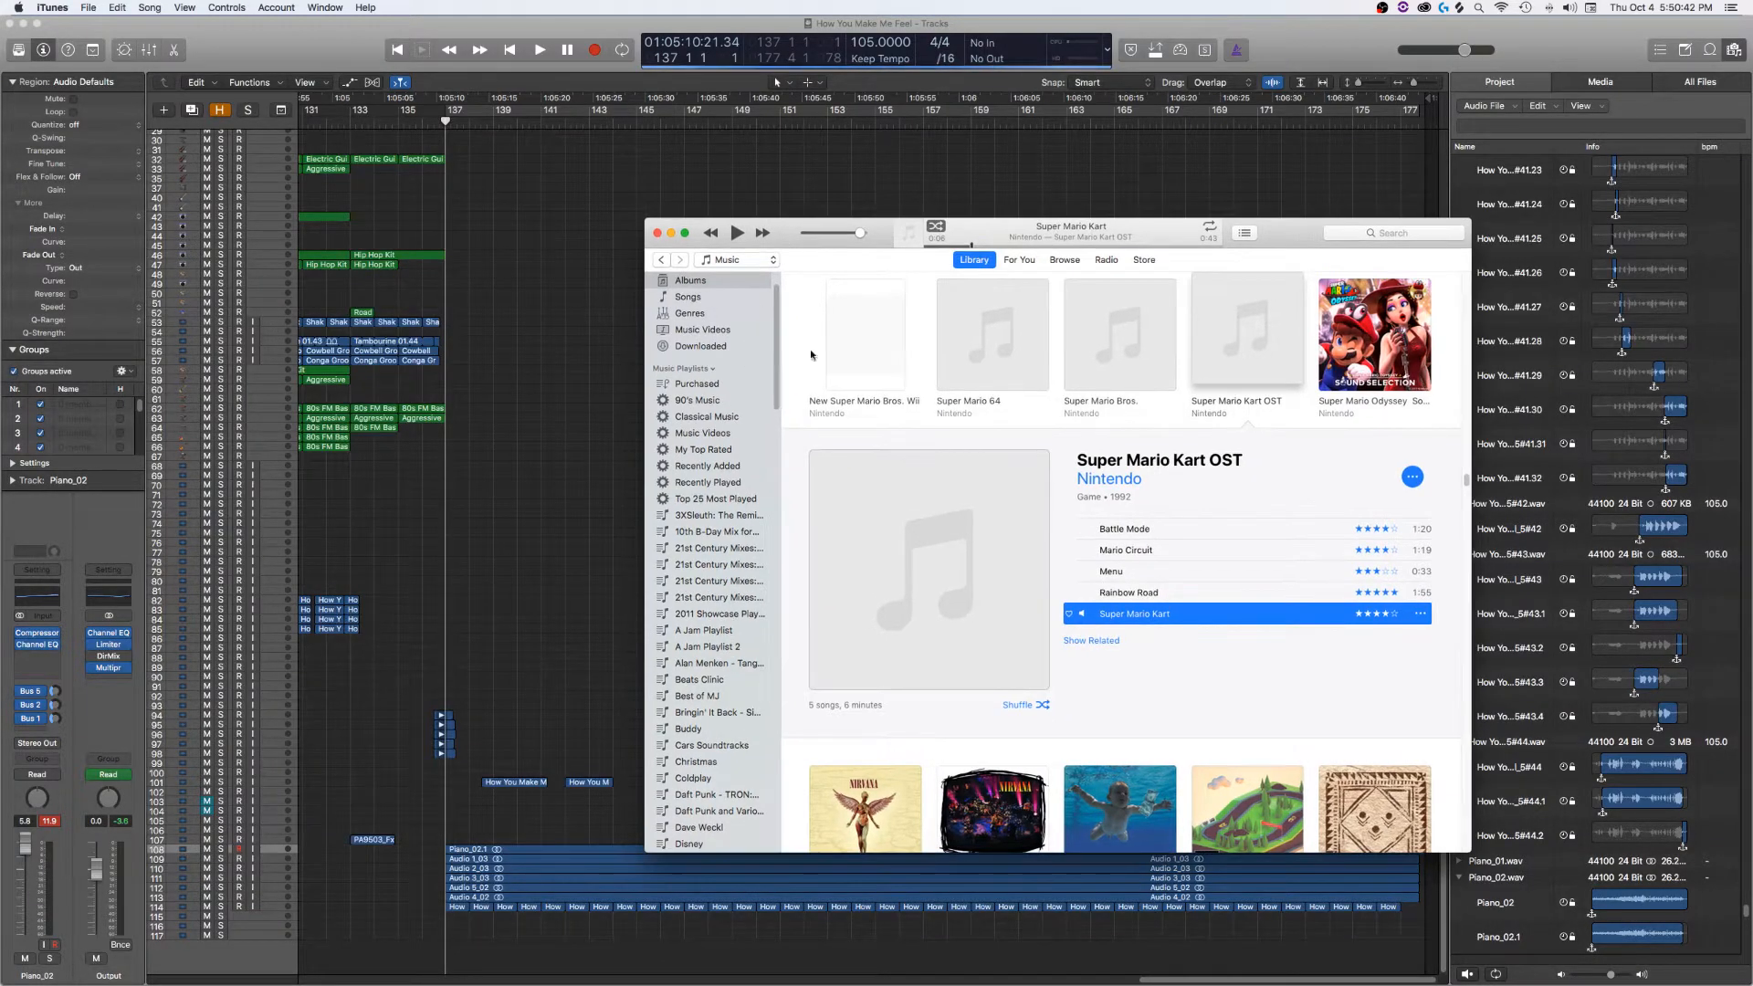
left_click(1410, 235)
type("beat")
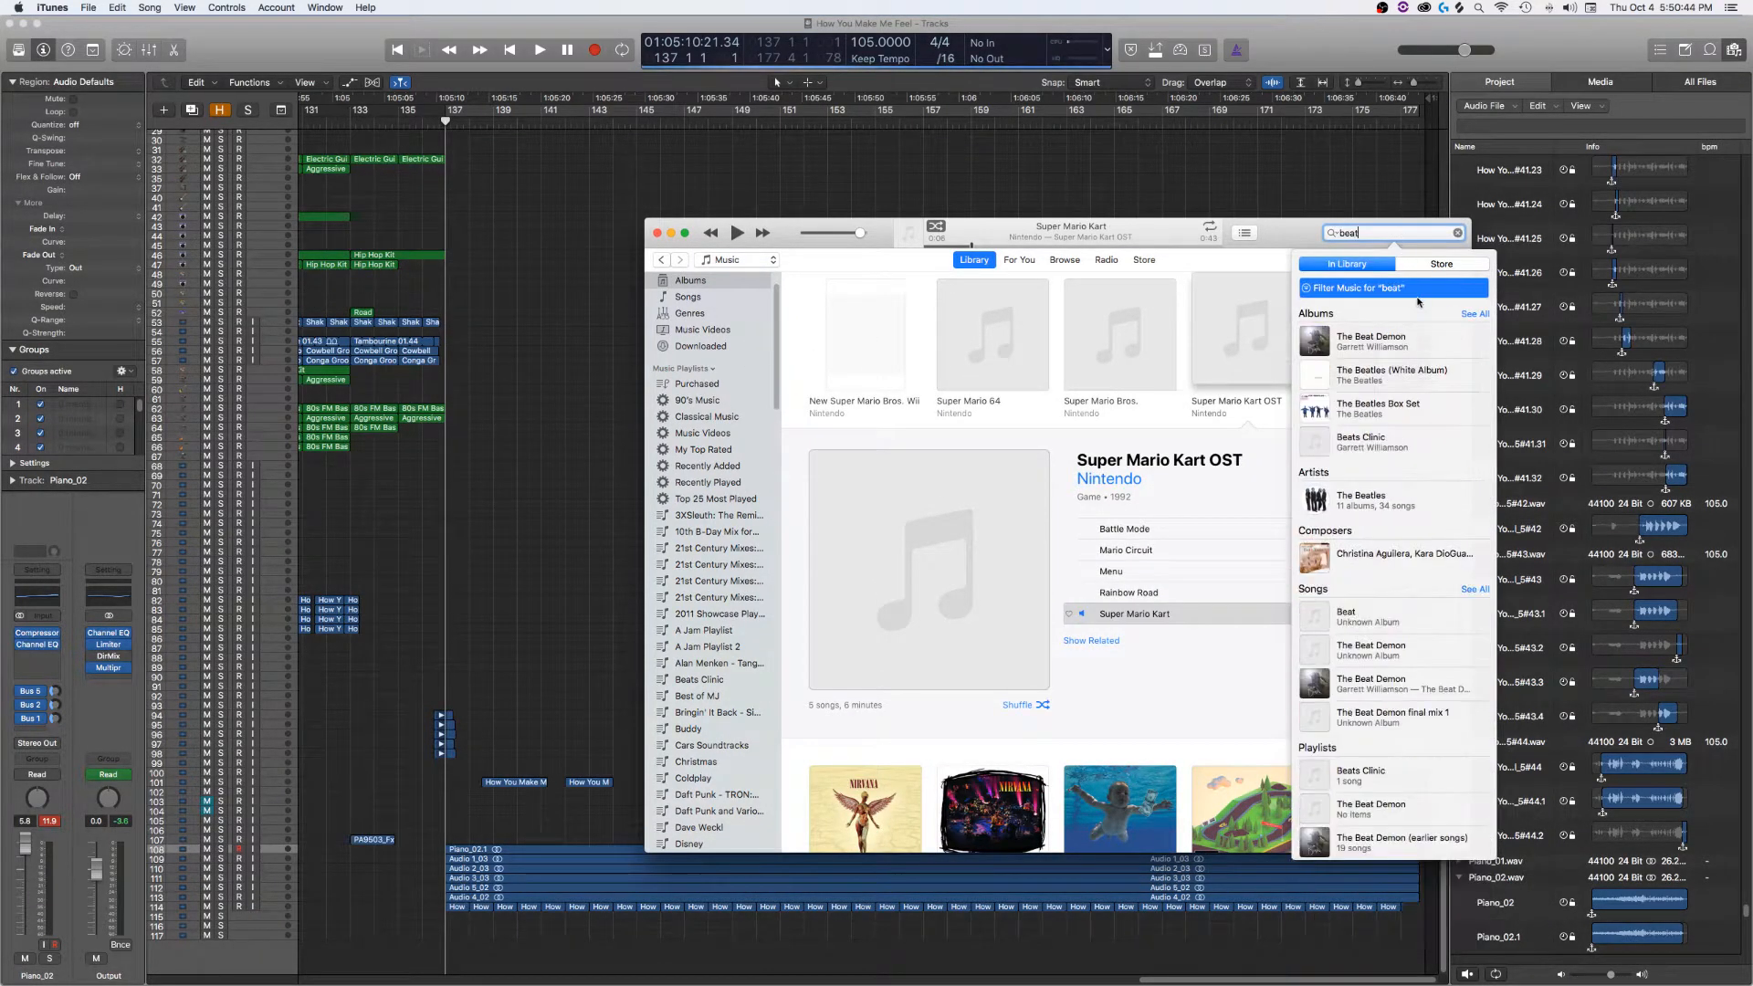
left_click(1413, 334)
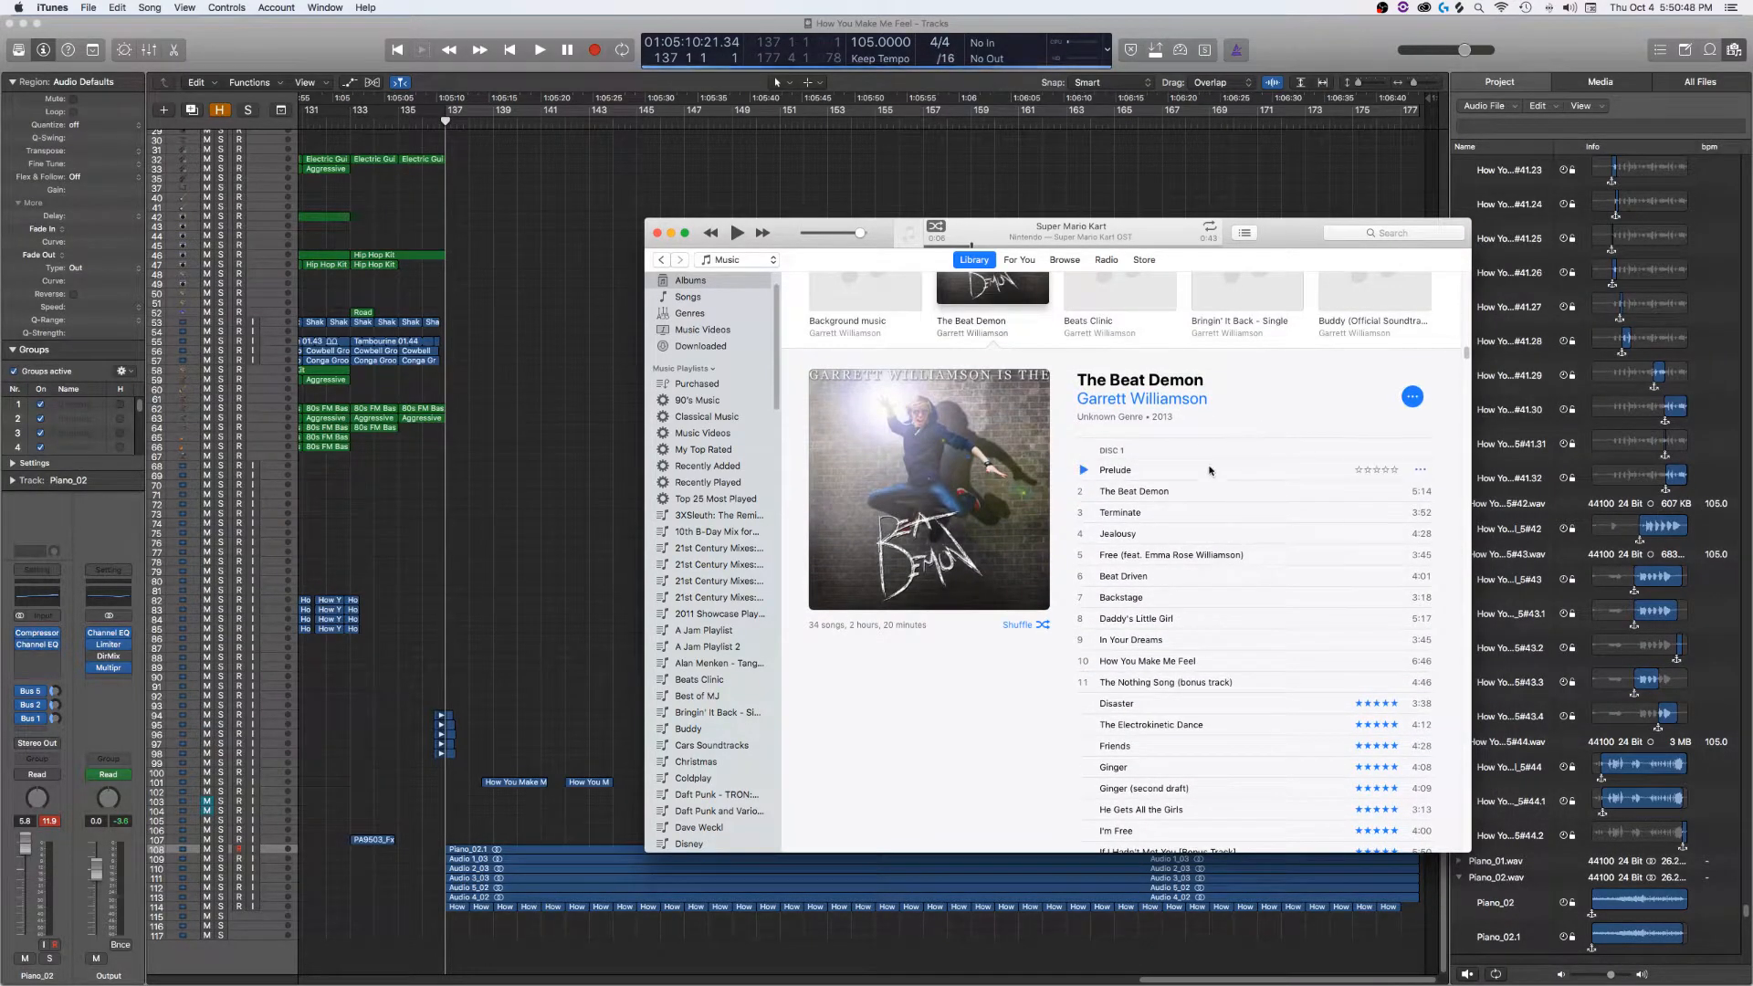
left_click(1145, 487)
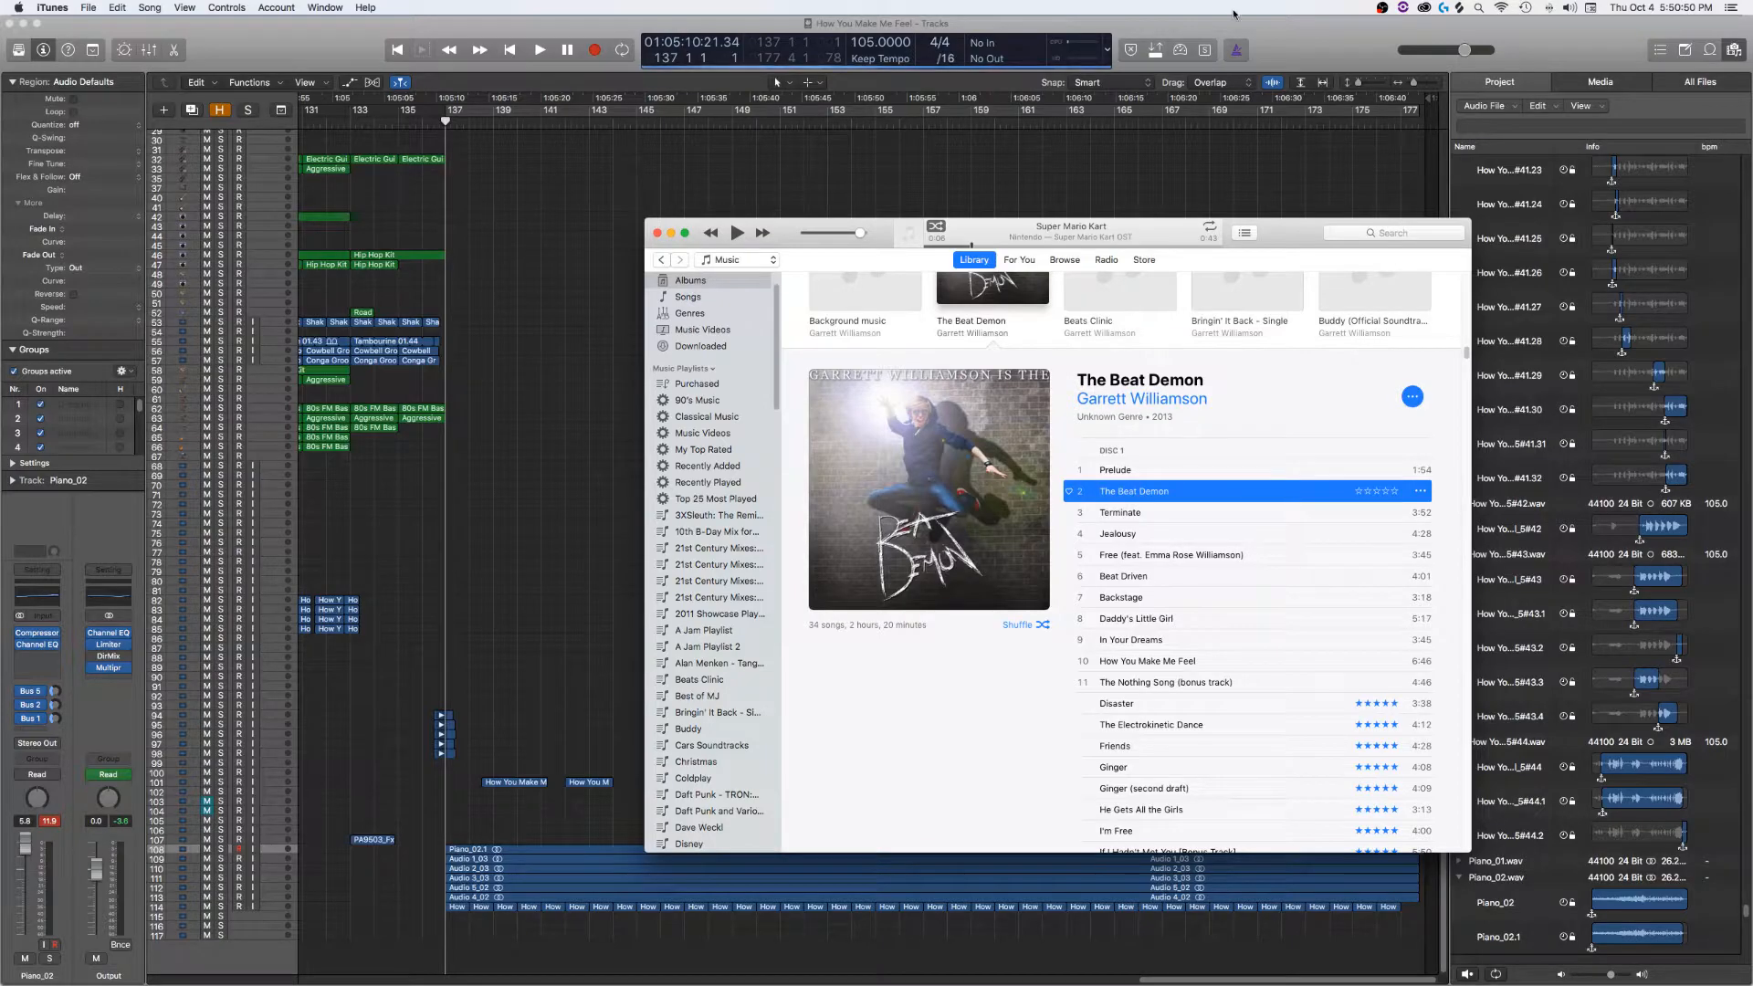
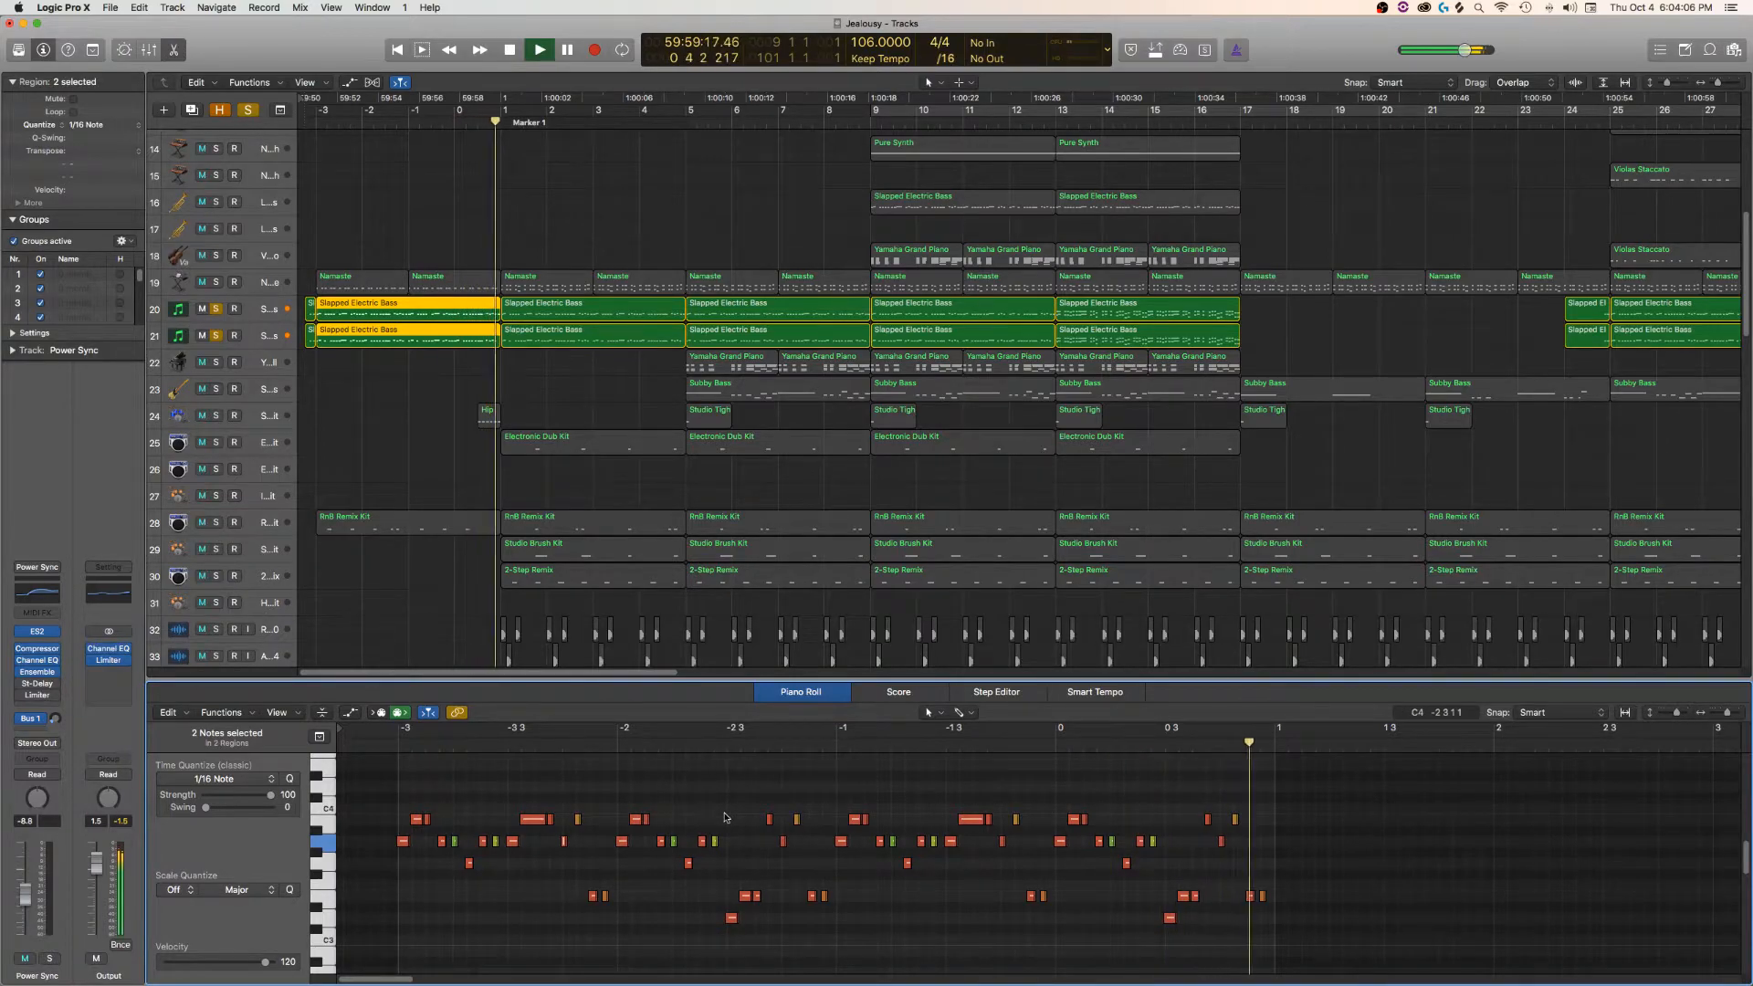
- Clear the solos on Slapped Electric Bass tracks 20 and 21, replay the arrangement, and audition Namaste track 19 in solo
key("space")
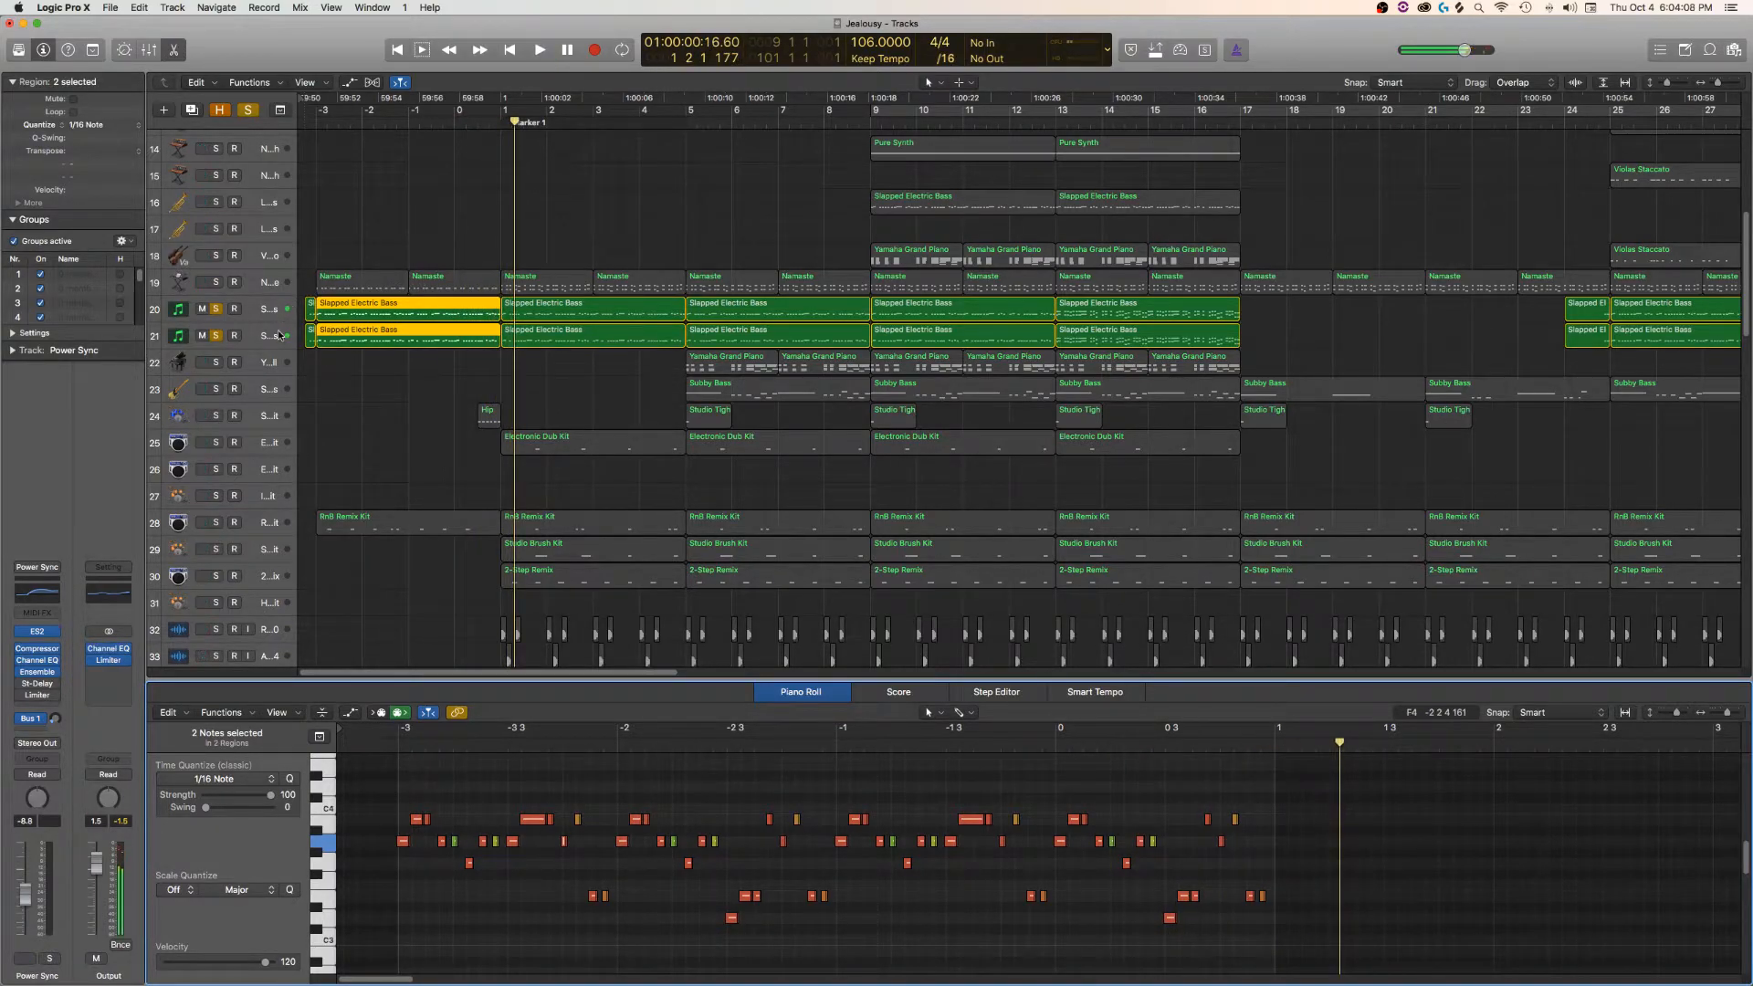
left_click(217, 335)
key("space")
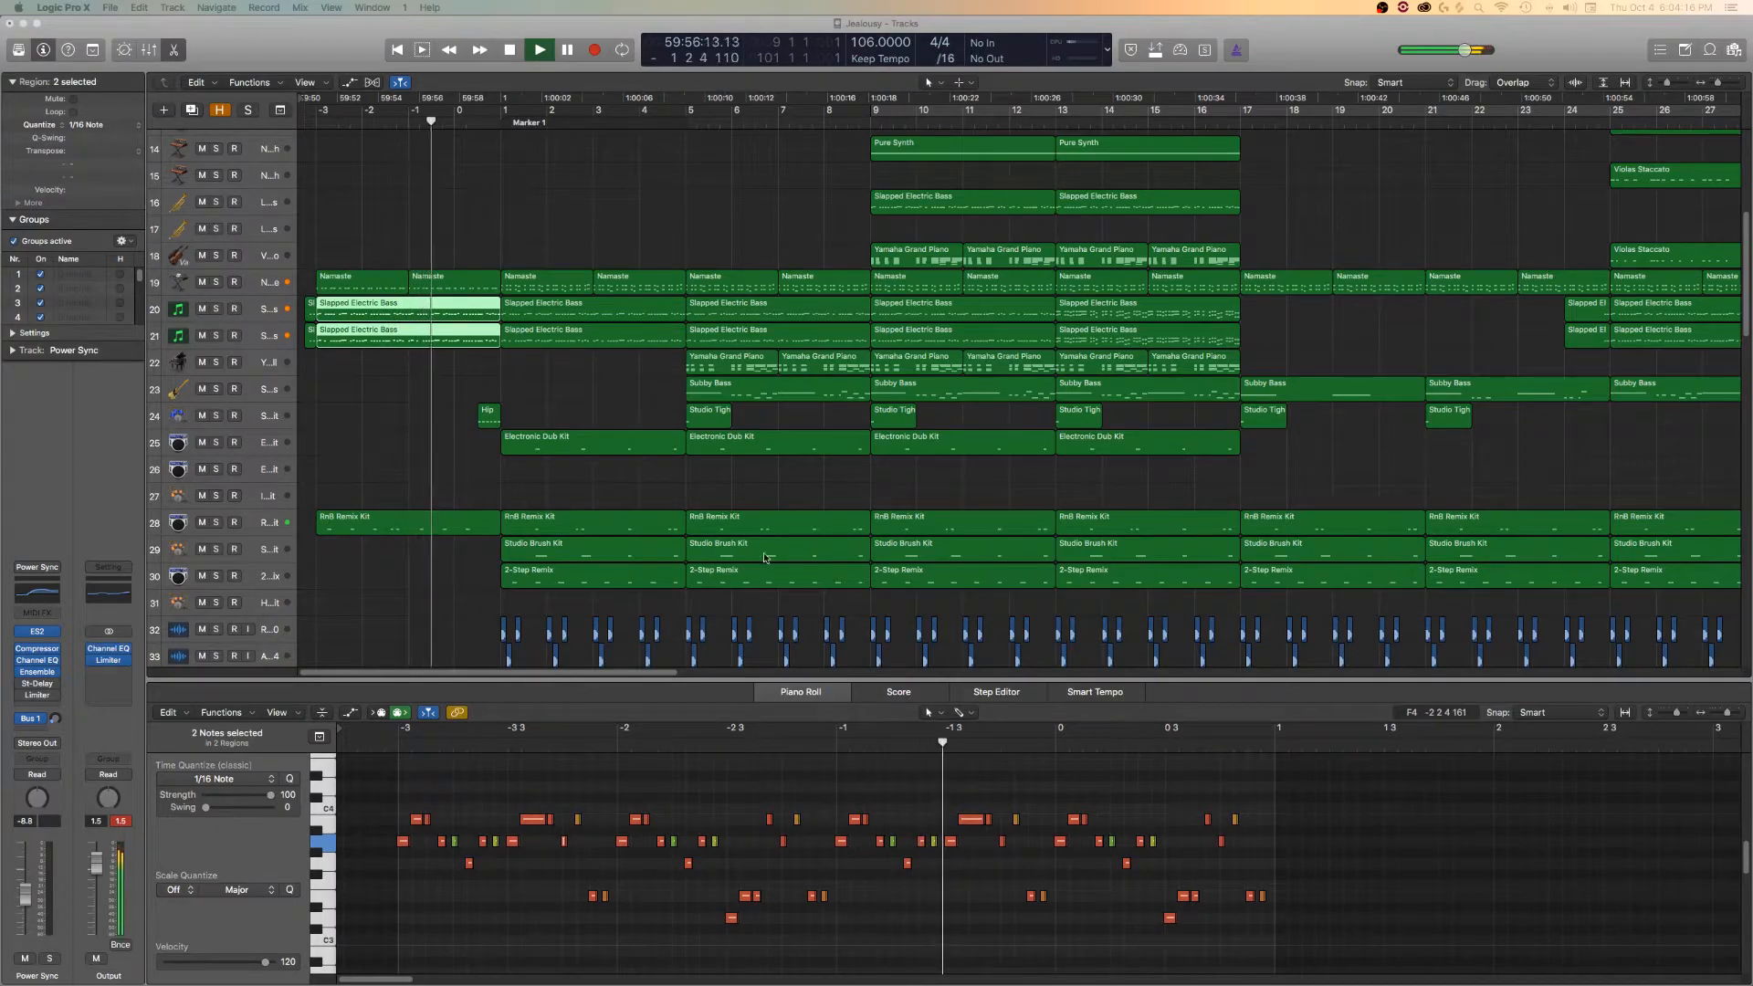
left_click(216, 282)
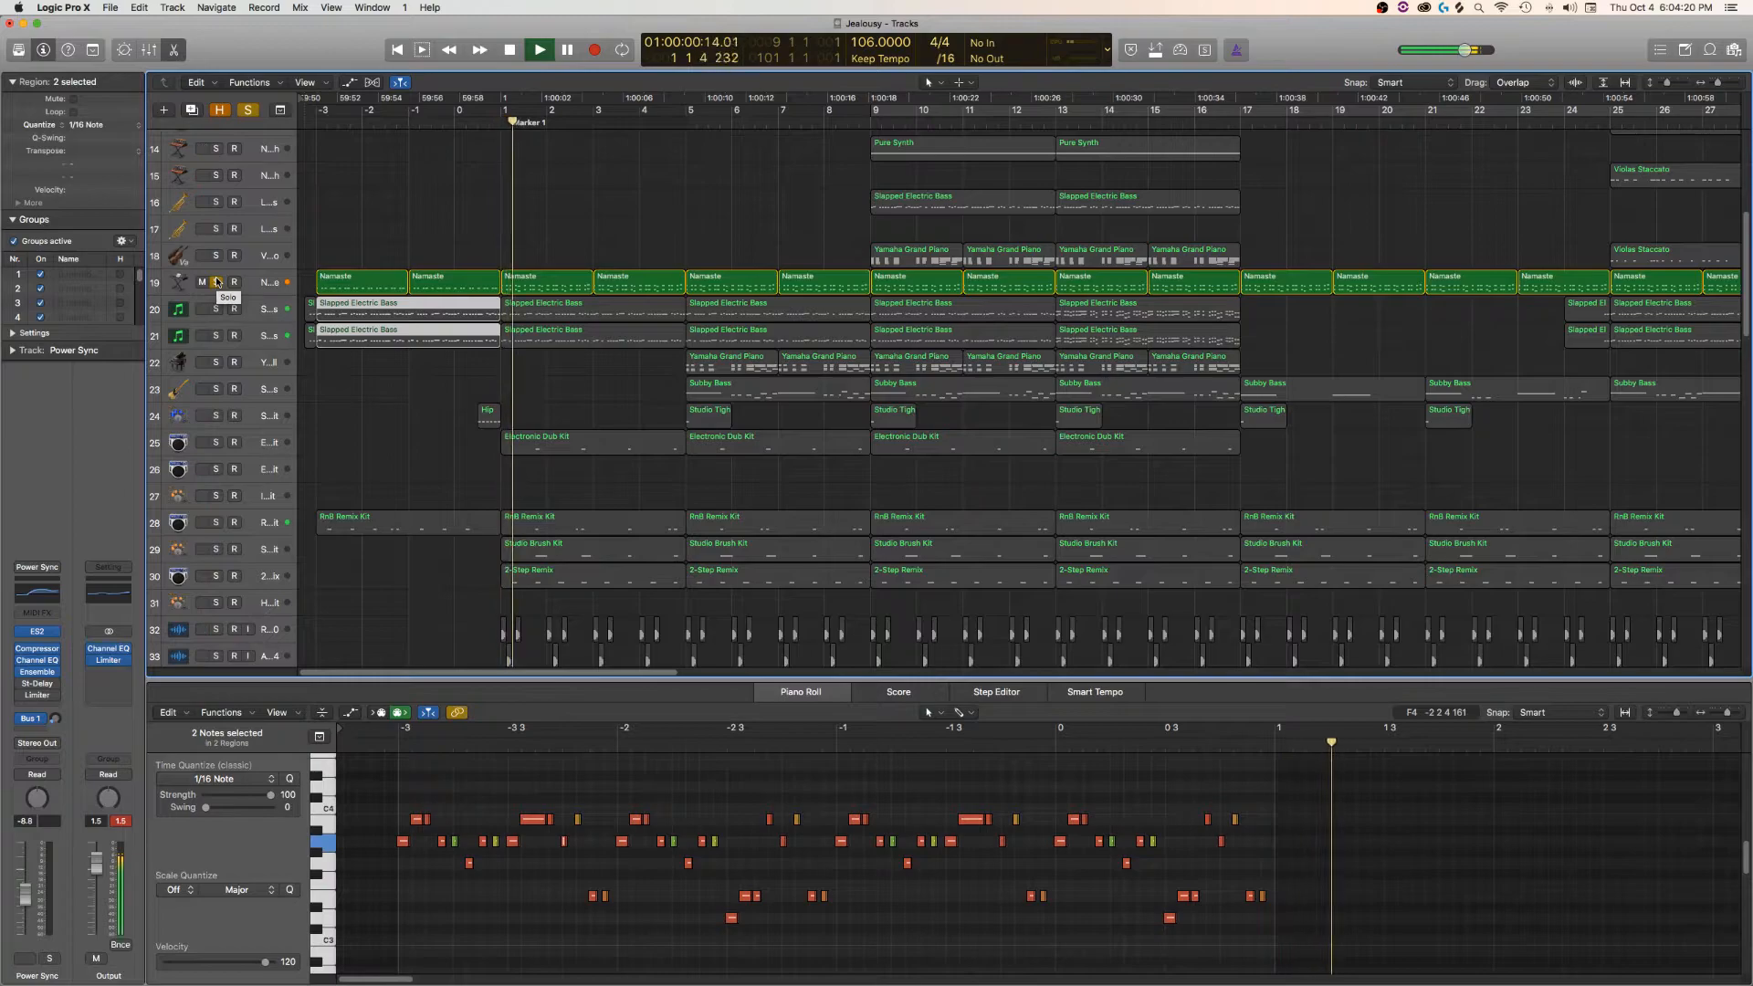
key("space")
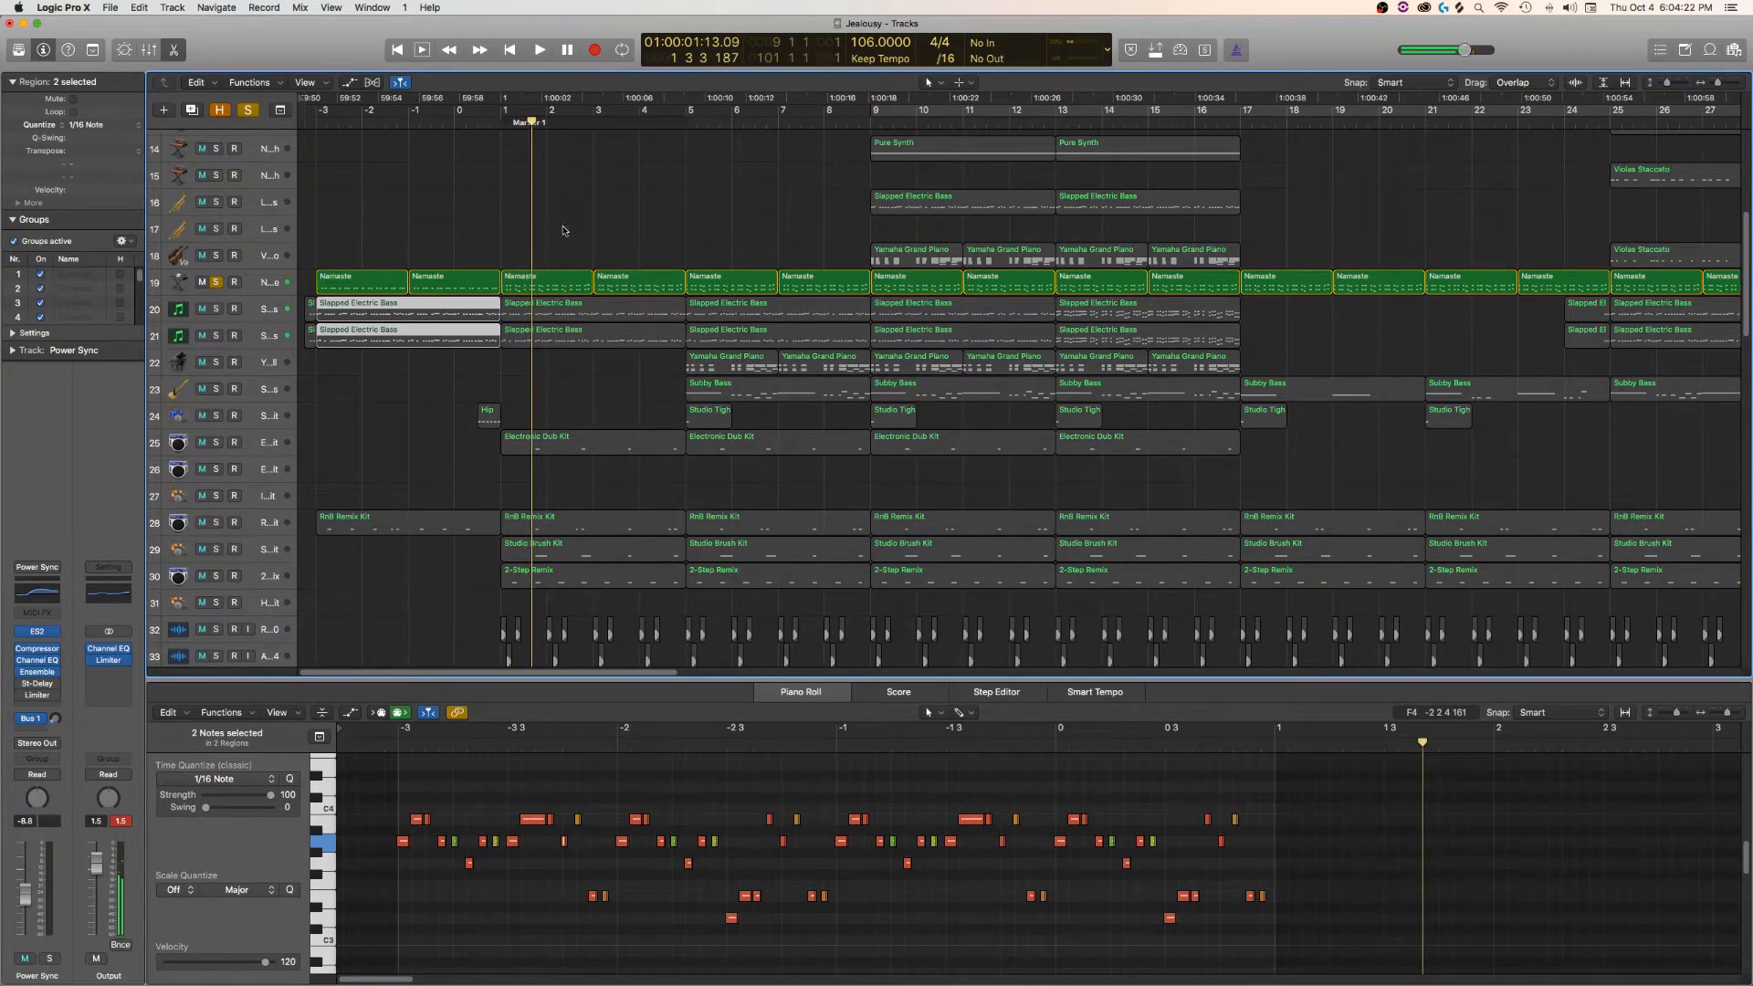
- Select the two Namaste regions covering bars 1 to 4 and follow their notes in the Piano Roll during playback
left_click_drag(565, 231, 630, 282)
key("space")
scroll(1094, 888, "right", 10)
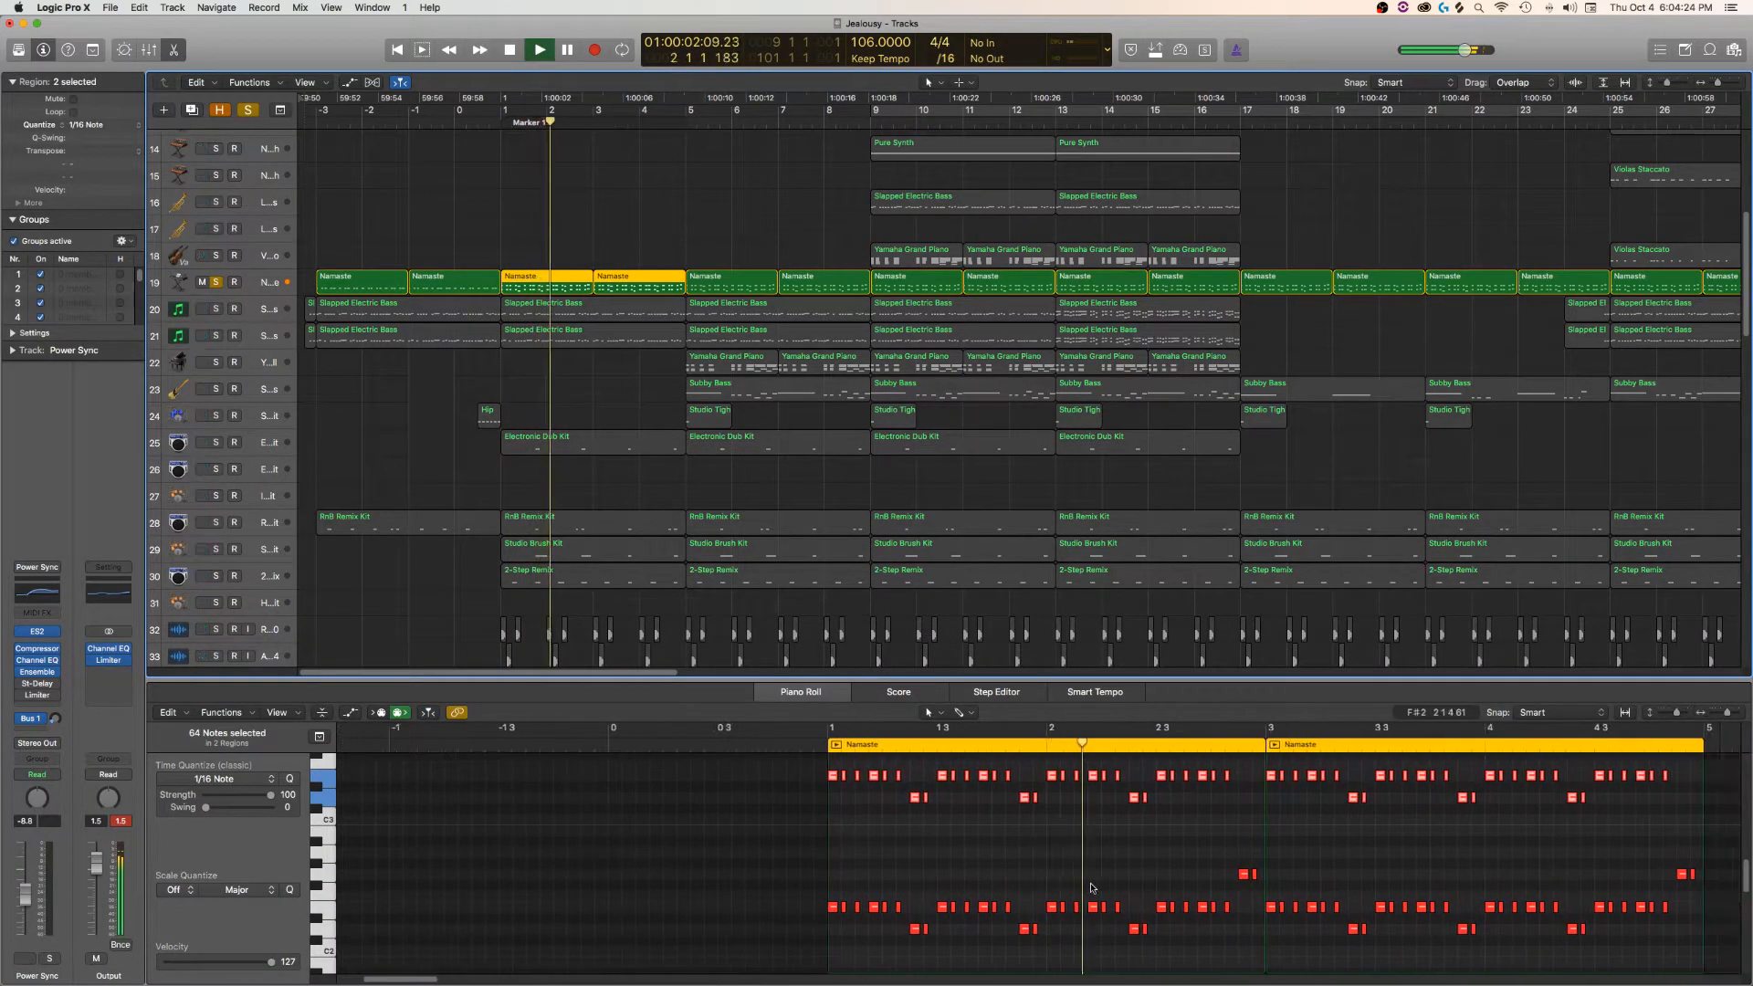
scroll(1094, 888, "right", 8)
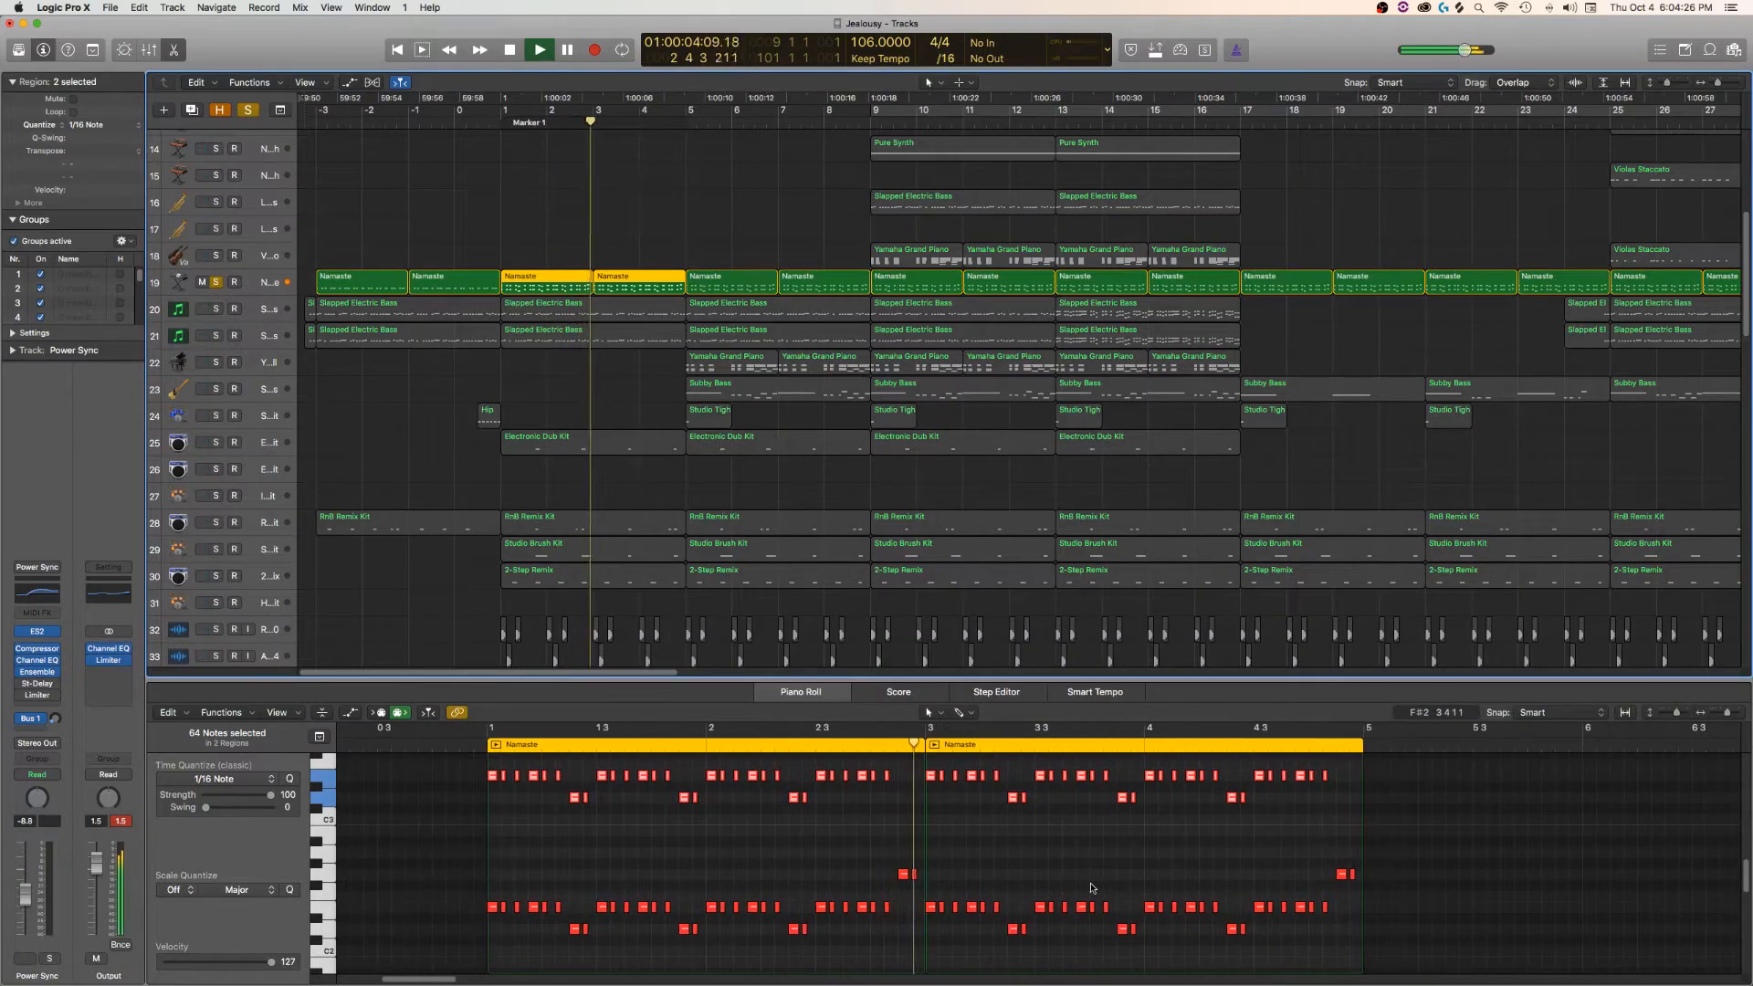
scroll(1092, 888, "right", 4)
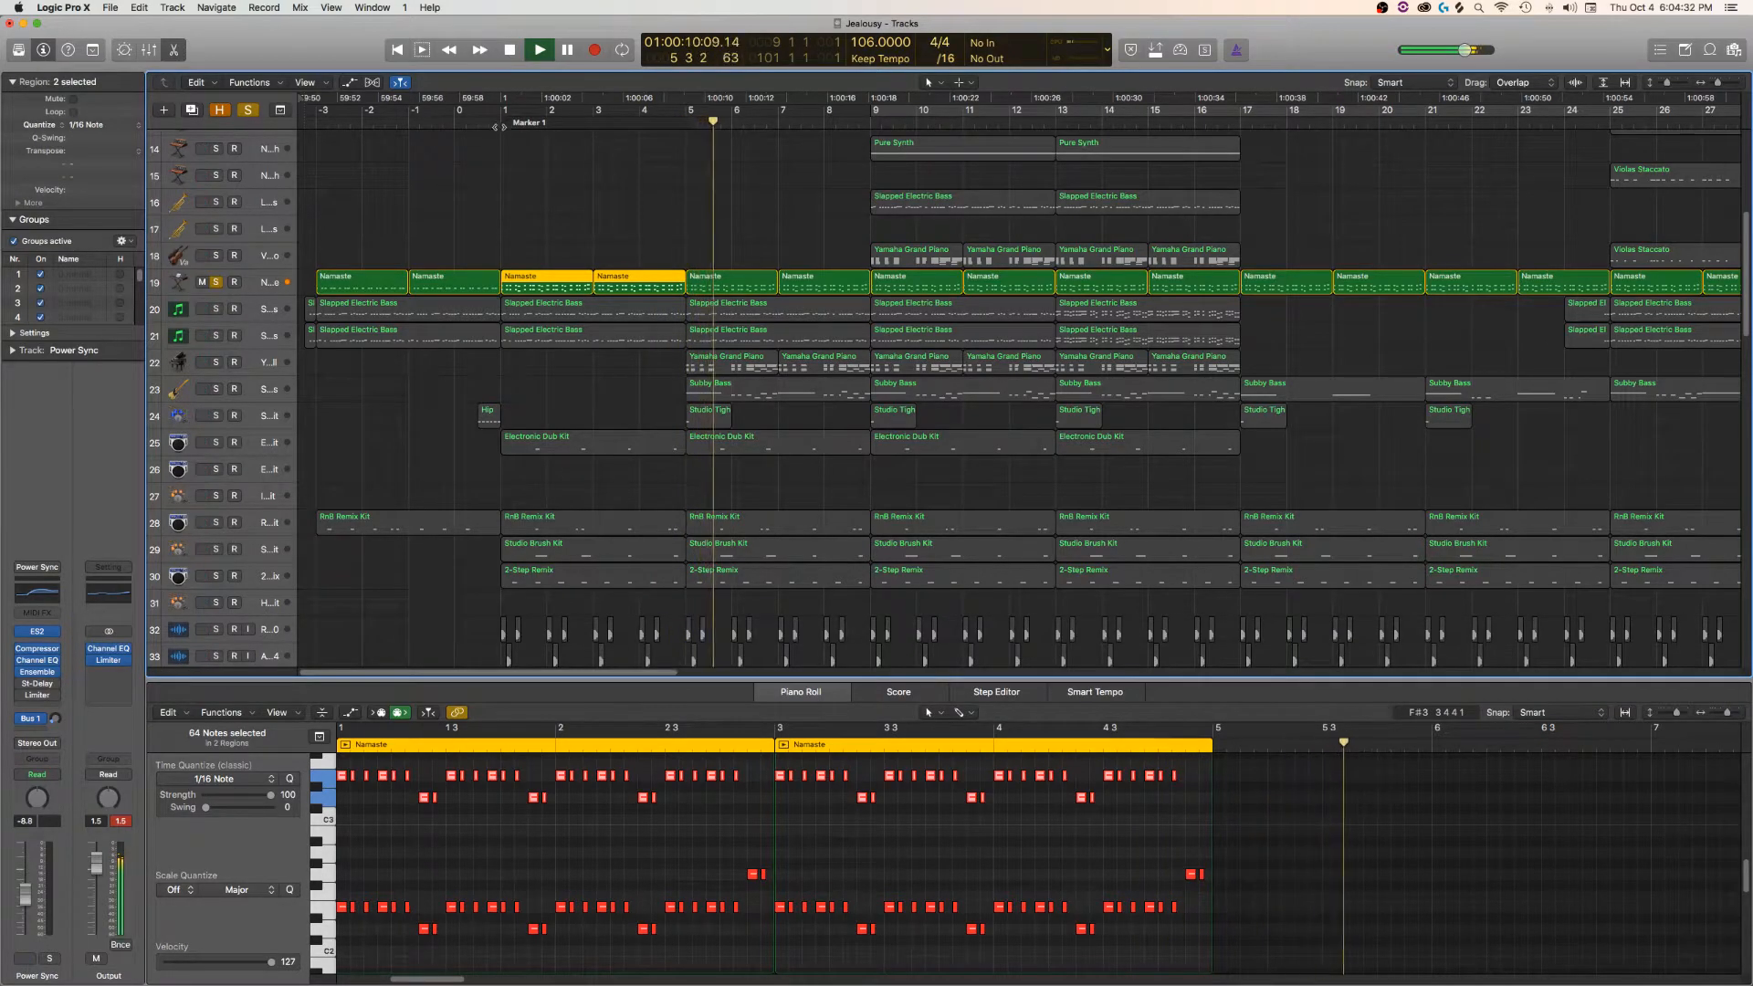
- Stop playback, clear the solo on Namaste track 19, deselect its regions, and save the project
key("space")
left_click(214, 282)
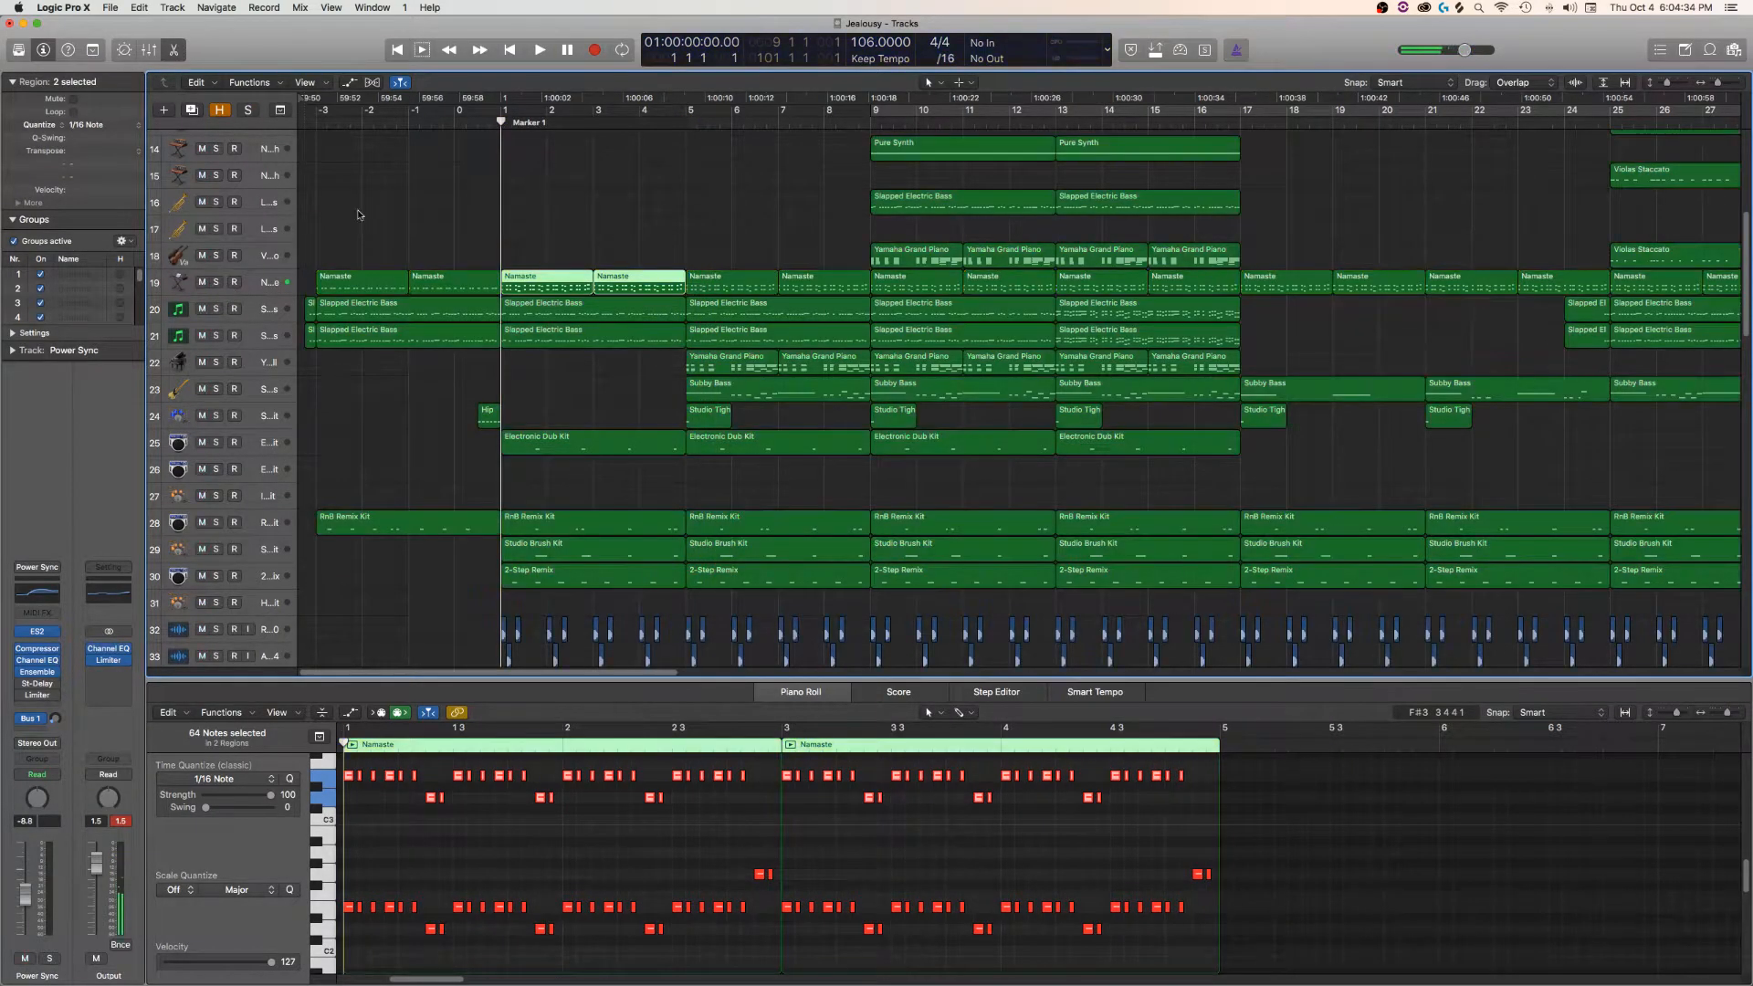
left_click(408, 209)
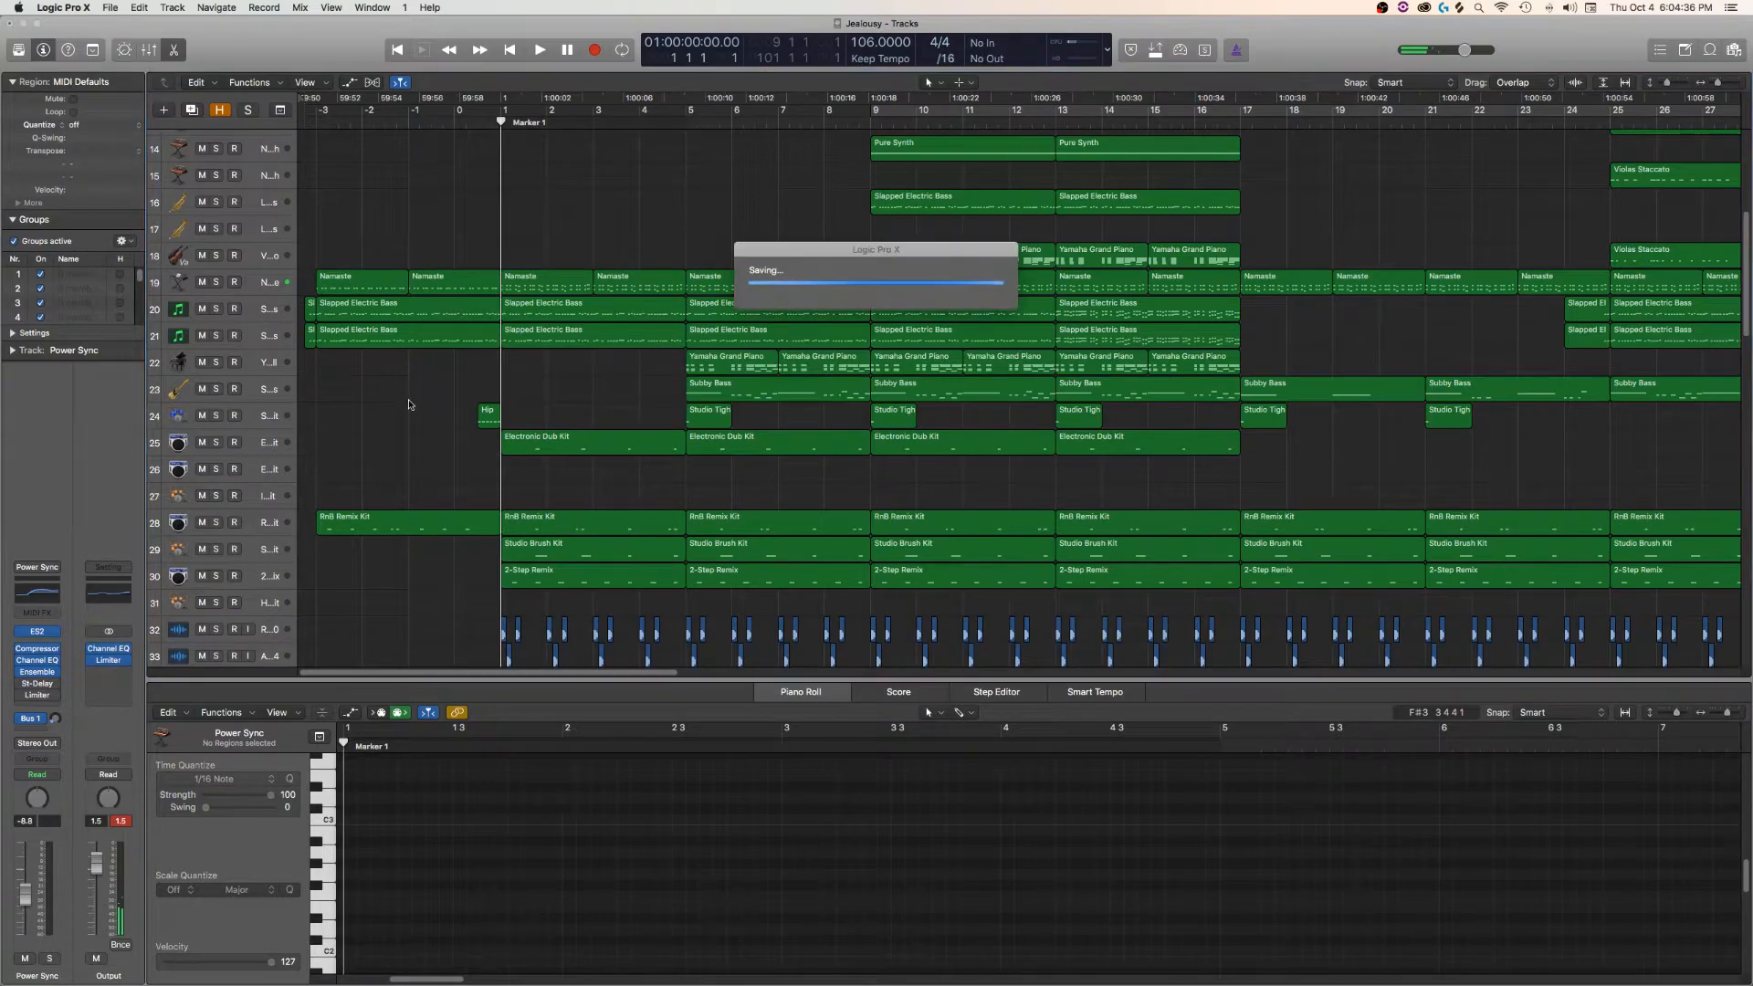
- Replay the full arrangement briefly from bar 1, stop it, and close the Piano Roll
key("space")
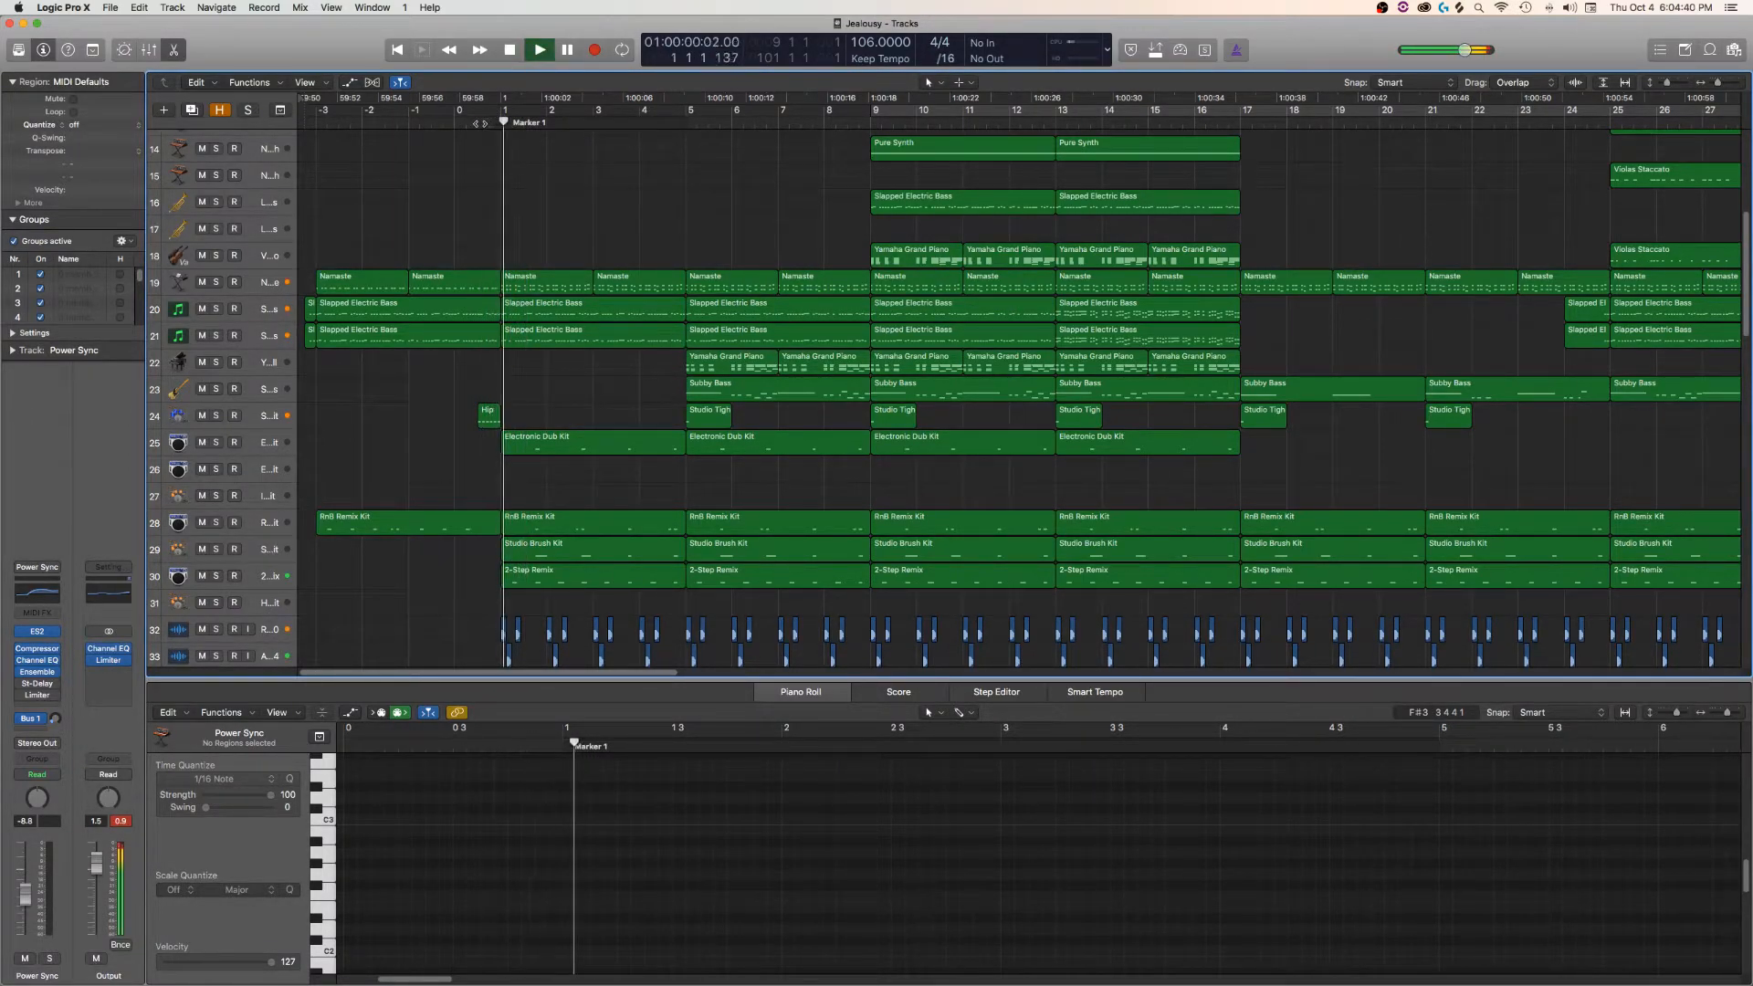
key("space")
scroll(468, 261, "down", 10)
key("e")
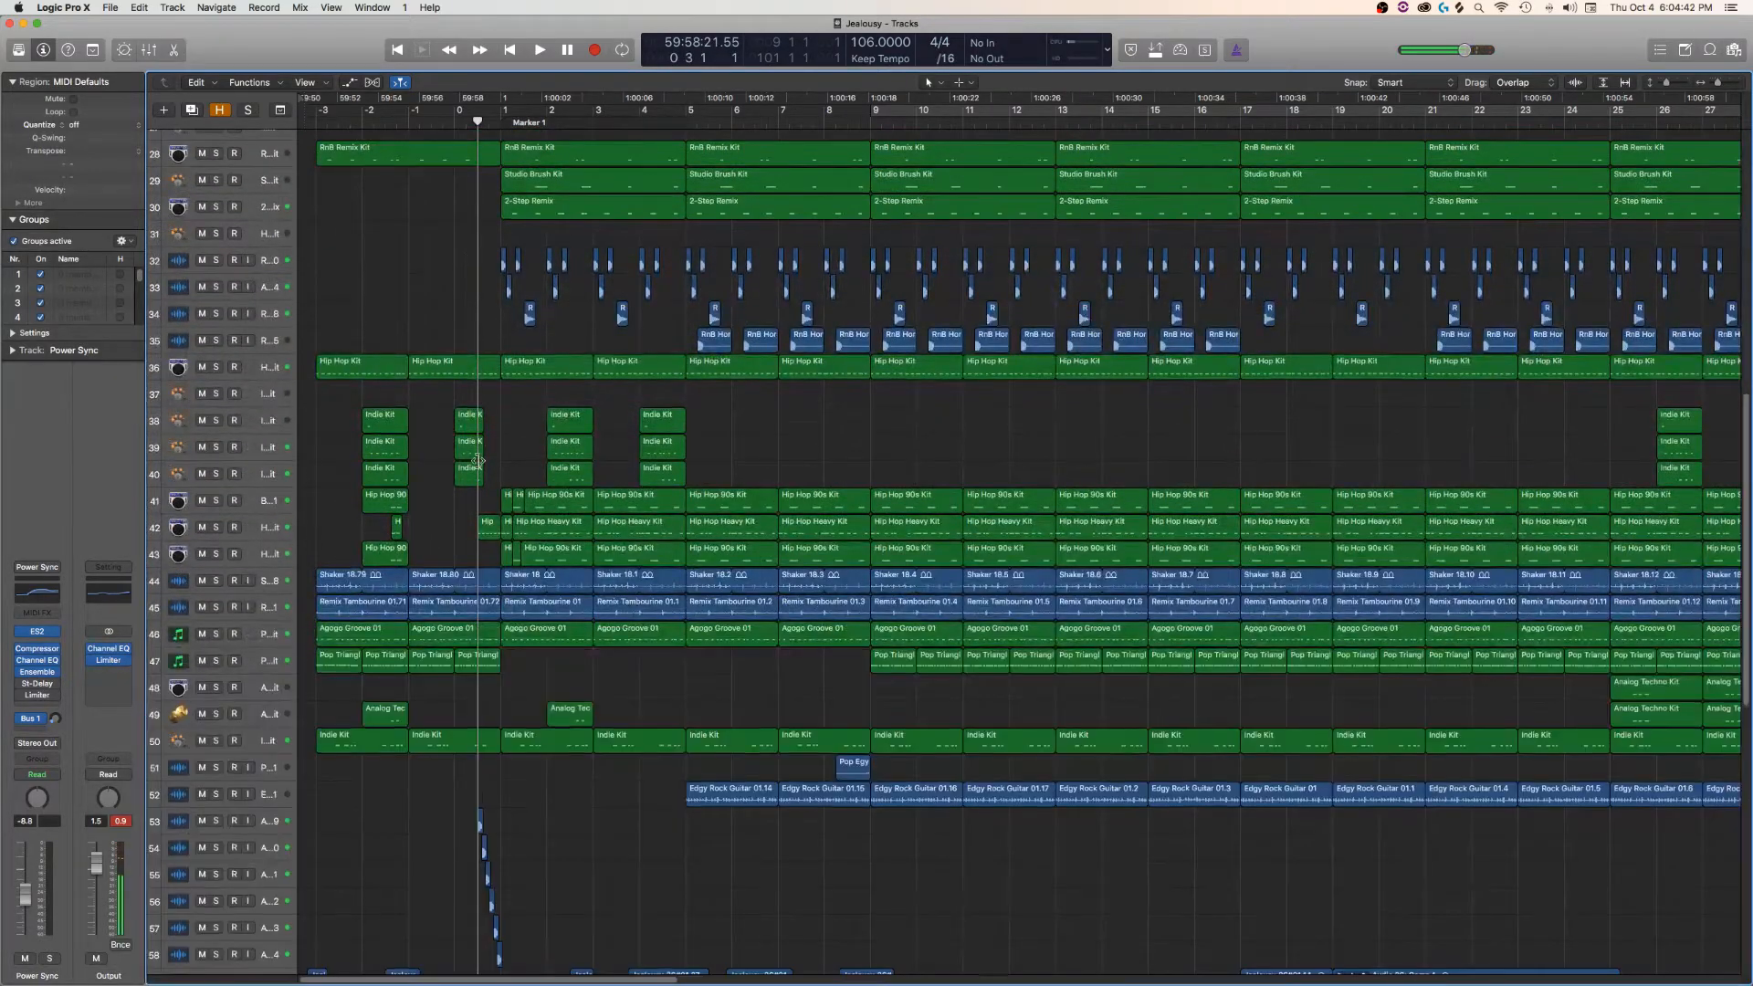
- Audition the short cascading clips before bar 1 by soloing audio tracks 53 to 58, and clear those solos
scroll(479, 461, "down", 6)
left_click(269, 604)
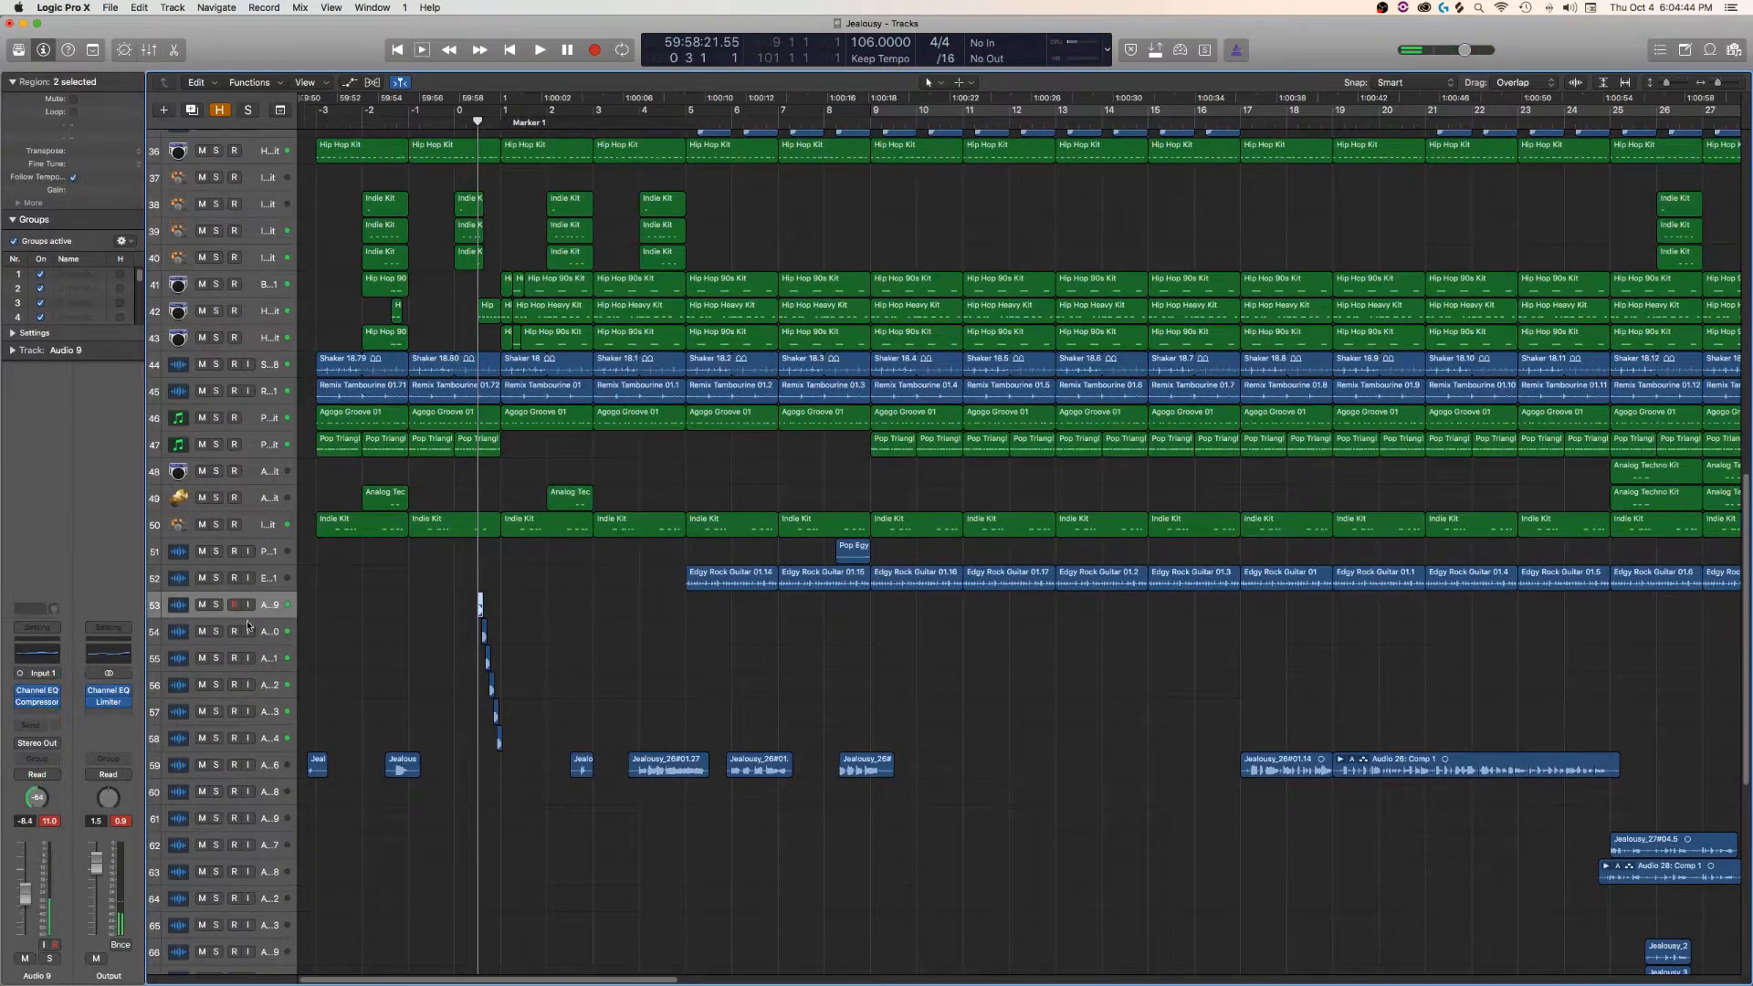
key("space")
left_click_drag(215, 605, 221, 741)
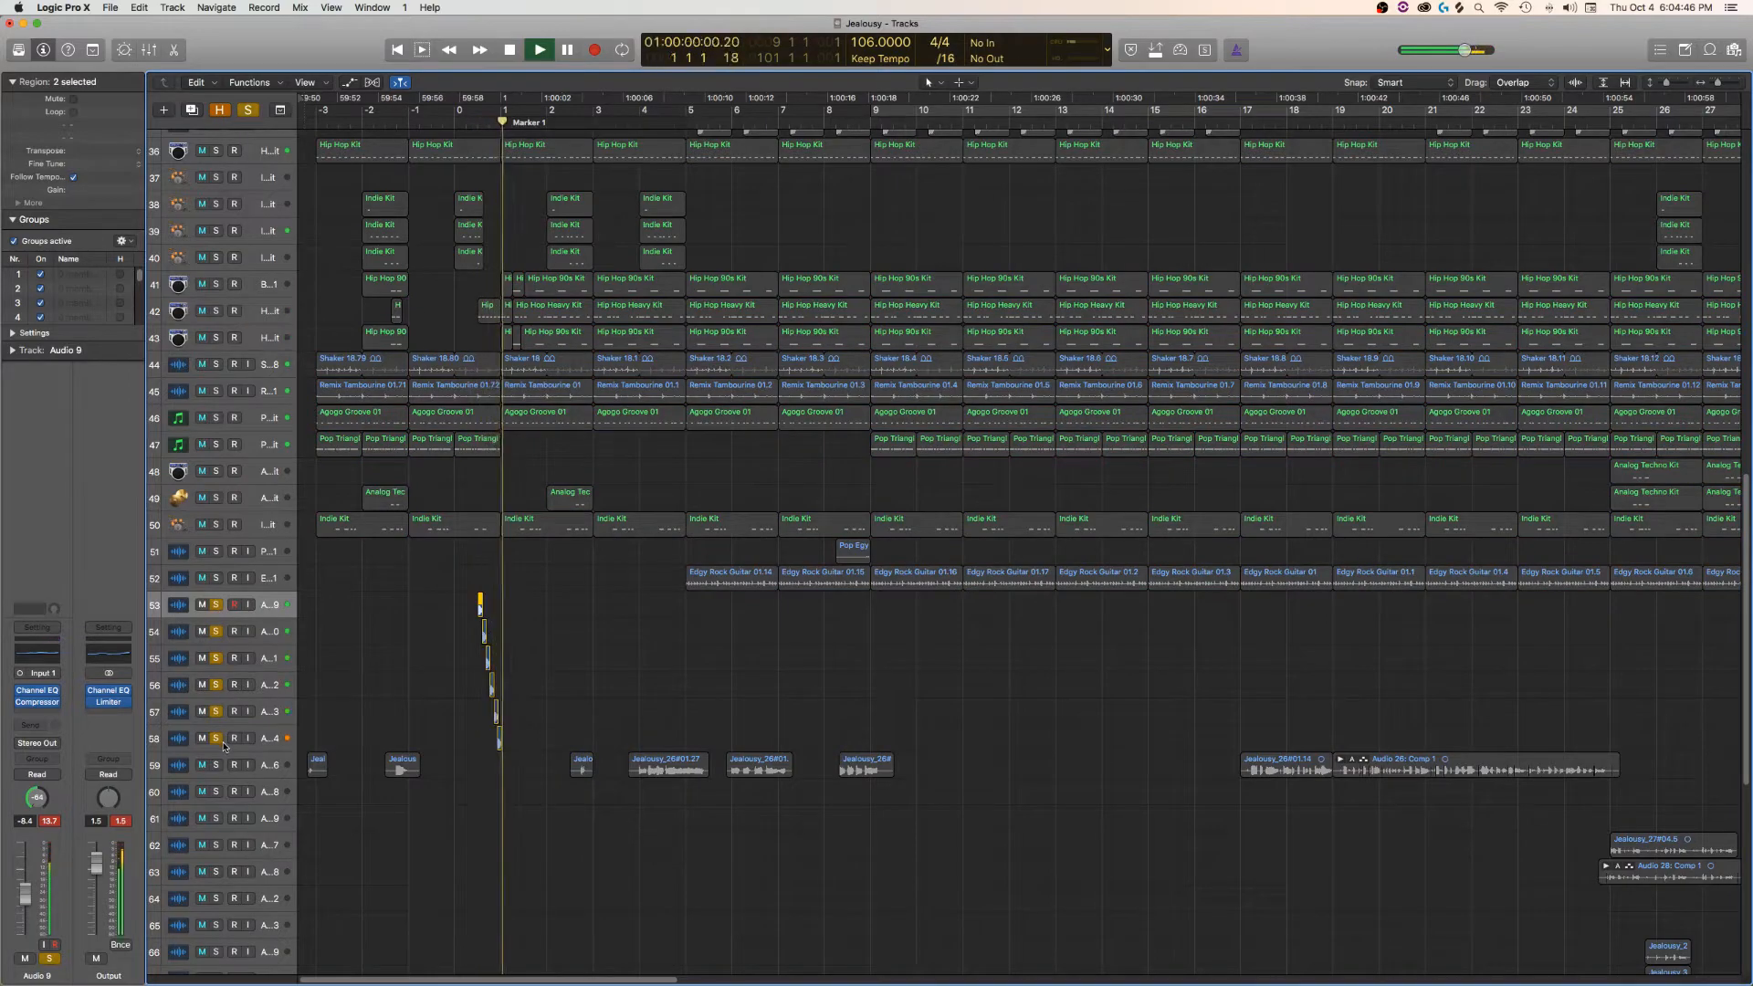
key("space")
left_click_drag(209, 660, 207, 601)
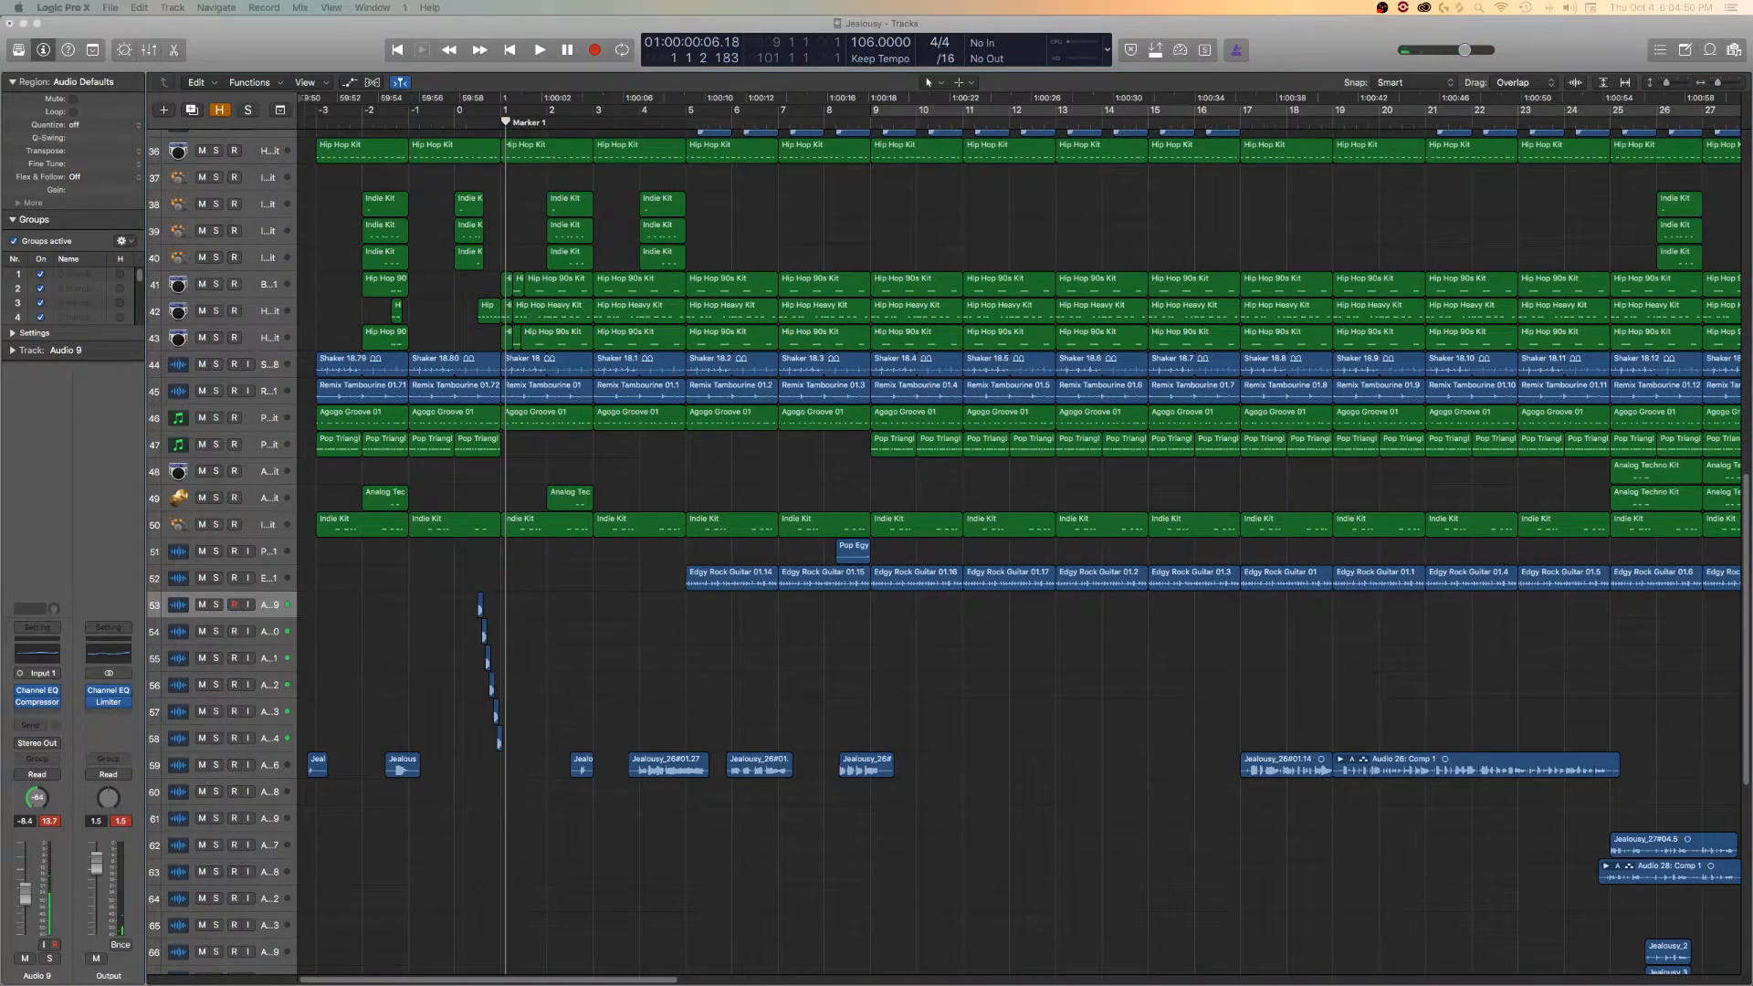
- Play the full arrangement with no solos and restart it from just before bar 1
left_click(665, 579)
key("space")
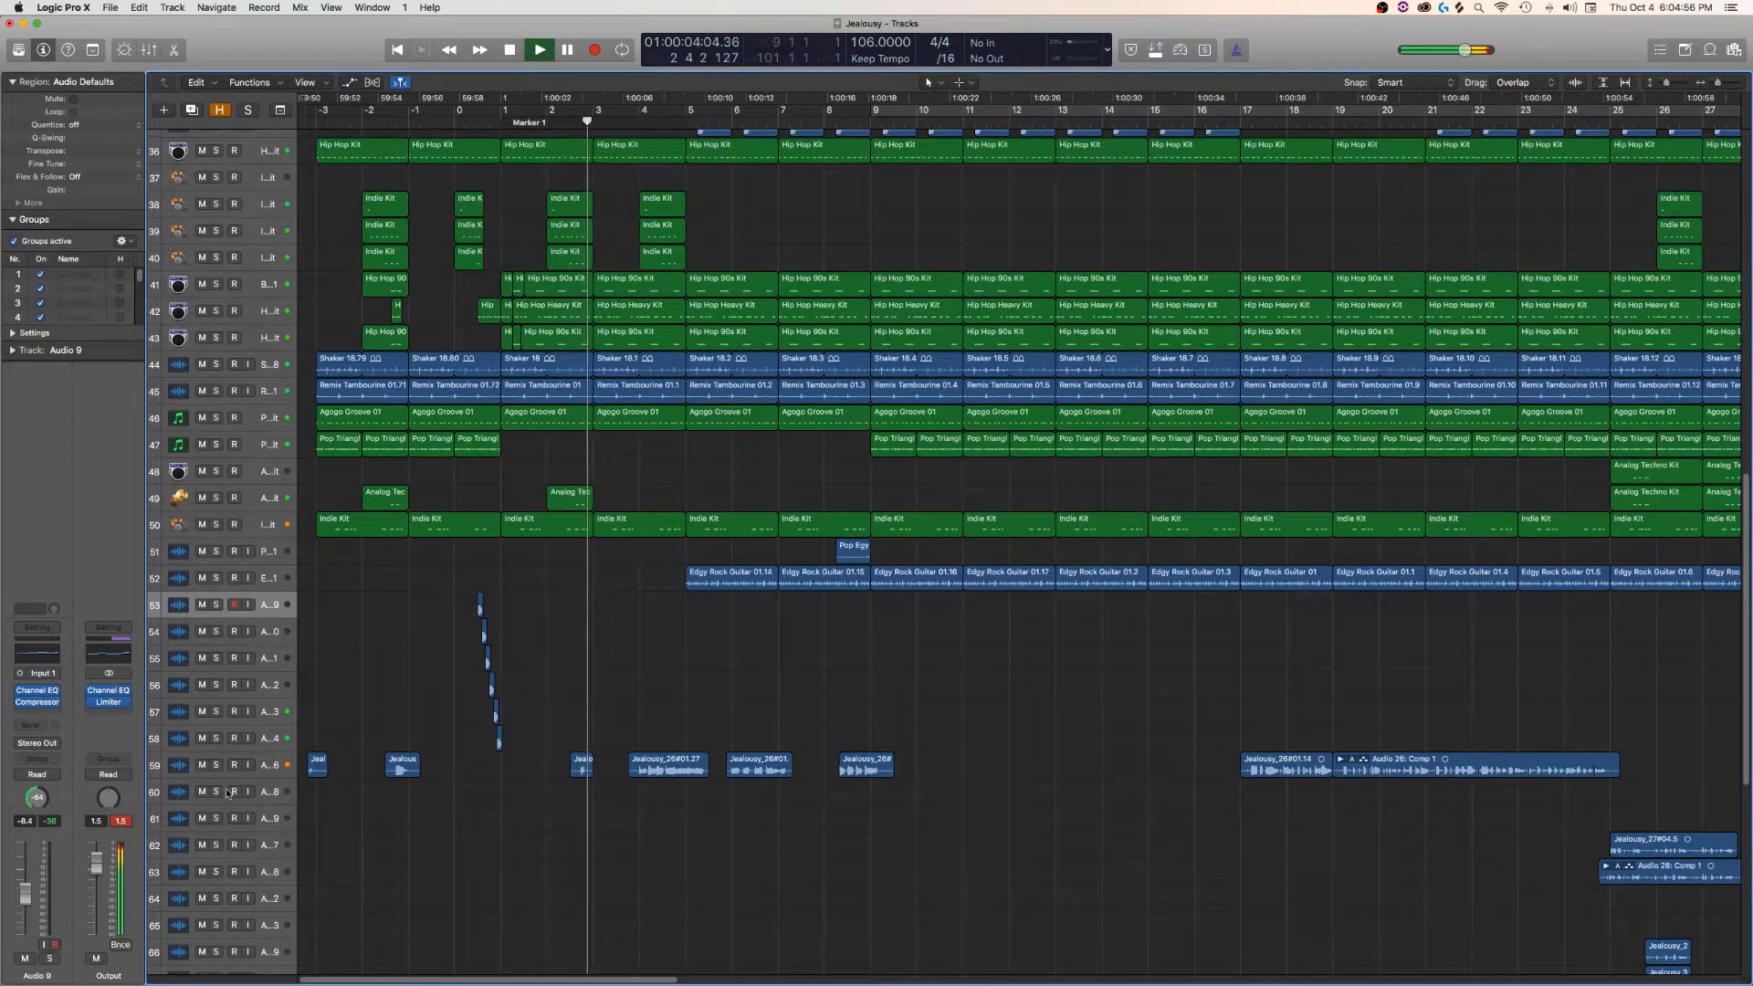
scroll(514, 373, "up", 3)
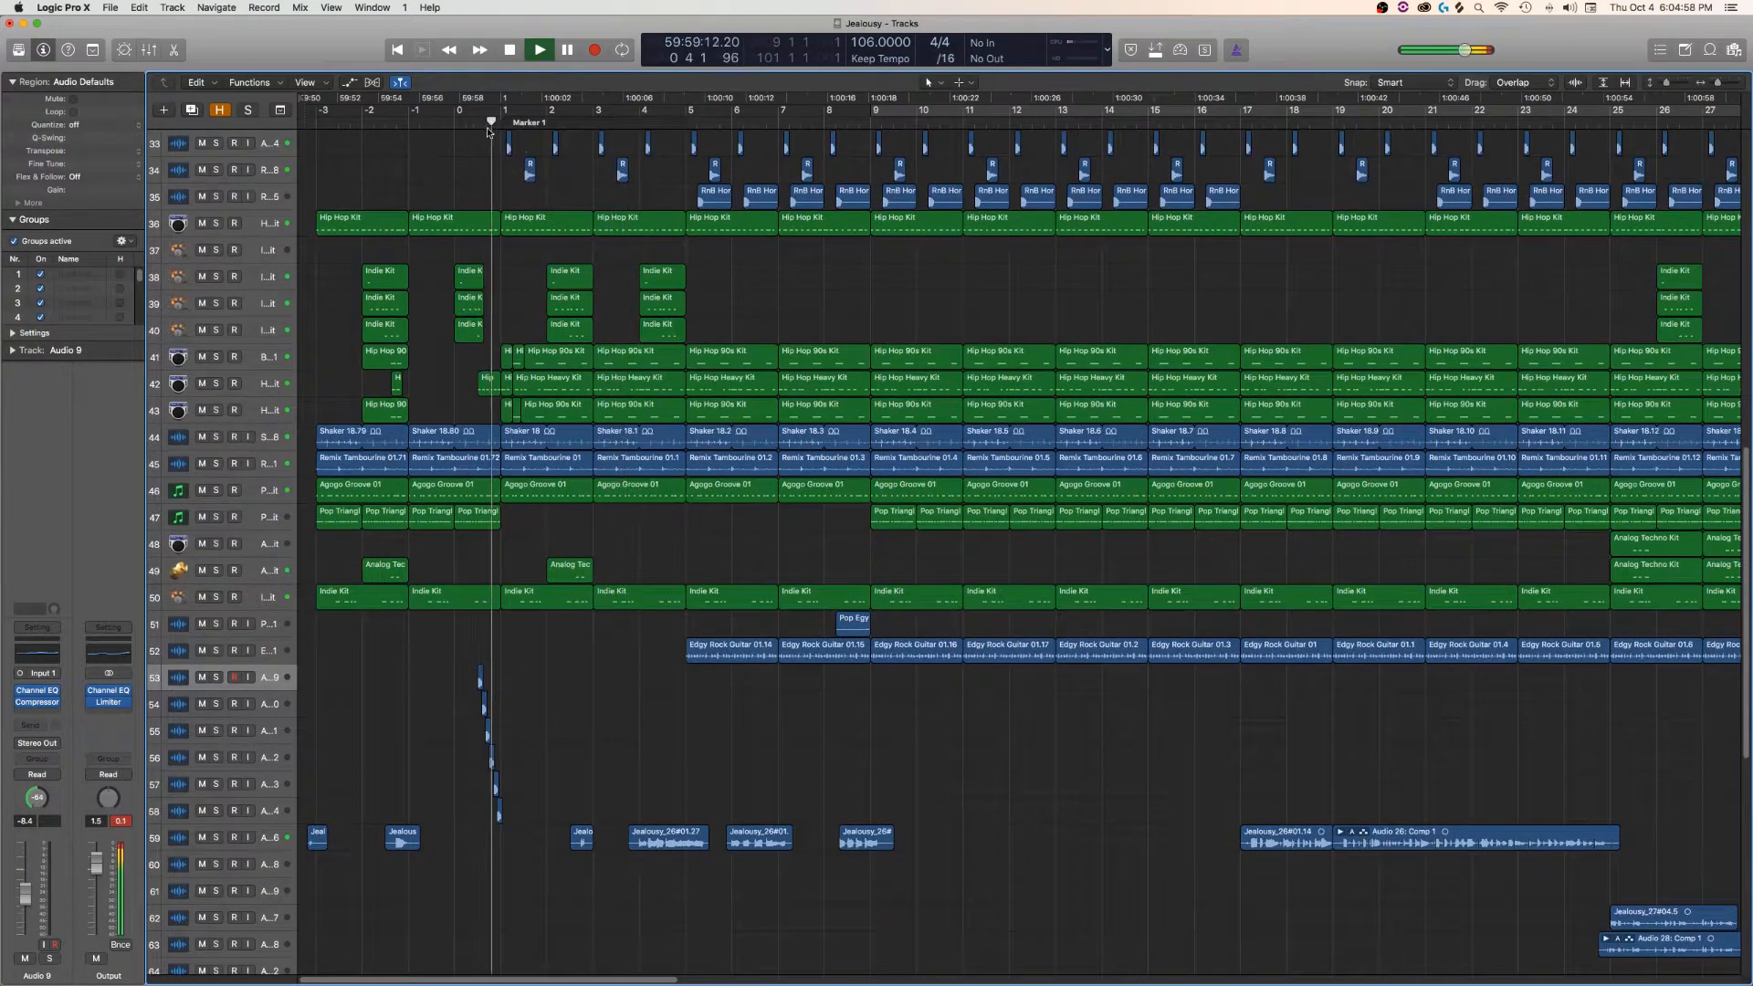
scroll(488, 131, "up", 4)
- Solo audio tracks 32, 33 and 34, audition them together from around bar 1, and clear all solos
left_click(218, 236)
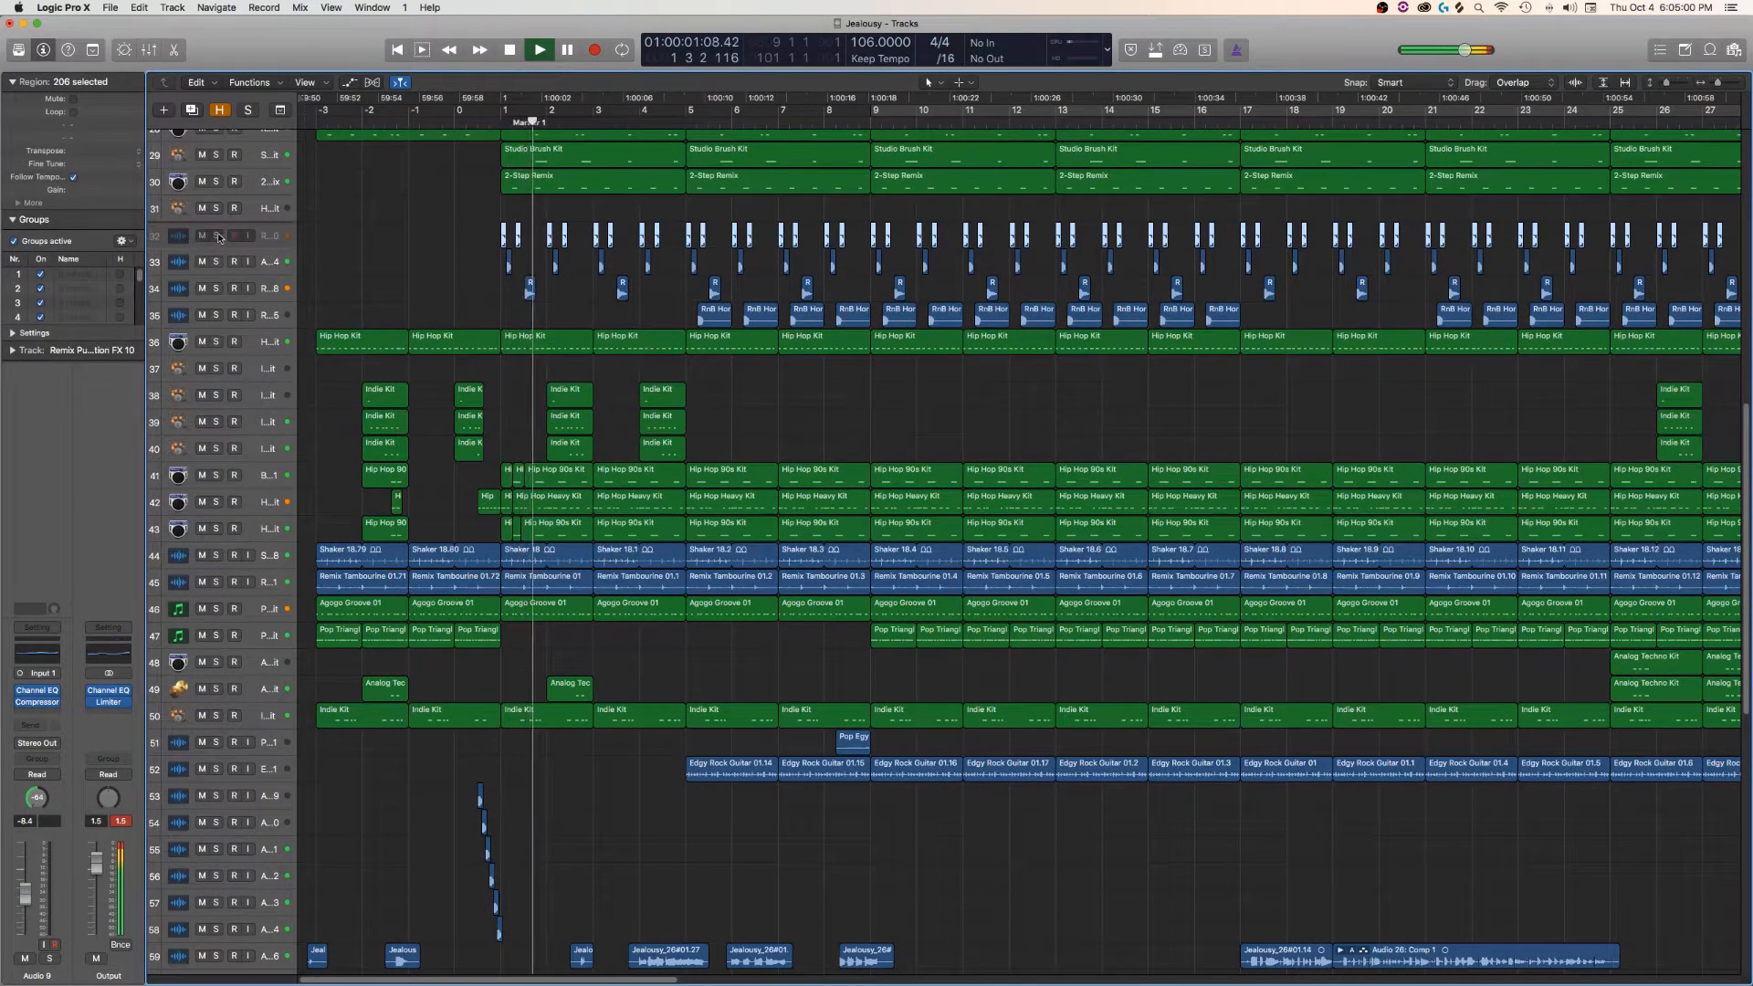
left_click(218, 236)
left_click(218, 262)
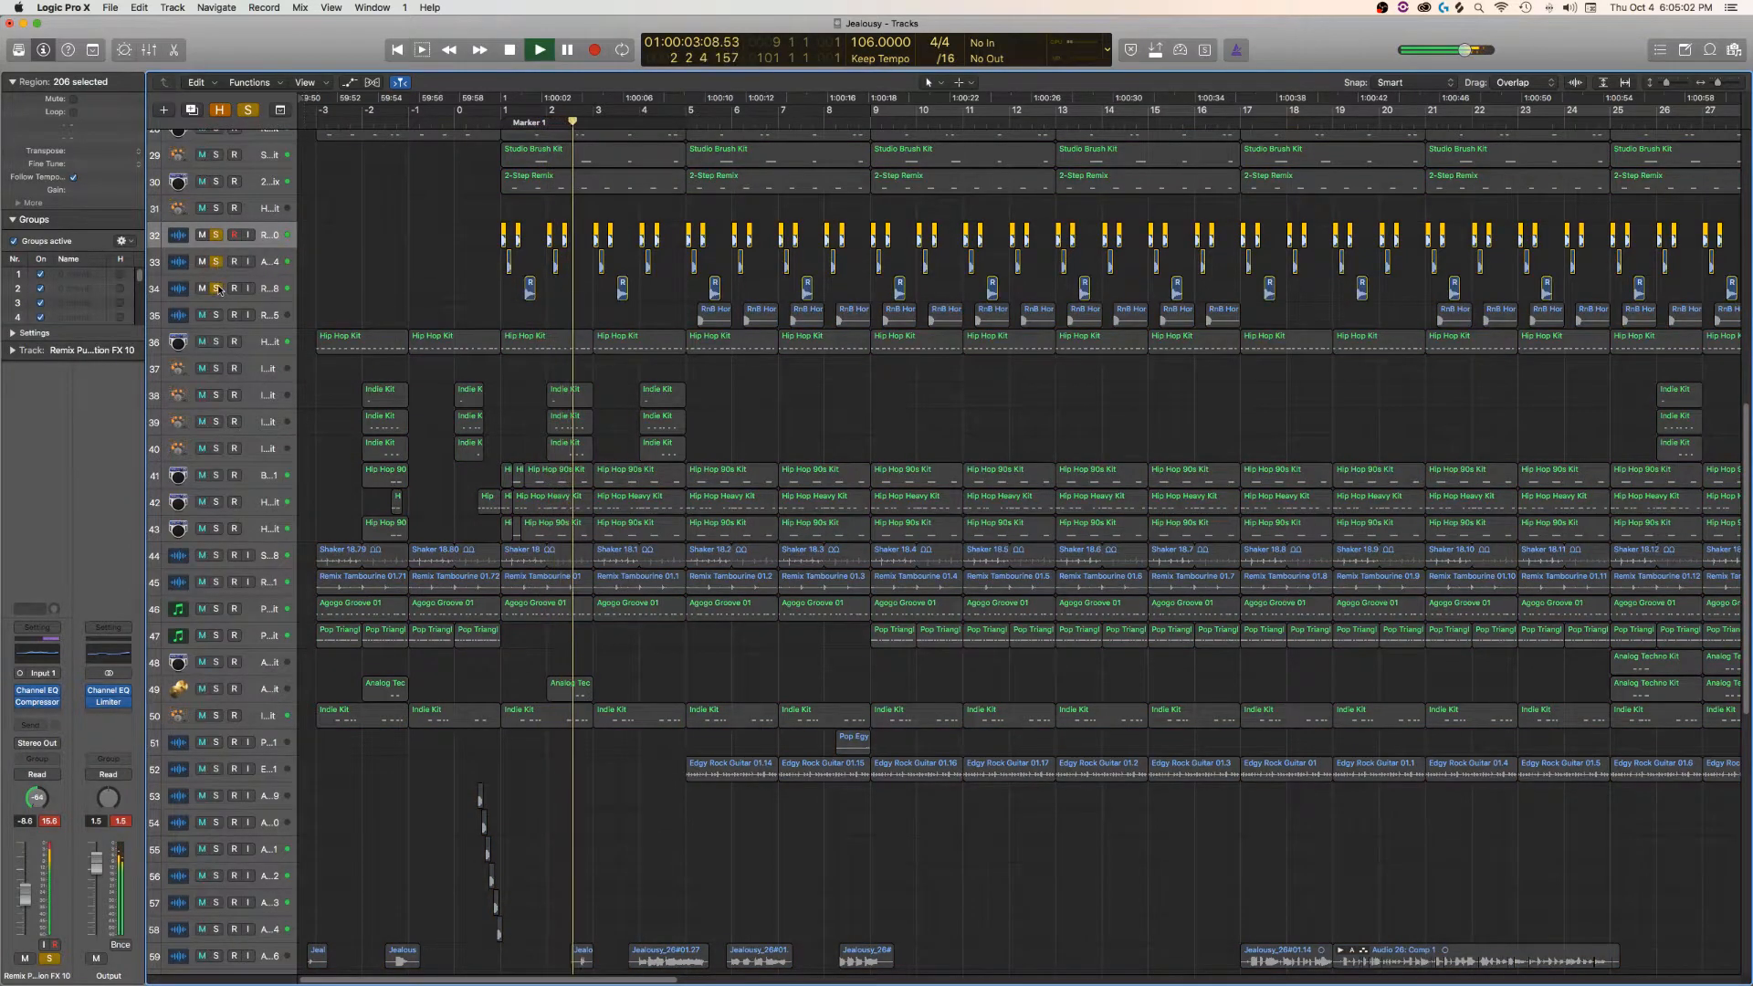
left_click(218, 288)
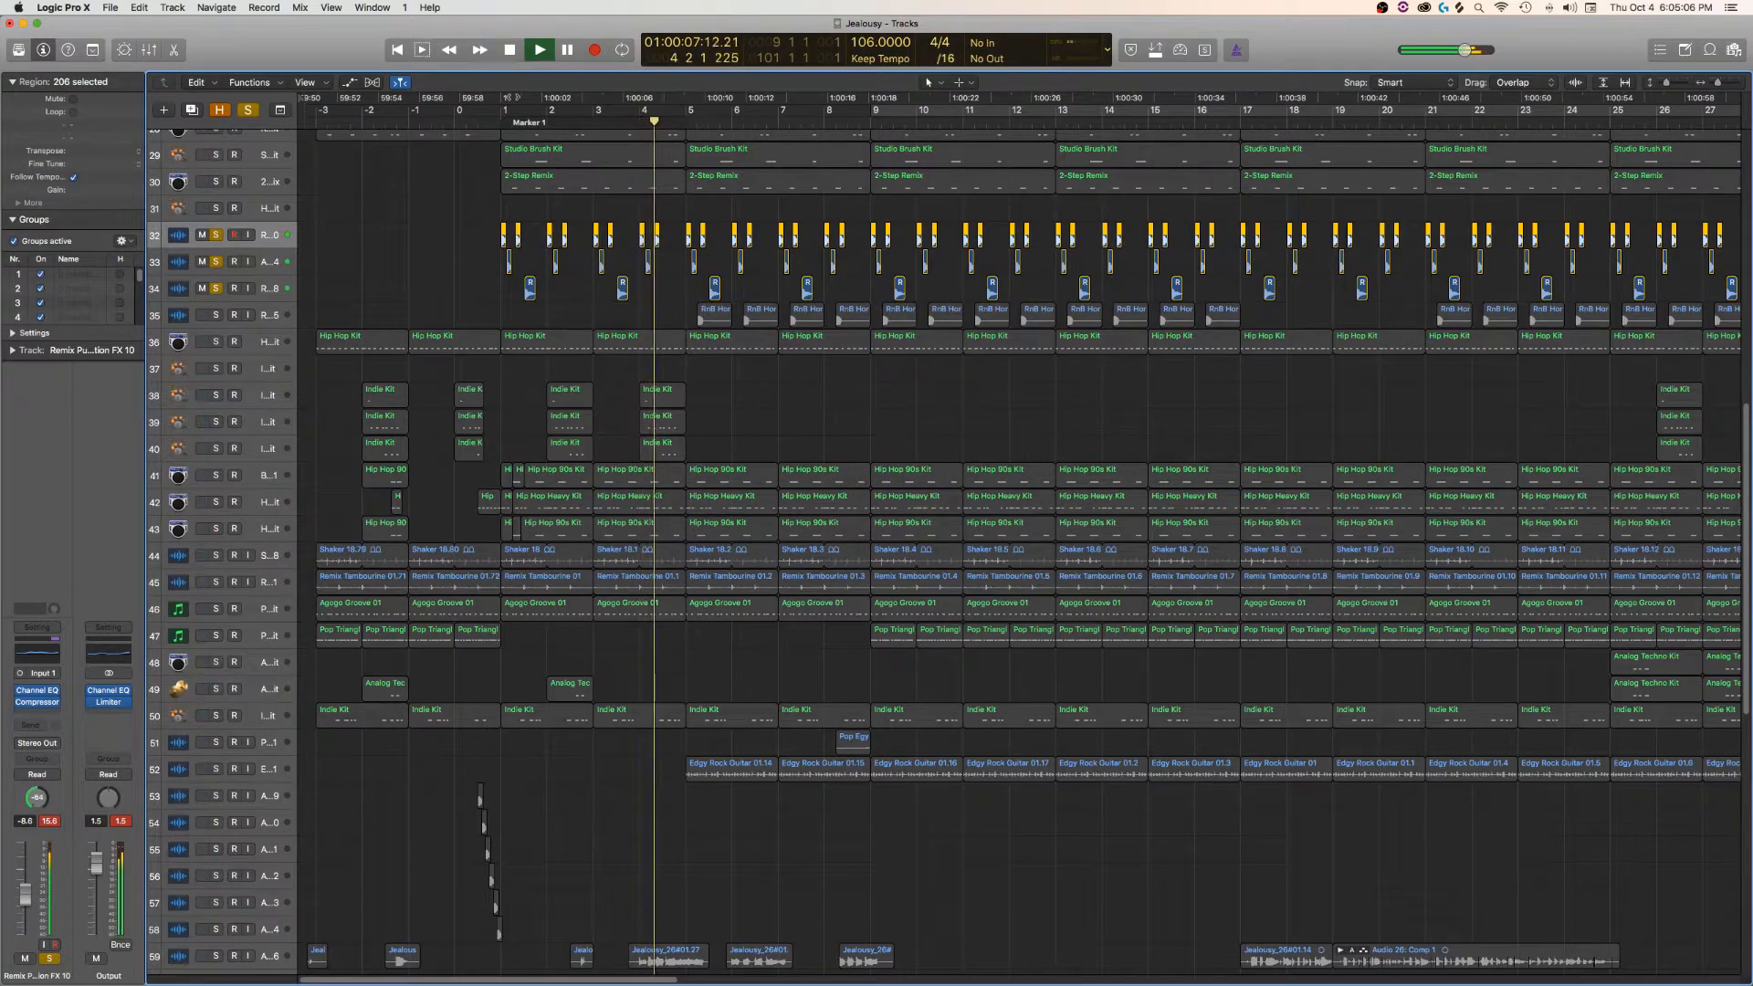
key("Return")
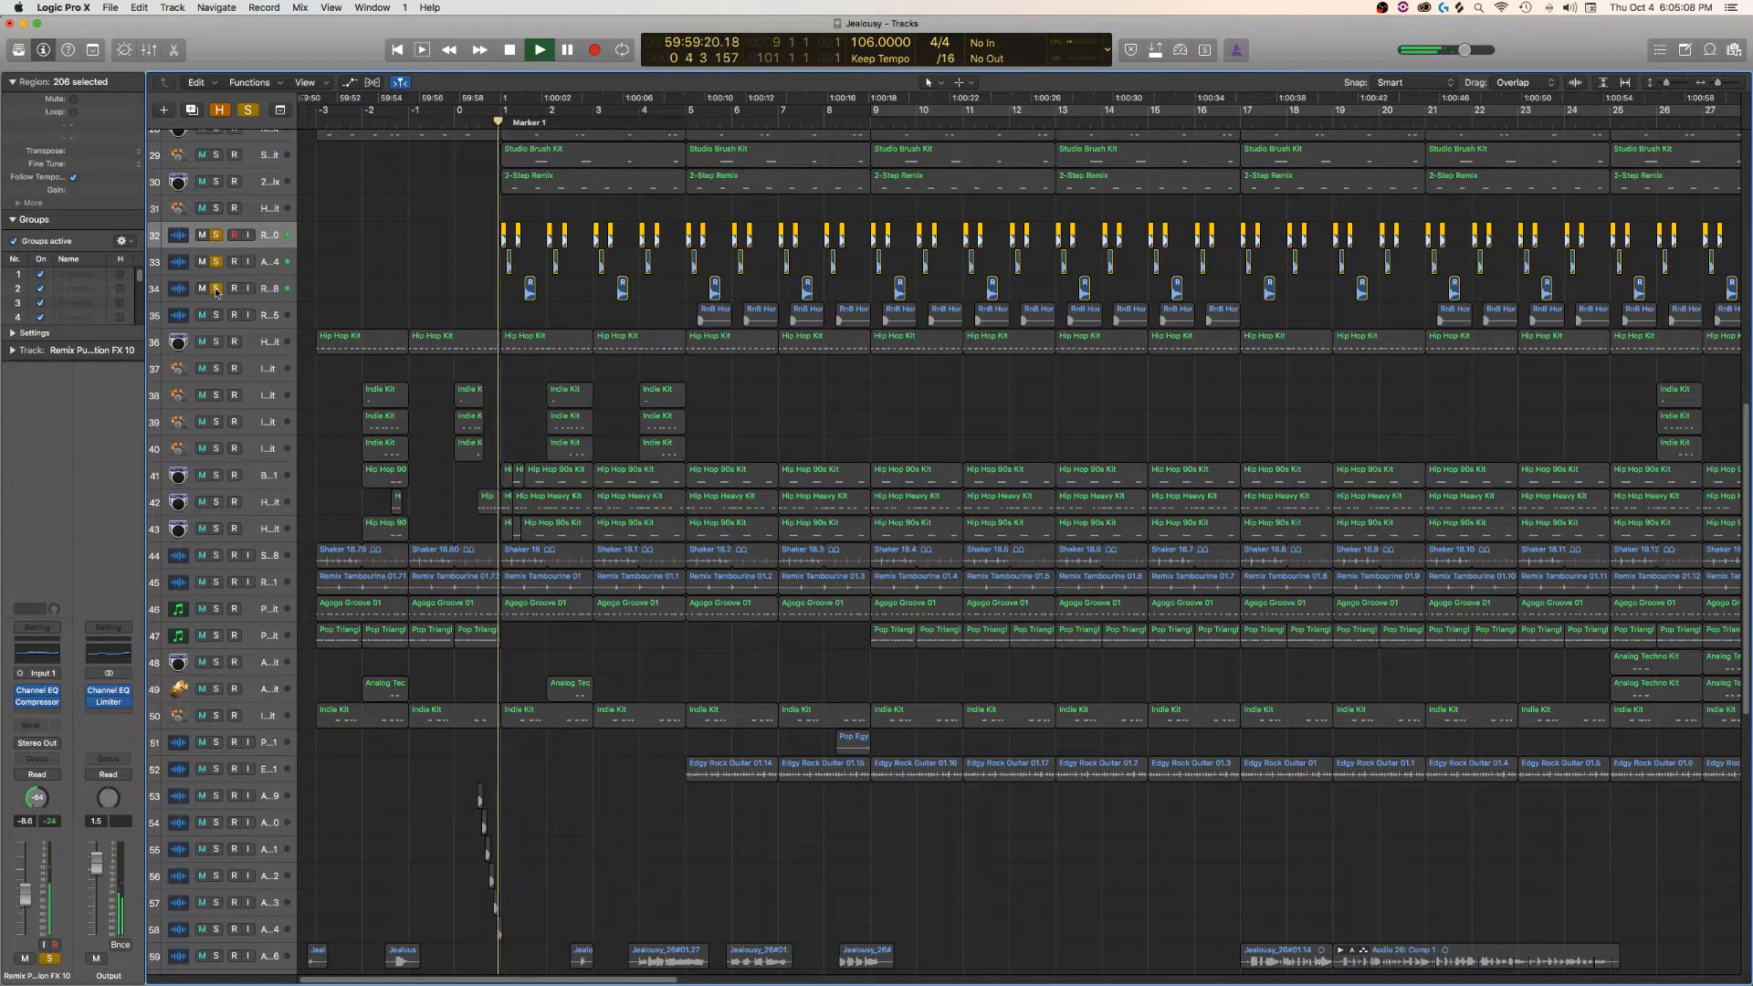
left_click(247, 109)
- Solo percussion tracks 36 to 47 starting with the Hip Hop Kit, and audition track 35 along with them
left_click(218, 343)
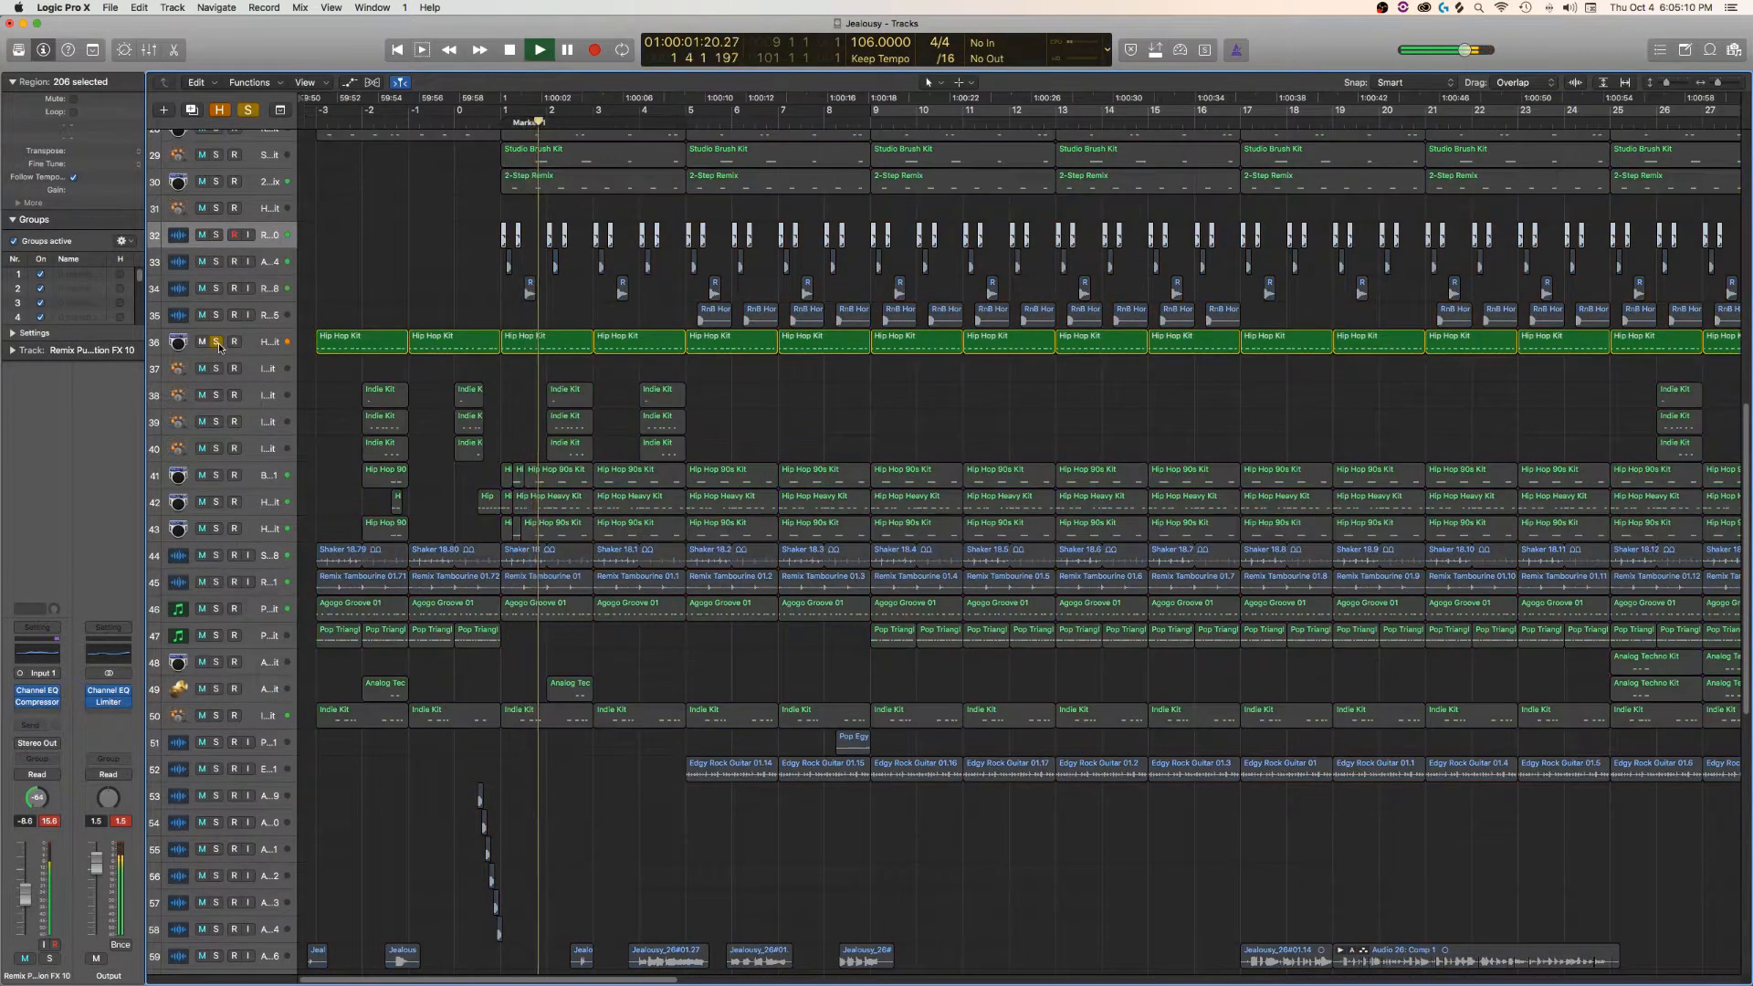
left_click_drag(220, 374, 220, 636)
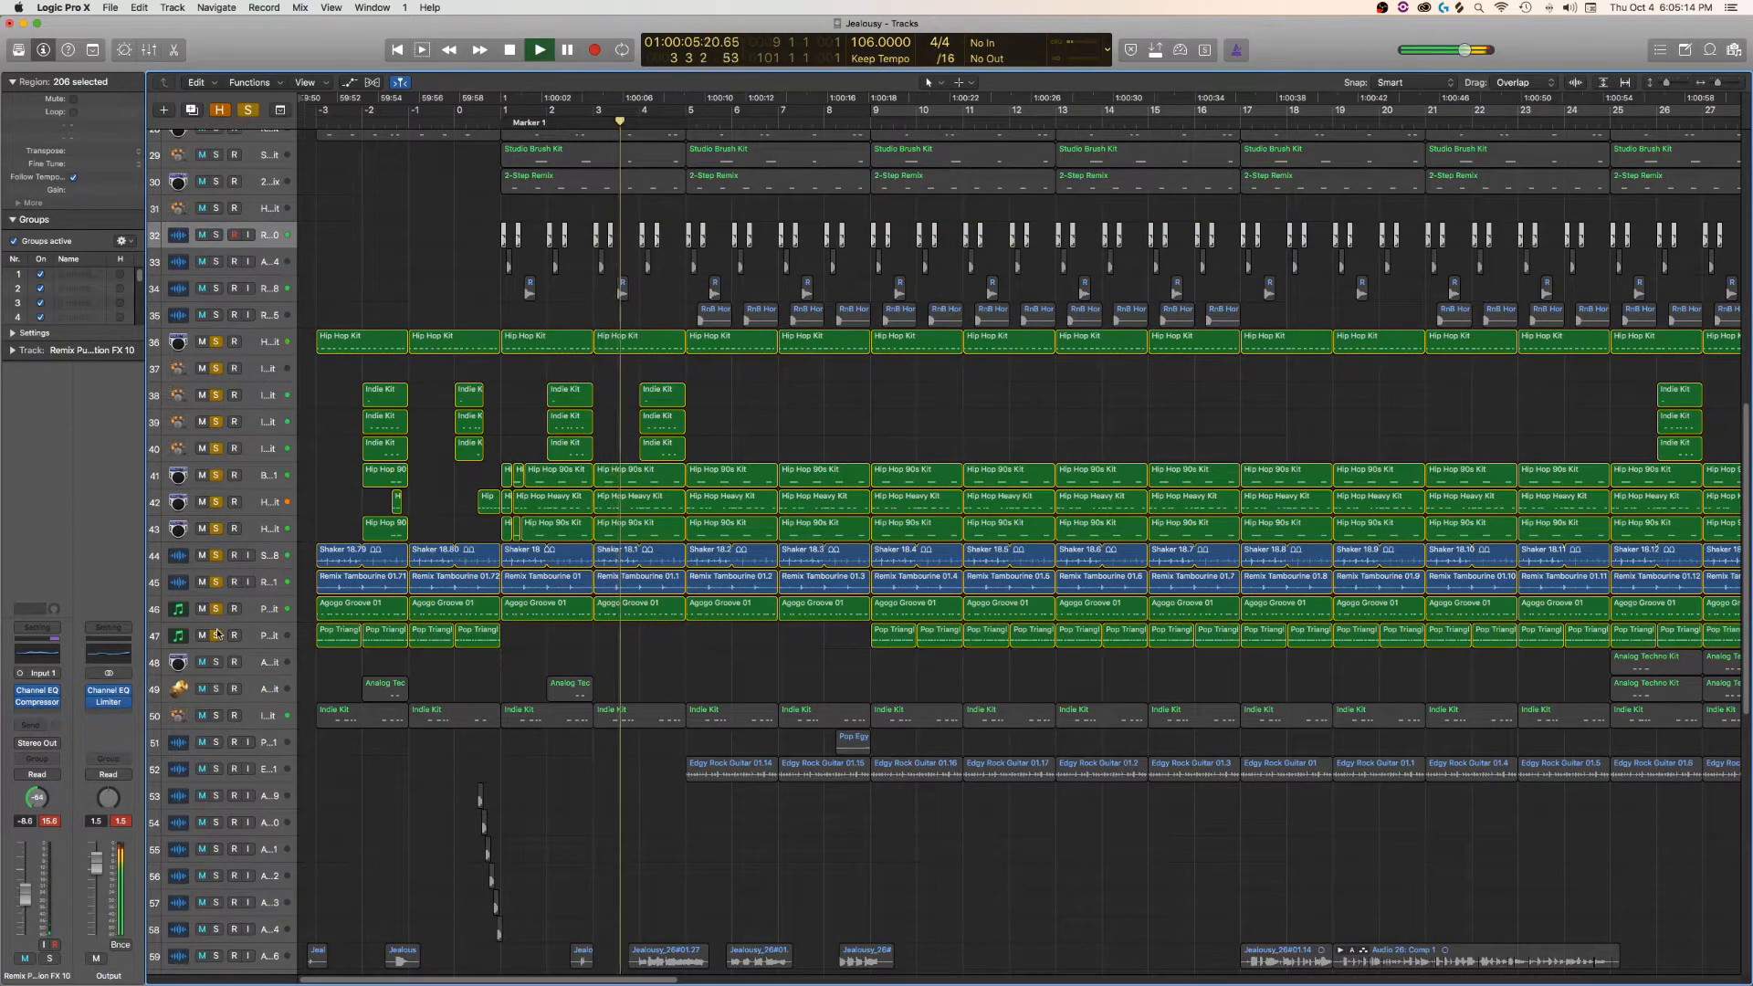
scroll(548, 516, "up", 4)
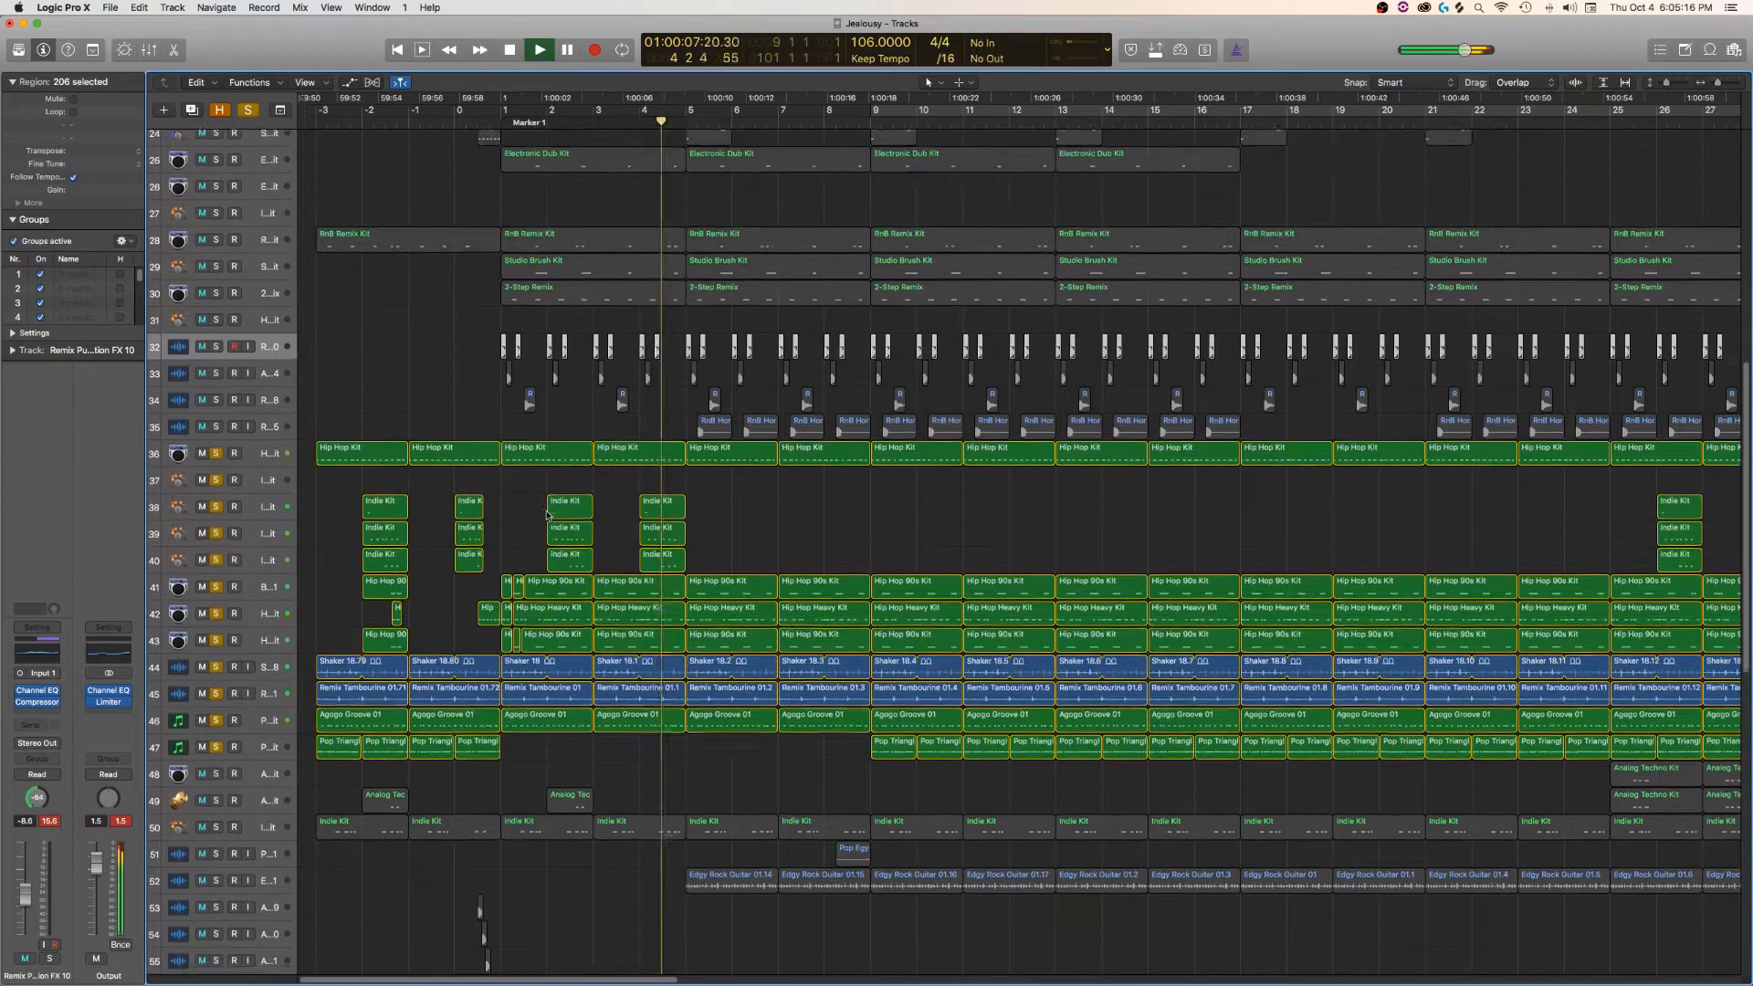
left_click(217, 434)
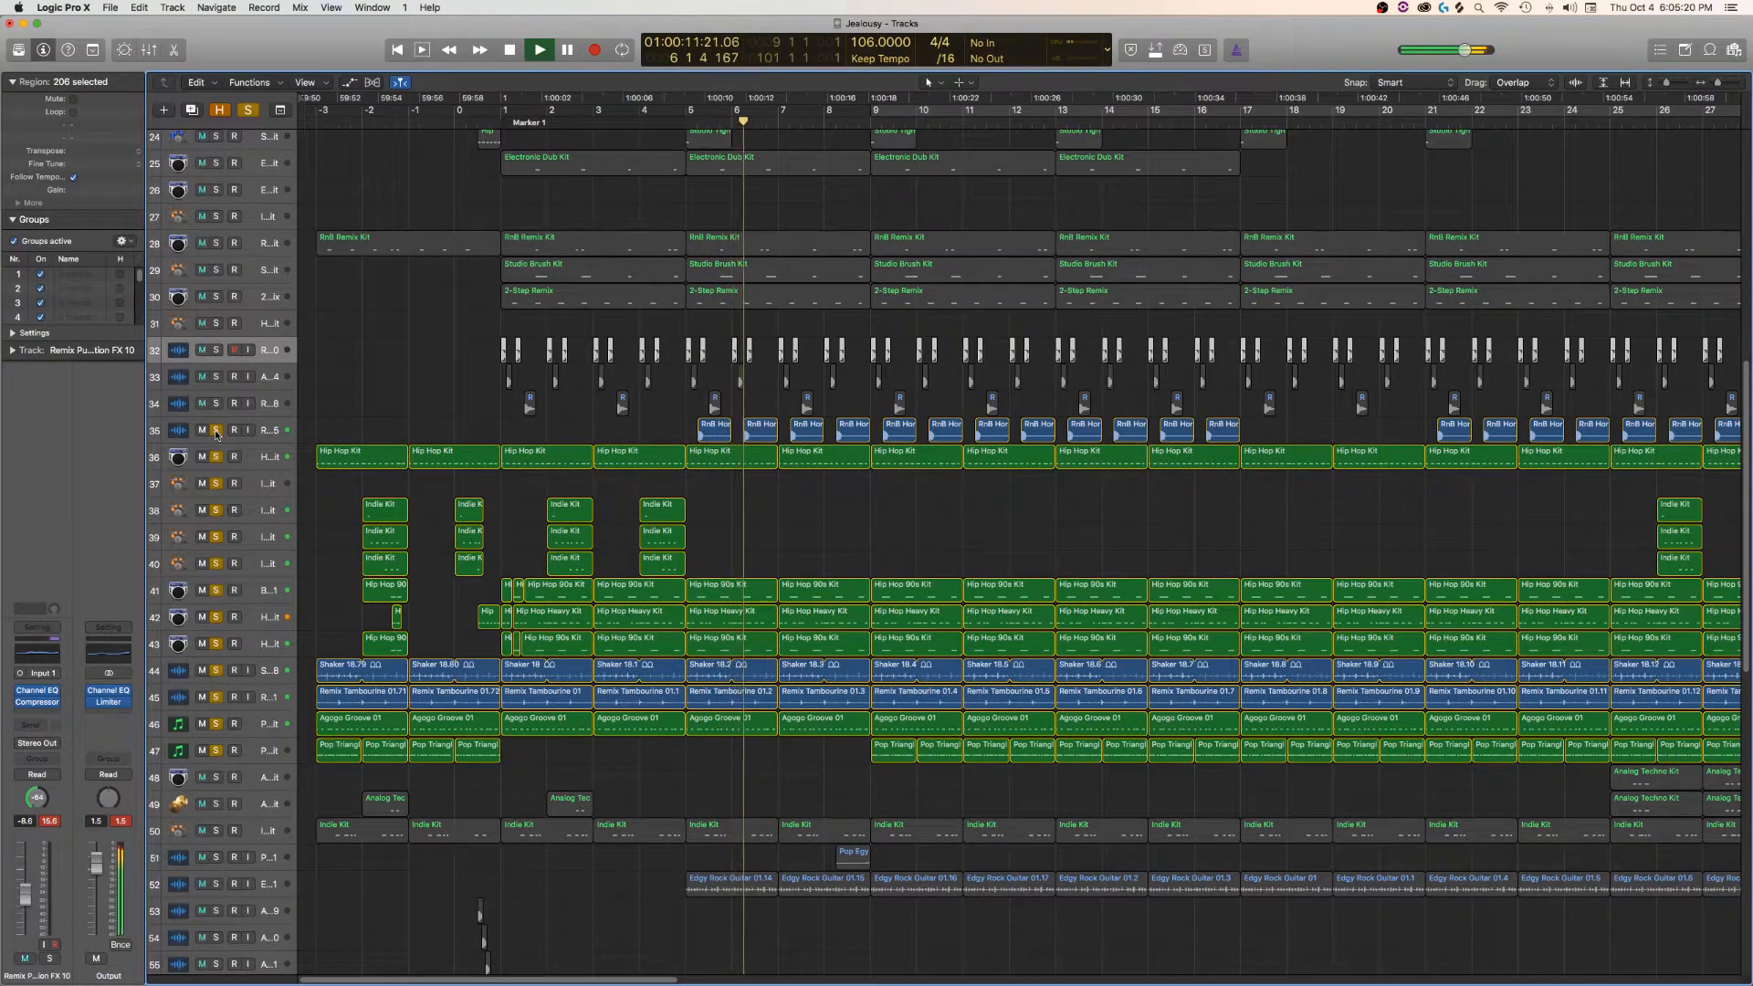
- Restart playback just before bar 1 and add tracks 28 to 30 and 22 to 25 to the soloed percussion
scroll(495, 243, "up", 10)
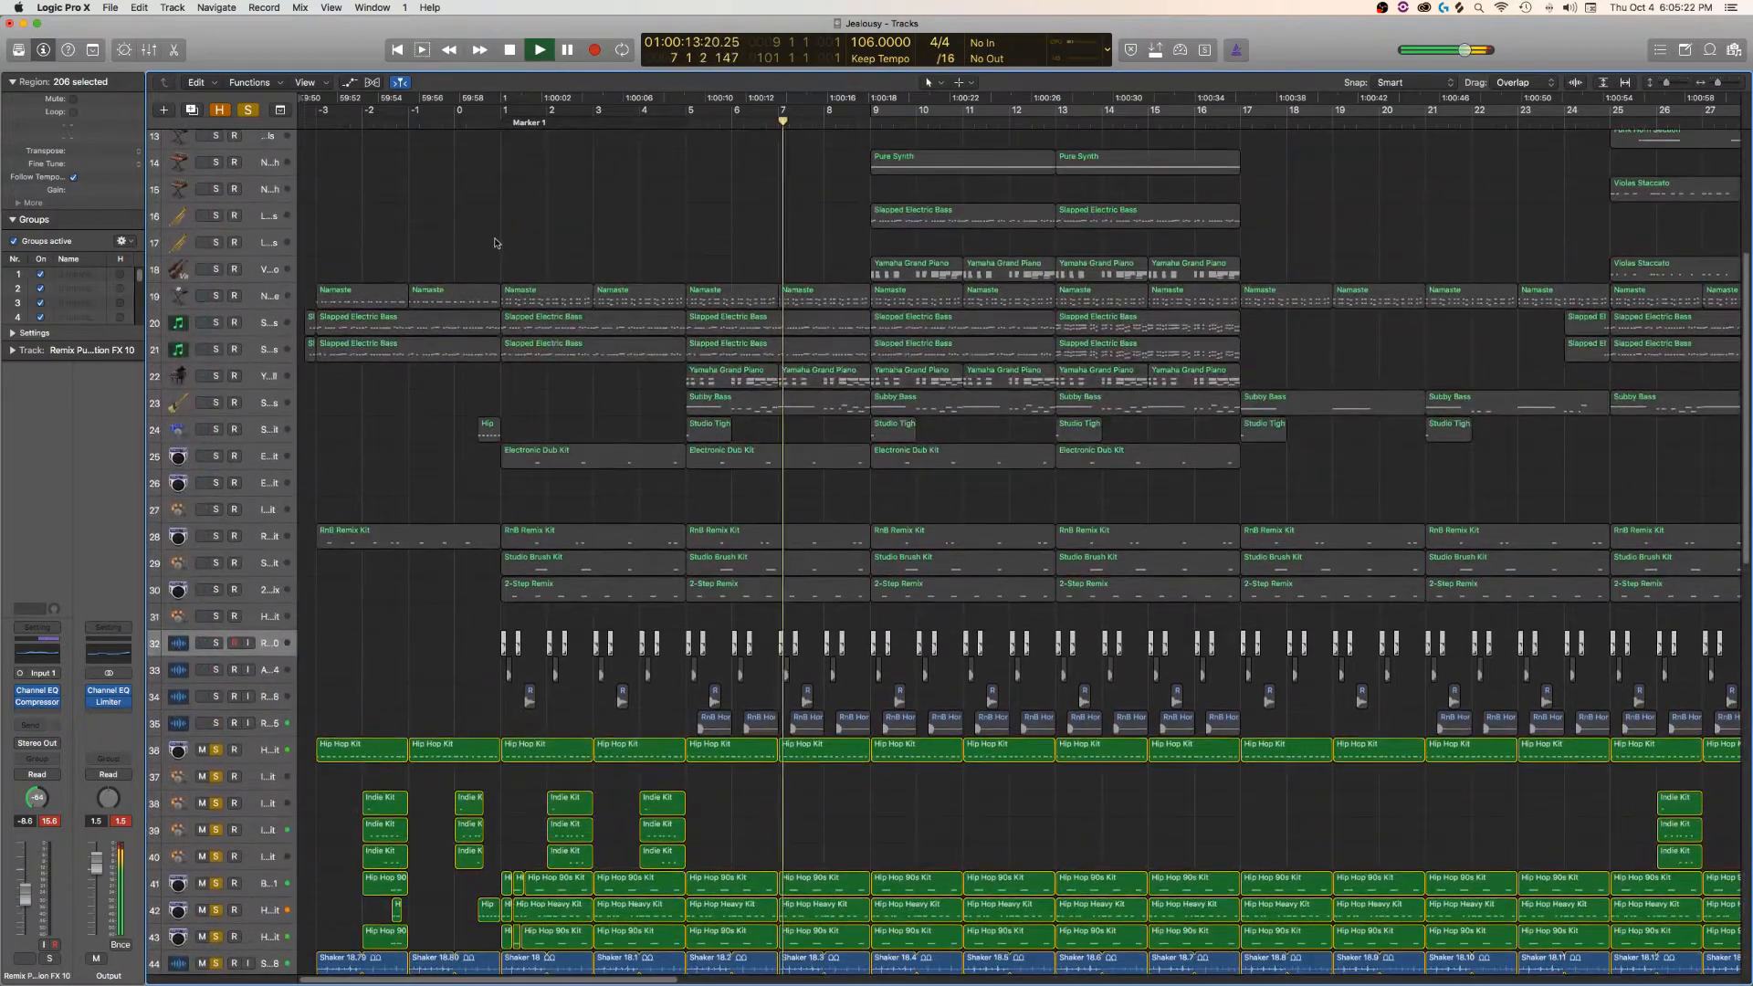
left_click(482, 121)
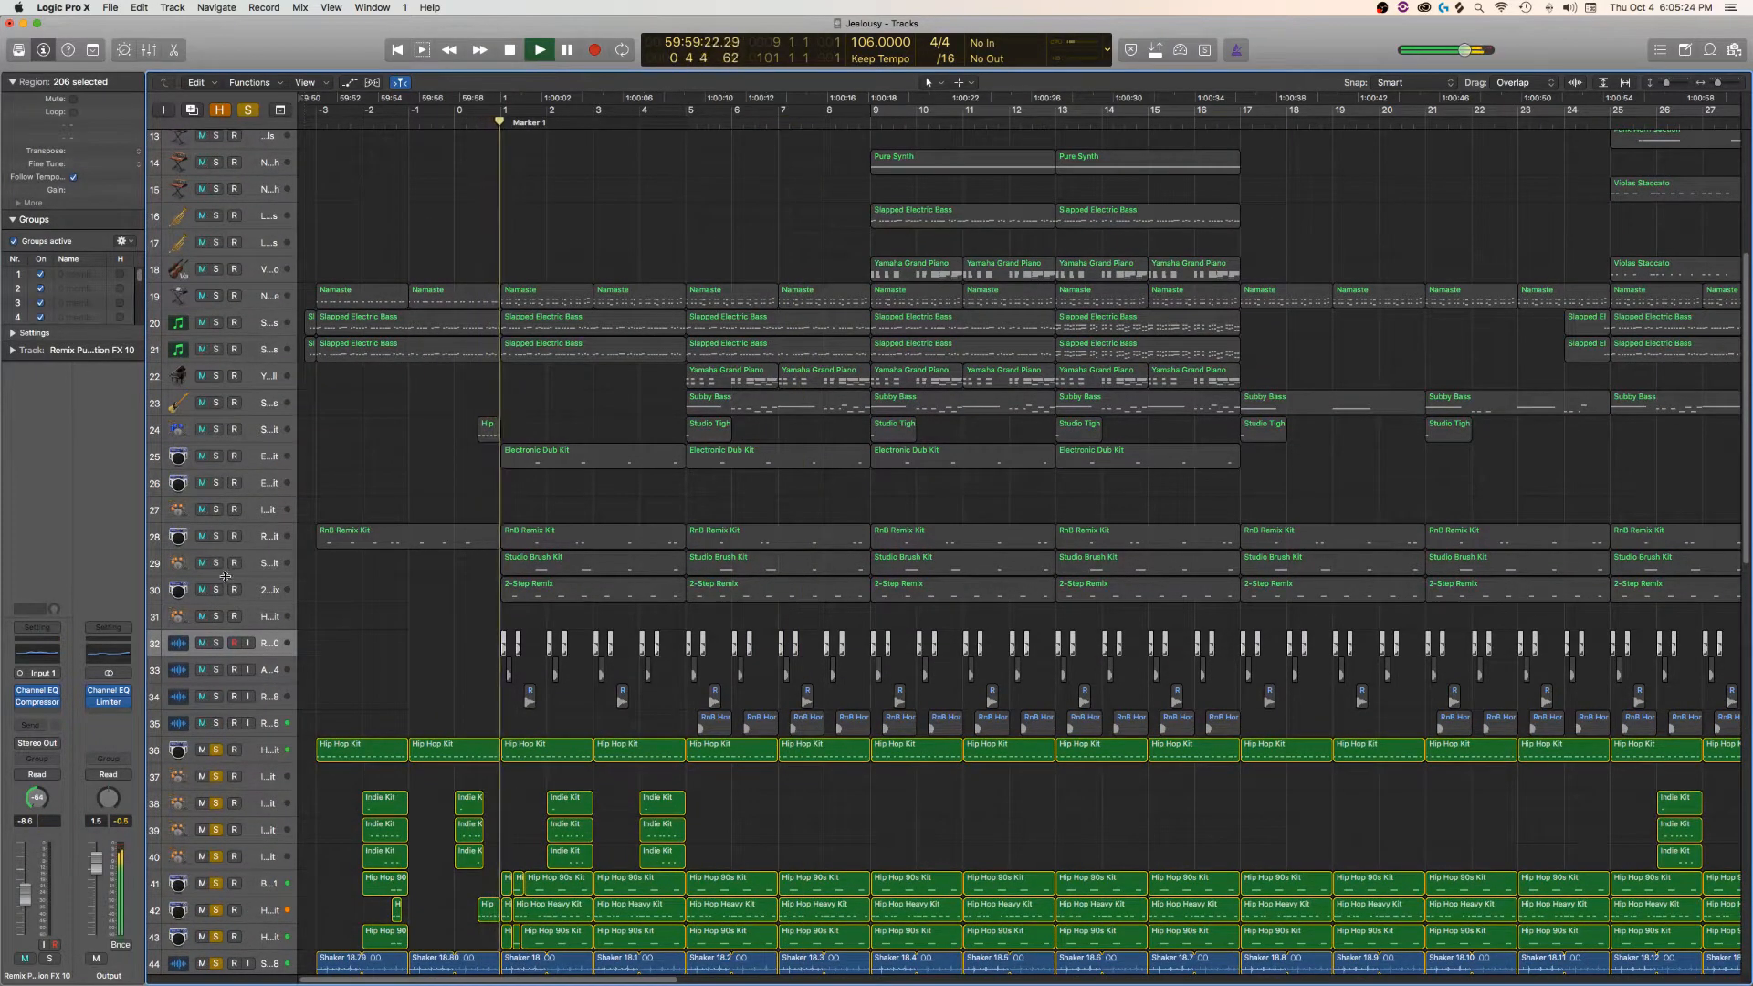
left_click_drag(217, 589, 224, 543)
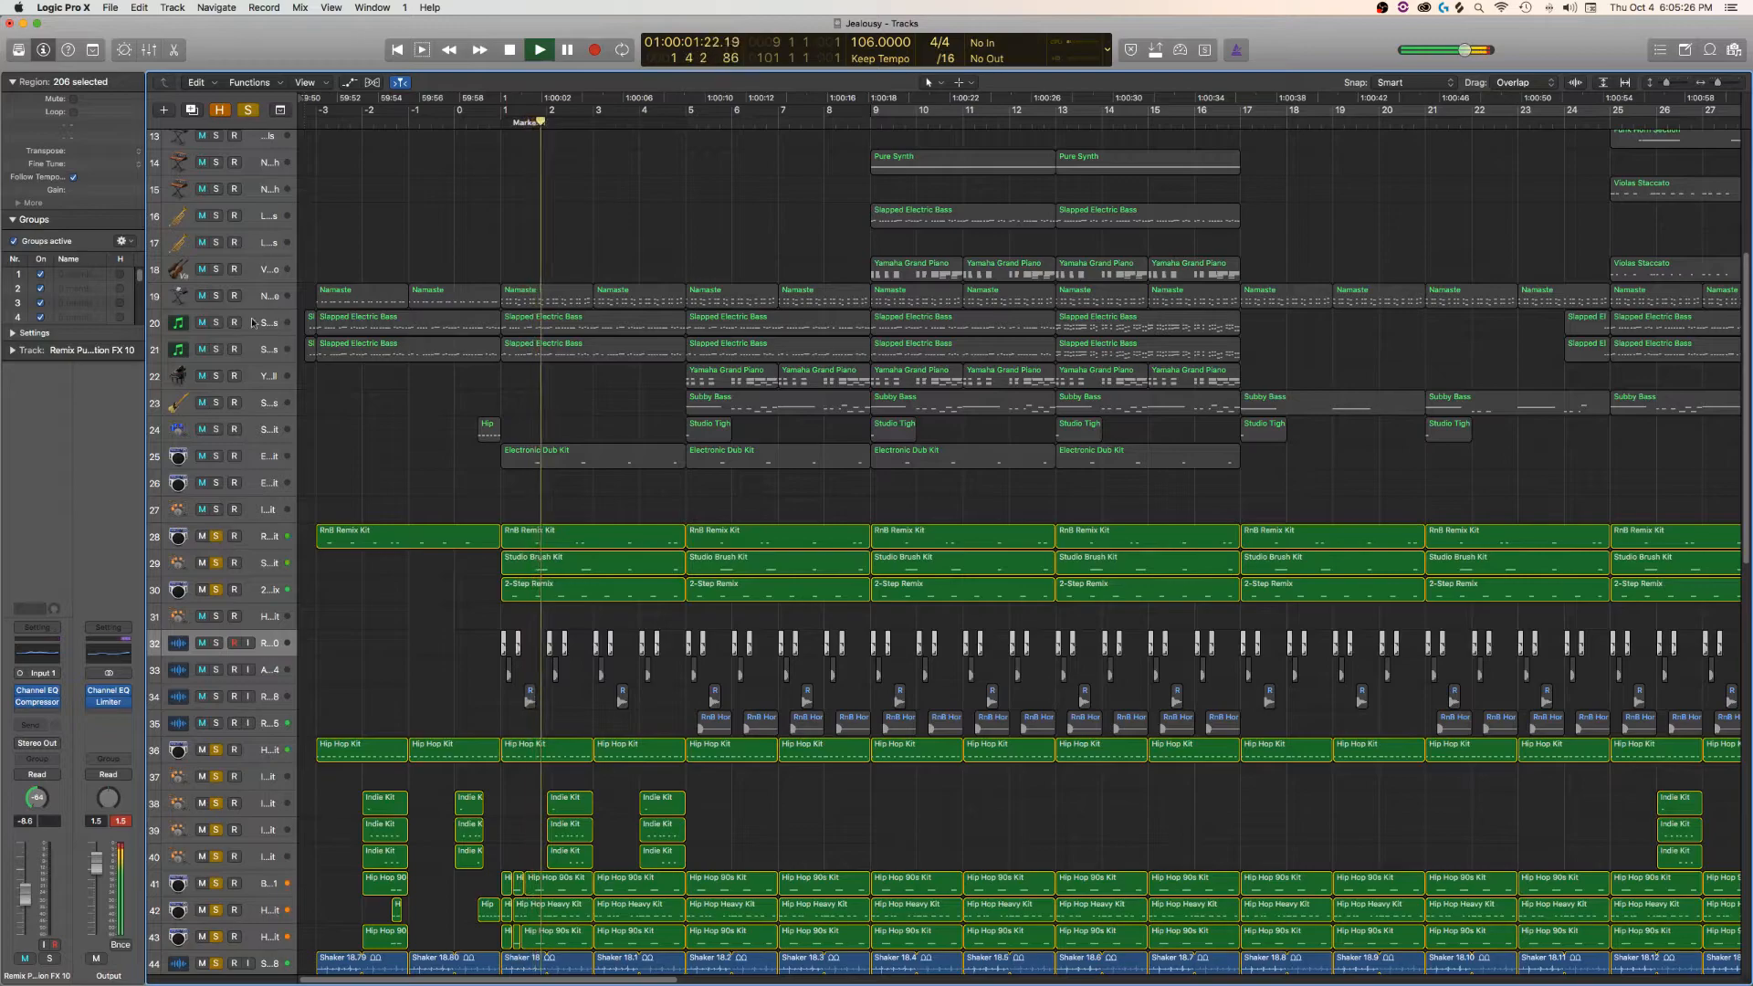
left_click_drag(216, 456, 217, 331)
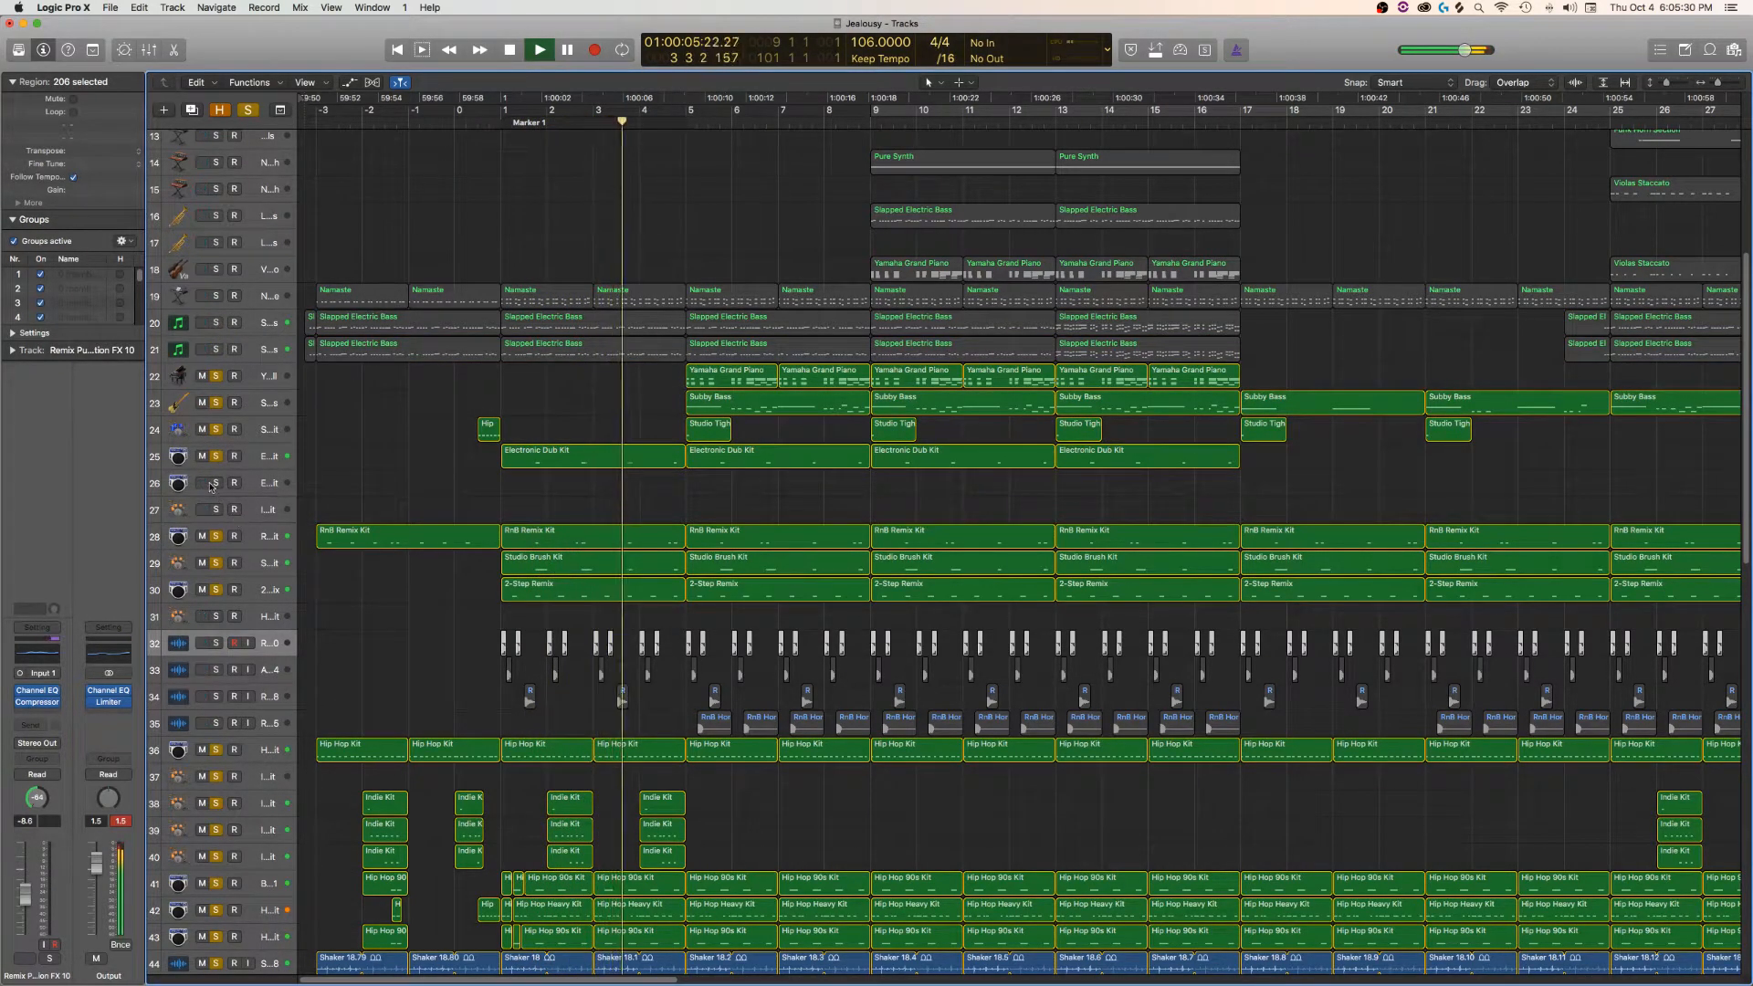
- Clear all the solos and play the full arrangement from just after bar 4
left_click(216, 375)
left_click_drag(212, 474, 224, 984)
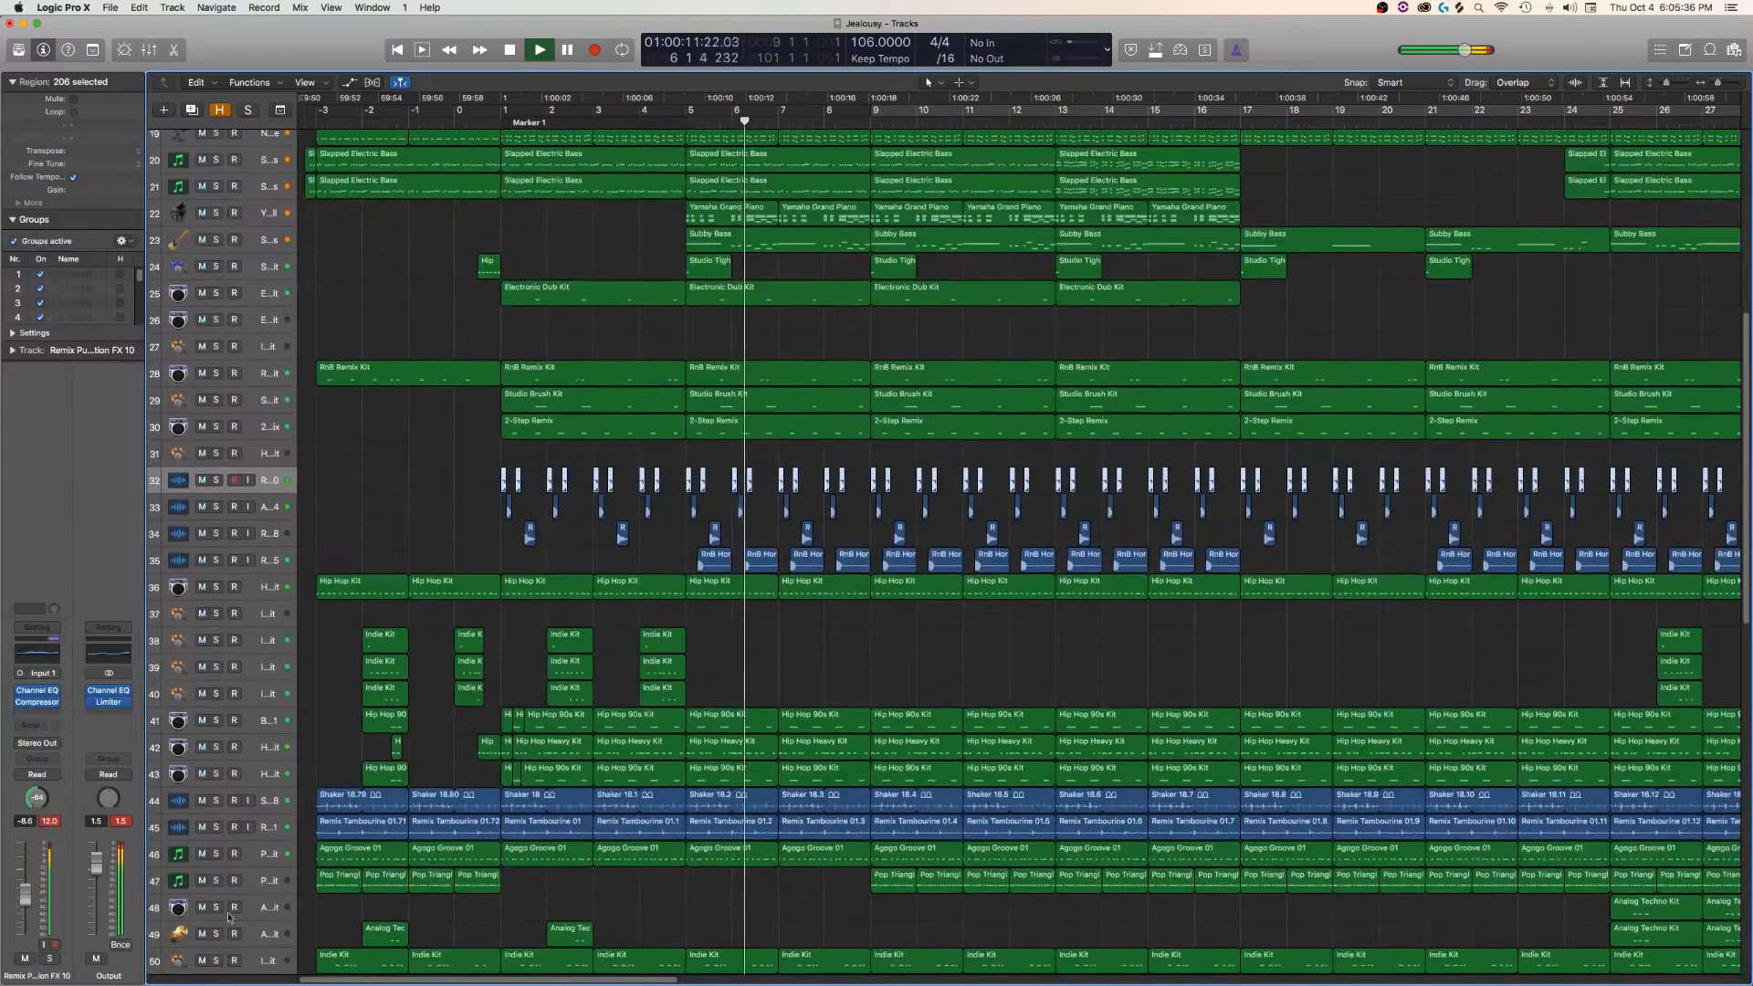
scroll(639, 274, "up", 6)
left_click(658, 129)
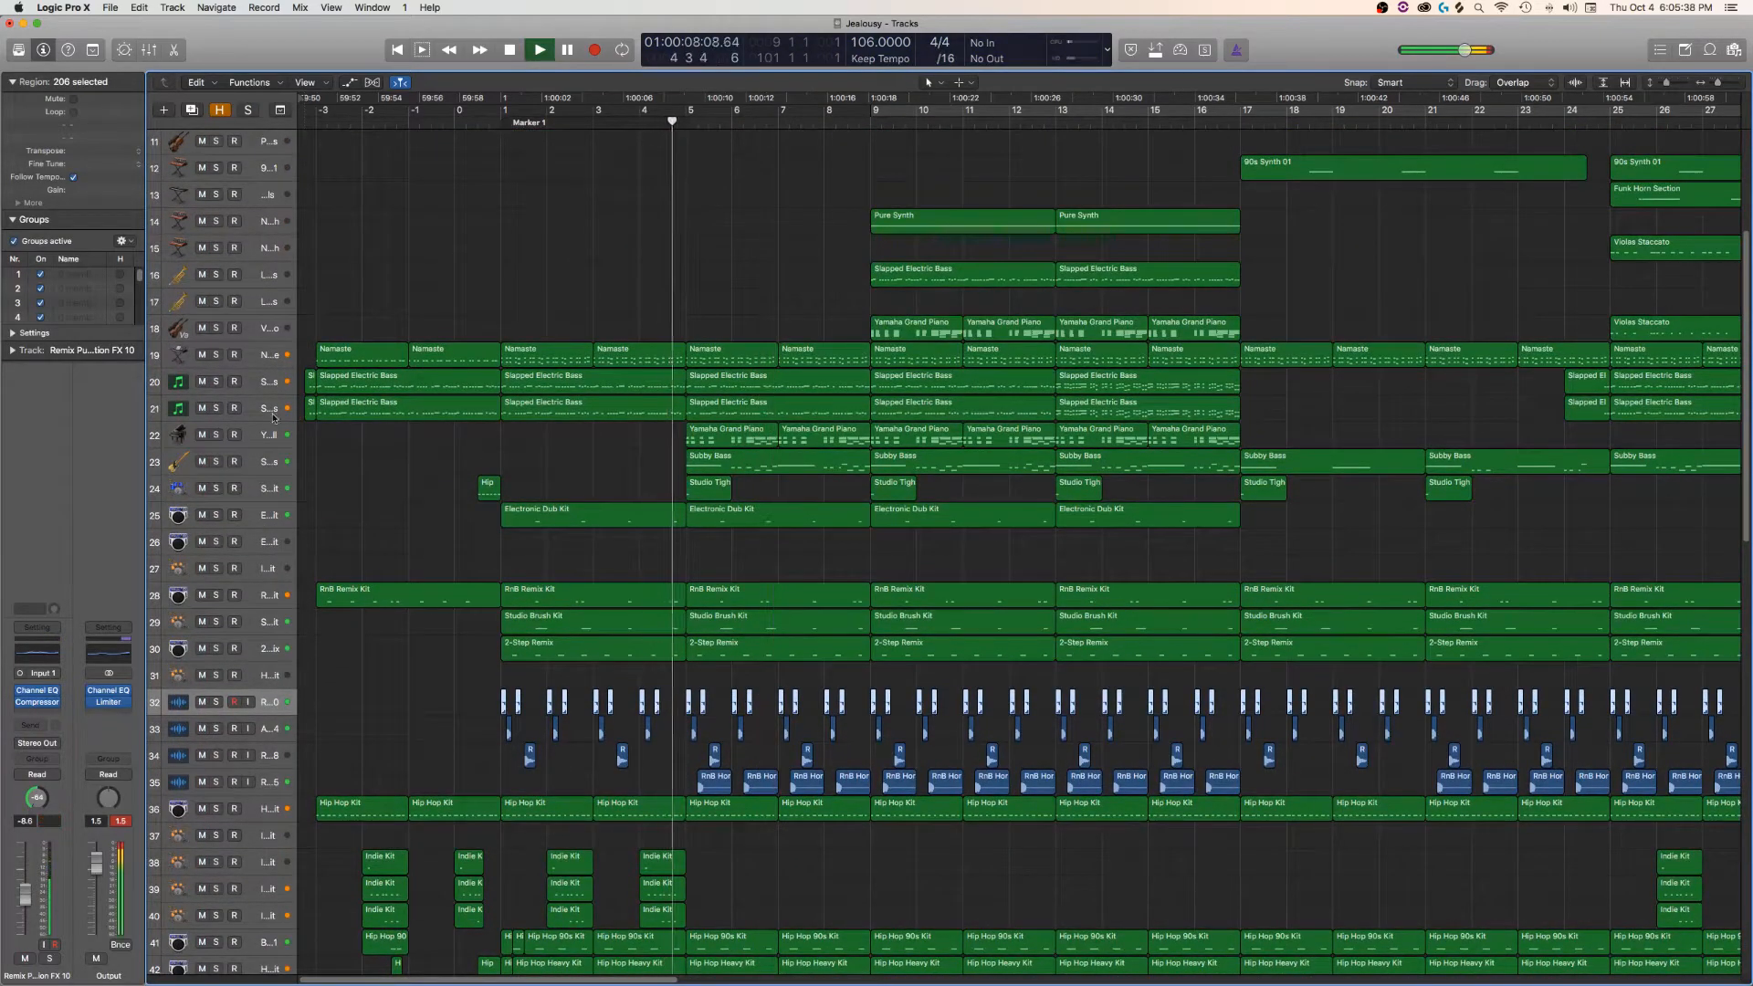
- Audition Yamaha Grand Piano track 22 and Subby Bass track 23 in solo, clearing each solo after listening
left_click(217, 434)
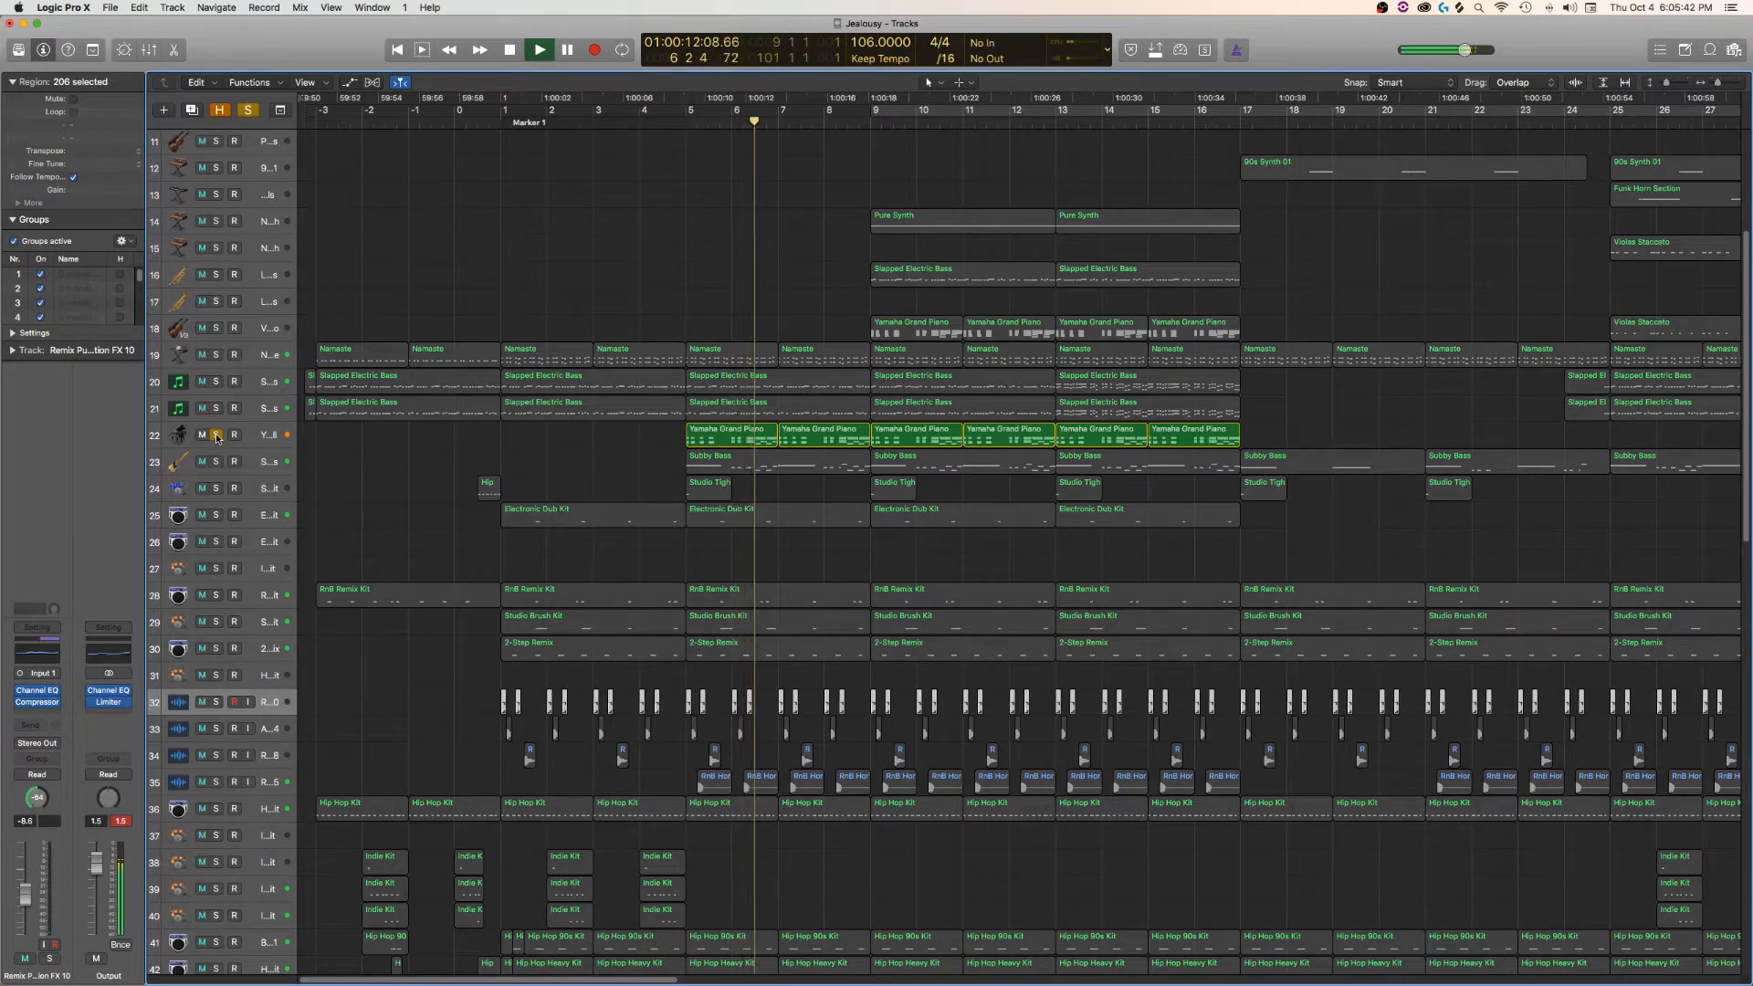
left_click(217, 435)
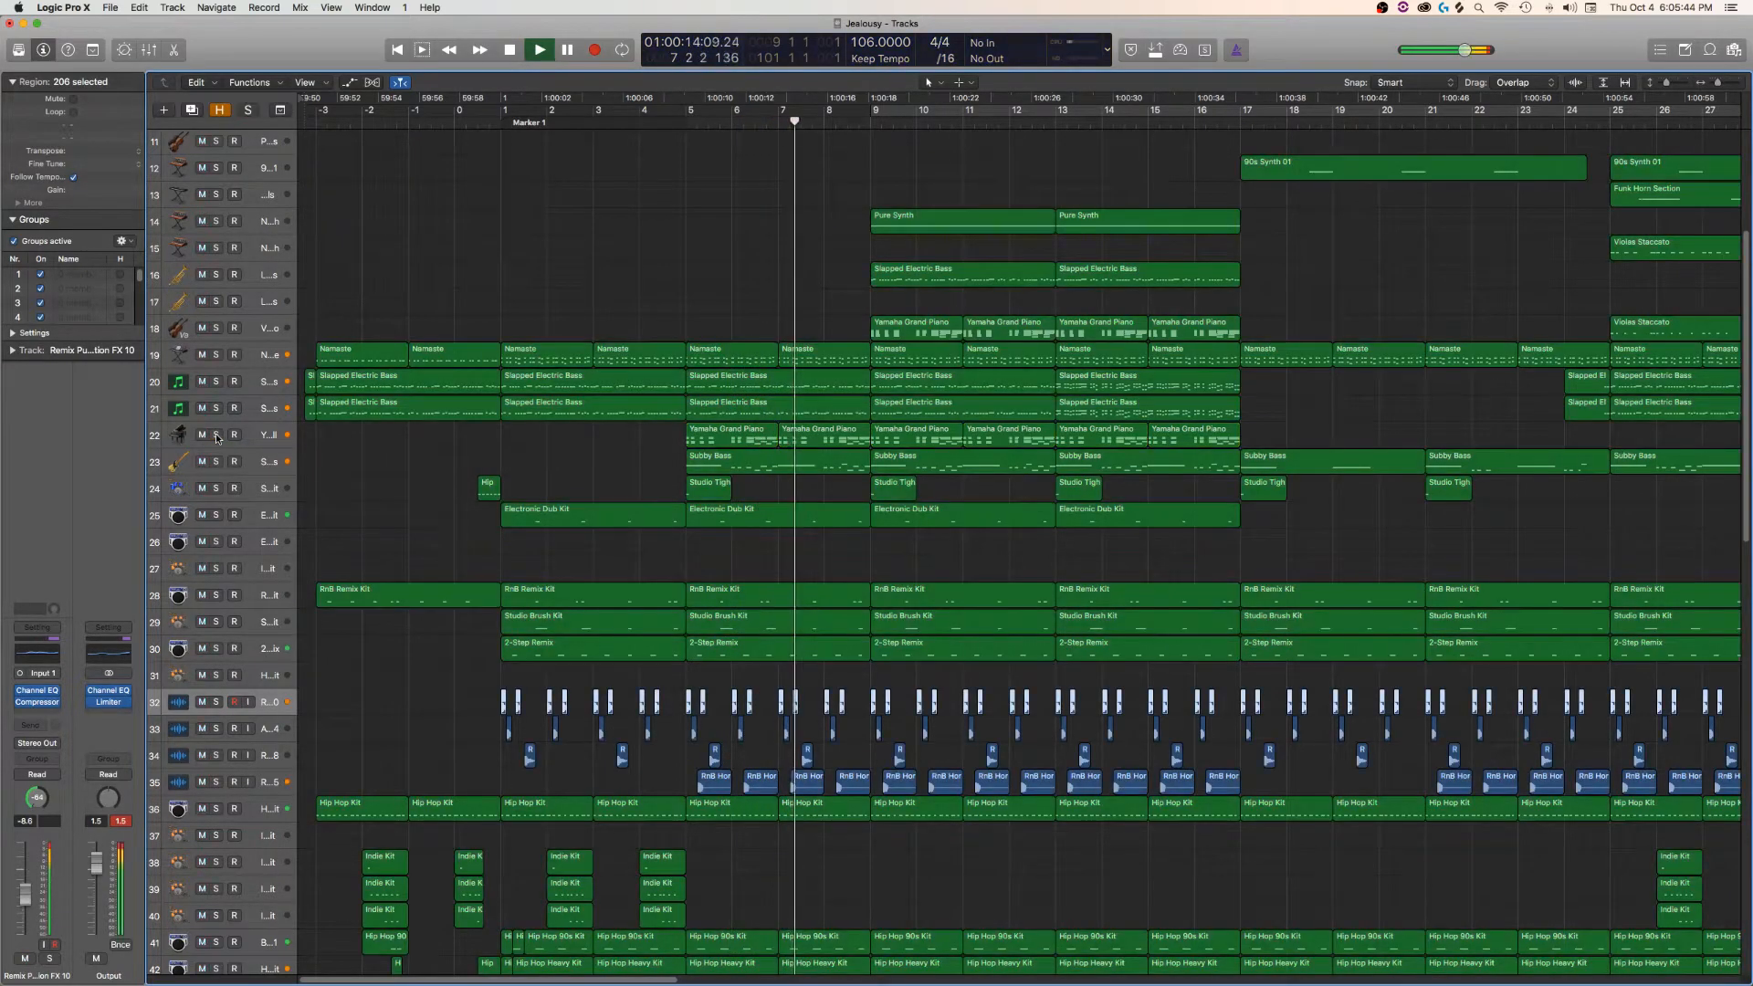
left_click(216, 462)
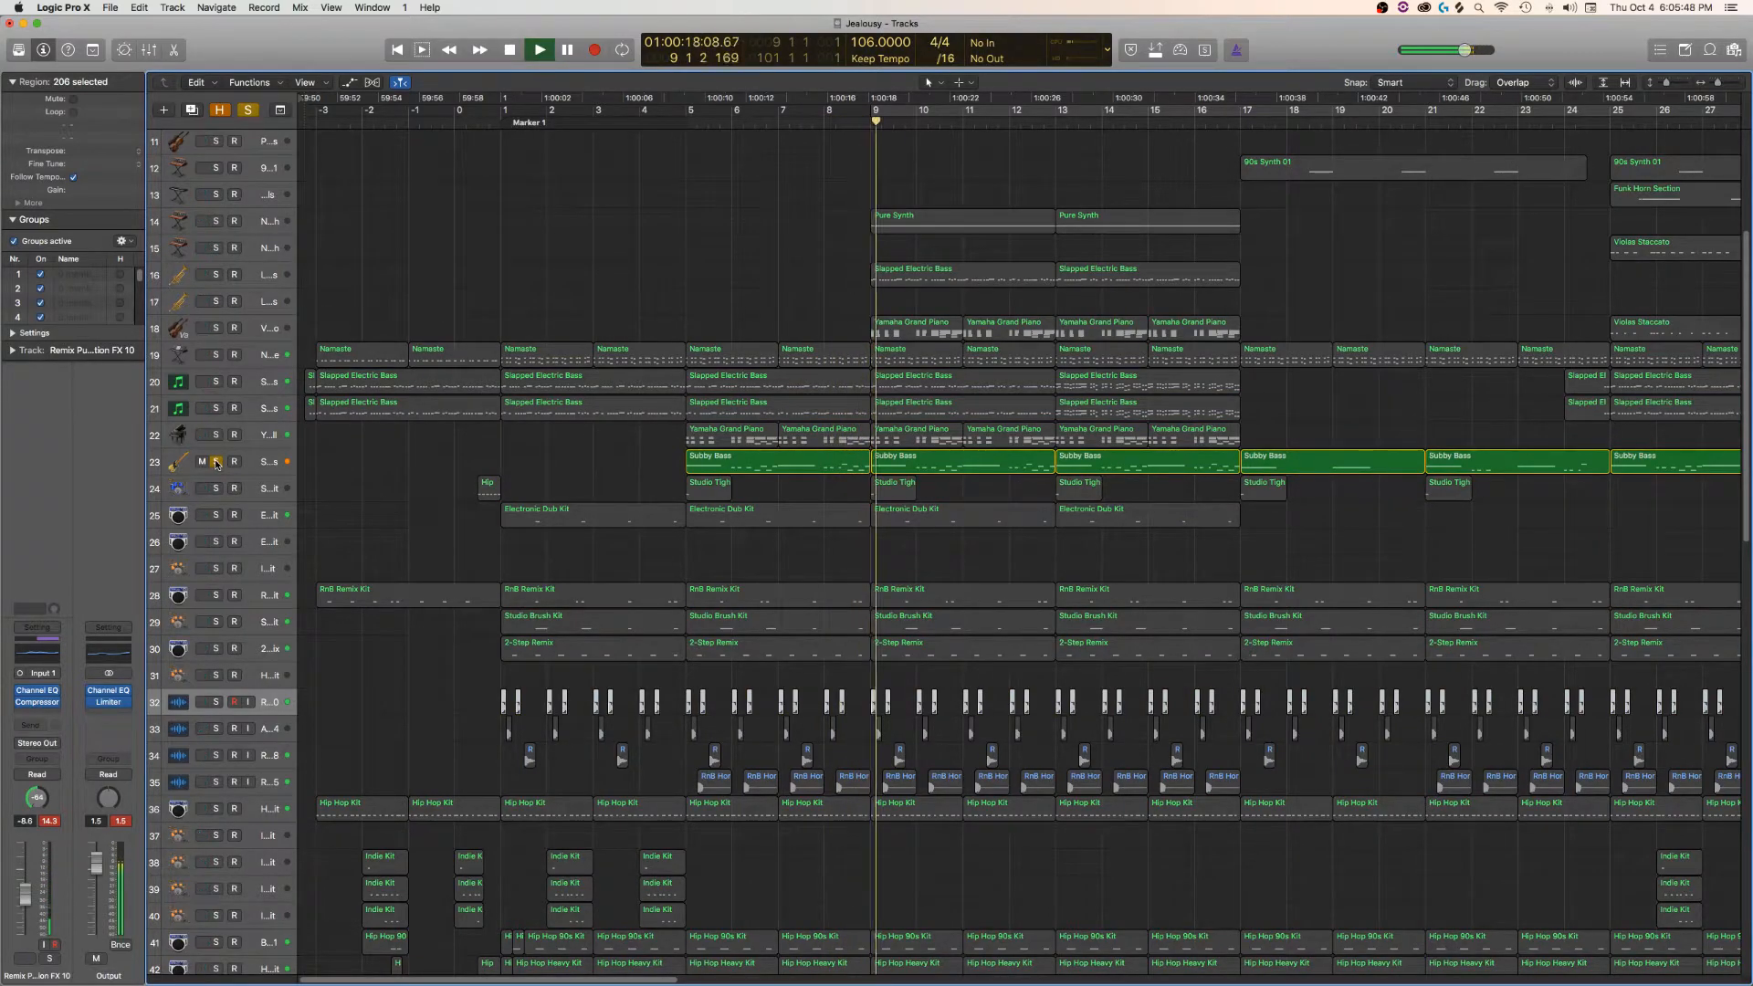
left_click(217, 462)
- Audition Electronic Dub Kit track 25 in solo around bar 12 and clear its solo
scroll(702, 484, "right", 5)
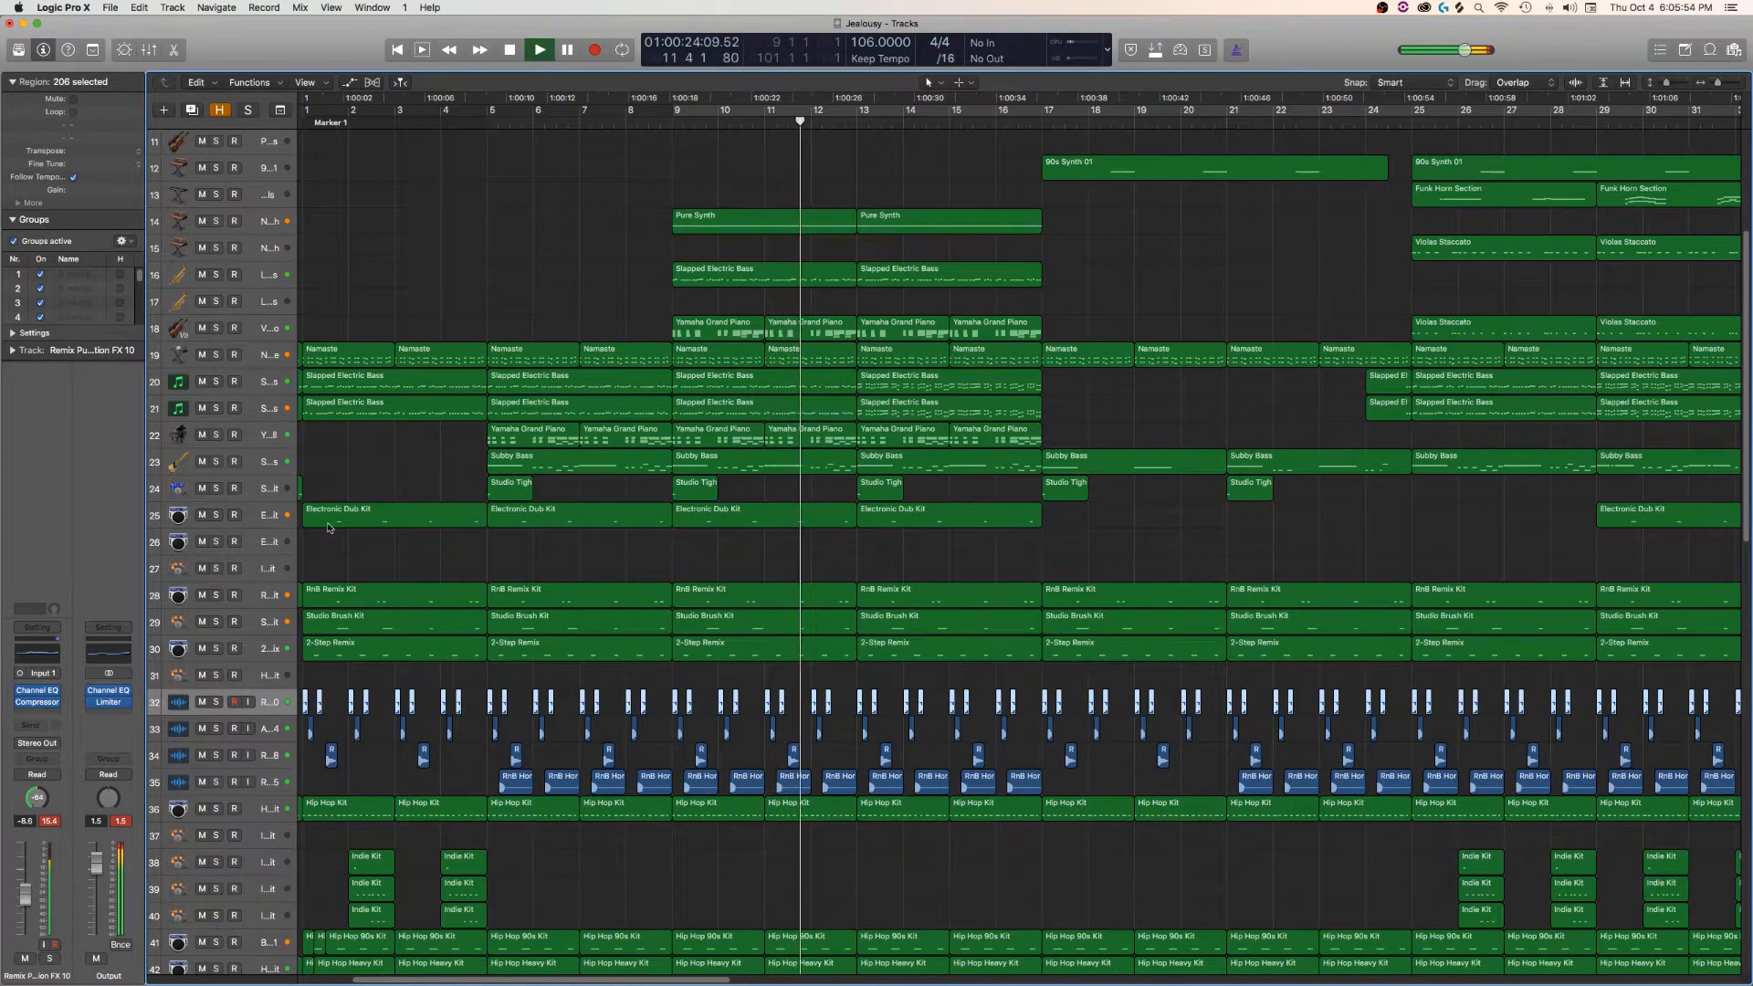
left_click(217, 515)
left_click(216, 515)
left_click(216, 515)
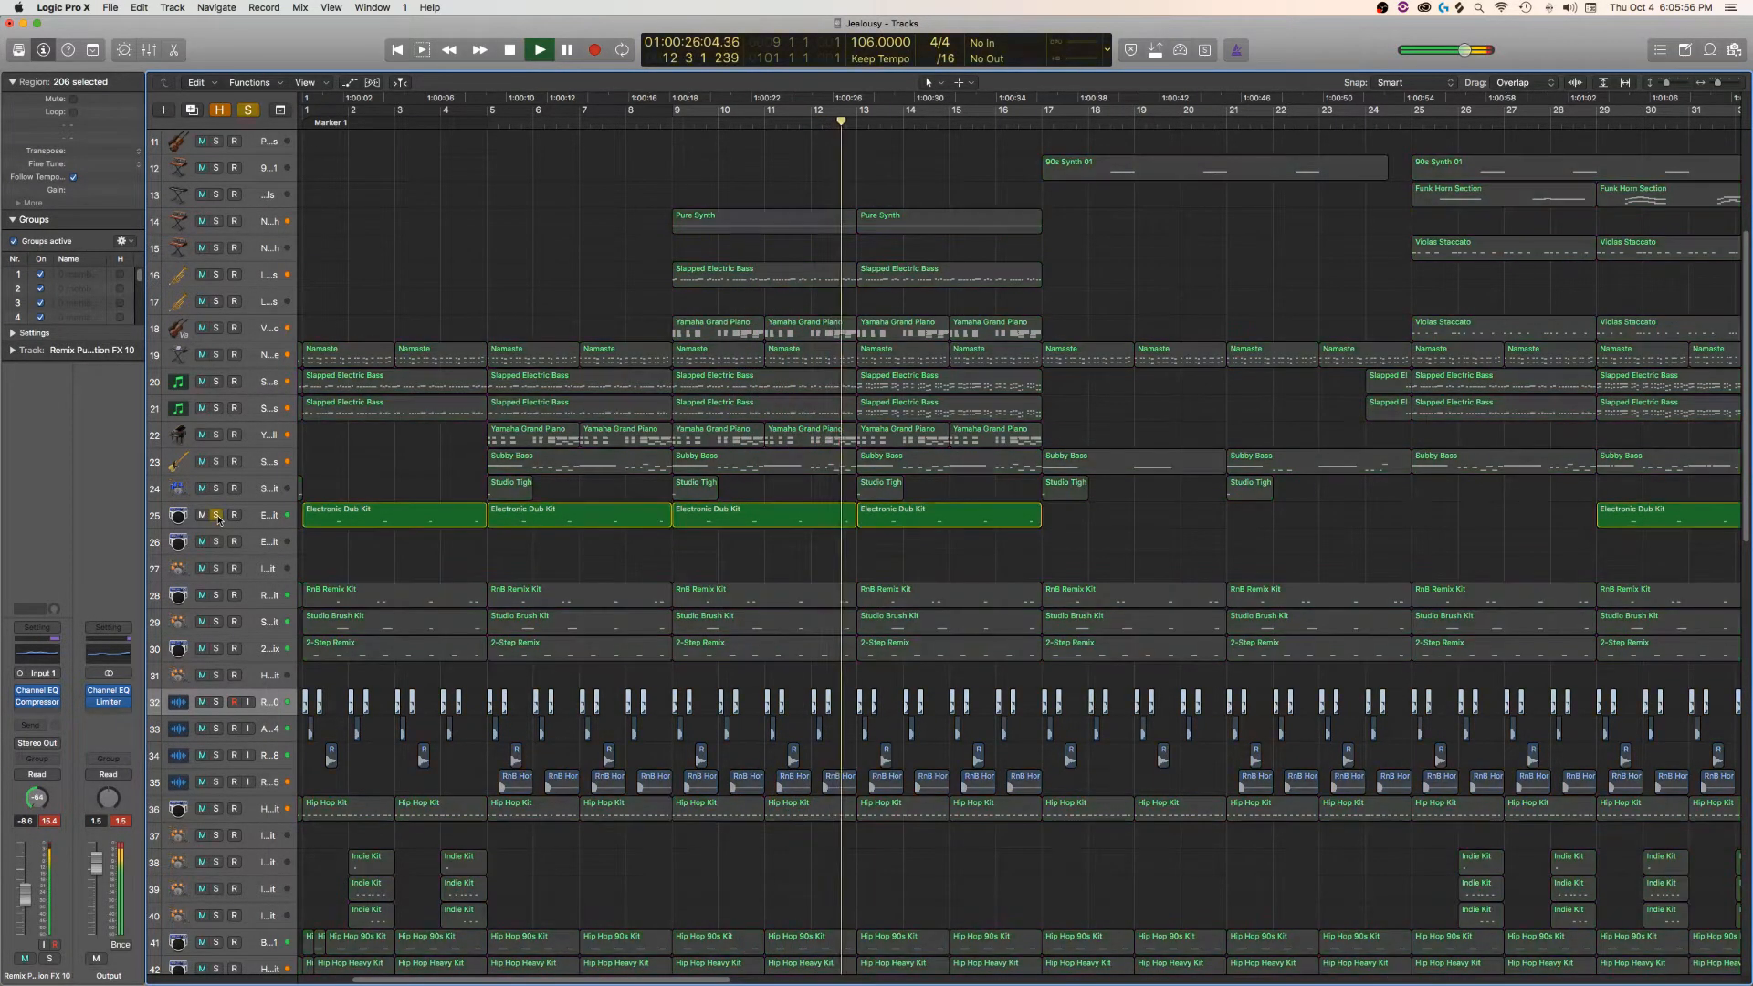
left_click(217, 515)
- Audition Pure Synth track 14 in solo up to bar 17, clear its solo, and stop playback
scroll(695, 480, "up", 3)
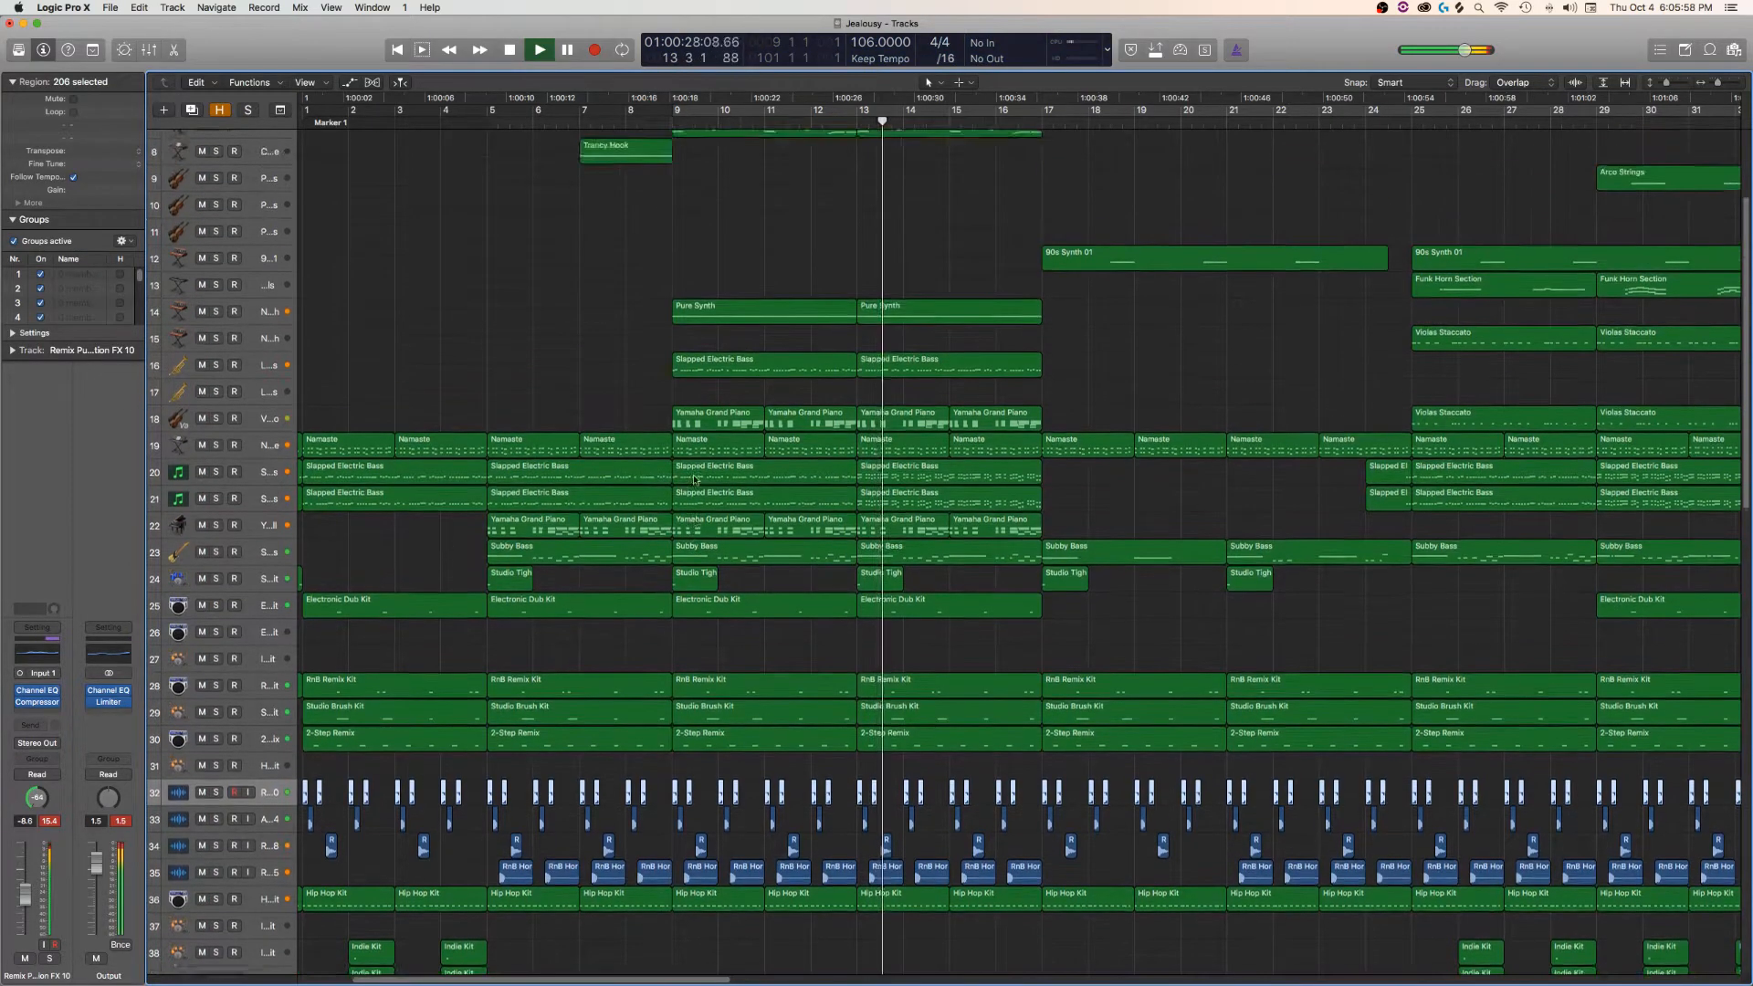
scroll(694, 479, "up", 3)
left_click(216, 393)
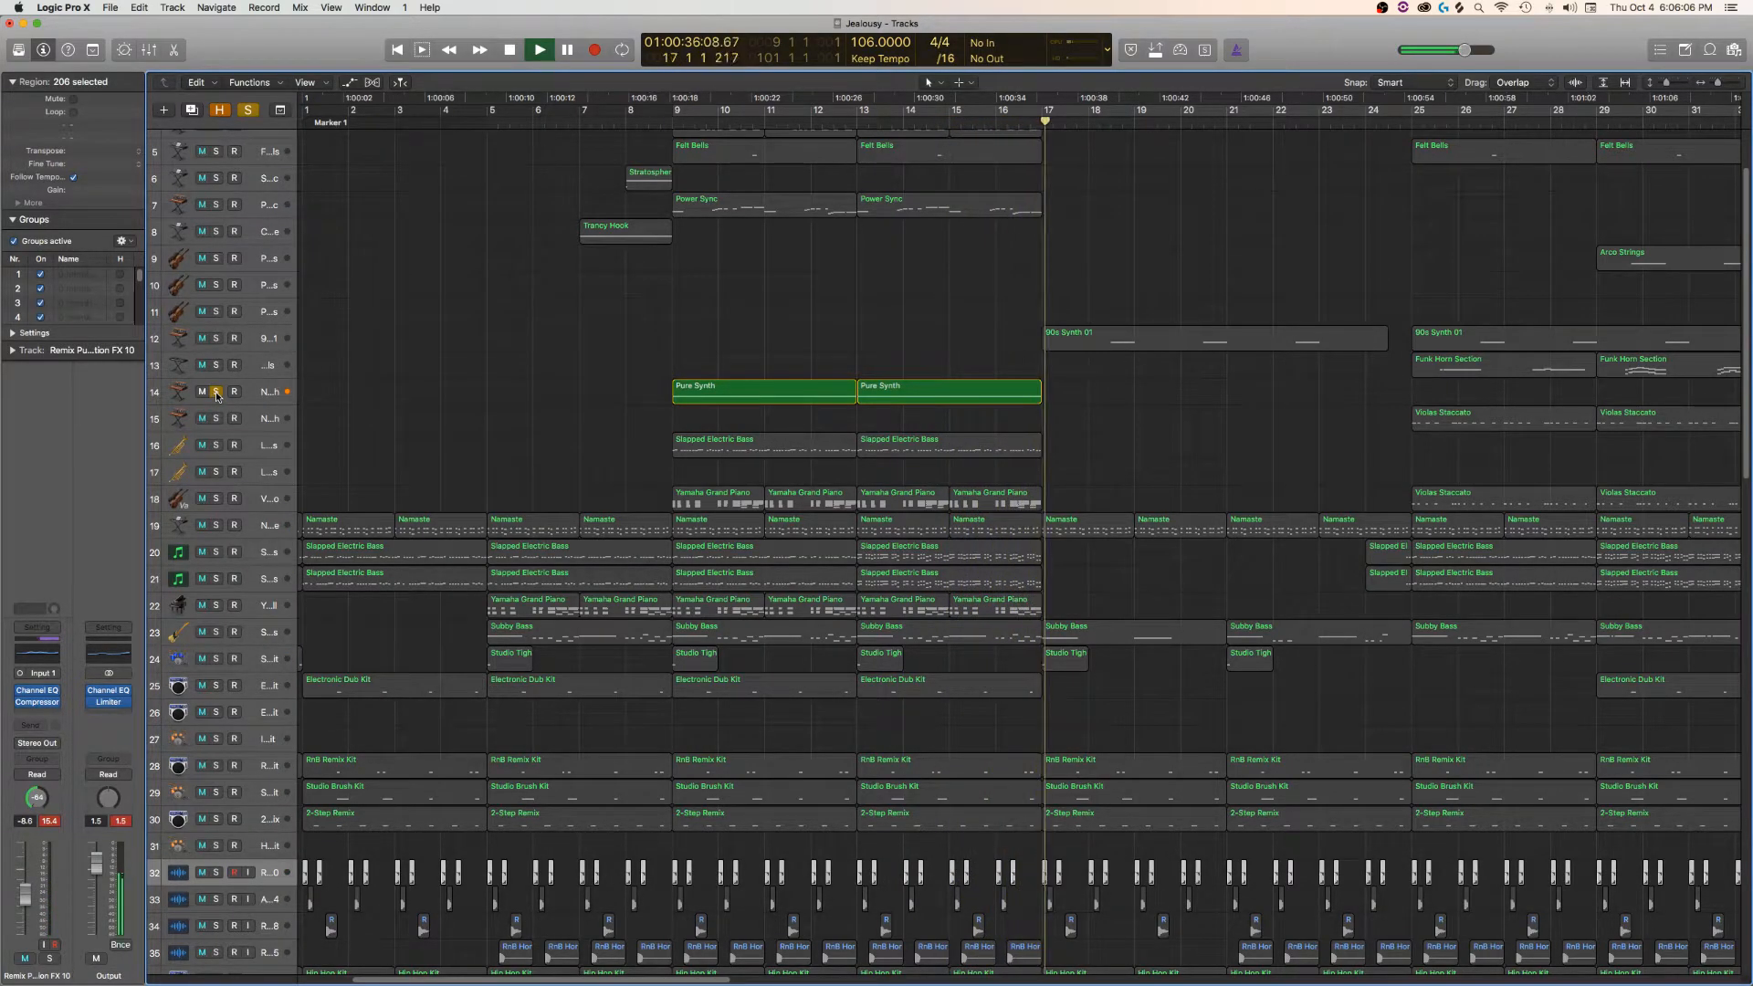
left_click(218, 392)
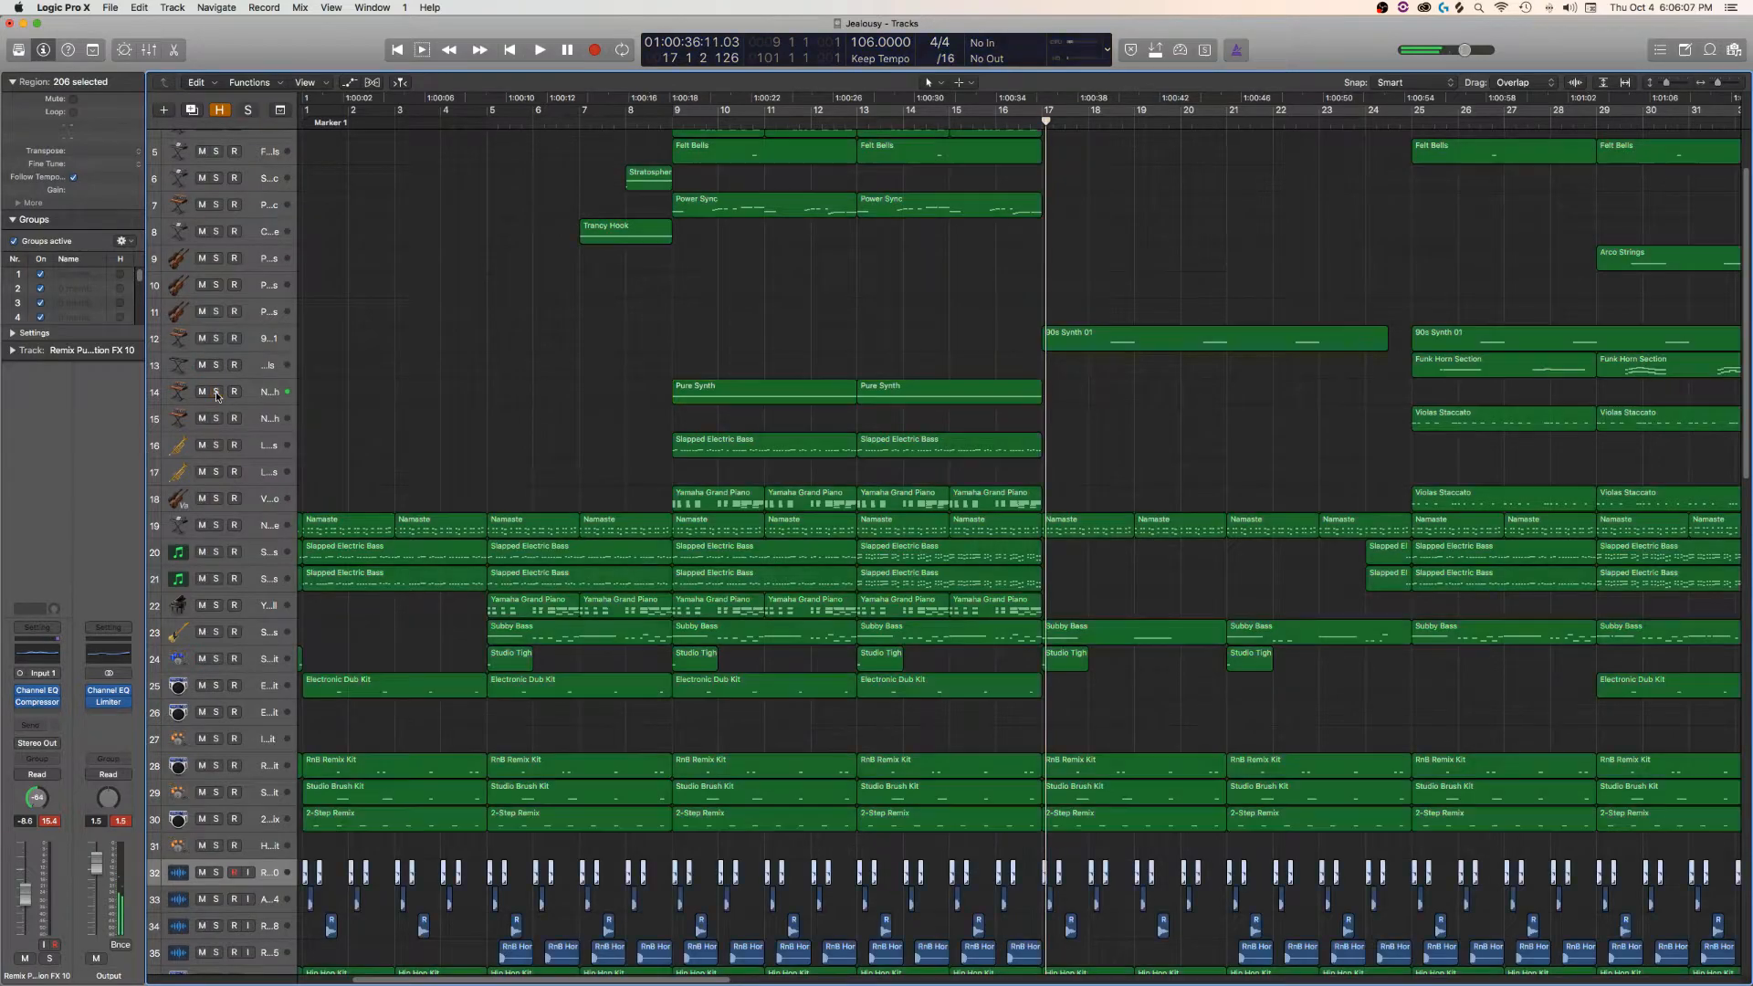
- Audition the Slapped Electric Bass regions on Live Funk Horns track 16 in solo from bar 9, and clear the solo
left_click(217, 445)
key("space")
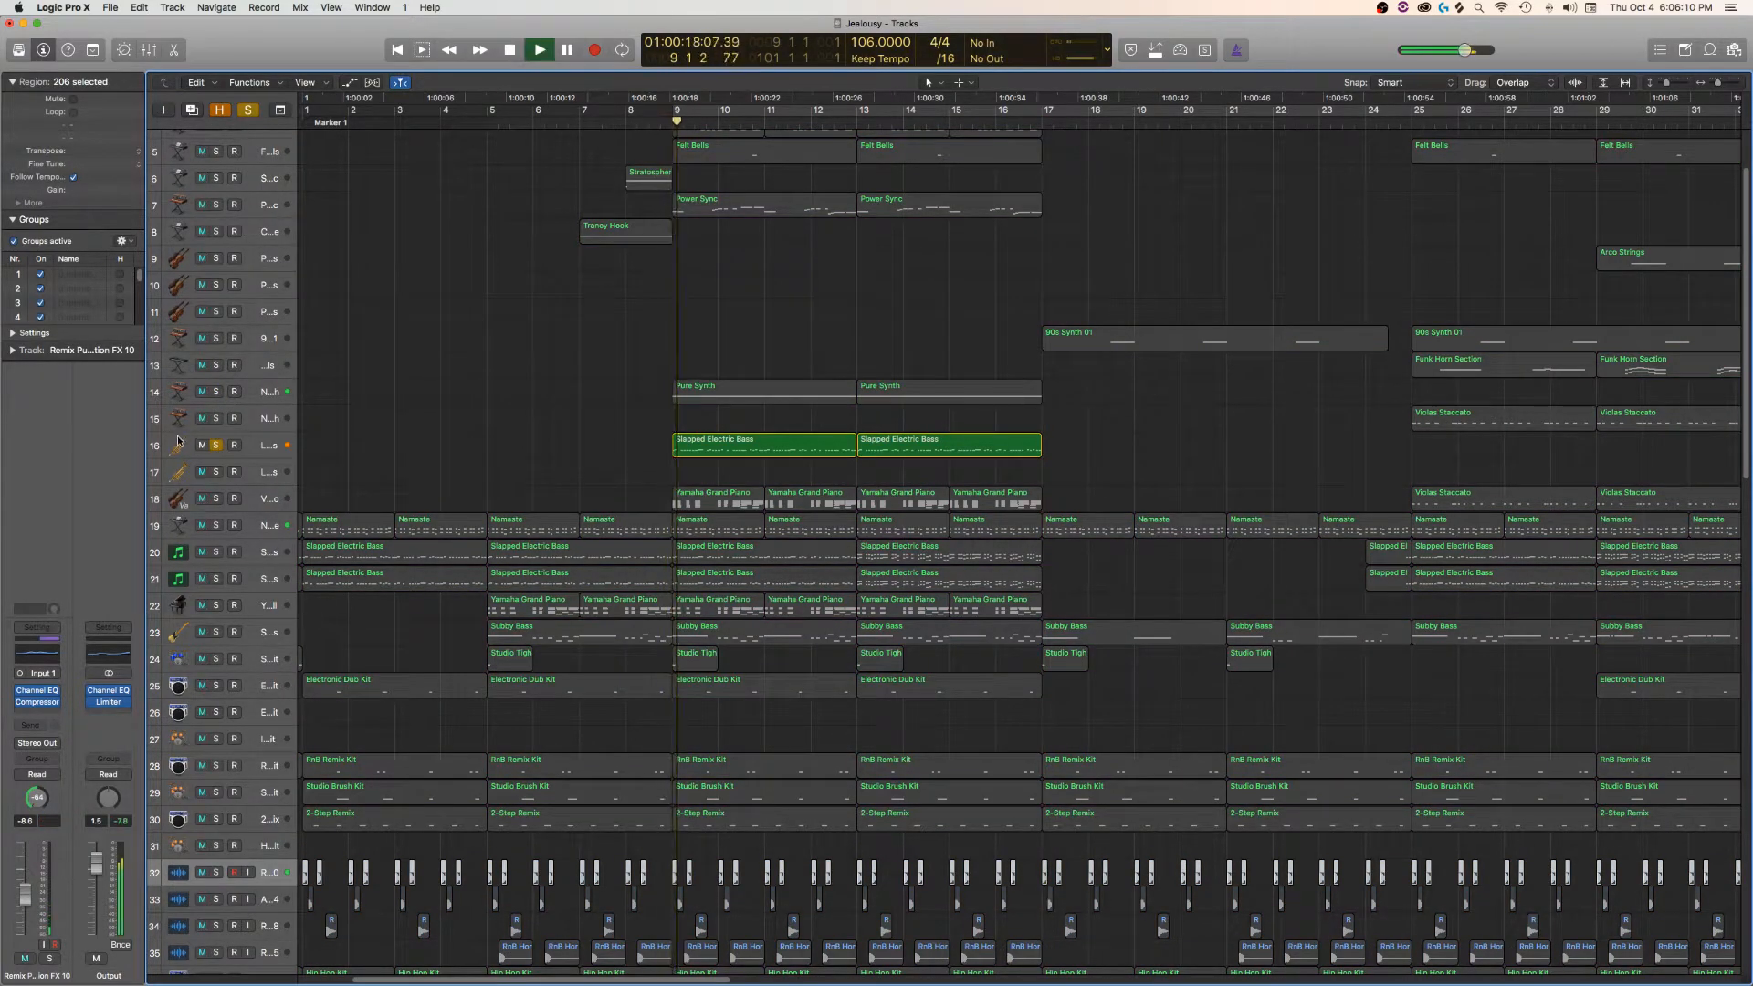
left_click(216, 451)
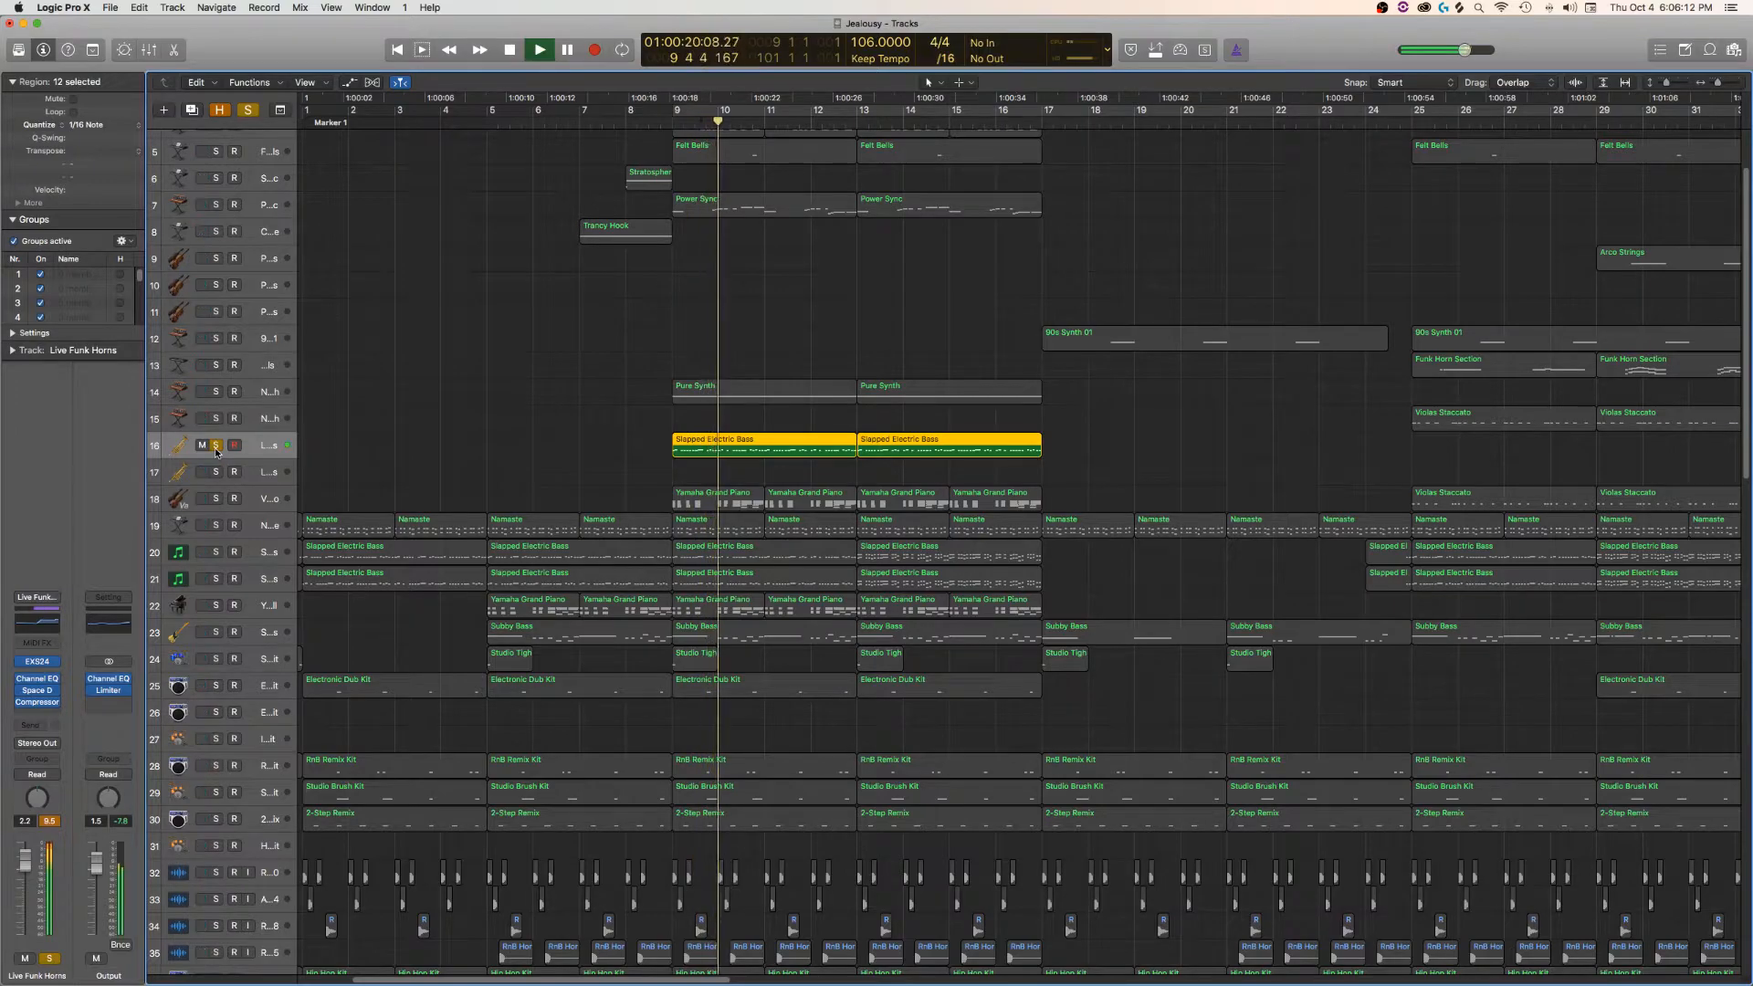
left_click(216, 445)
- Deselect the track 16 regions and replay the full arrangement from just before bar 9
left_click(548, 486)
scroll(548, 486, "up", 3)
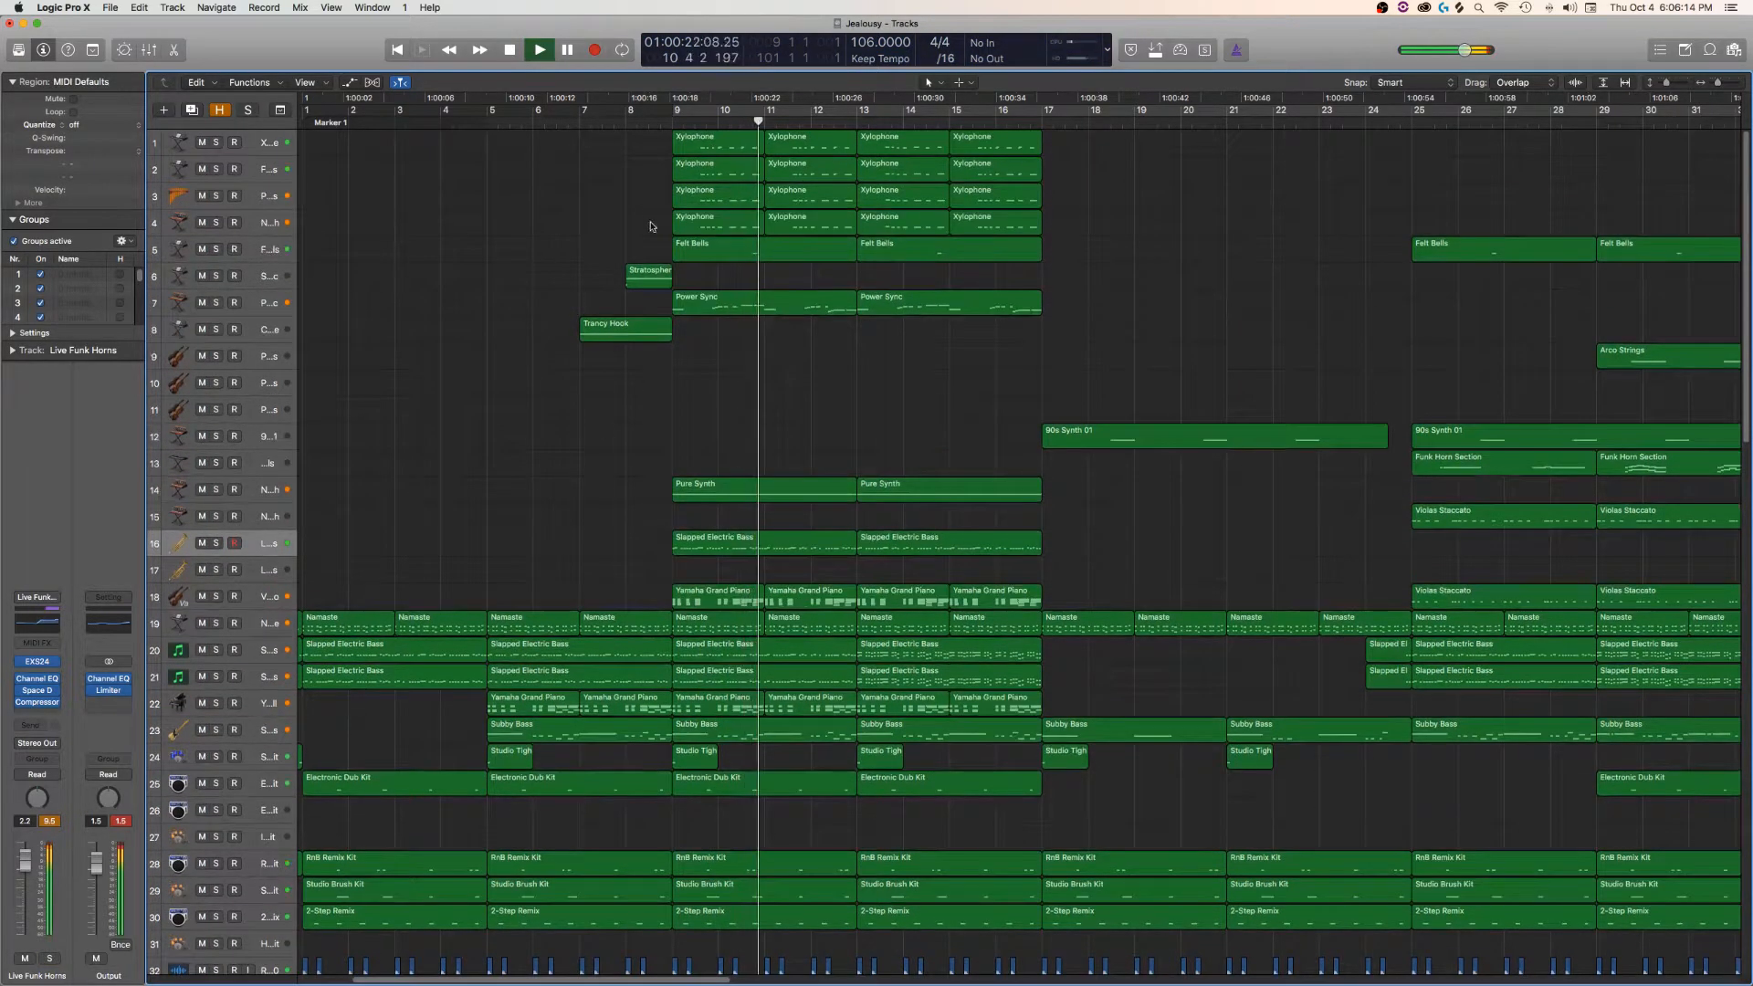
key("space")
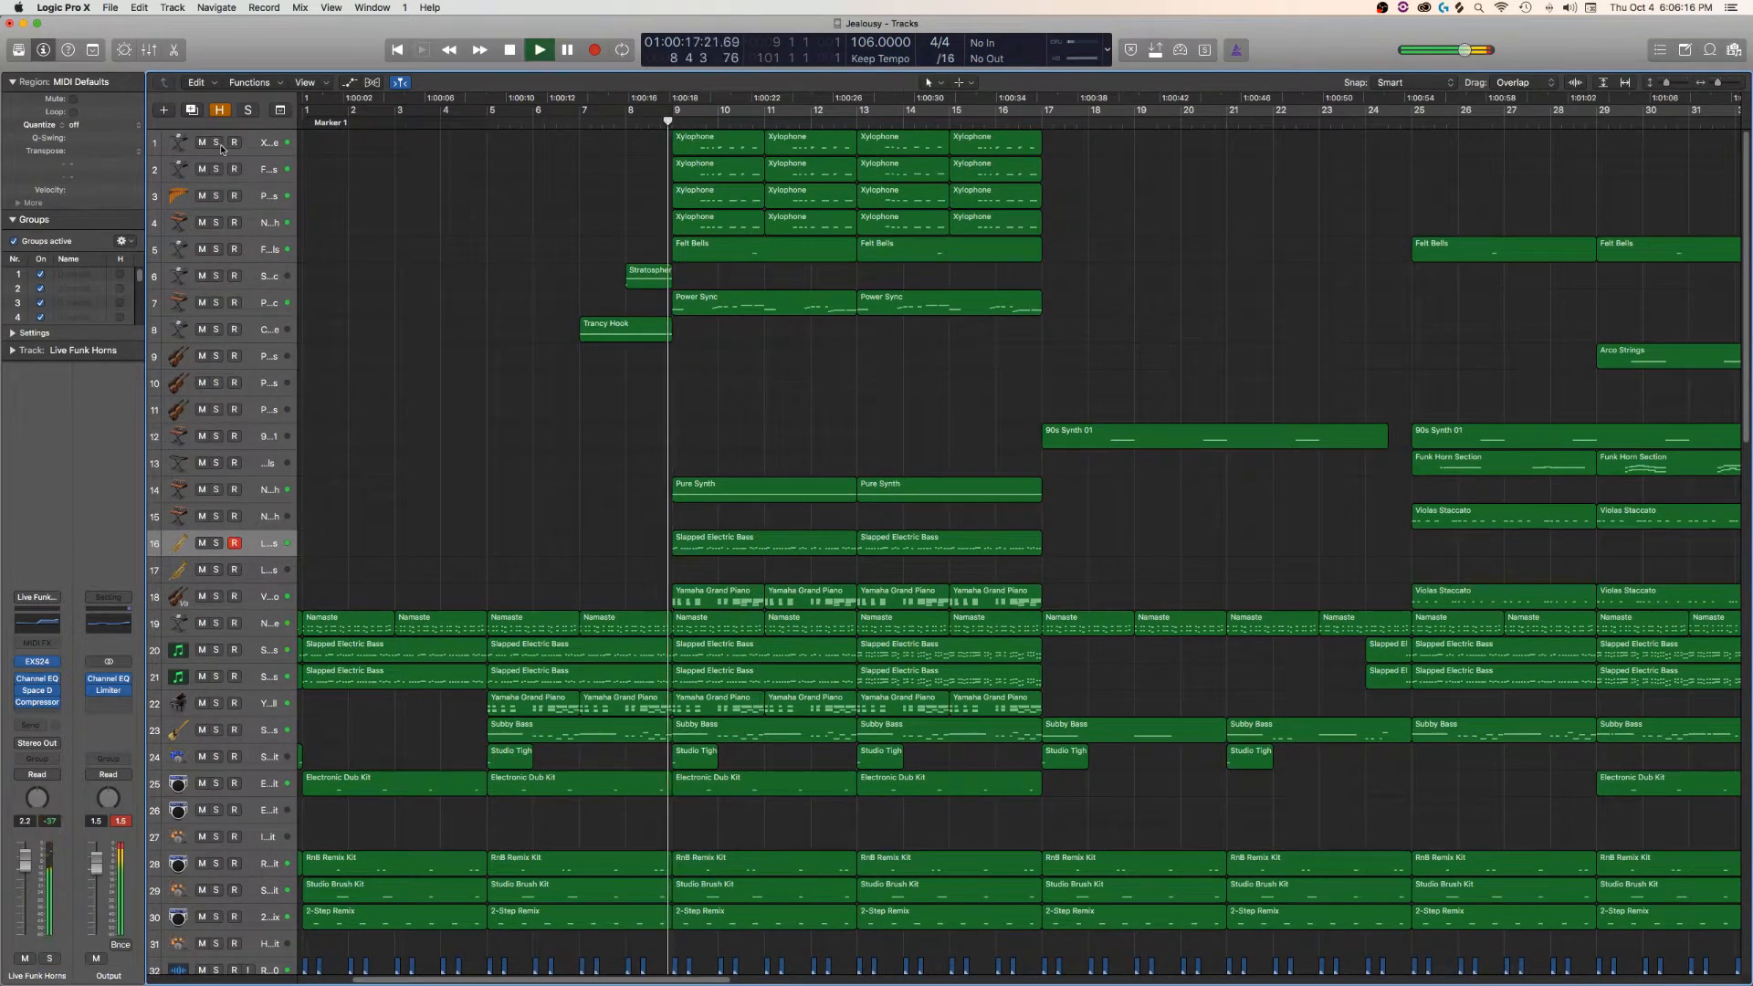
- Audition the Xylophone regions on tracks 1 to 4 in solo, briefly adding Power Sync track 7, and clear the solos
left_click_drag(216, 143, 218, 226)
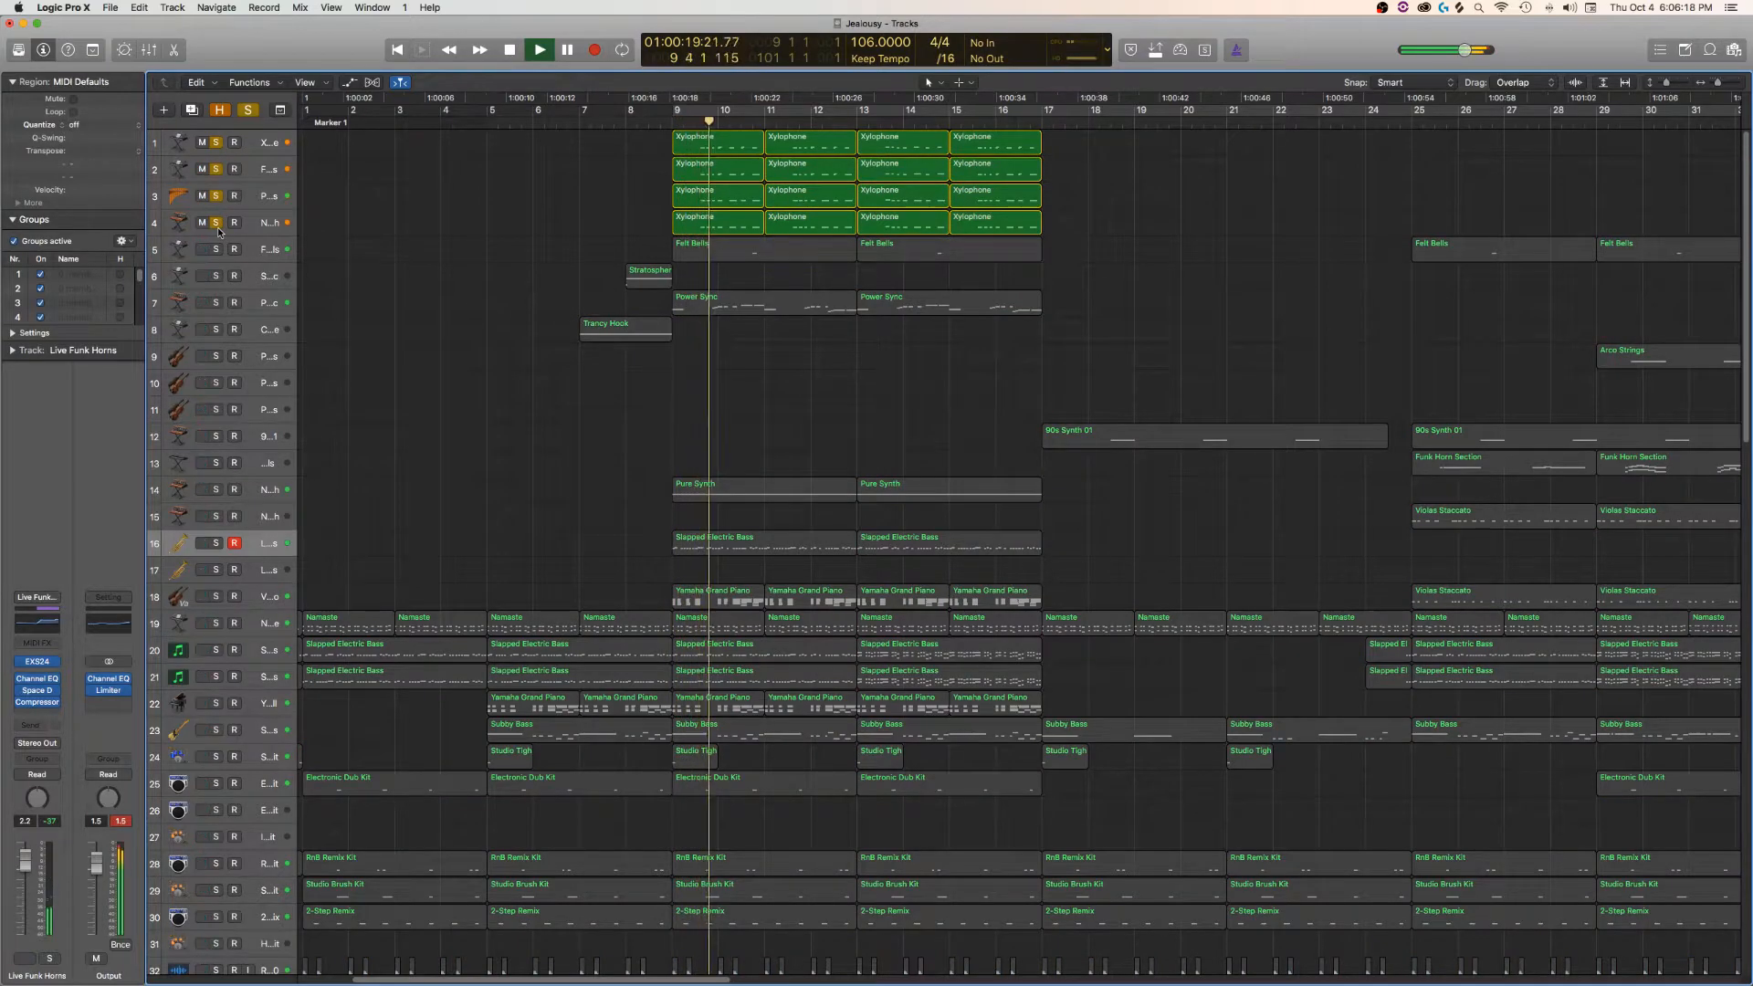
left_click(216, 303)
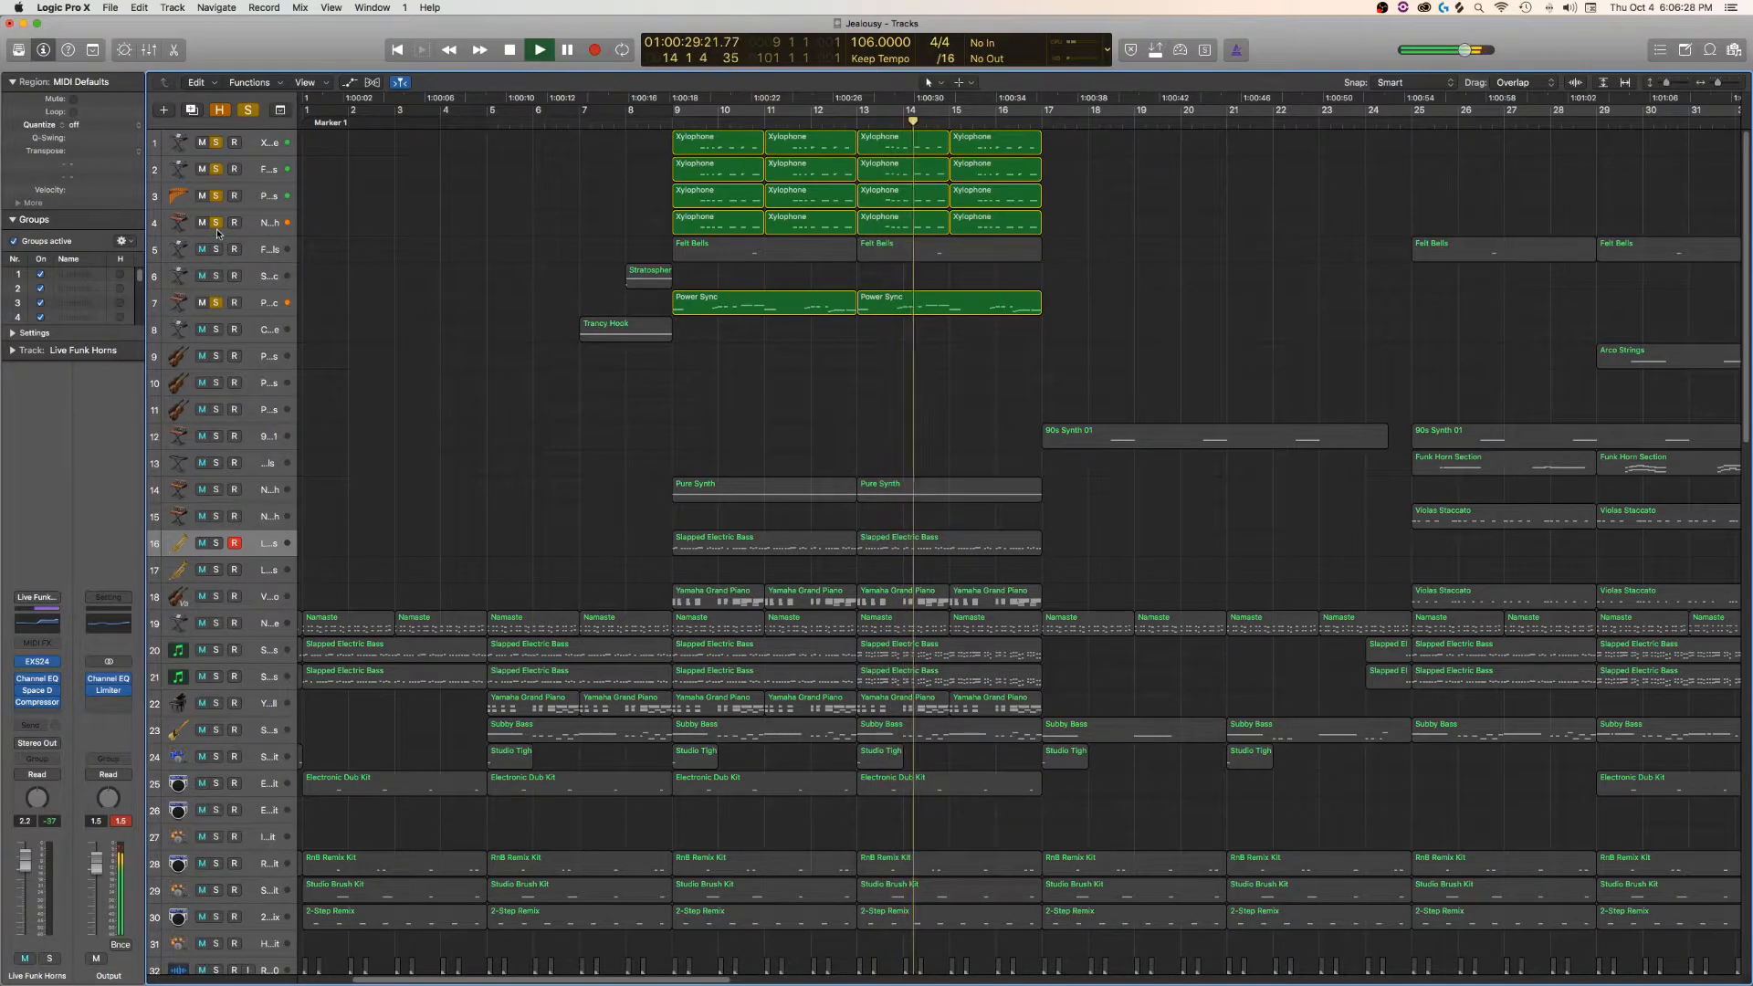
left_click(216, 303)
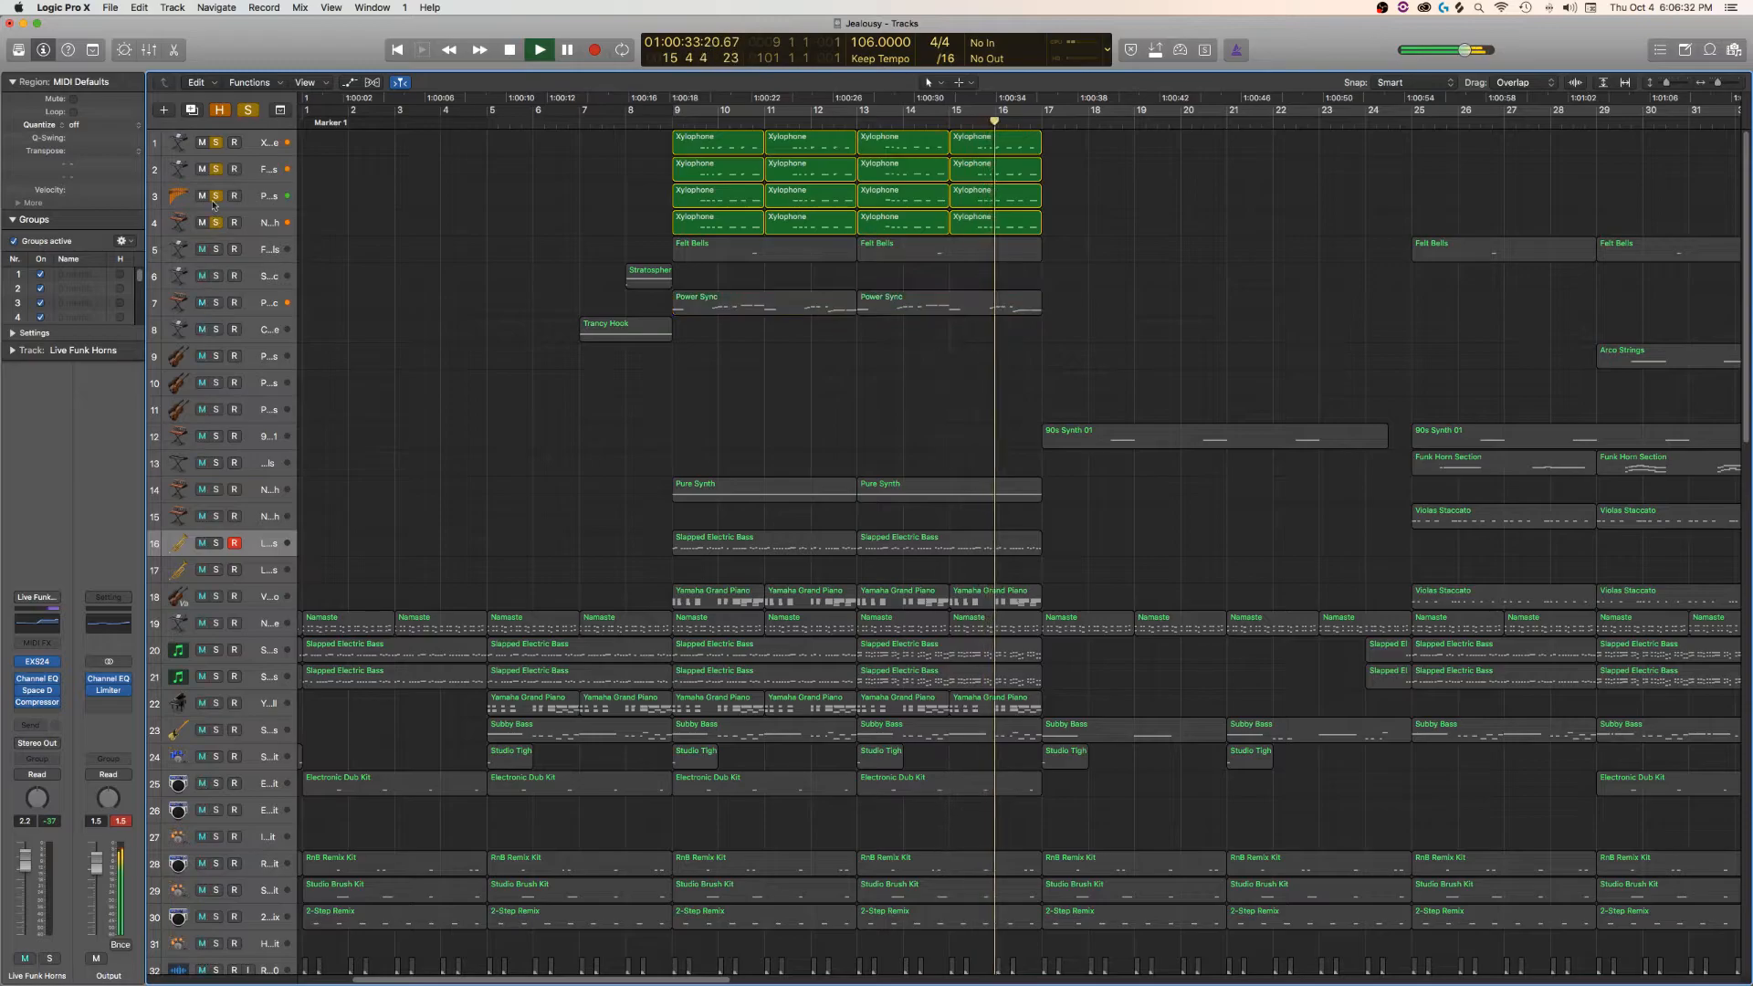
left_click(214, 200)
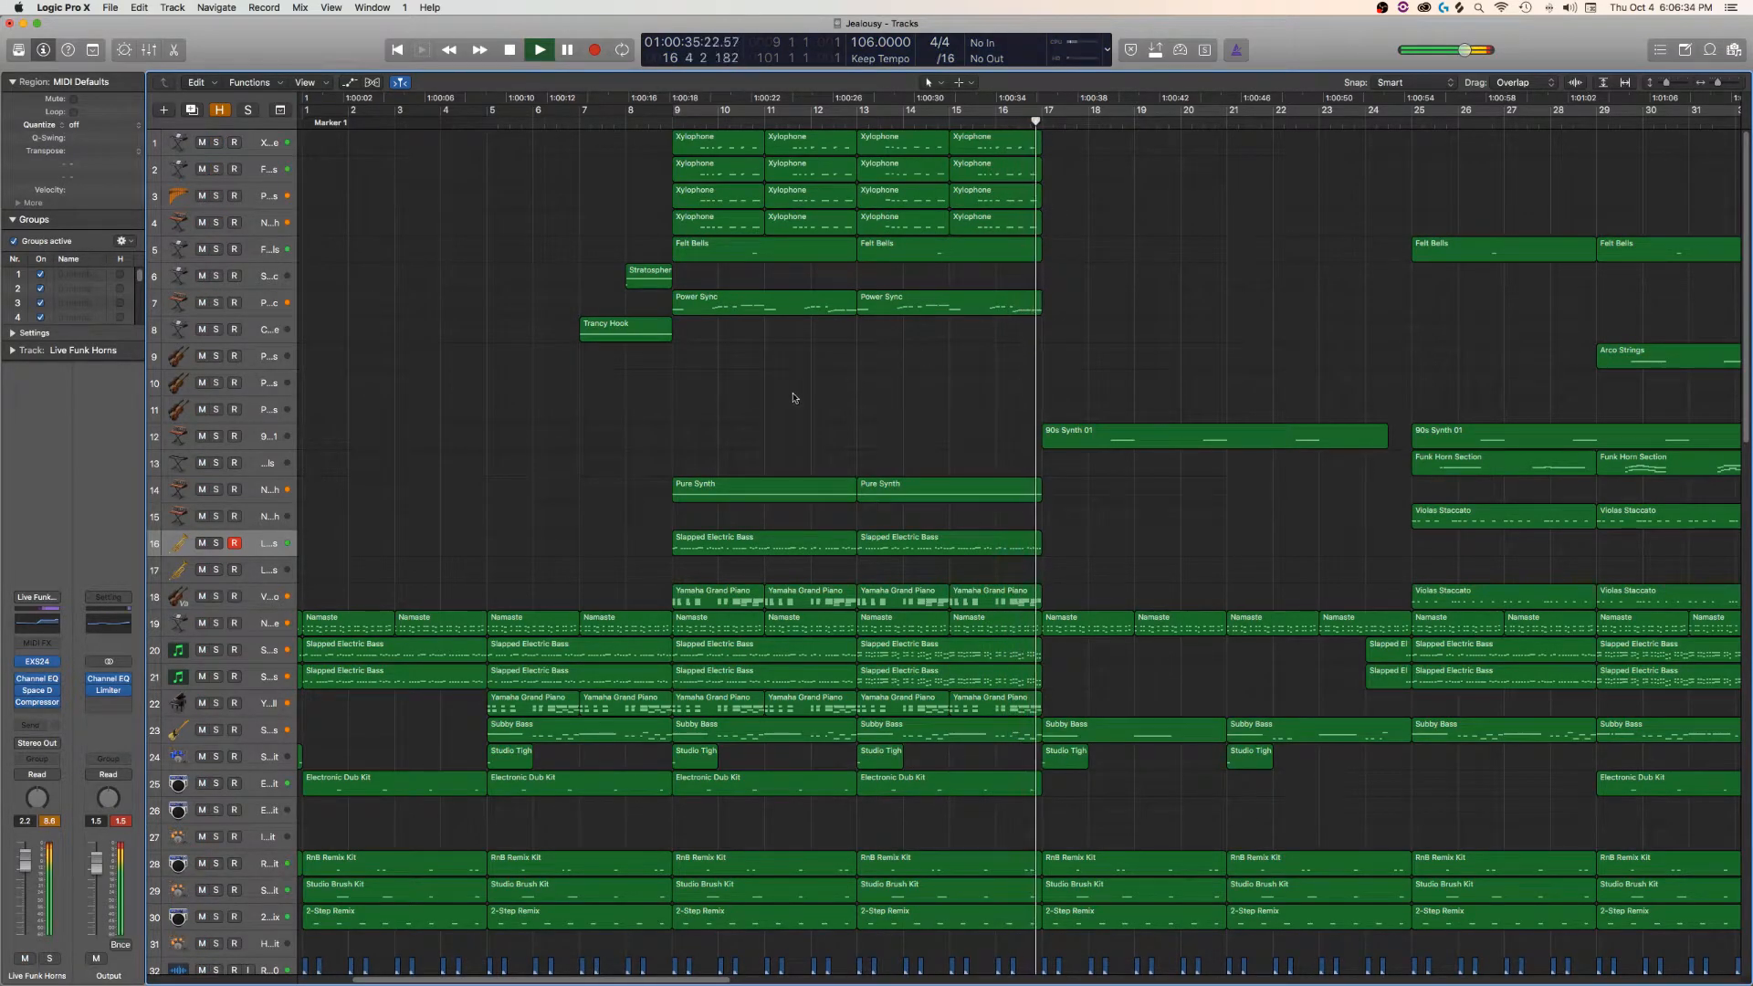
- Audition the vocal on audio track 59 in solo around bar 19 and clear its solo
scroll(766, 387, "right", 10)
scroll(726, 432, "down", 5)
scroll(726, 432, "down", 15)
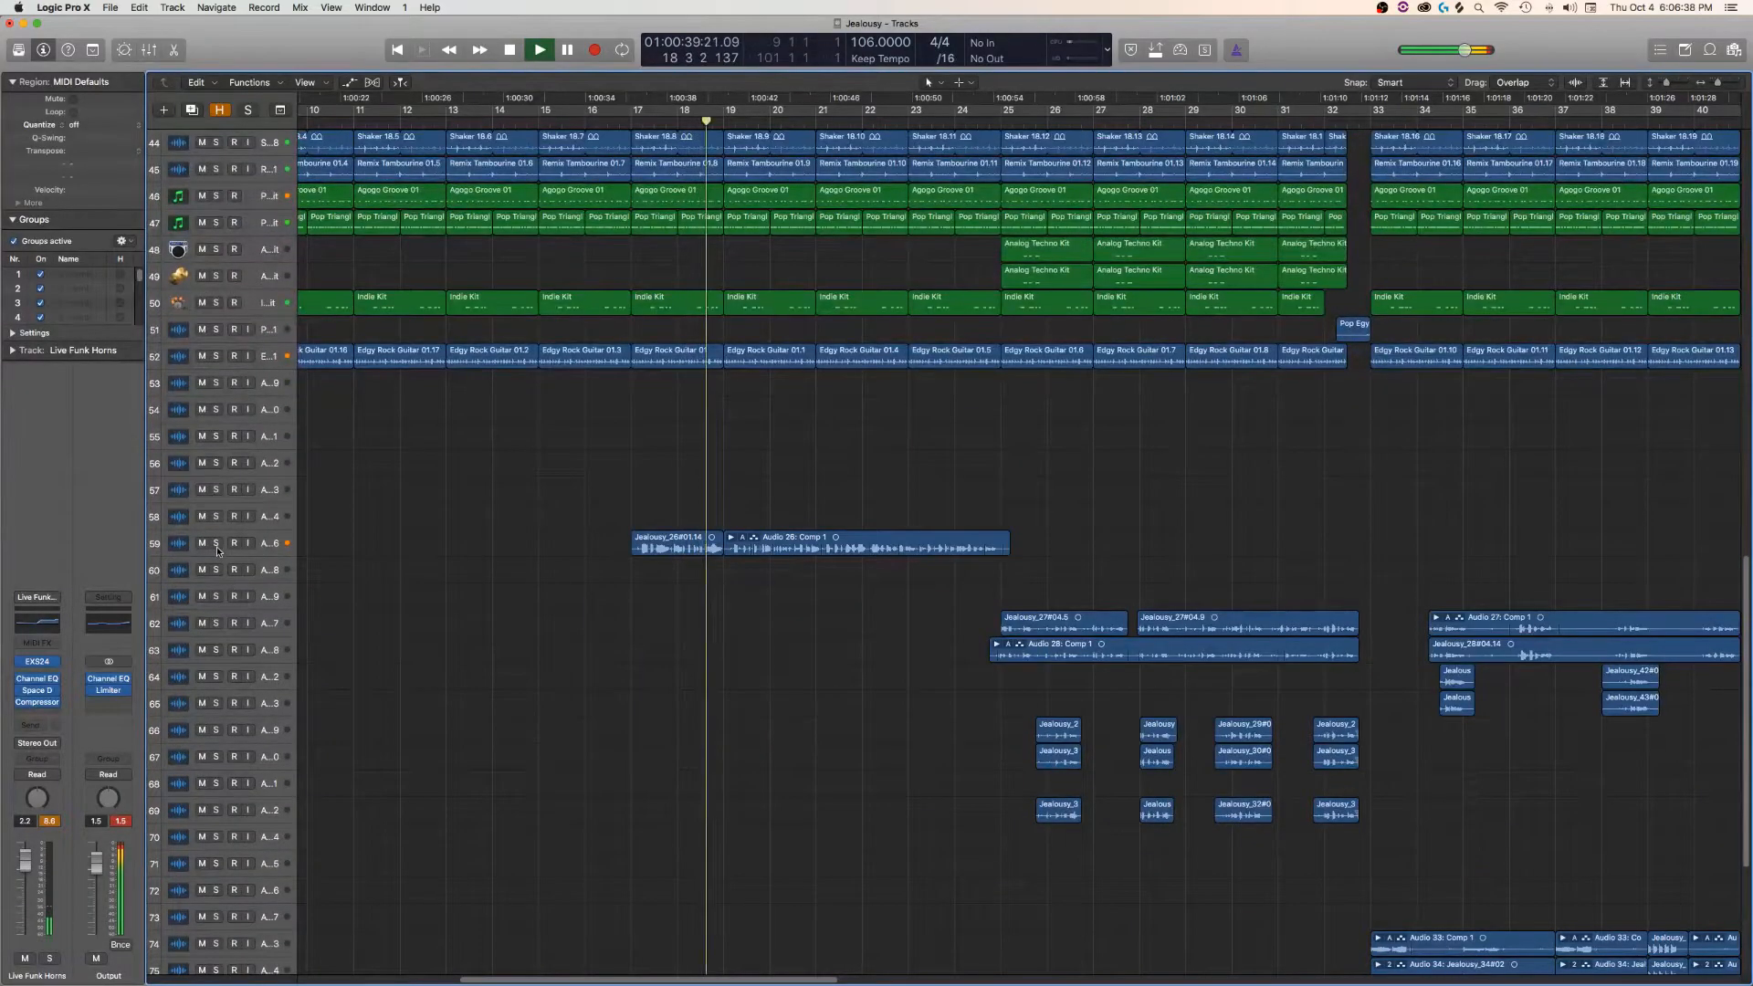
left_click(216, 544)
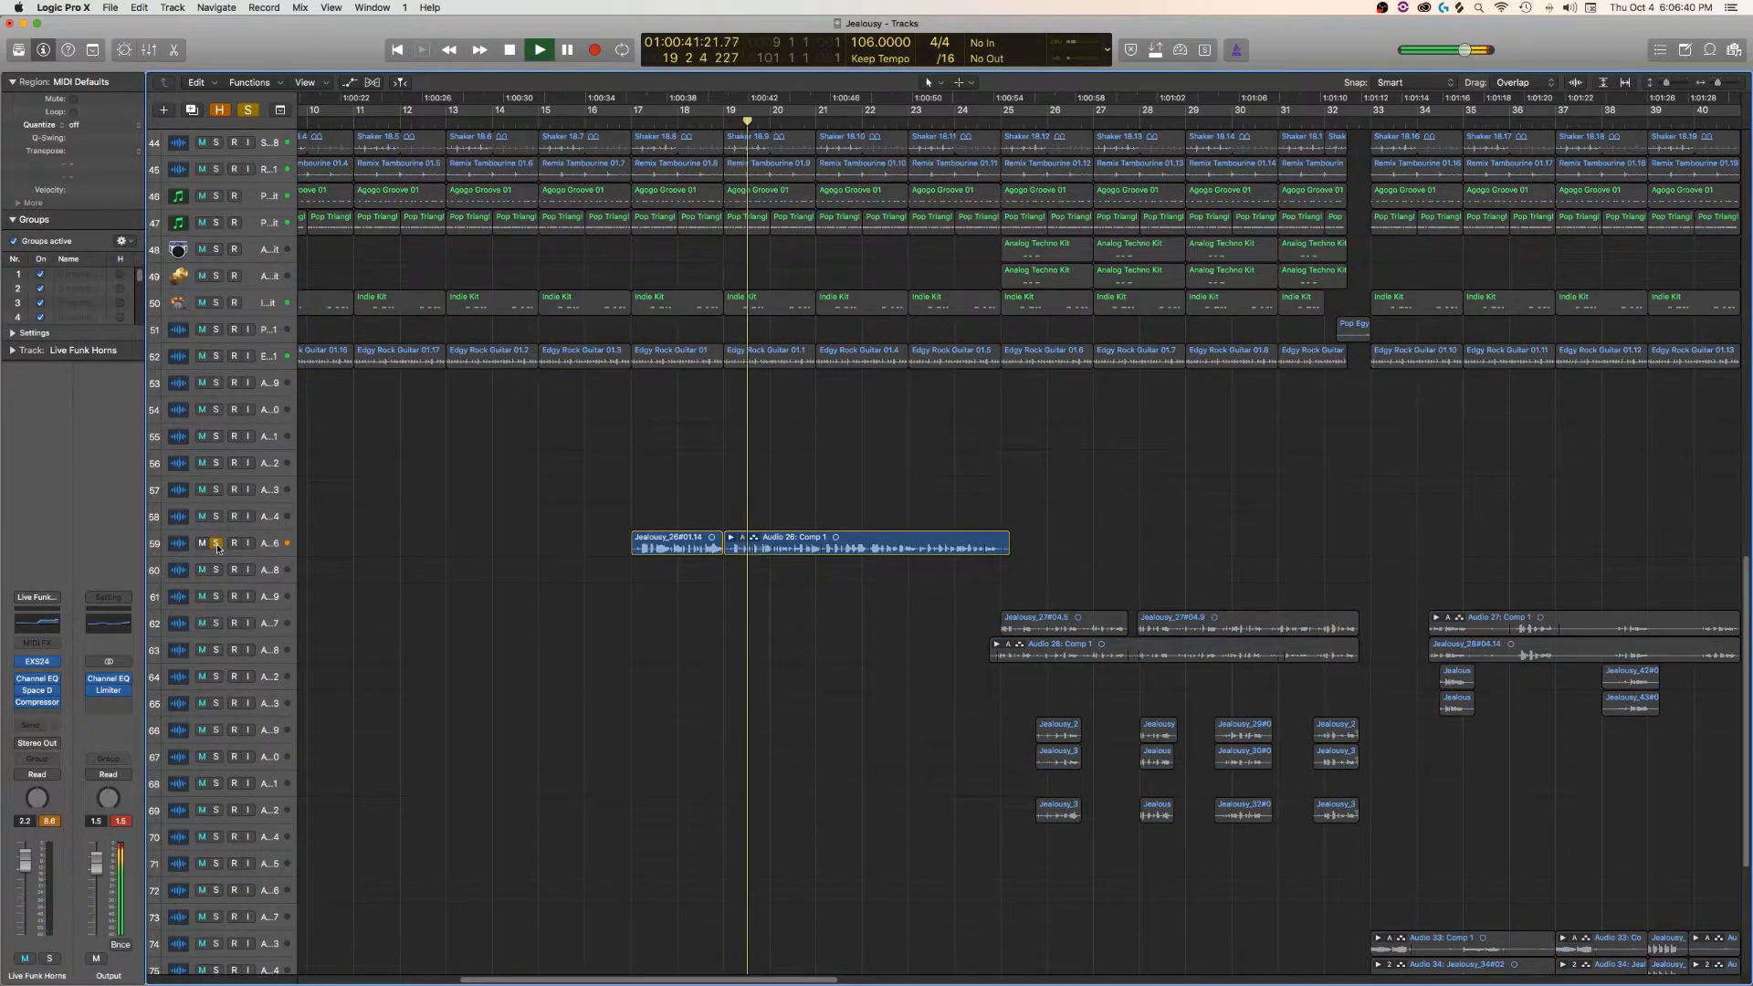
left_click(217, 545)
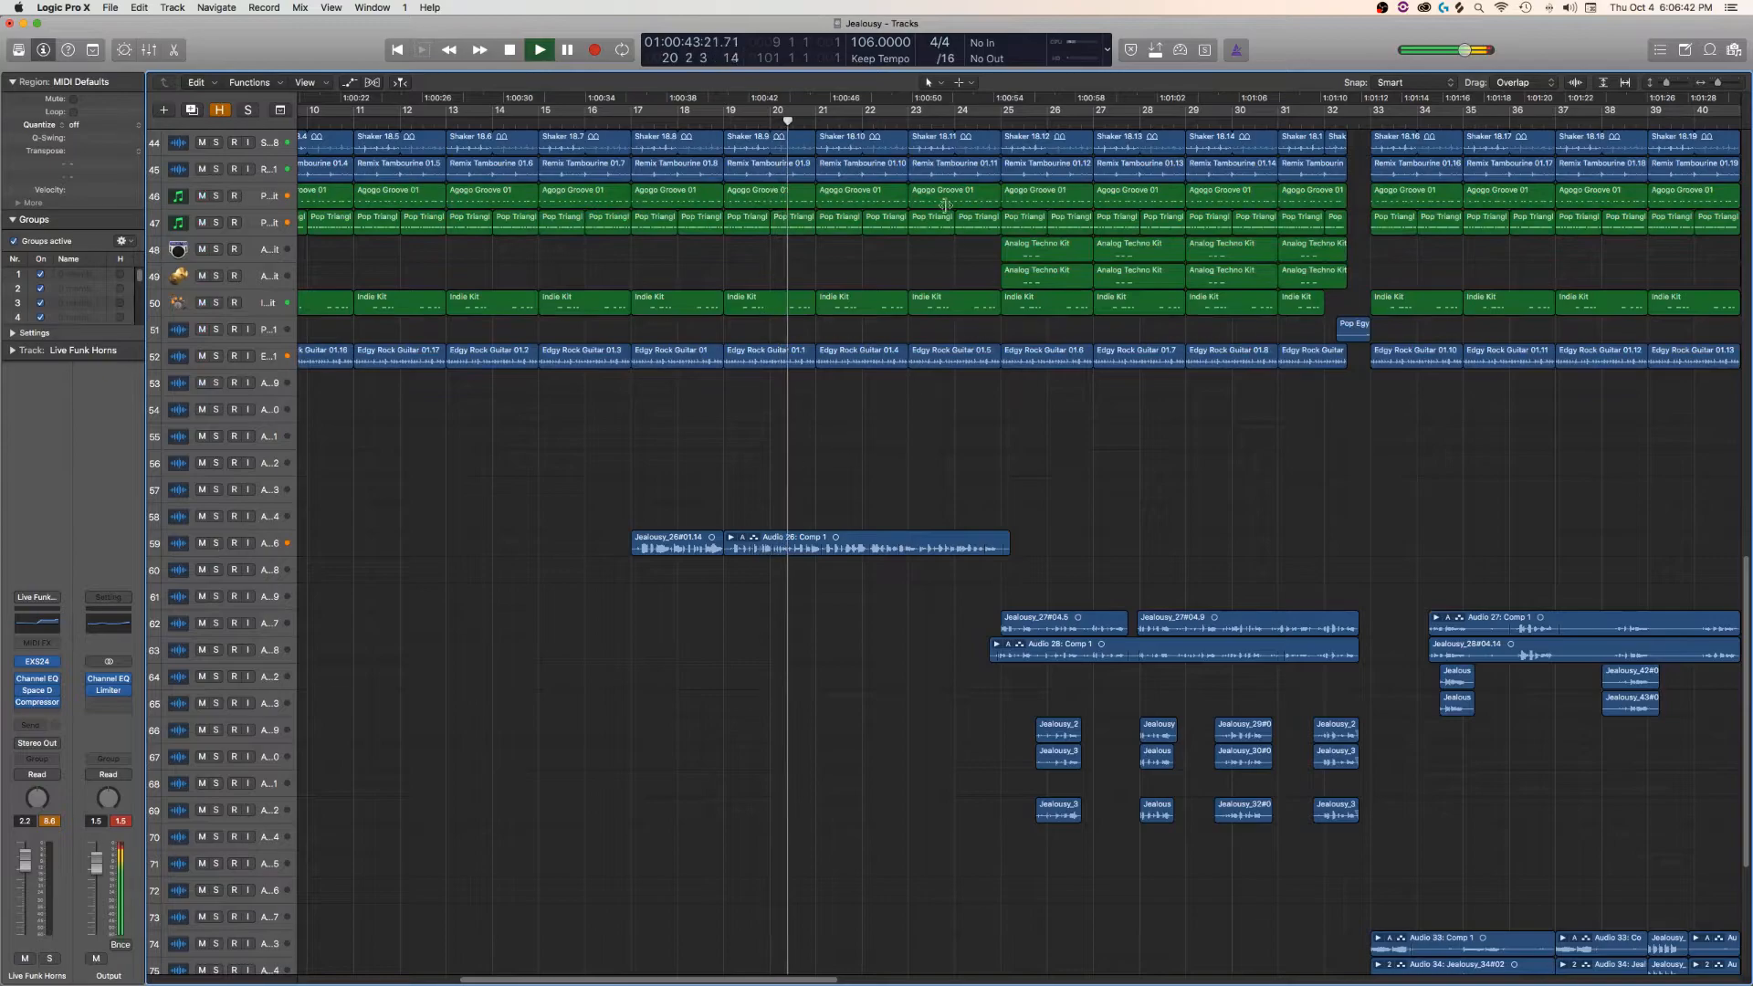
- Listen to the vocal regions on tracks 62 to 69 from bar 25, skipping ahead to the end of the section near bar 32
scroll(822, 411, "right", 5)
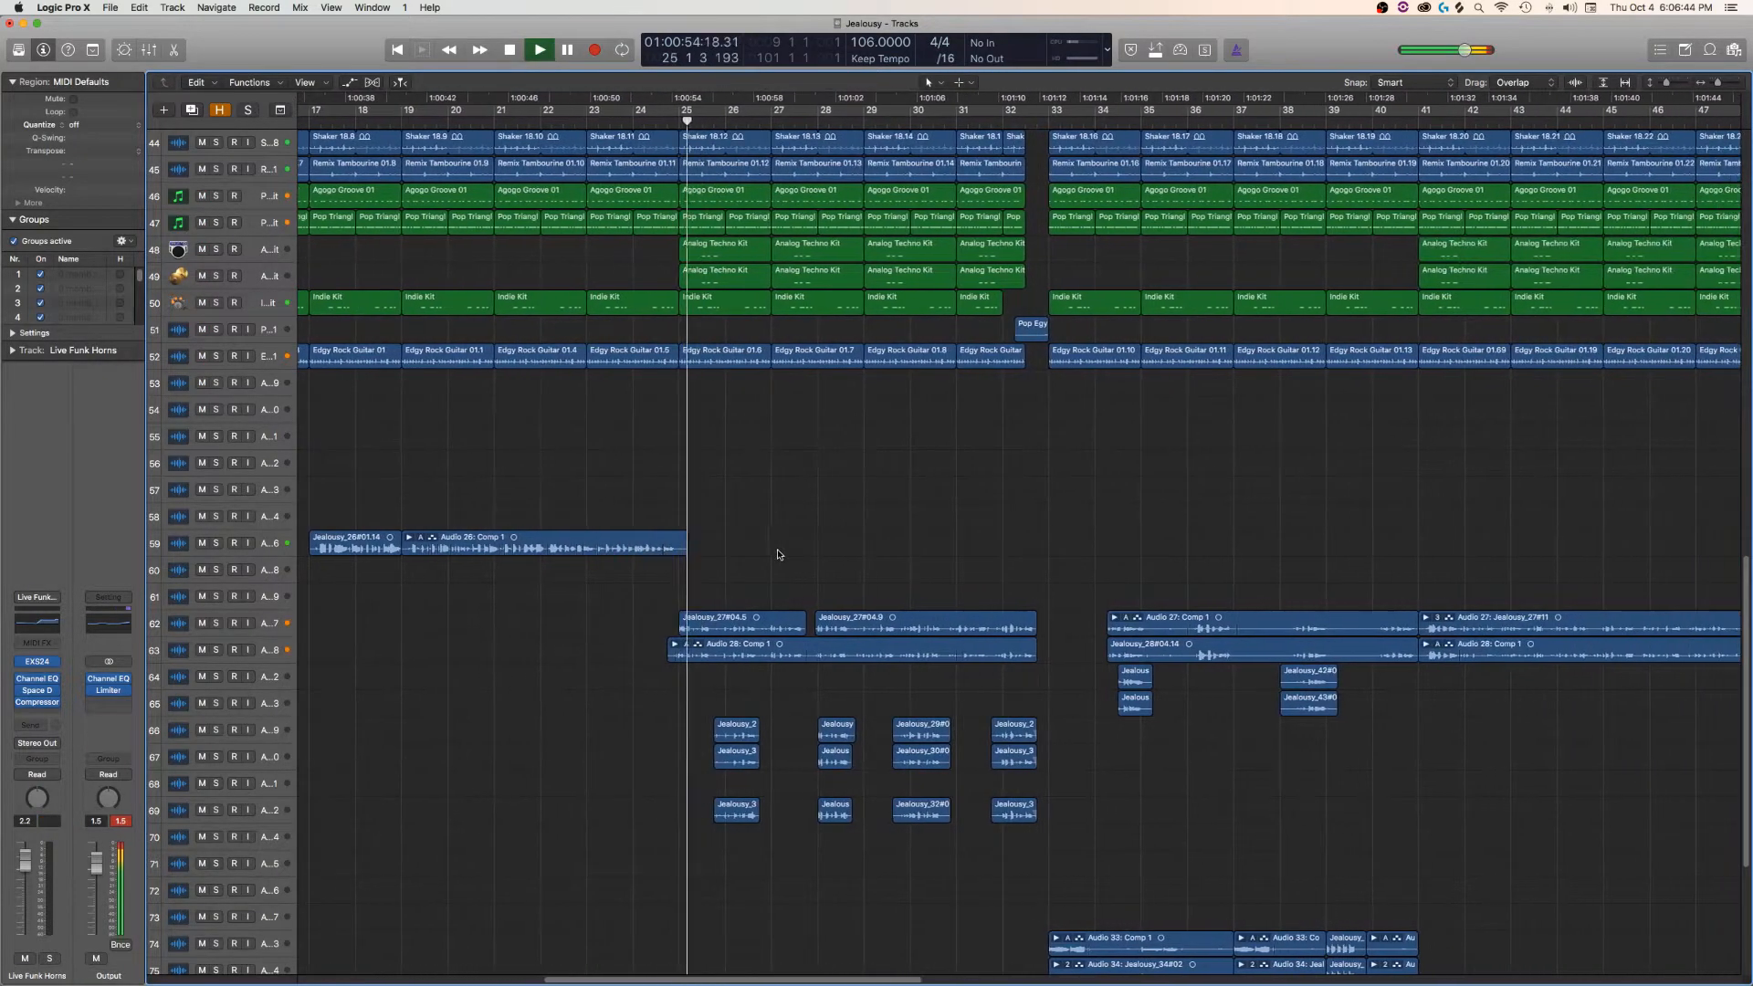
scroll(776, 548, "down", 10)
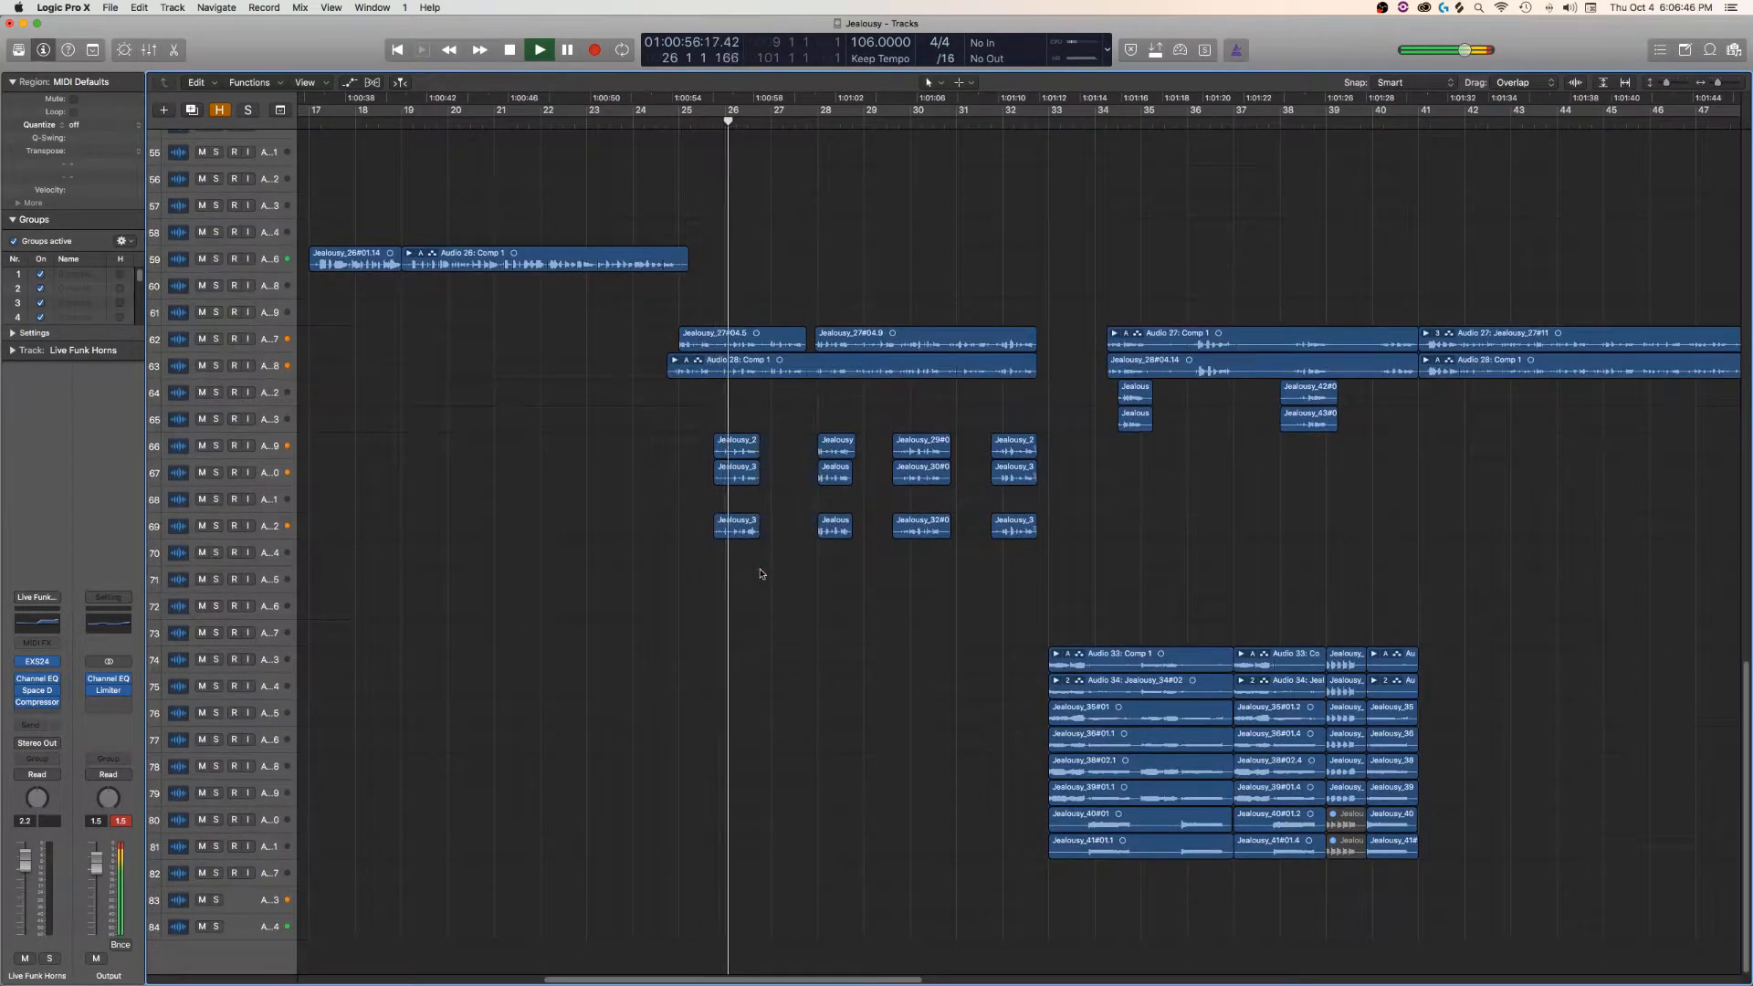
scroll(739, 603, "right", 5)
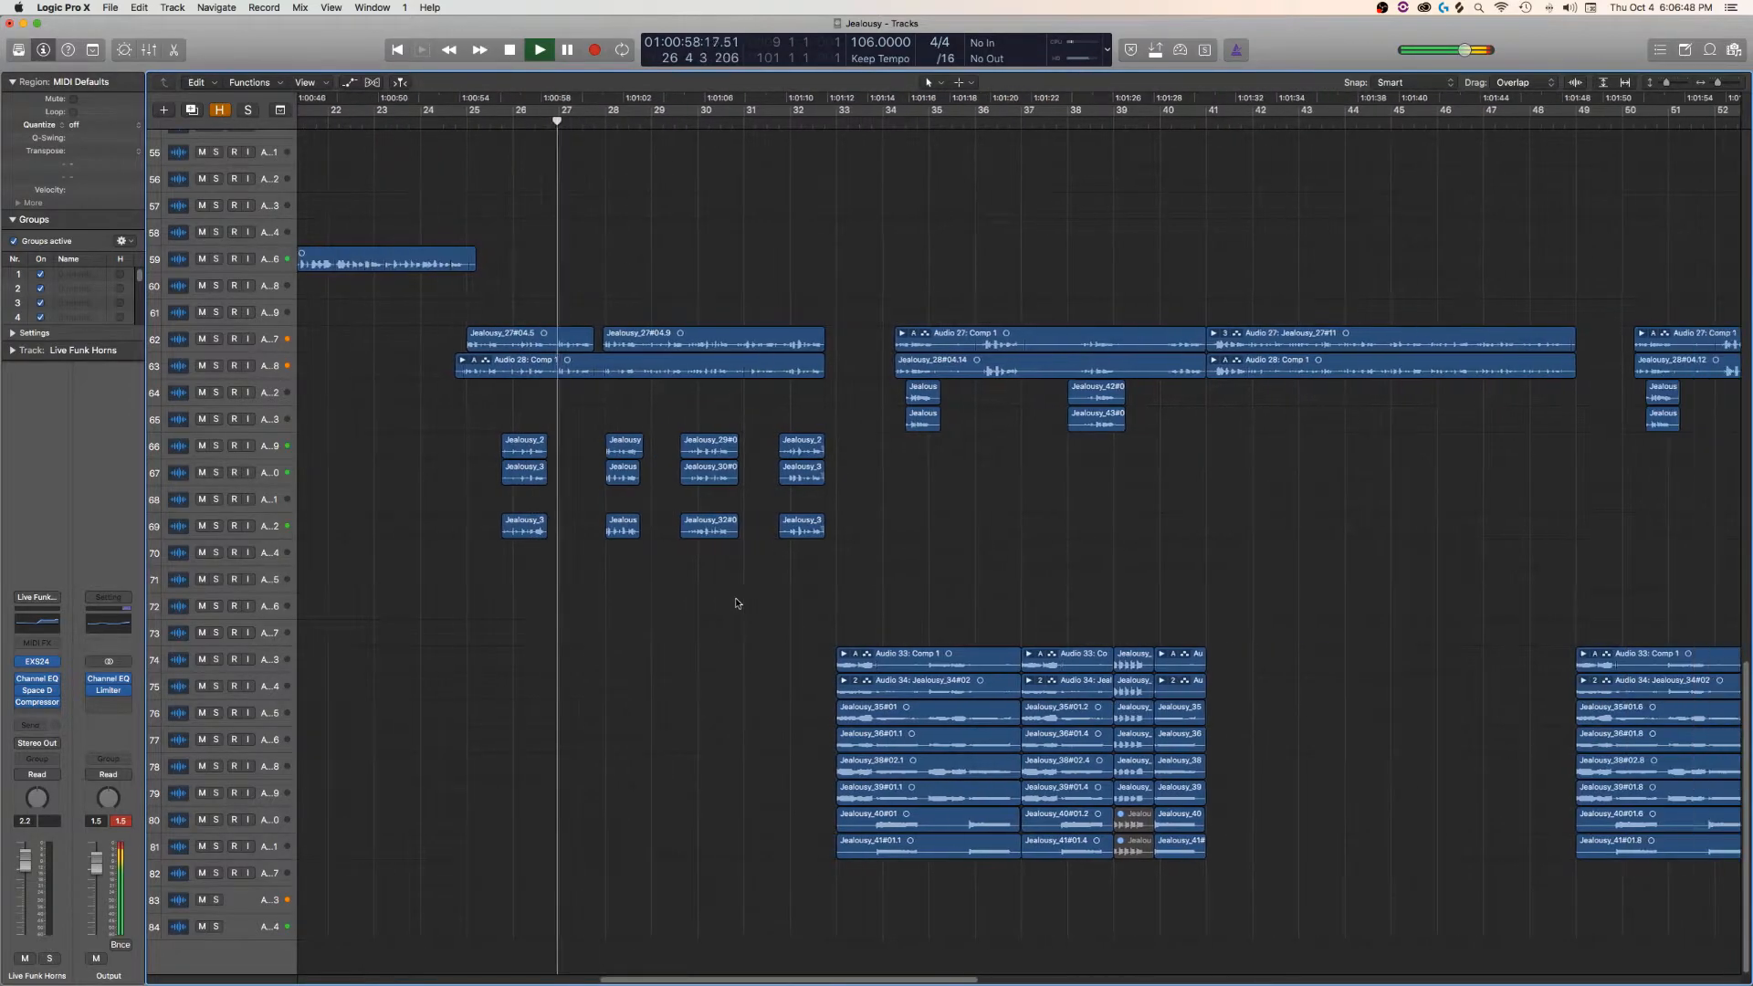
left_click(778, 125)
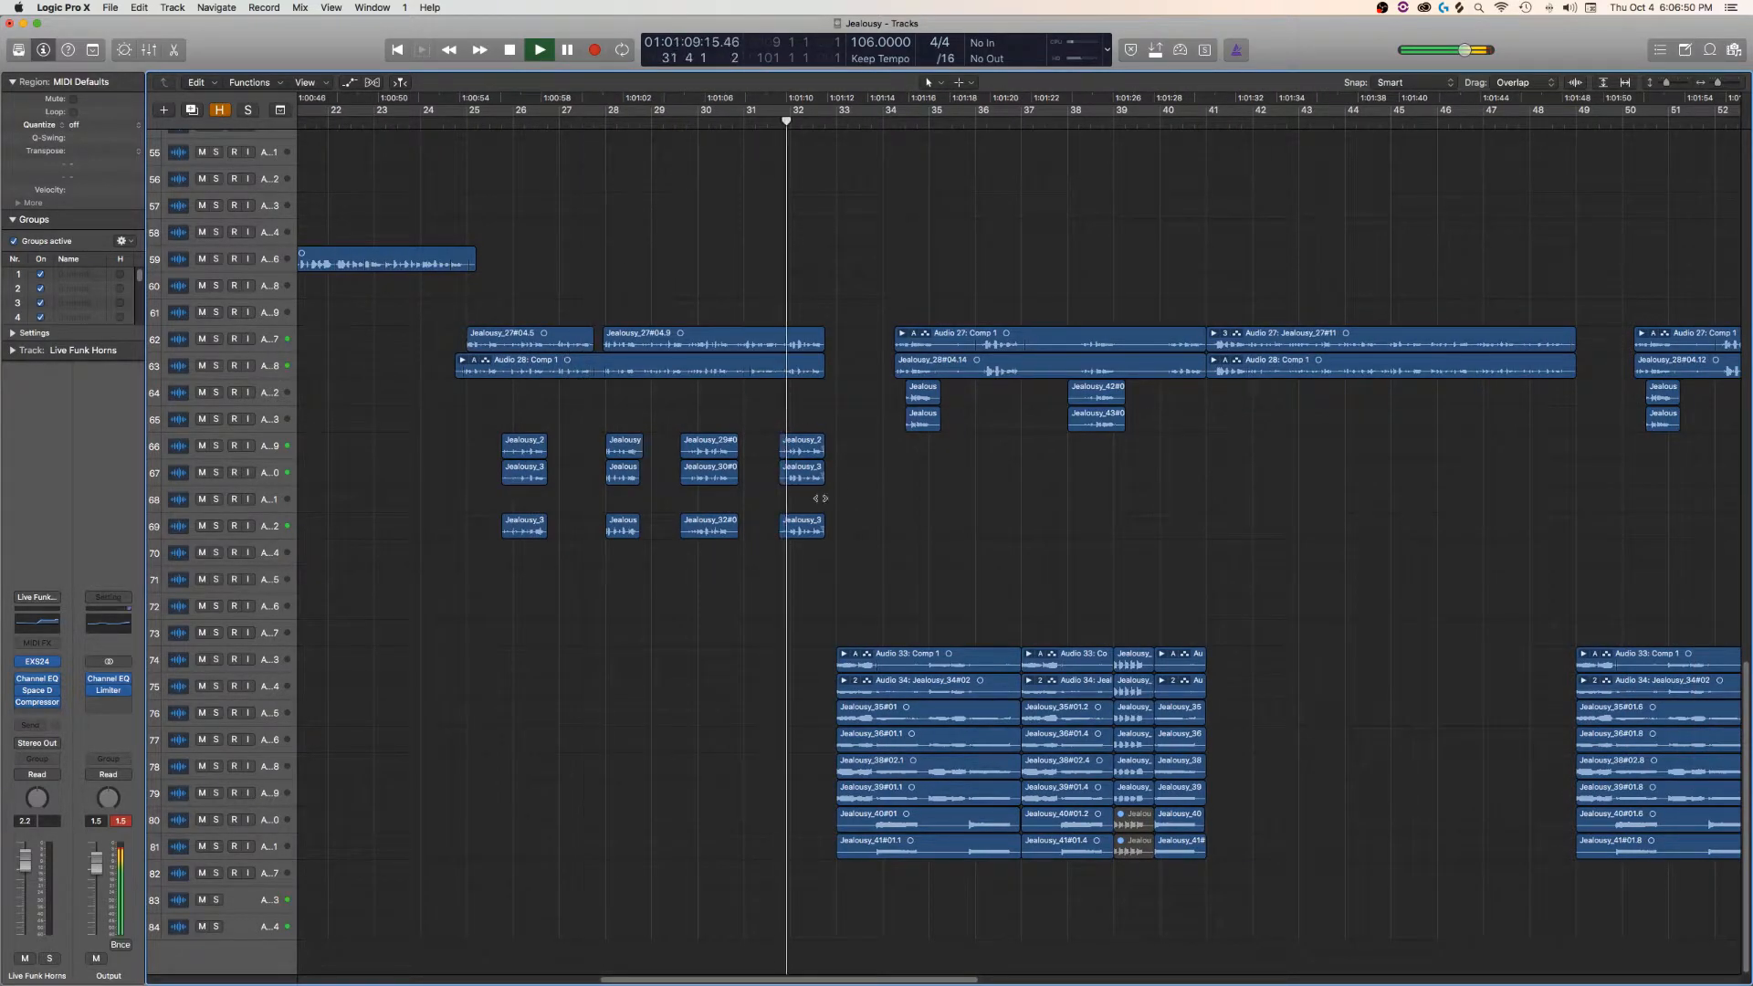
scroll(799, 612, "right", 3)
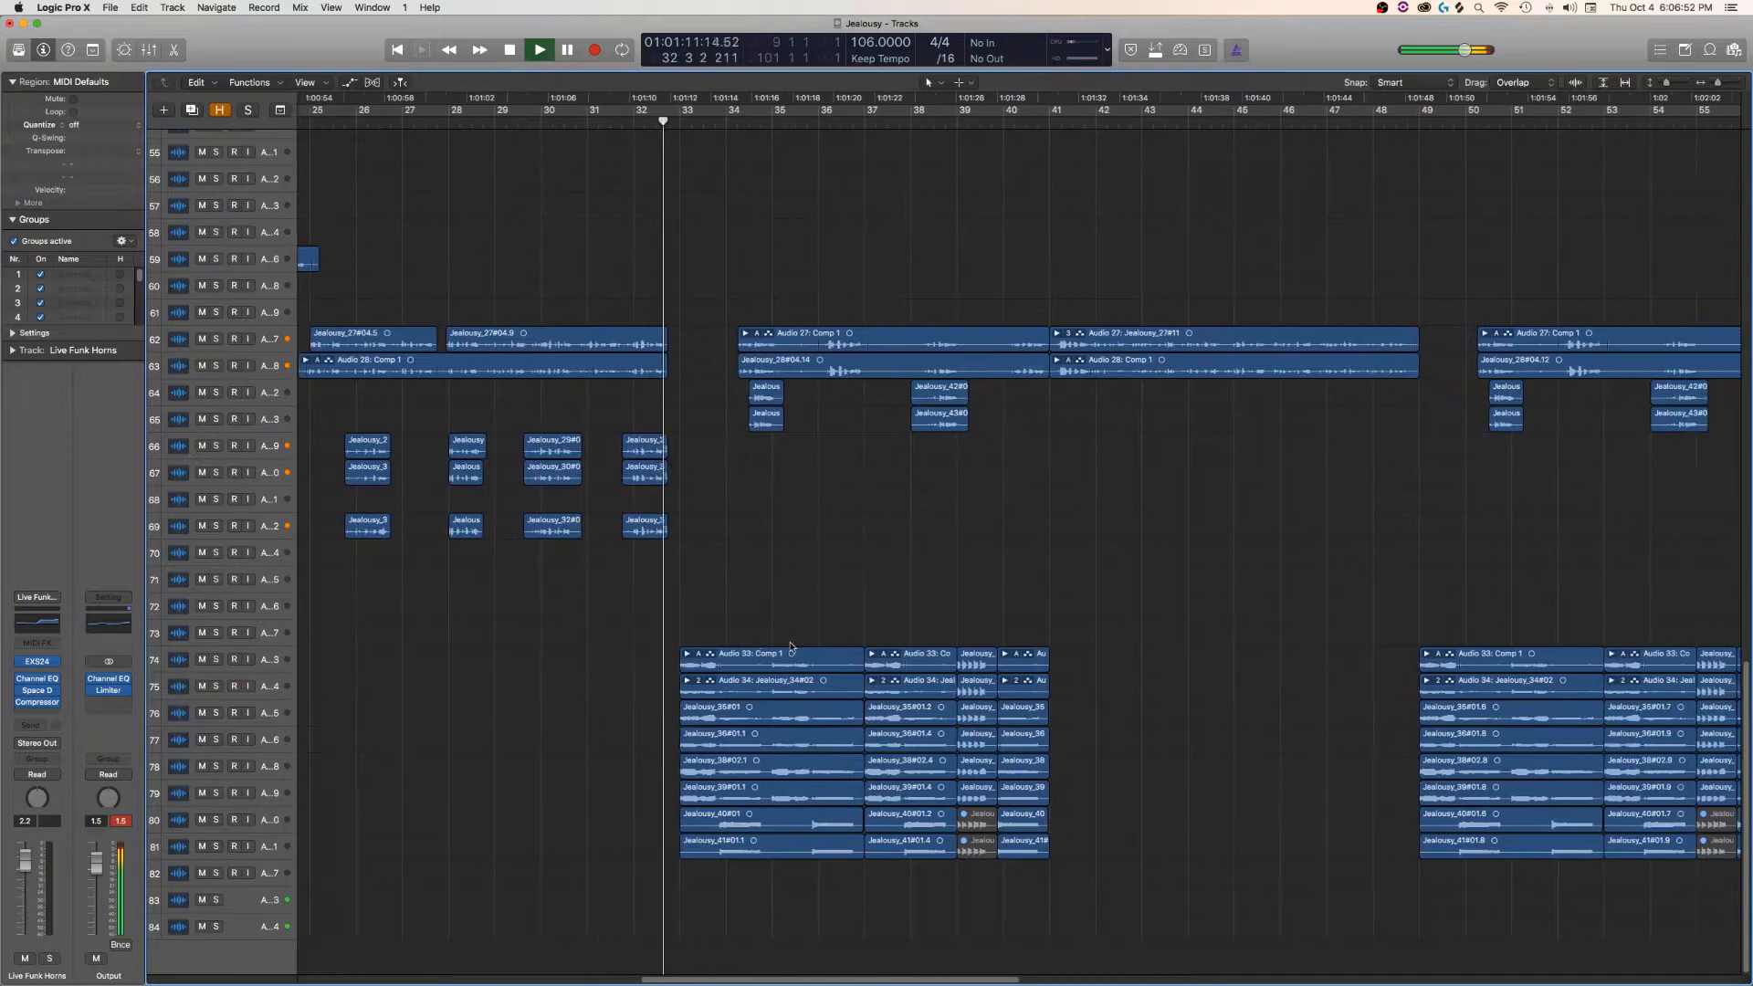
- Play the instrument tracks from bar 33, skip ahead to around bar 40, and stop playback
scroll(774, 620, "up", 10)
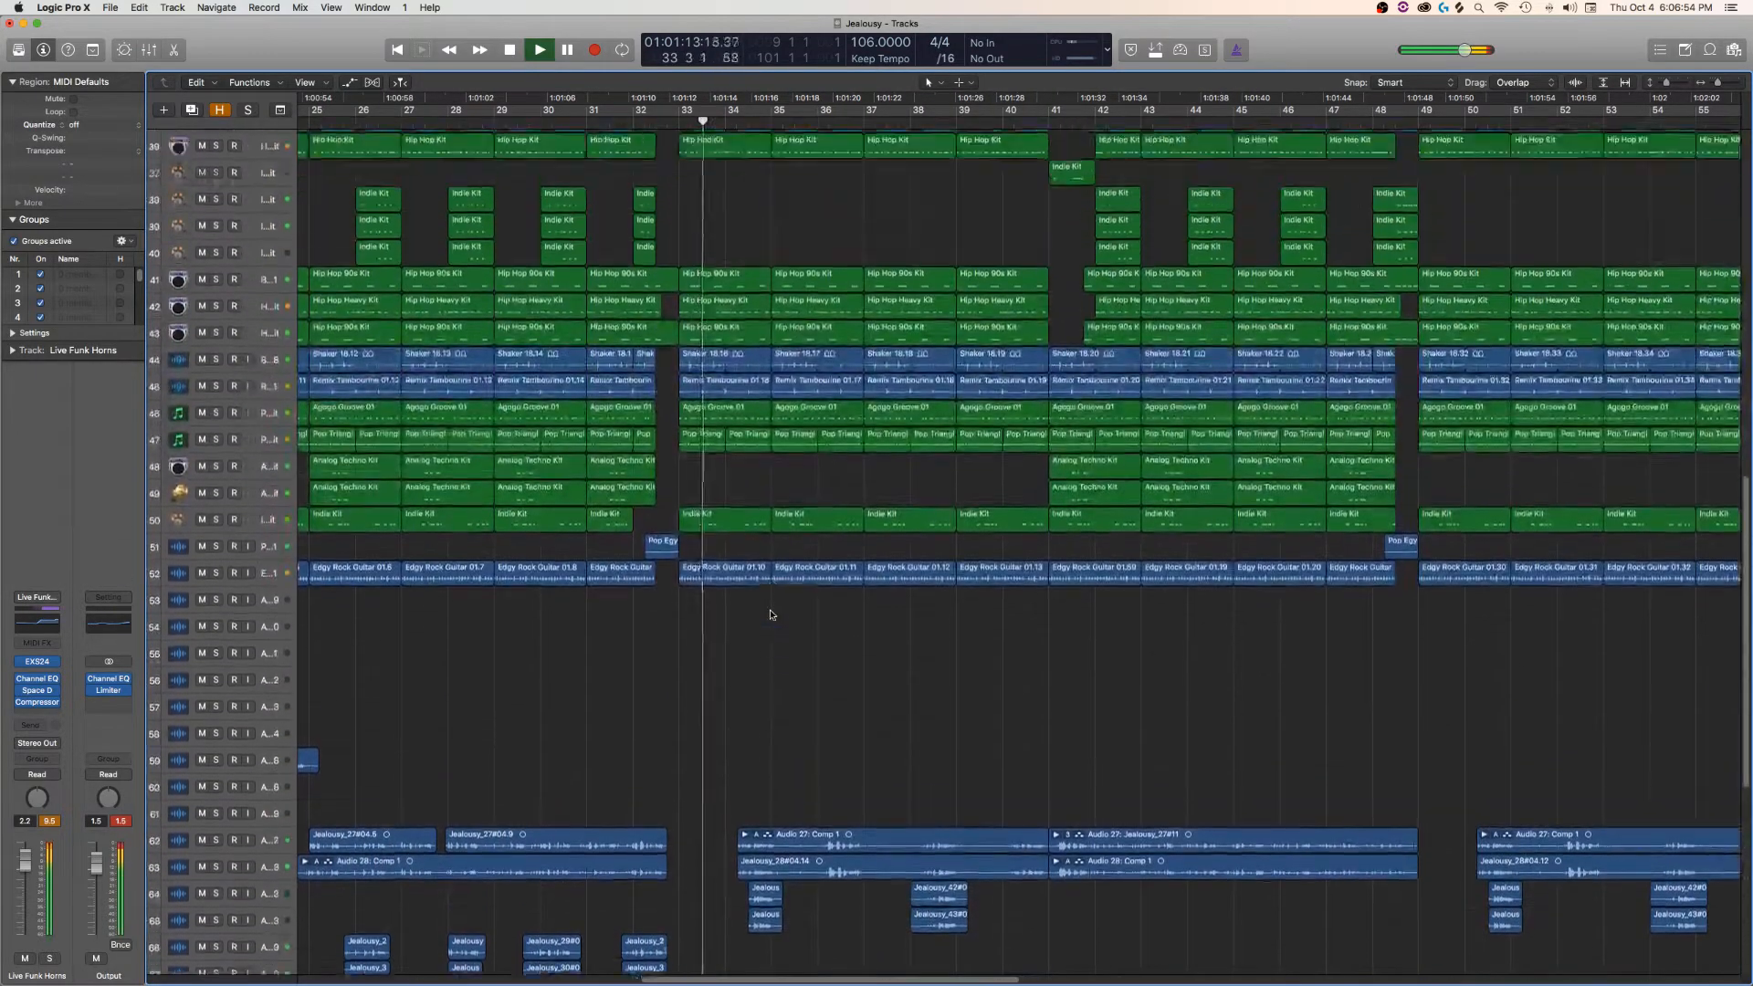
scroll(771, 615, "up", 15)
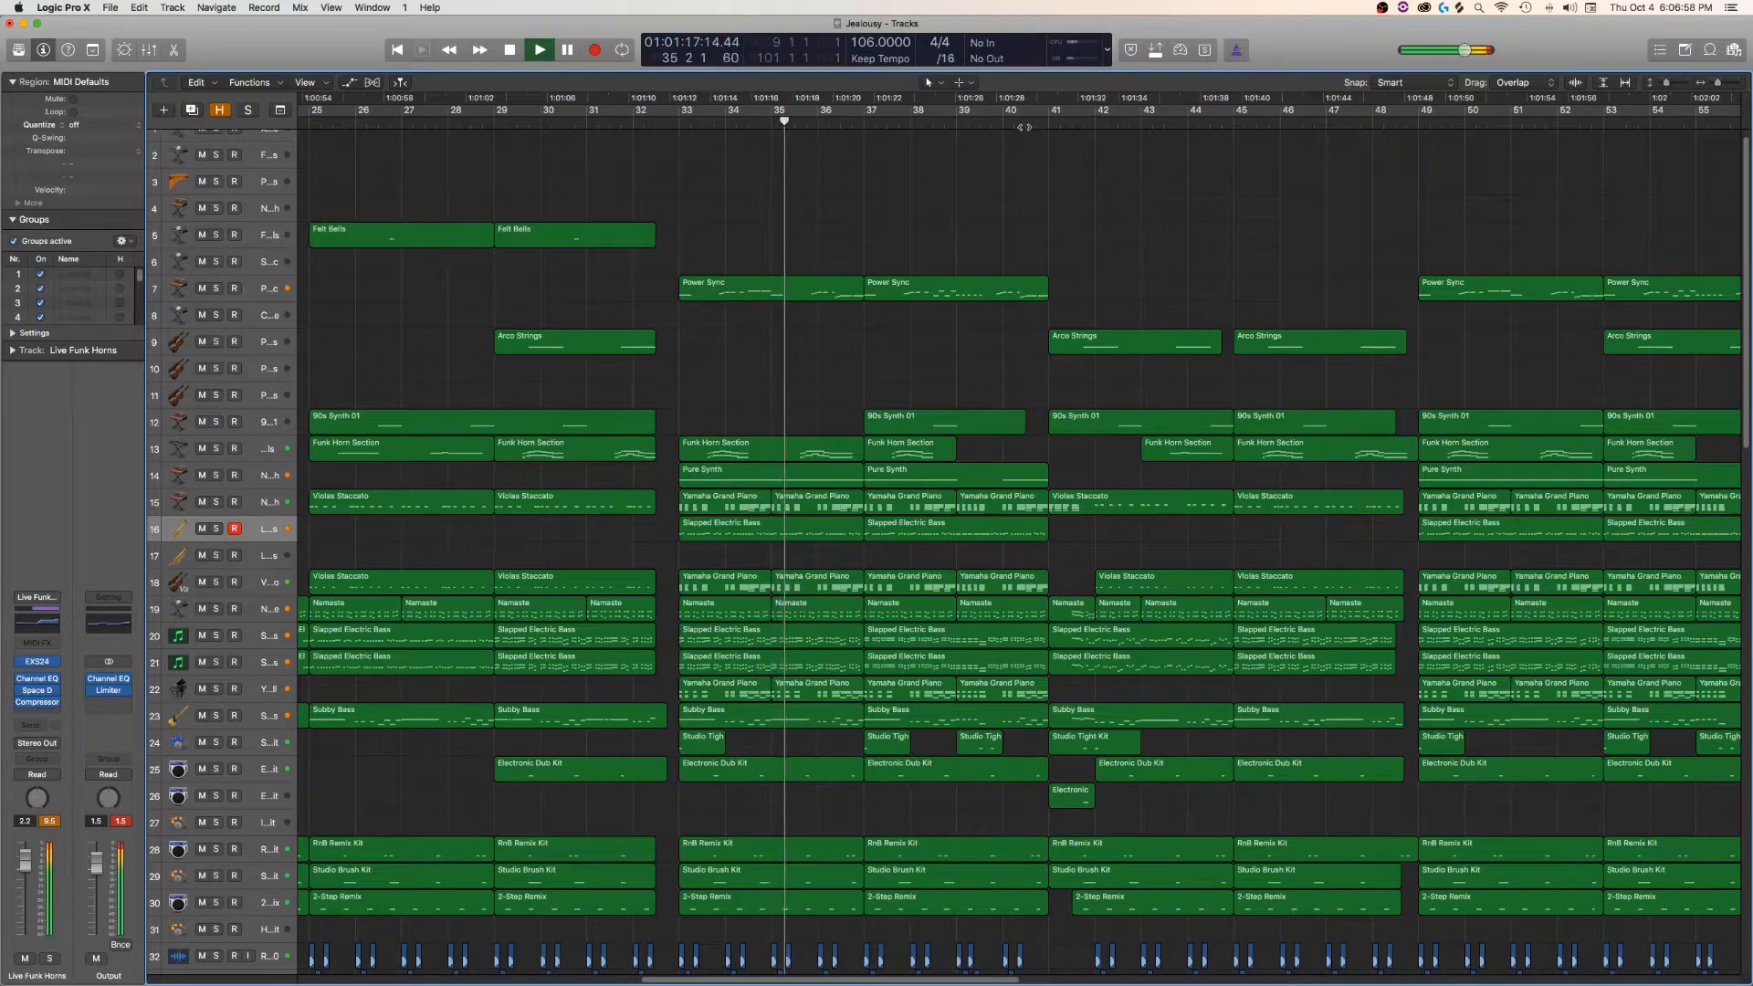
left_click(1026, 127)
key("space")
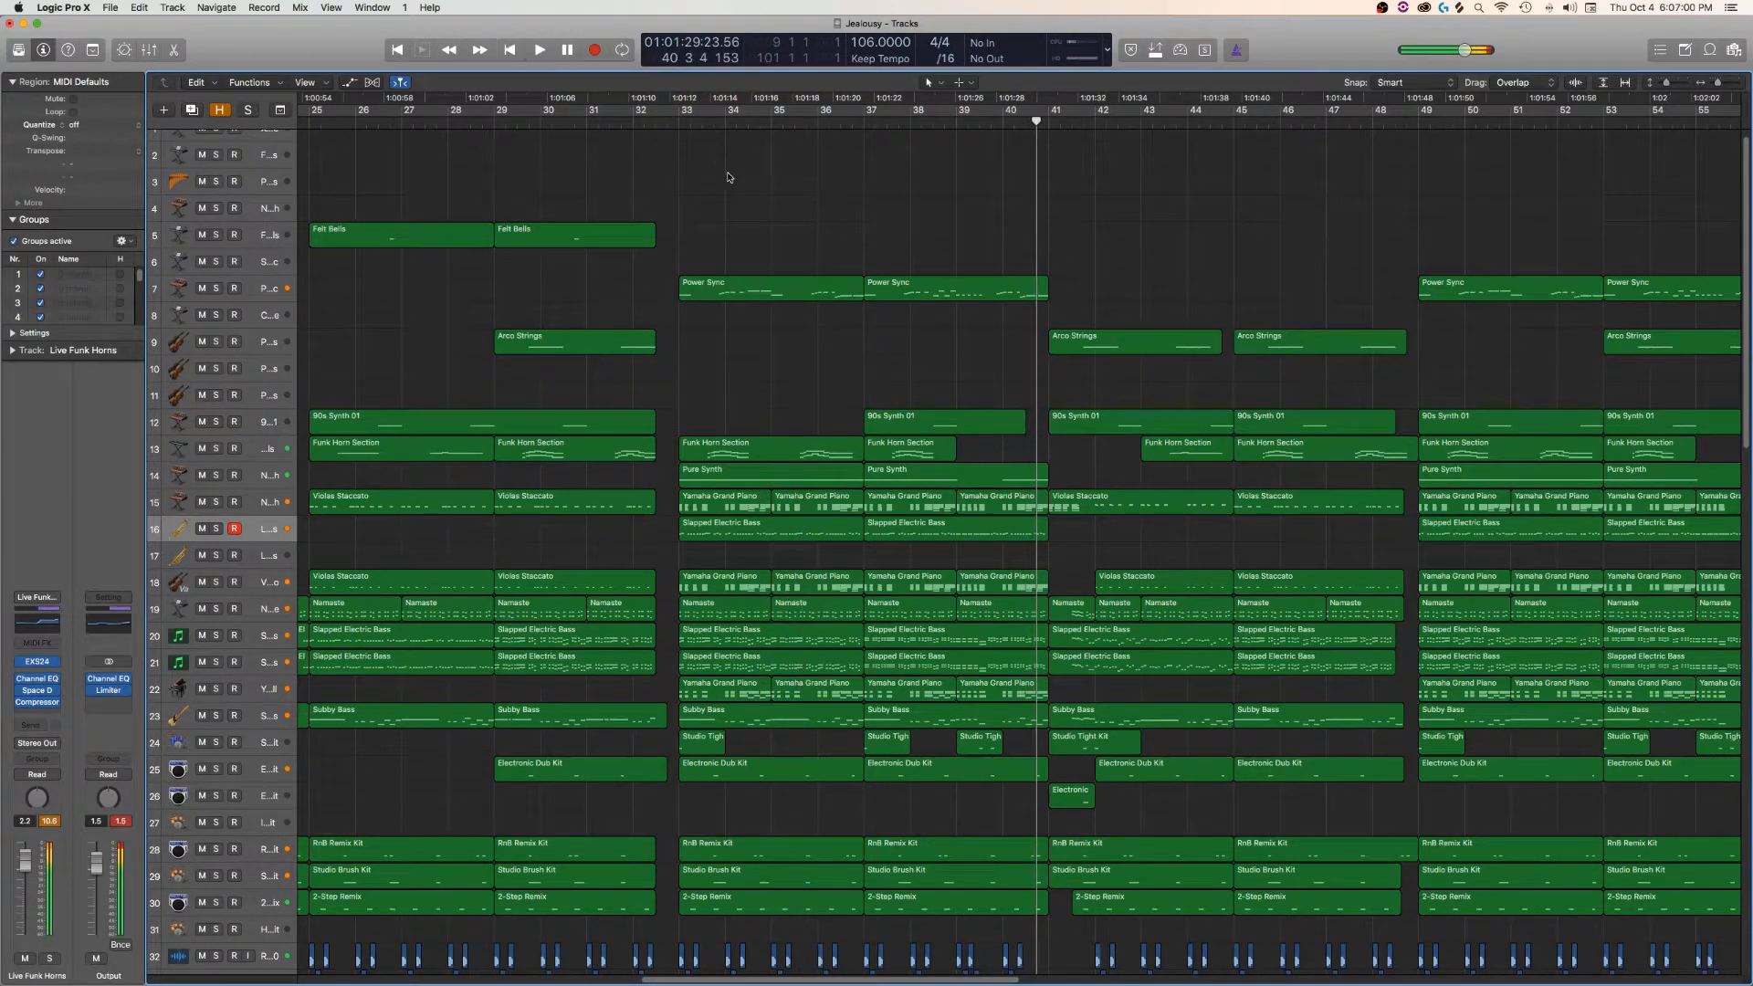
- Replay from just before bar 33 with tracks 18 to 21 soloed, and add Yamaha Grand Piano track 22 to the solo
left_click(679, 121)
left_click(666, 122)
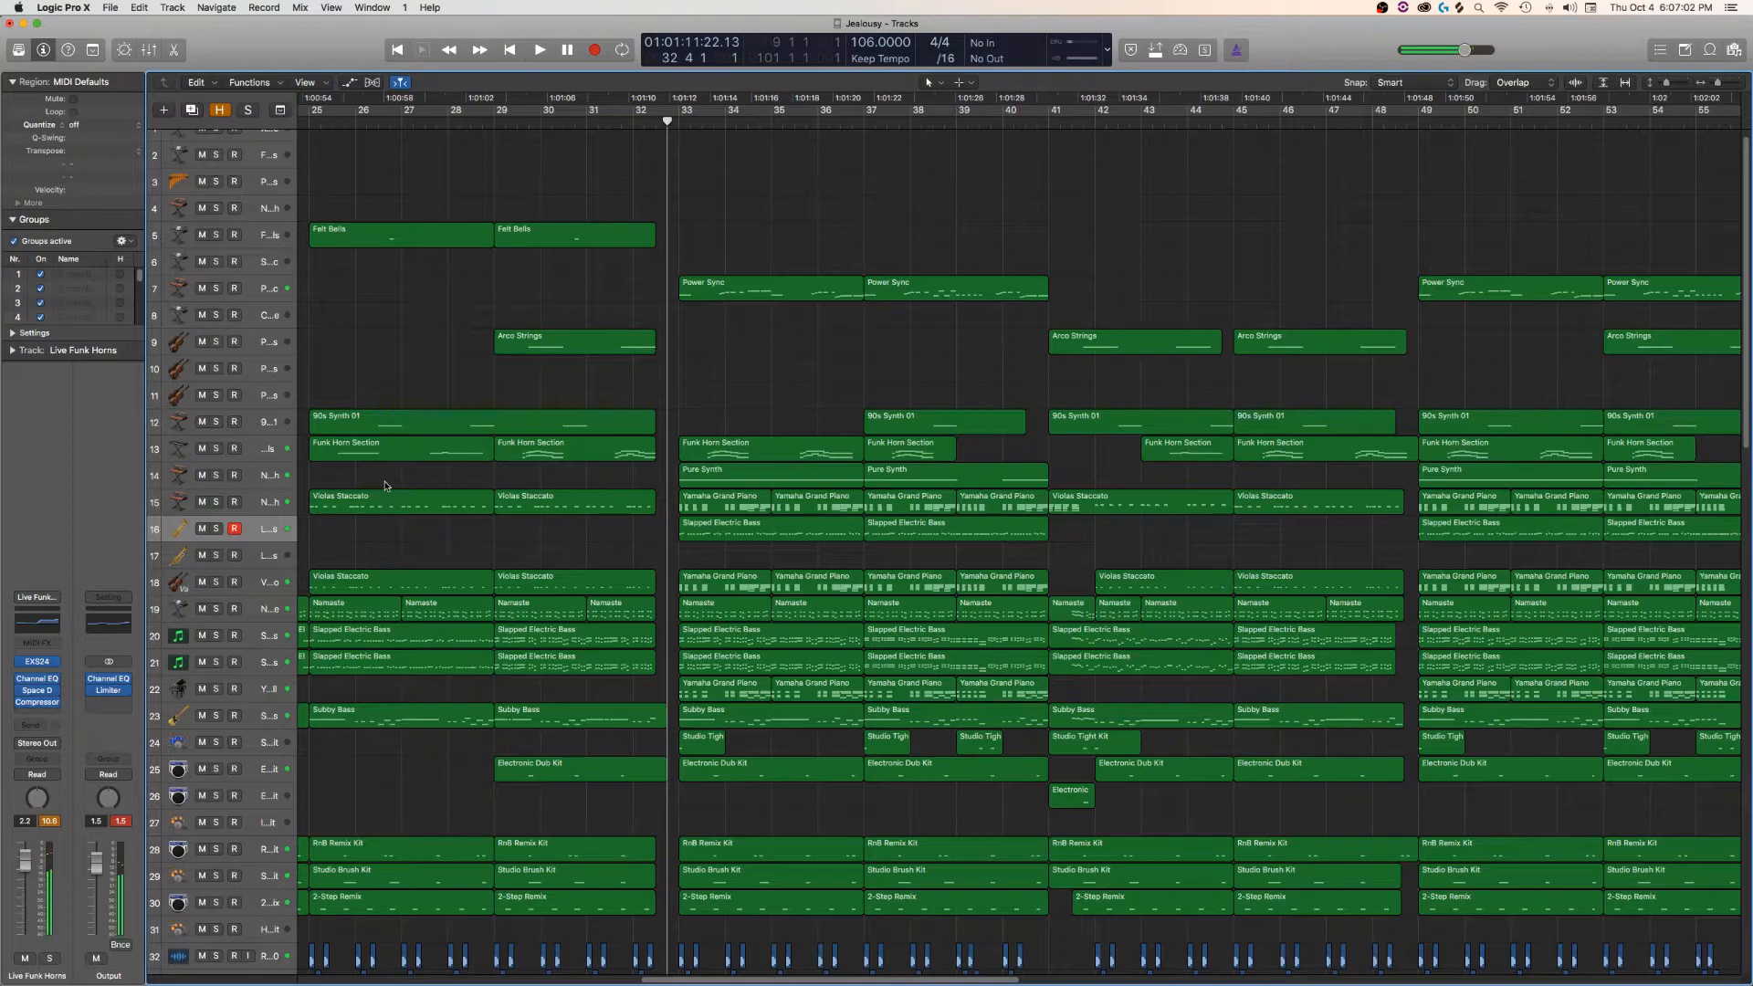
key("space")
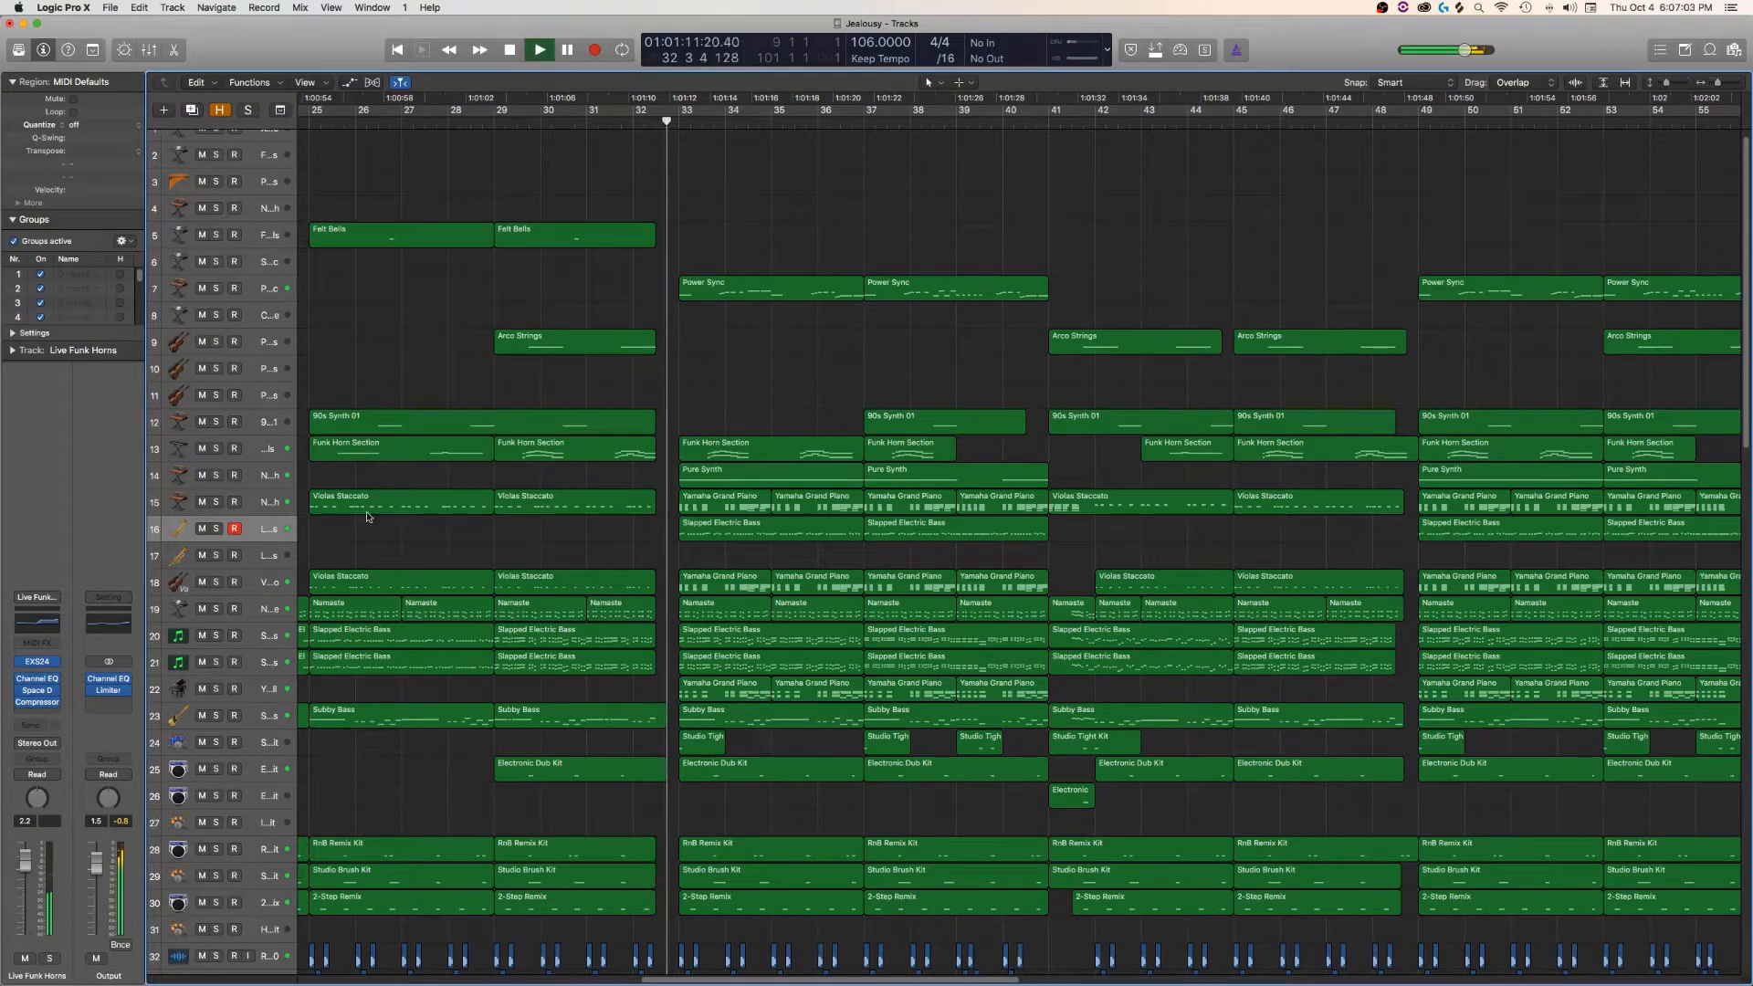
left_click(216, 635)
left_click(216, 609)
left_click(216, 582)
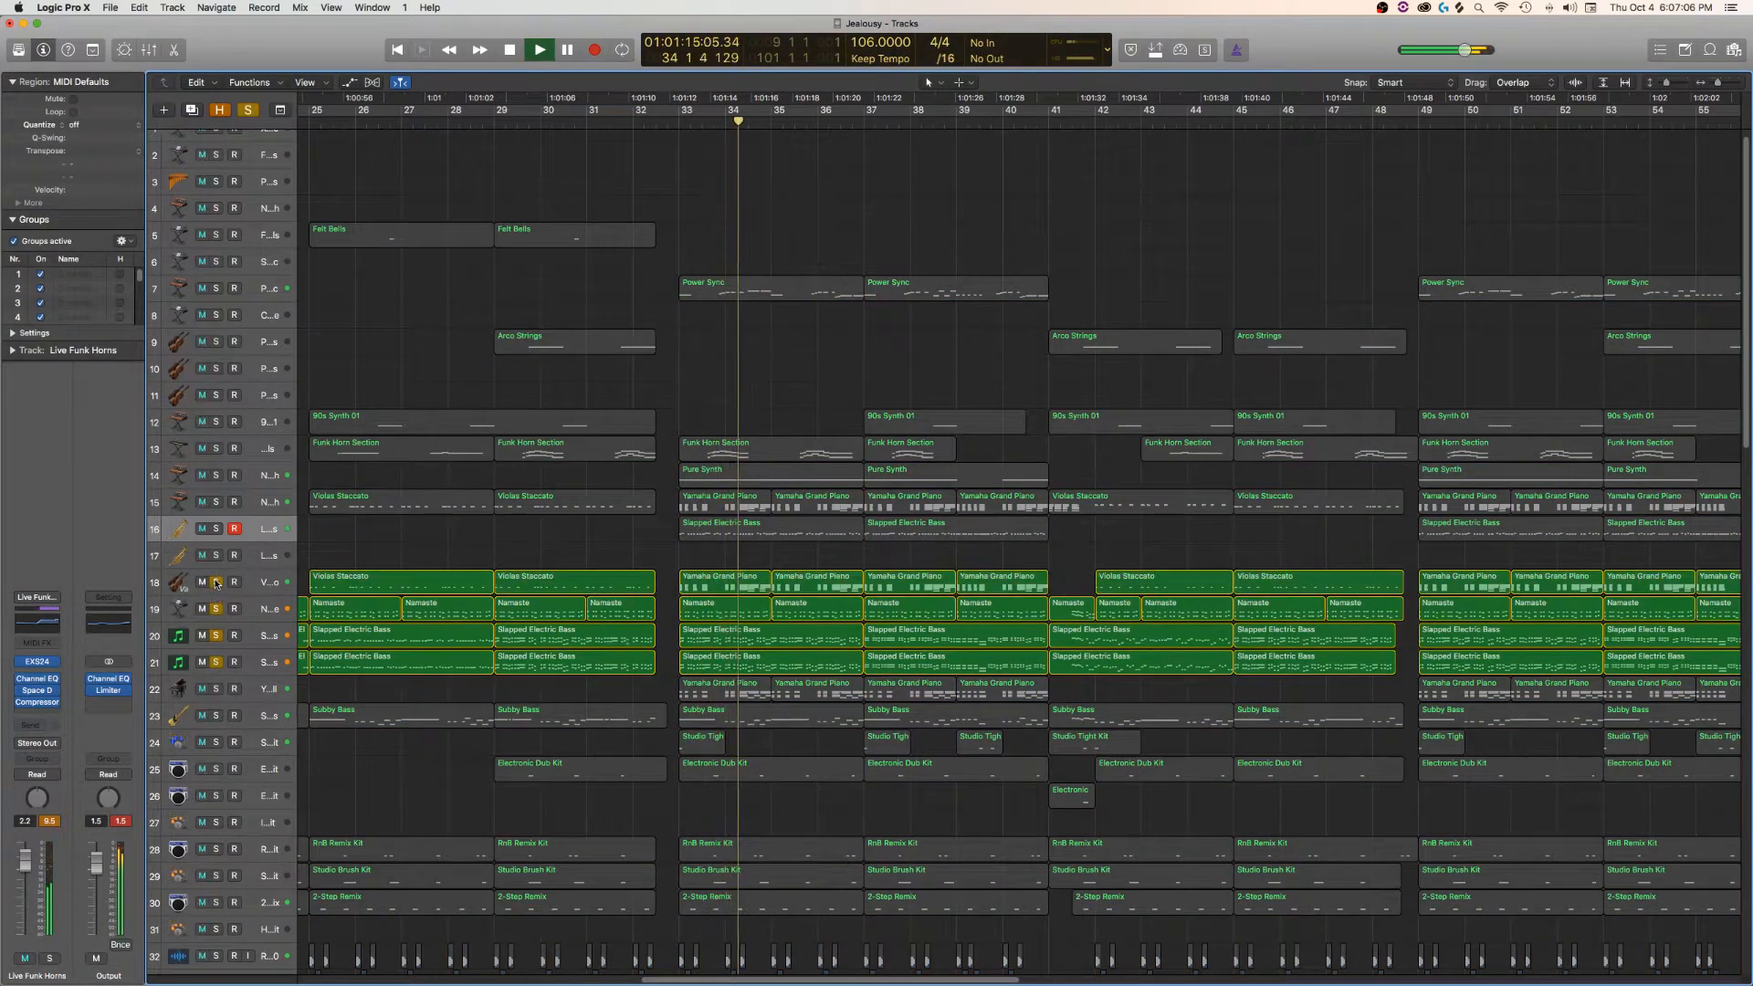
left_click(217, 689)
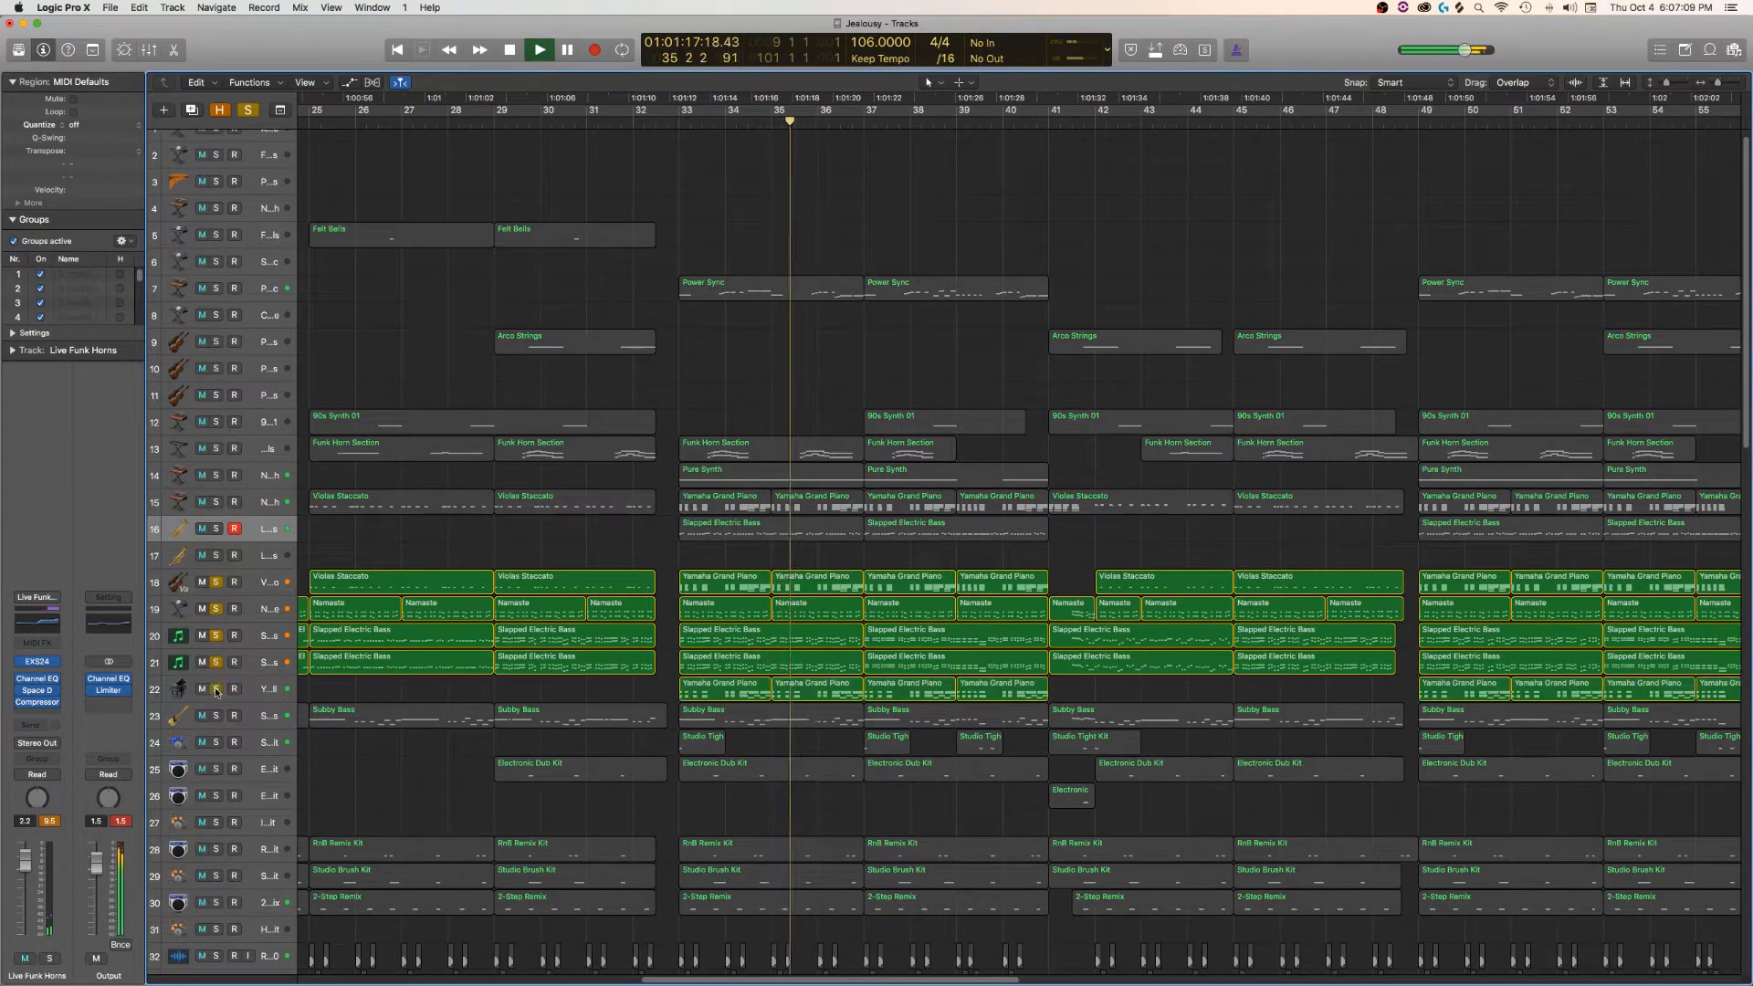
- Clear the solos on tracks 18 to 22 and audition Subby Bass track 23 in solo
left_click(216, 582)
left_click(215, 609)
left_click(216, 636)
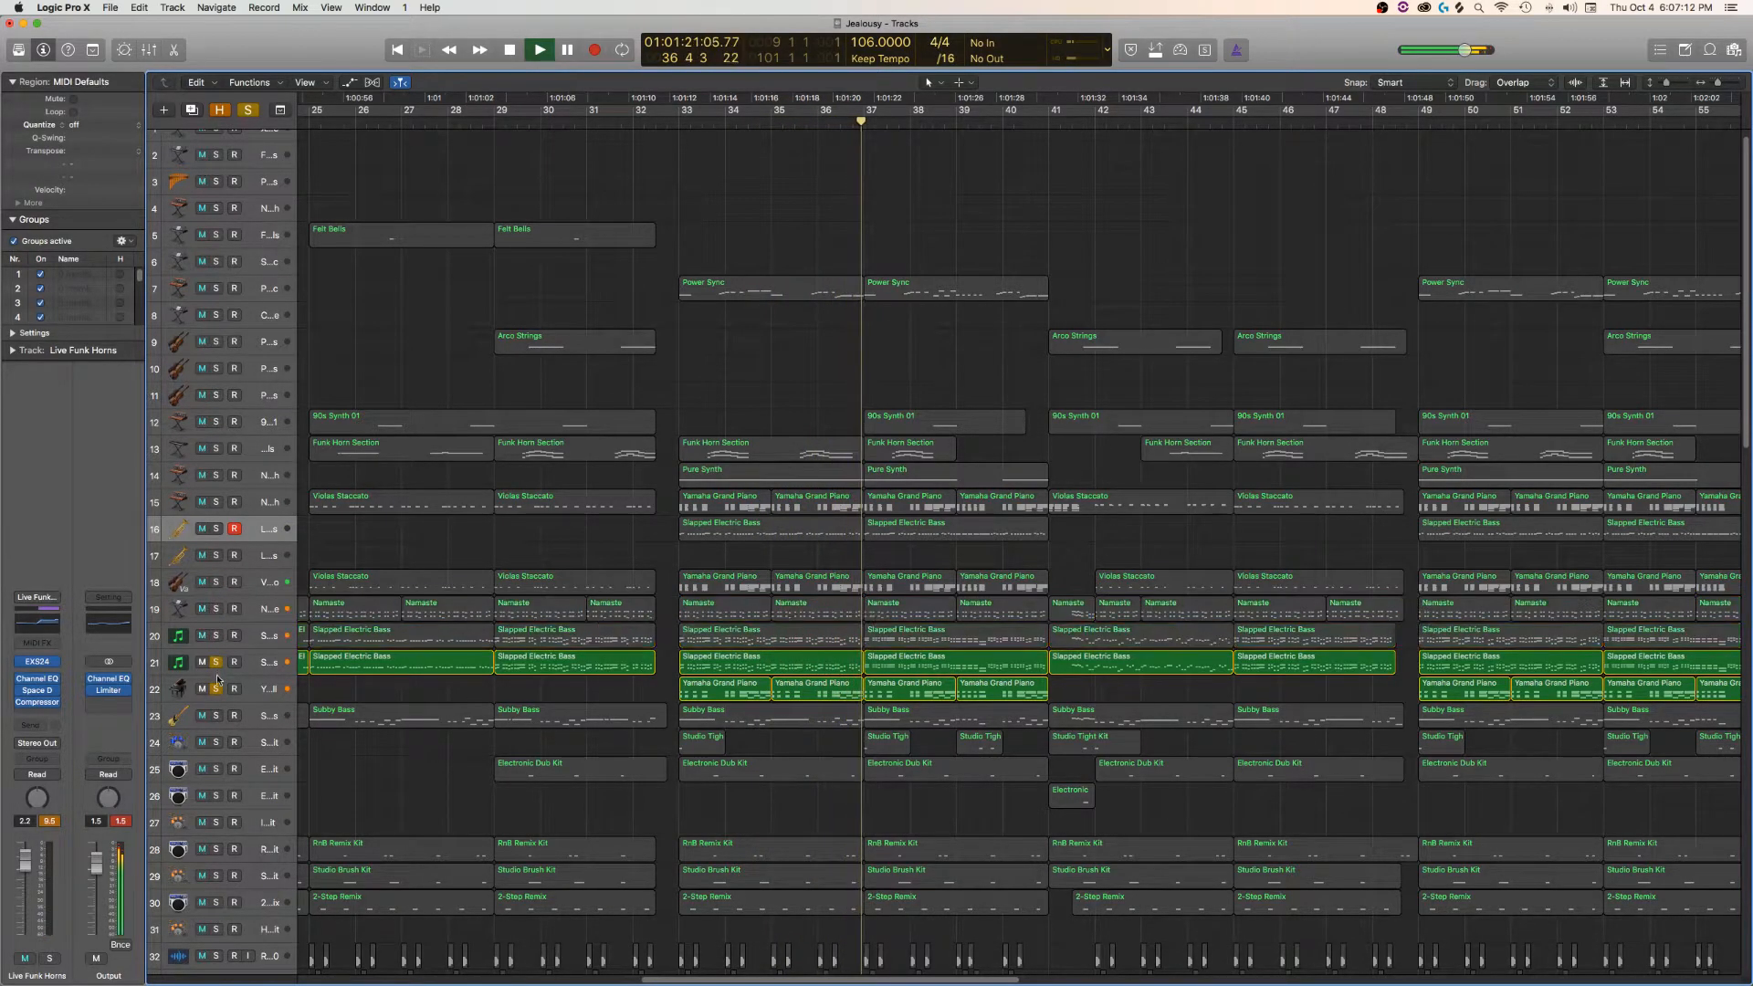
left_click(217, 662)
left_click(217, 688)
left_click(216, 715)
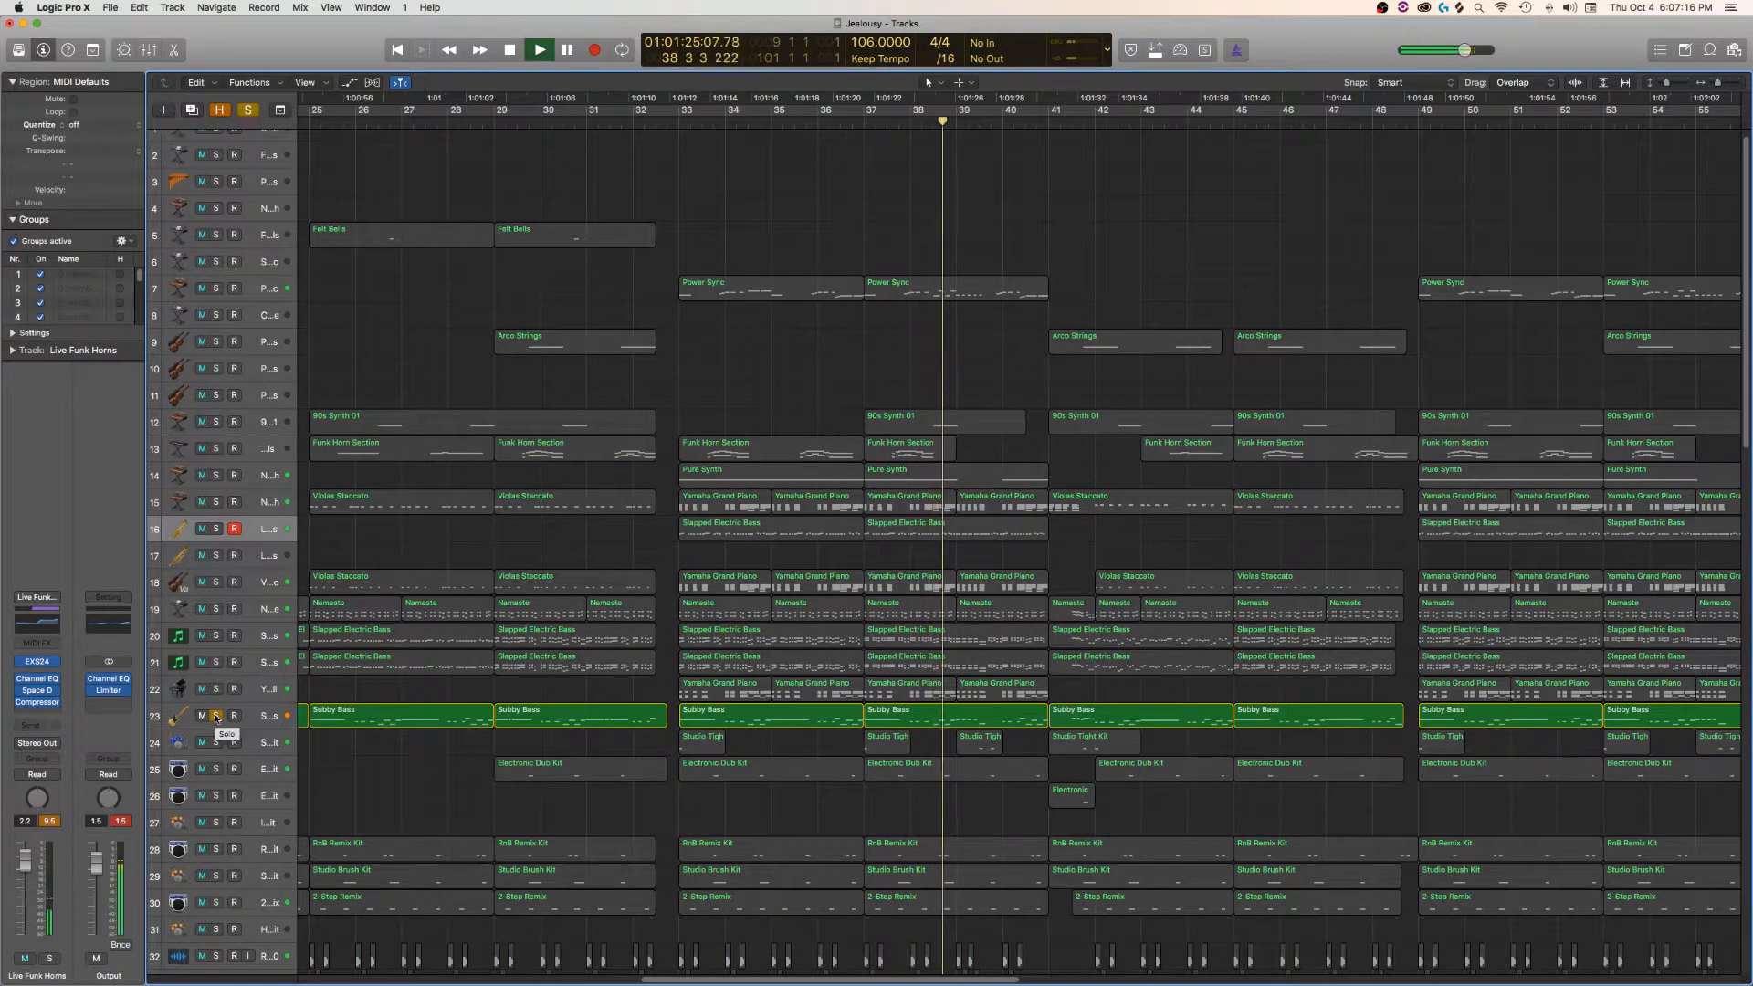
- Clear the Subby Bass solo and replay the full arrangement from just before bar 33 with the percussion tracks in view
key("space")
left_click(217, 717)
scroll(393, 761, "down", 10)
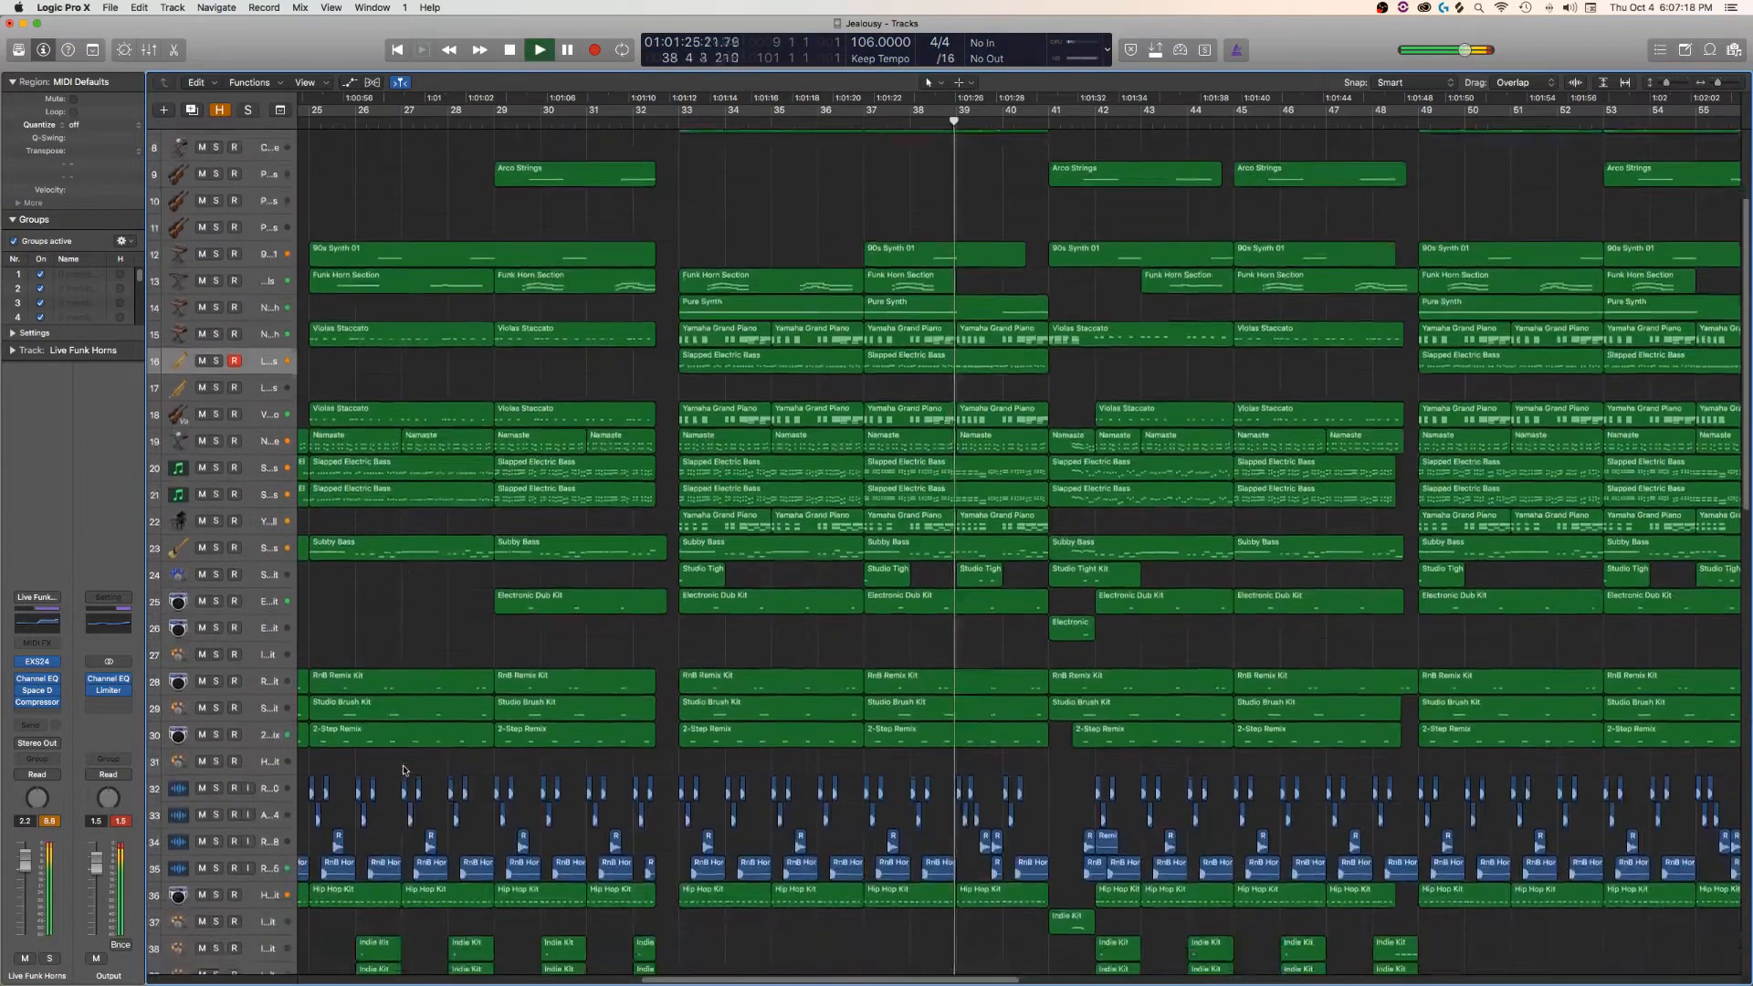
key("space")
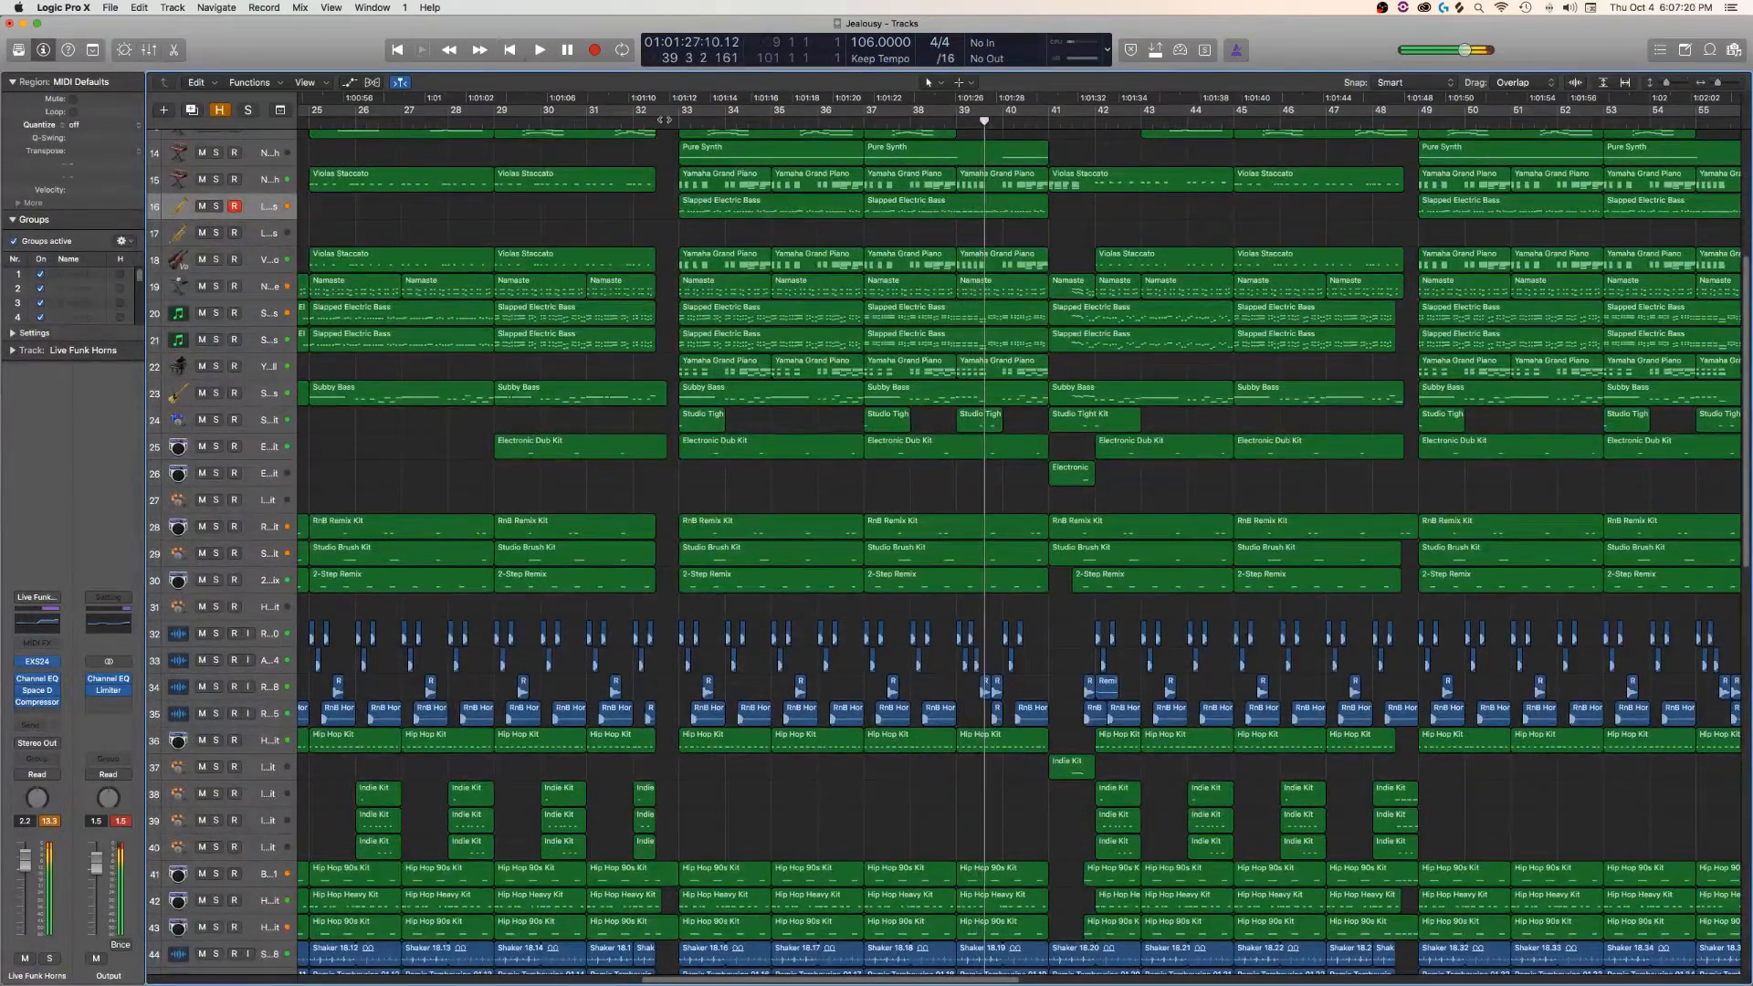
scroll(340, 674, "down", 10)
key("space")
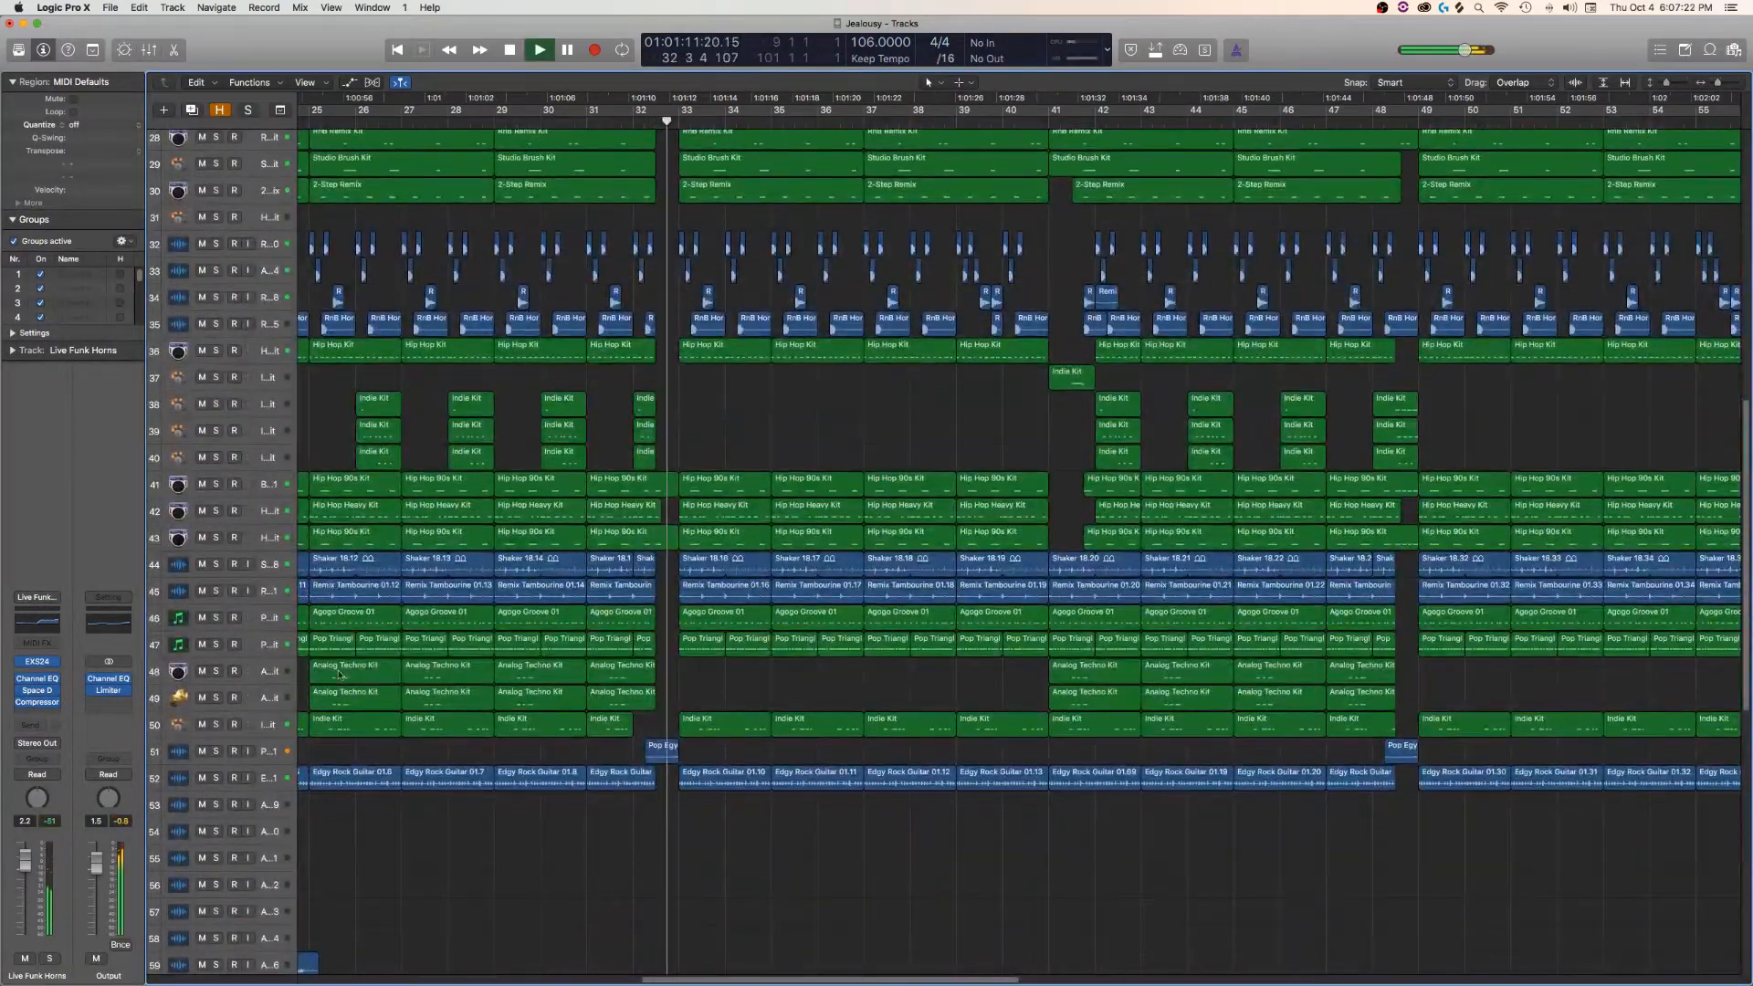
- Audition Edgy Rock Guitar track 52 and Indie Kit track 50 in solo one after the other, and clear both solos
left_click(216, 778)
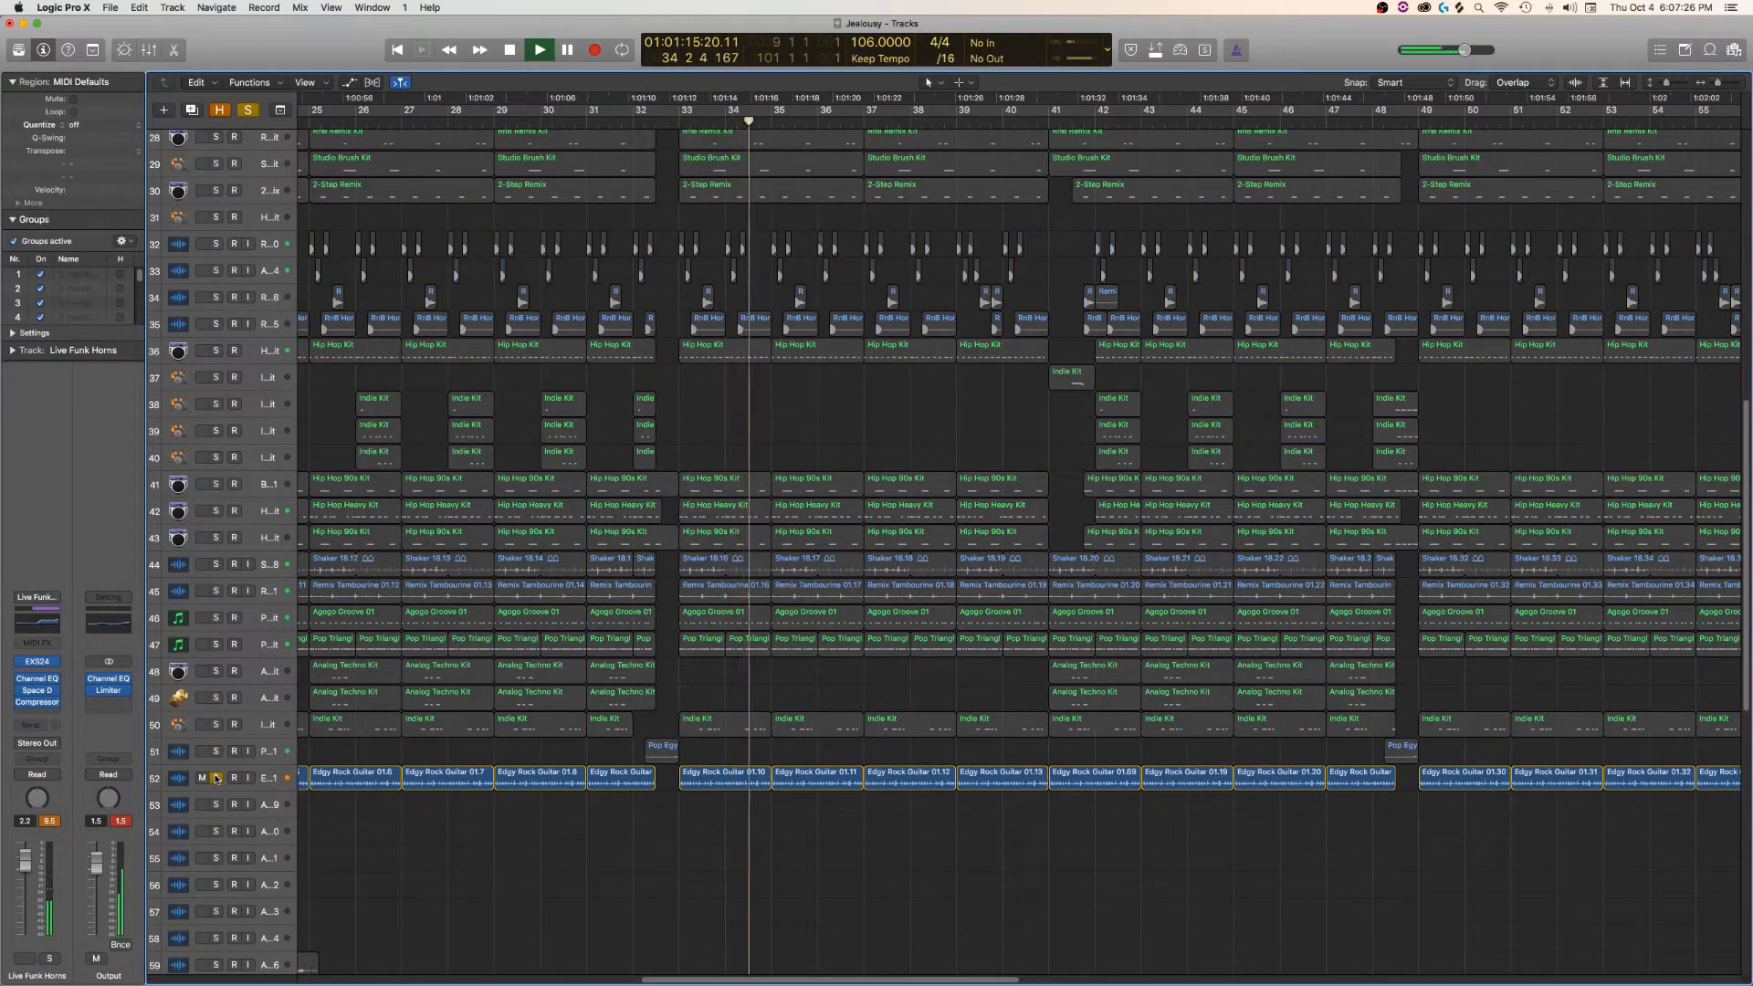
left_click(216, 778)
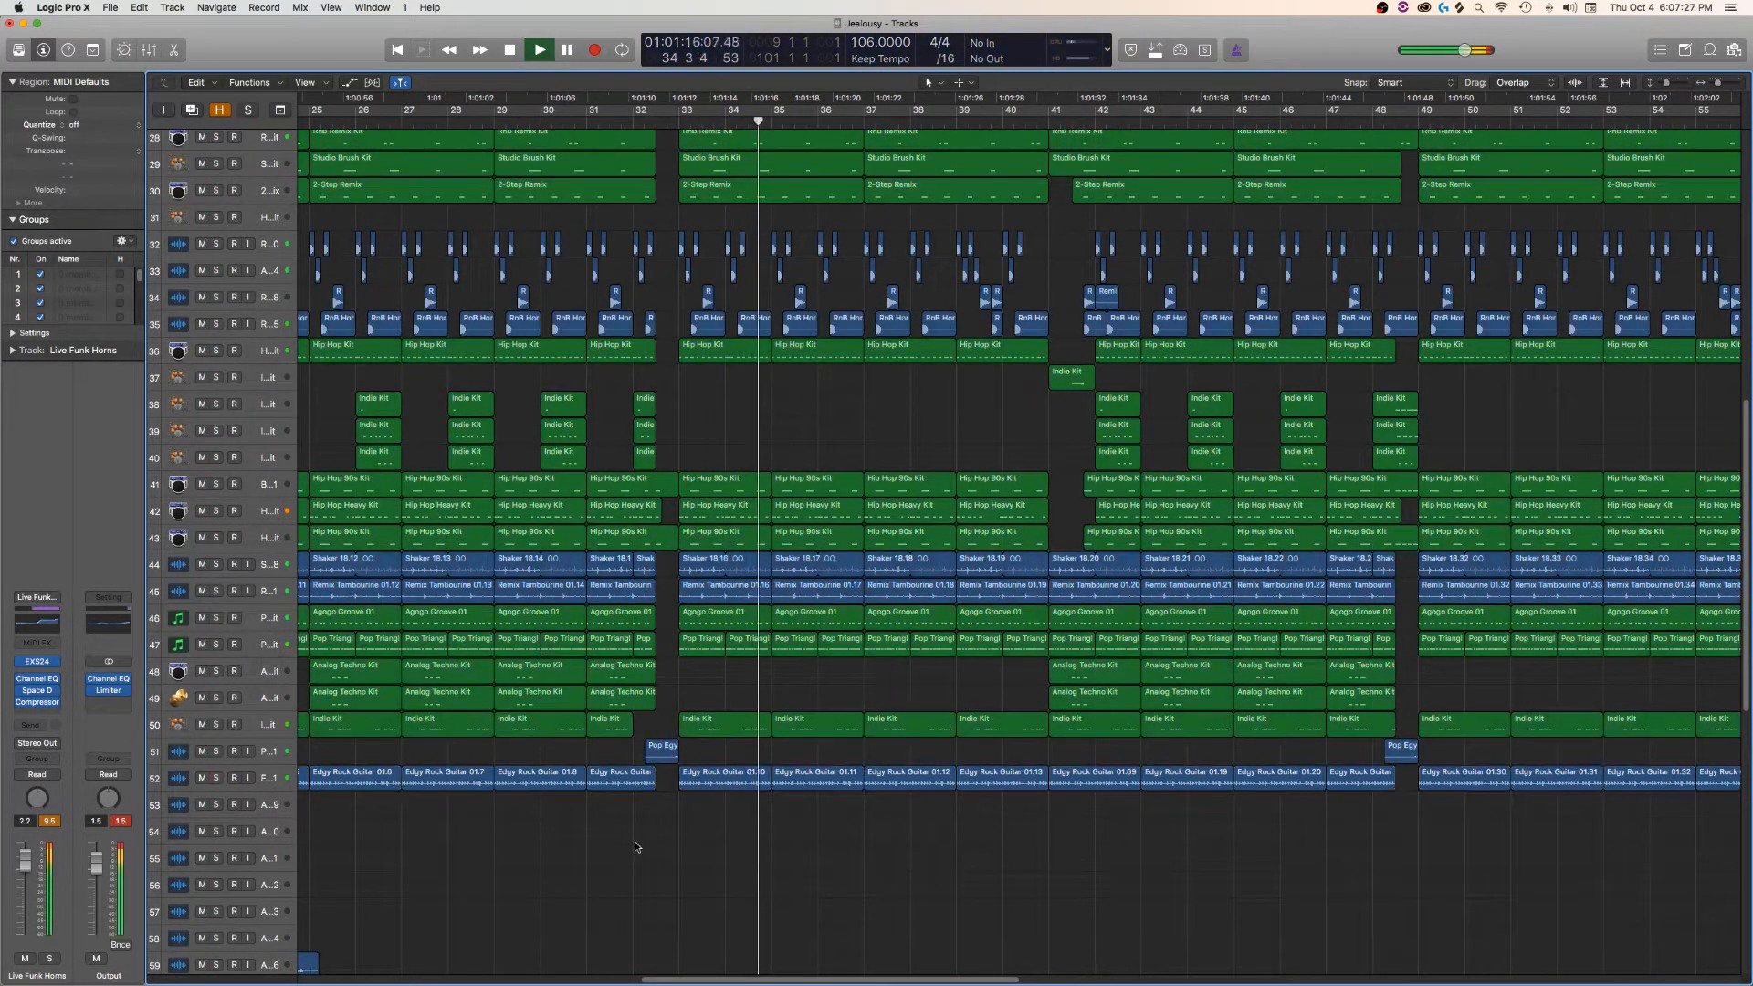
left_click(216, 725)
left_click(216, 725)
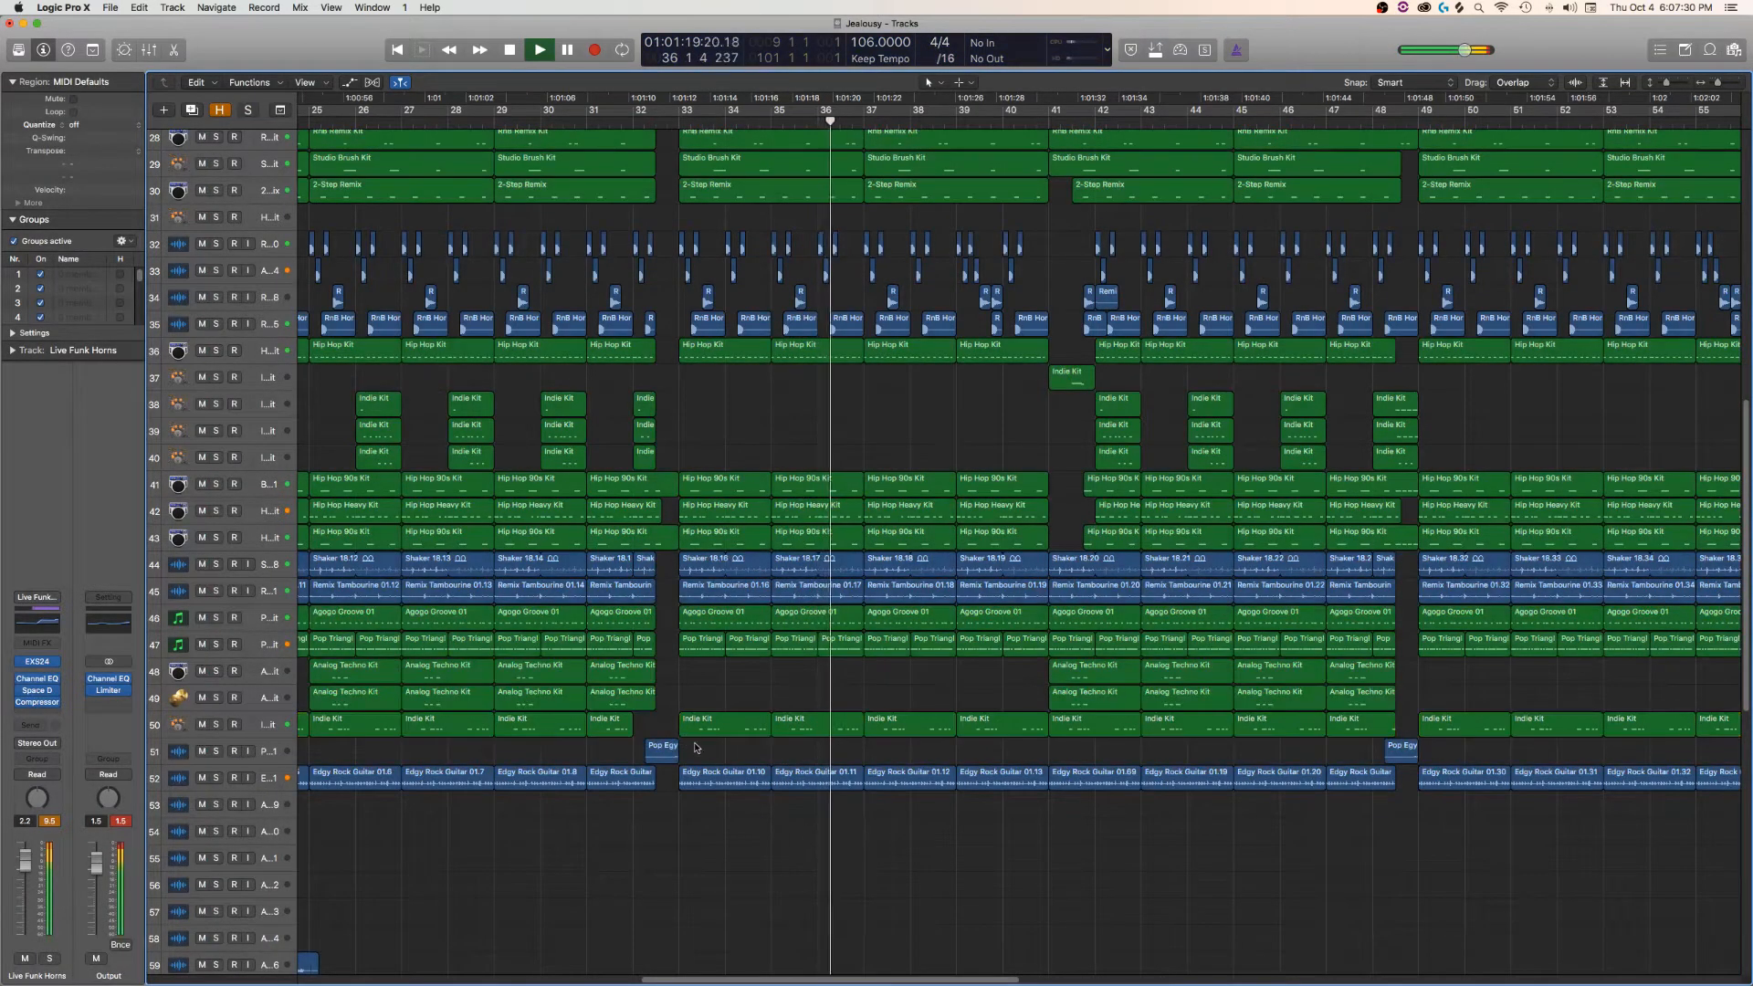
- Stop to show the stacked vocal comps on tracks 62 to 81, and resume playback from just before bar 41
scroll(737, 801, "down", 10)
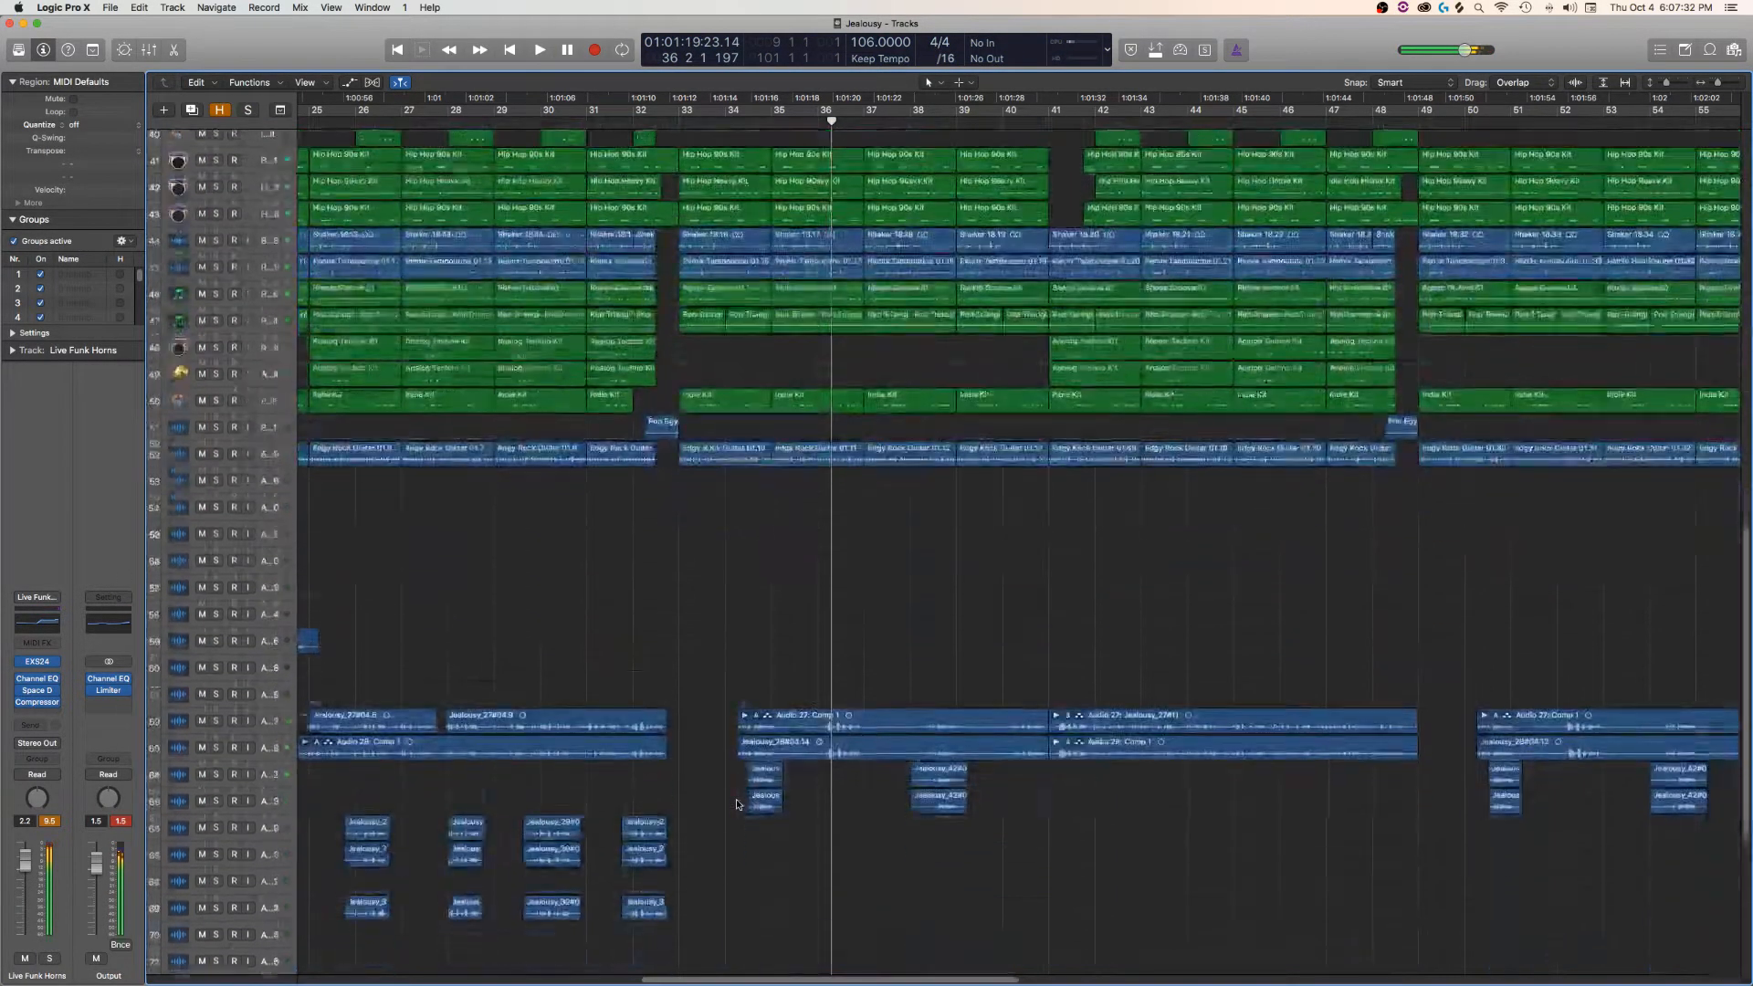
scroll(738, 803, "right", 5)
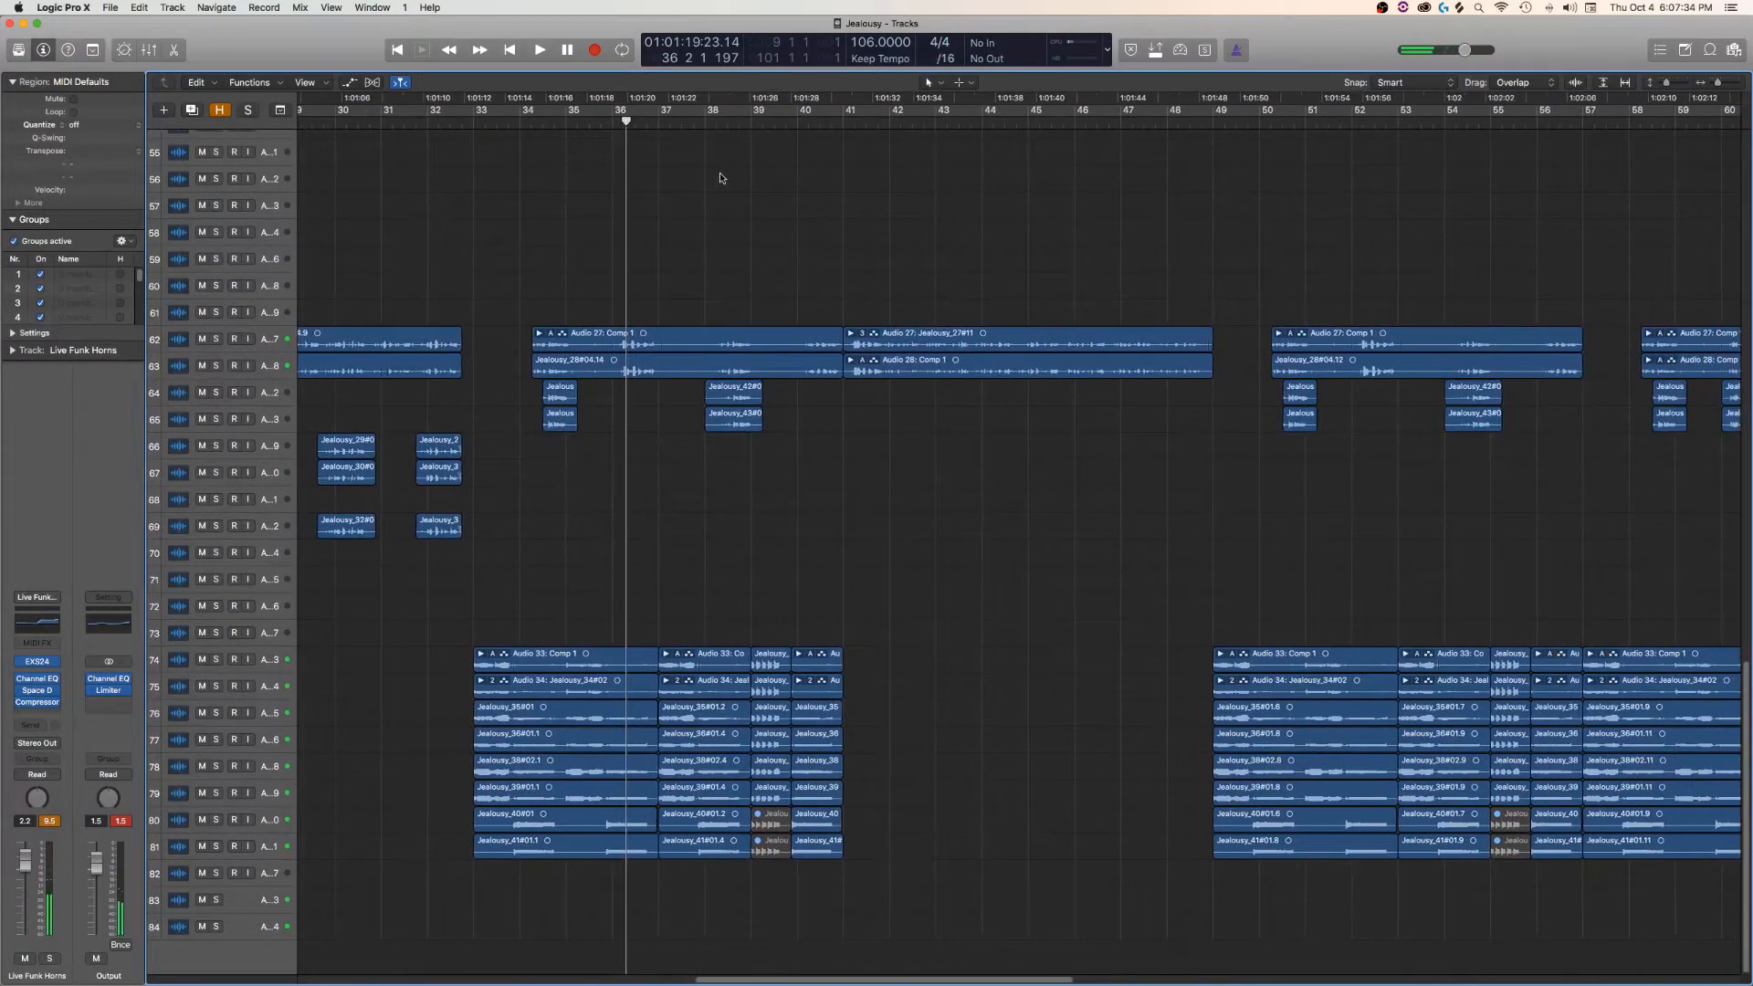
key("space")
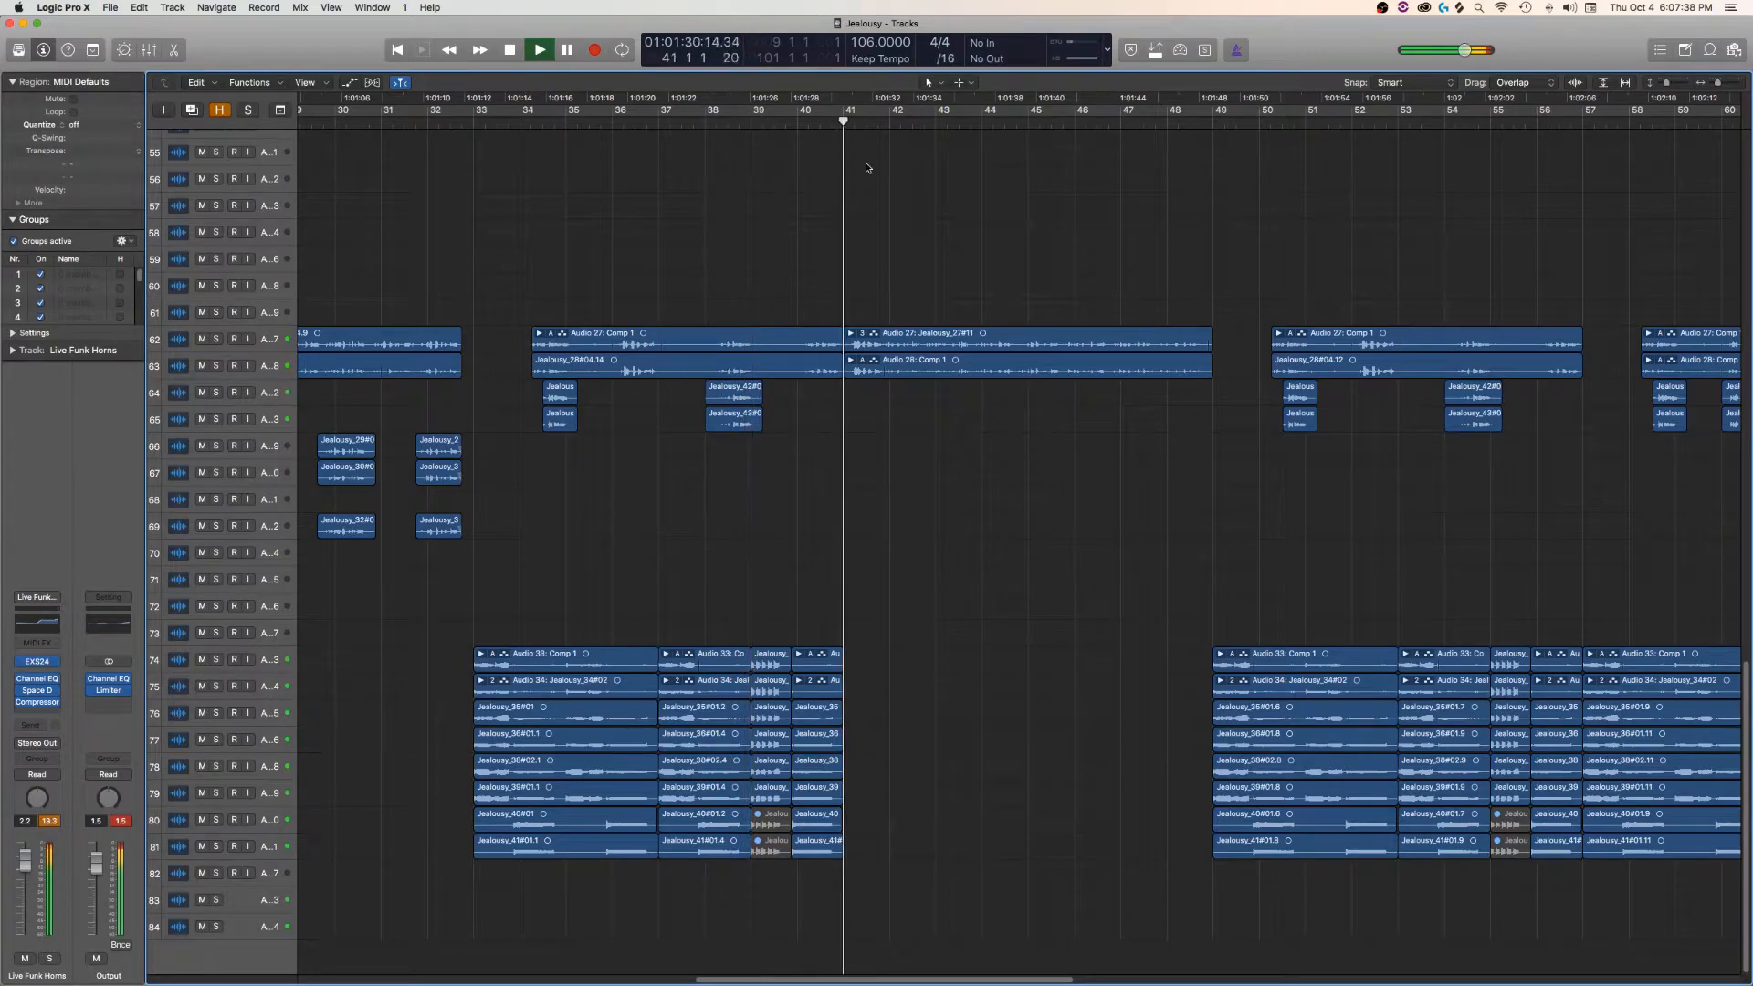
scroll(876, 867, "right", 6)
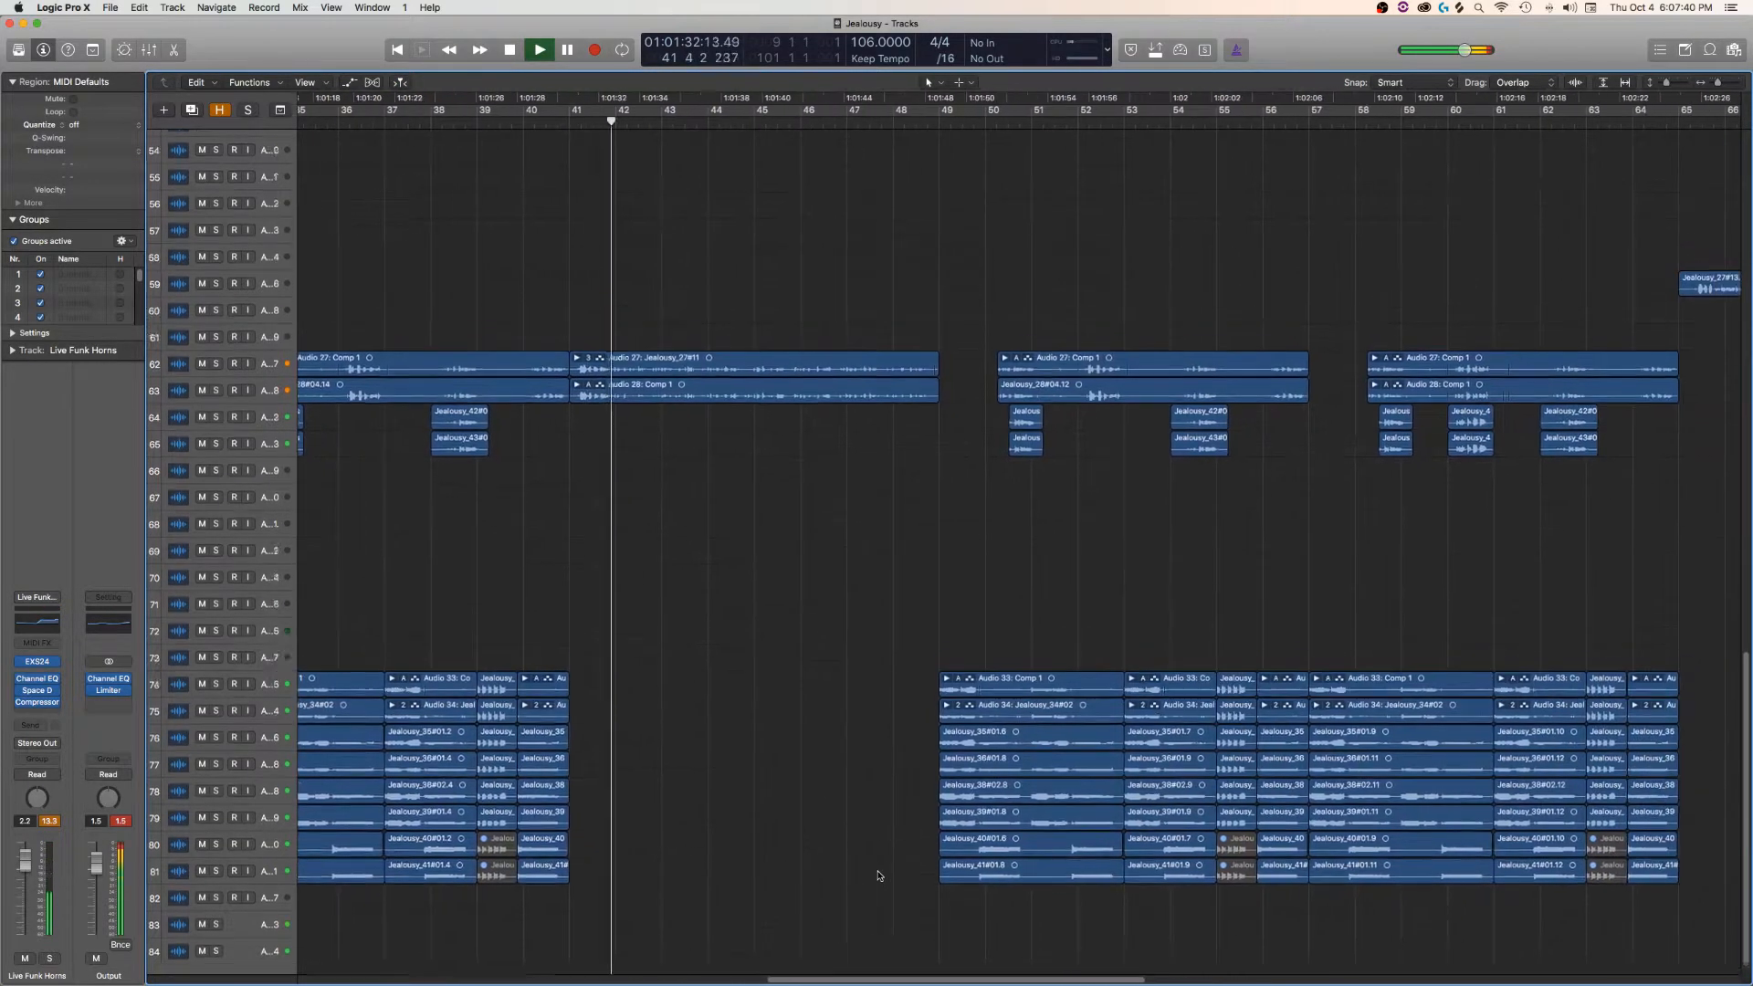
scroll(886, 867, "up", 15)
scroll(886, 868, "up", 10)
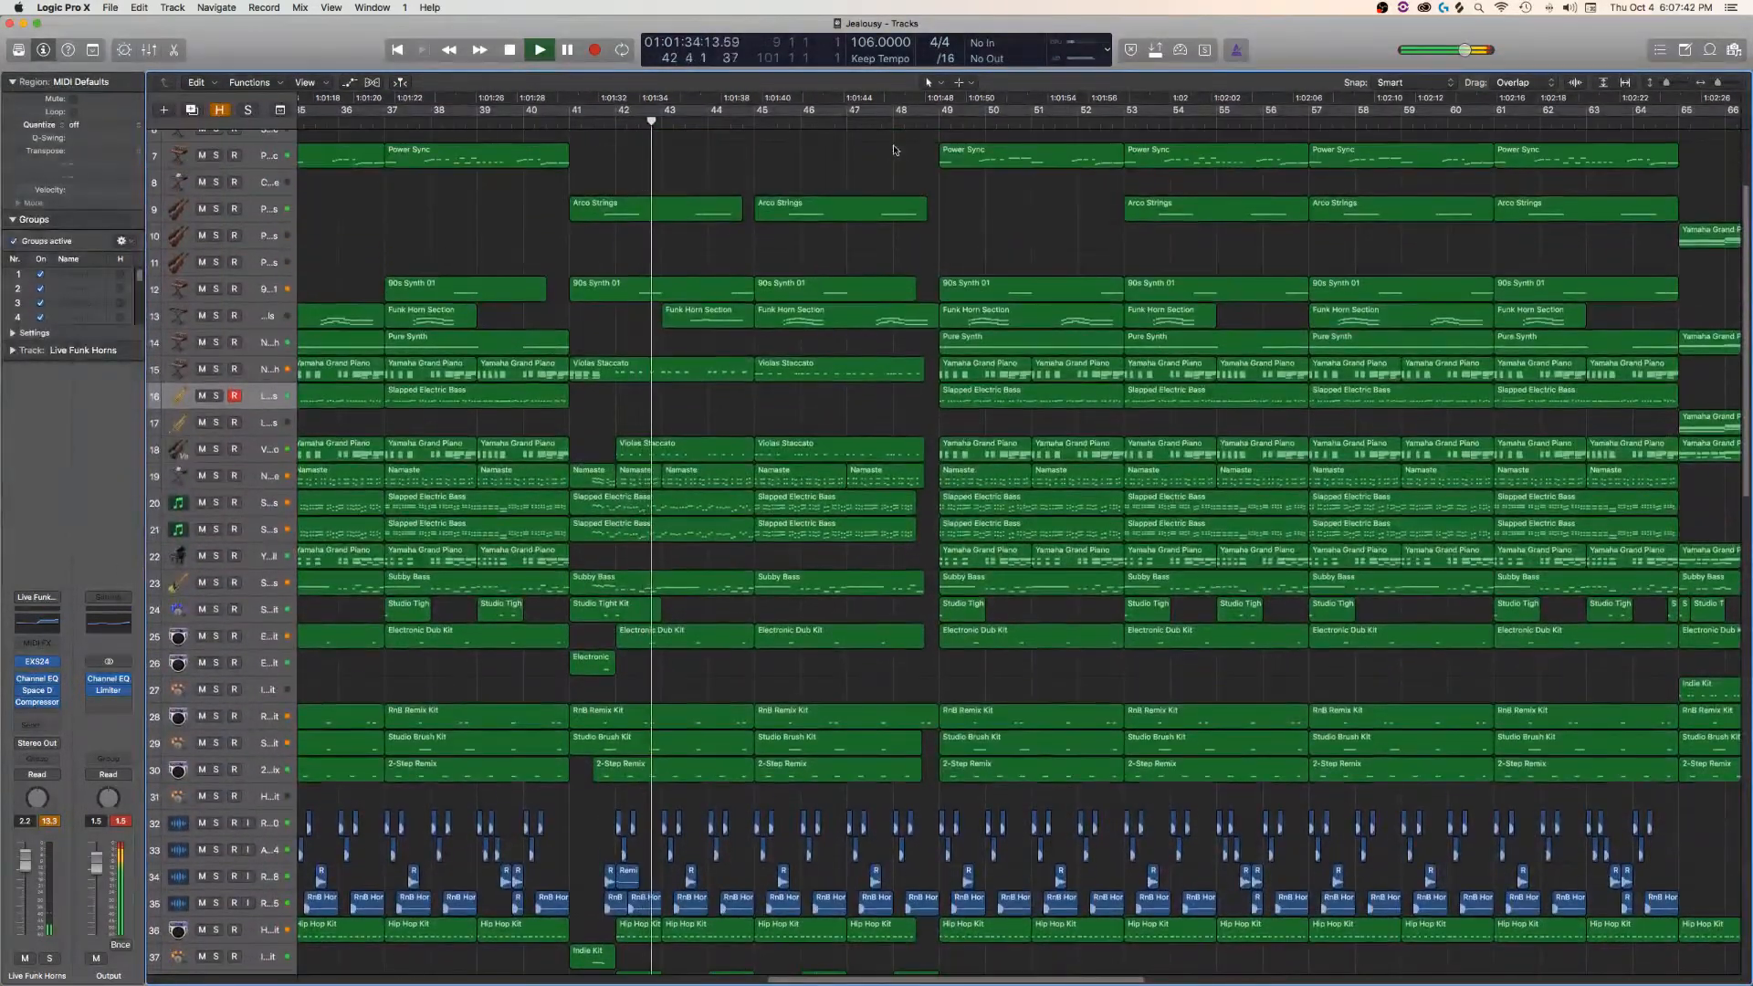
- Play from just before bar 49, shrink the track height until all 84 tracks fit in view, and stop playback
left_click(916, 122)
key("super+Up")
key("super+Up")
key("super+Up")
key("super+Up")
key("super+Up")
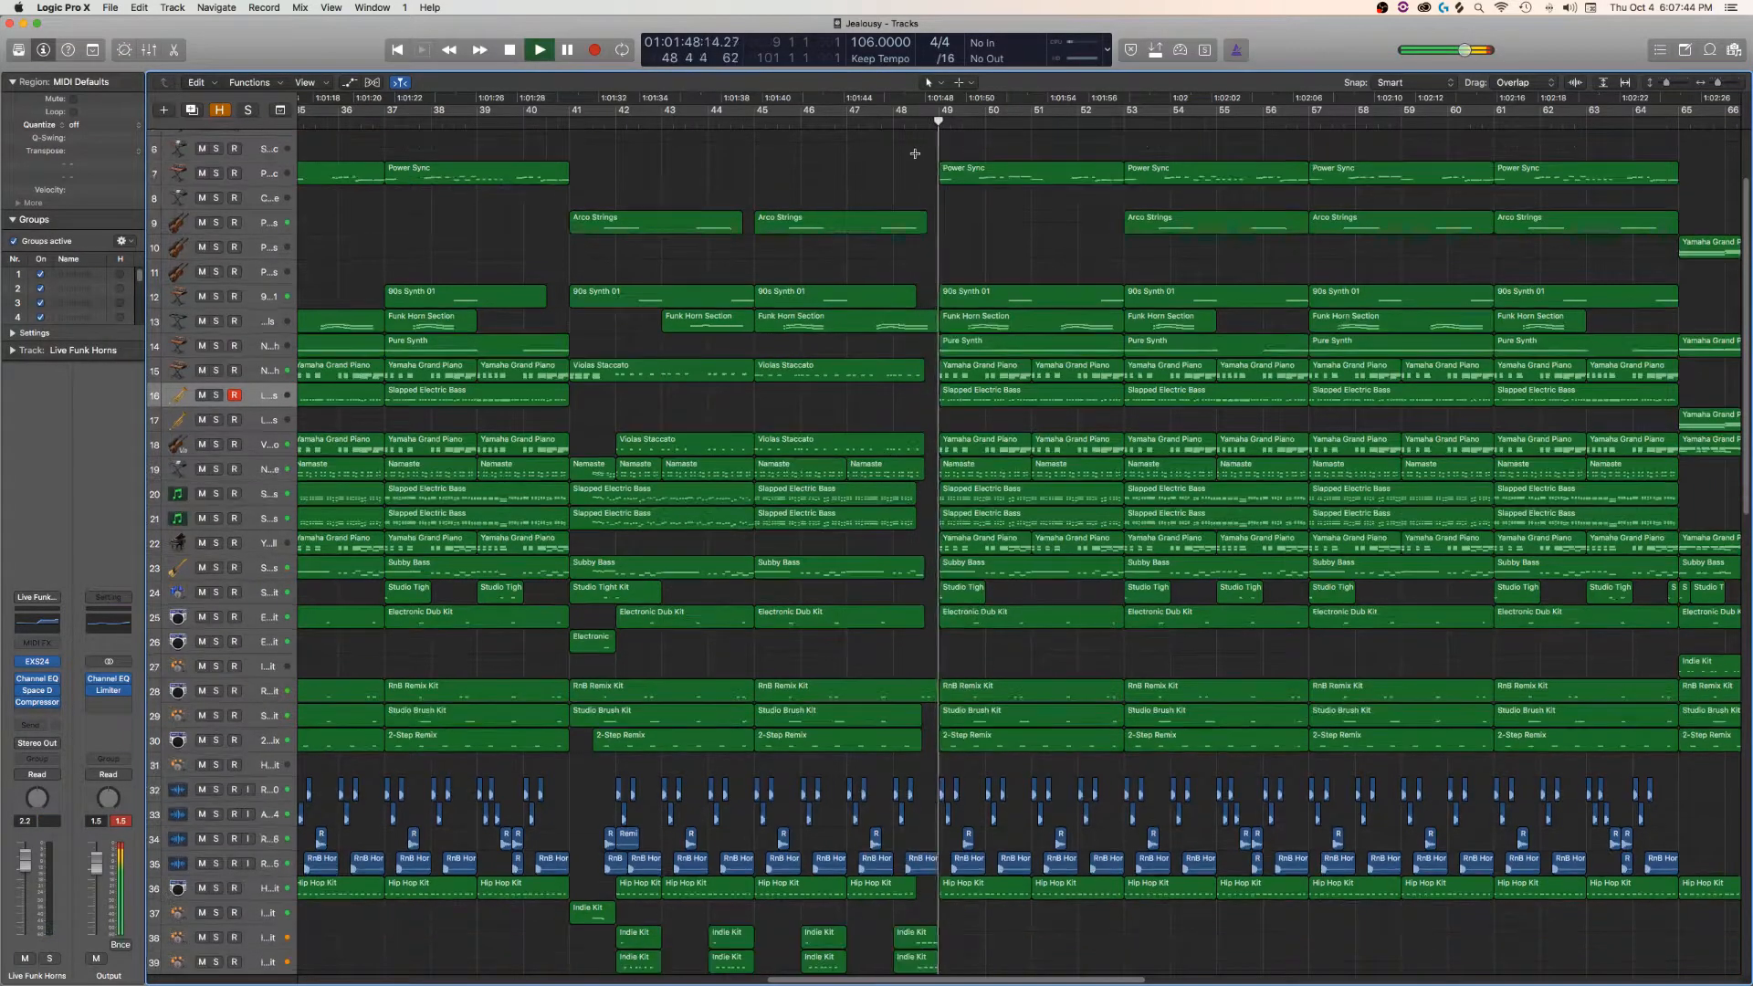
key("super+Up")
key("super+Up")
key("super+Up")
key("super+Up")
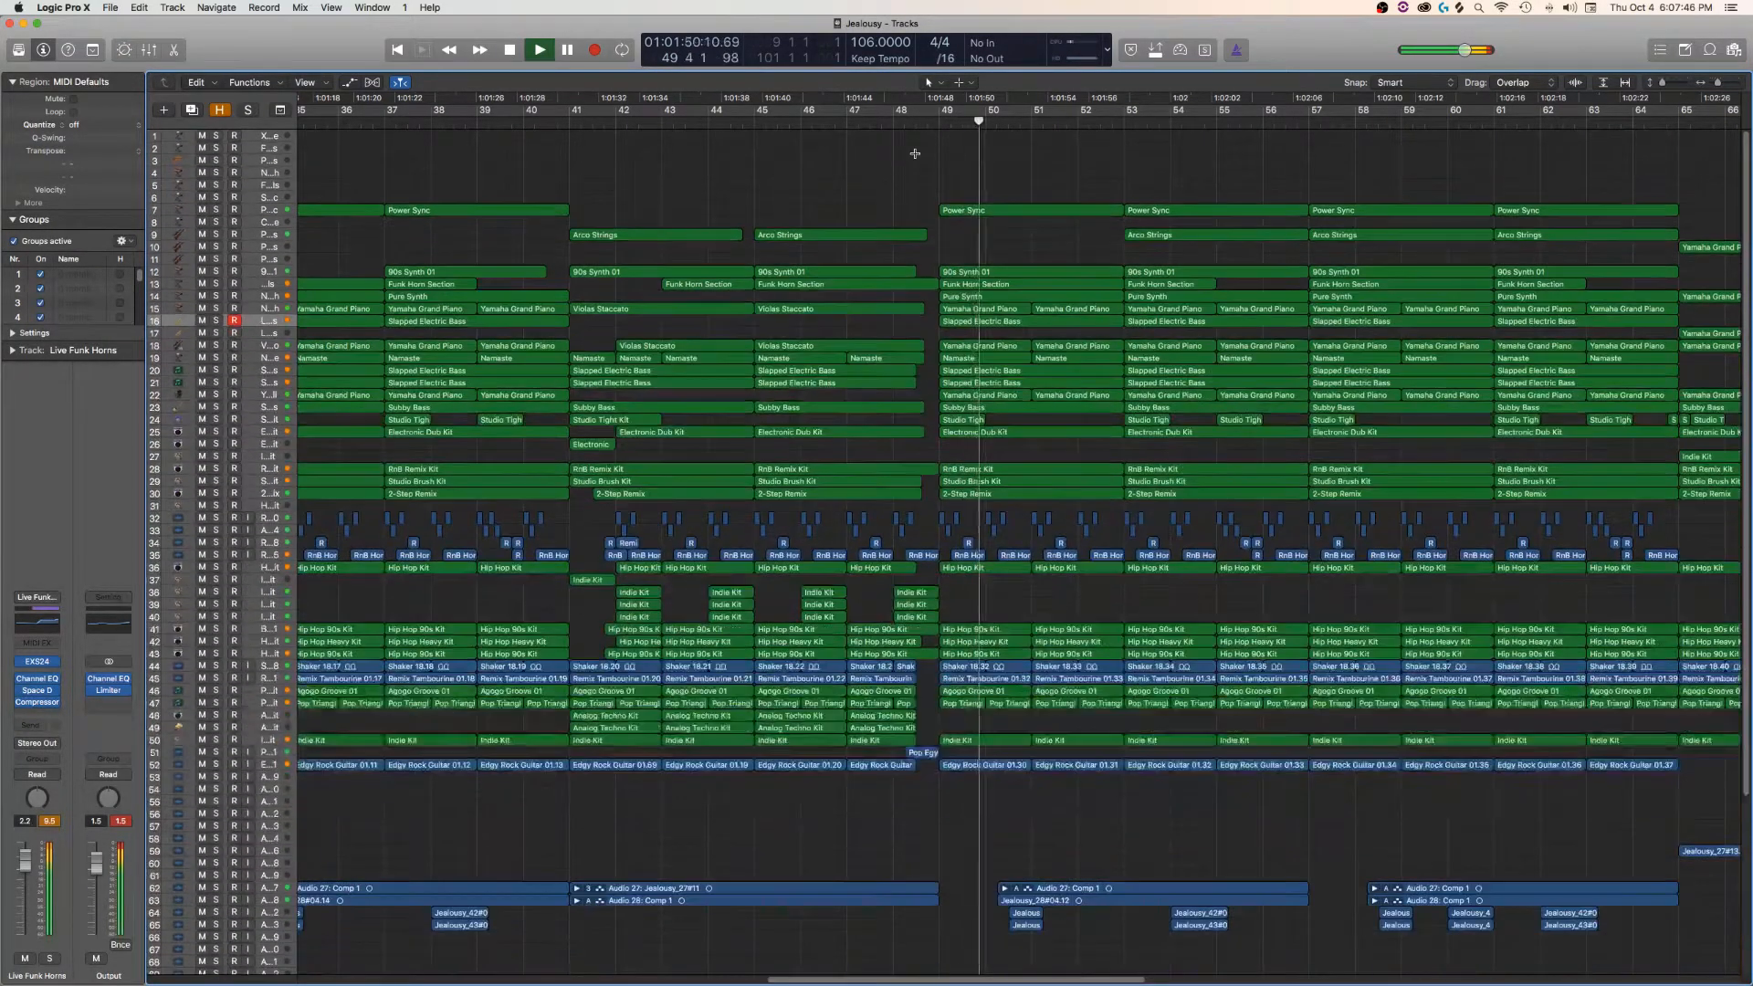
key("space")
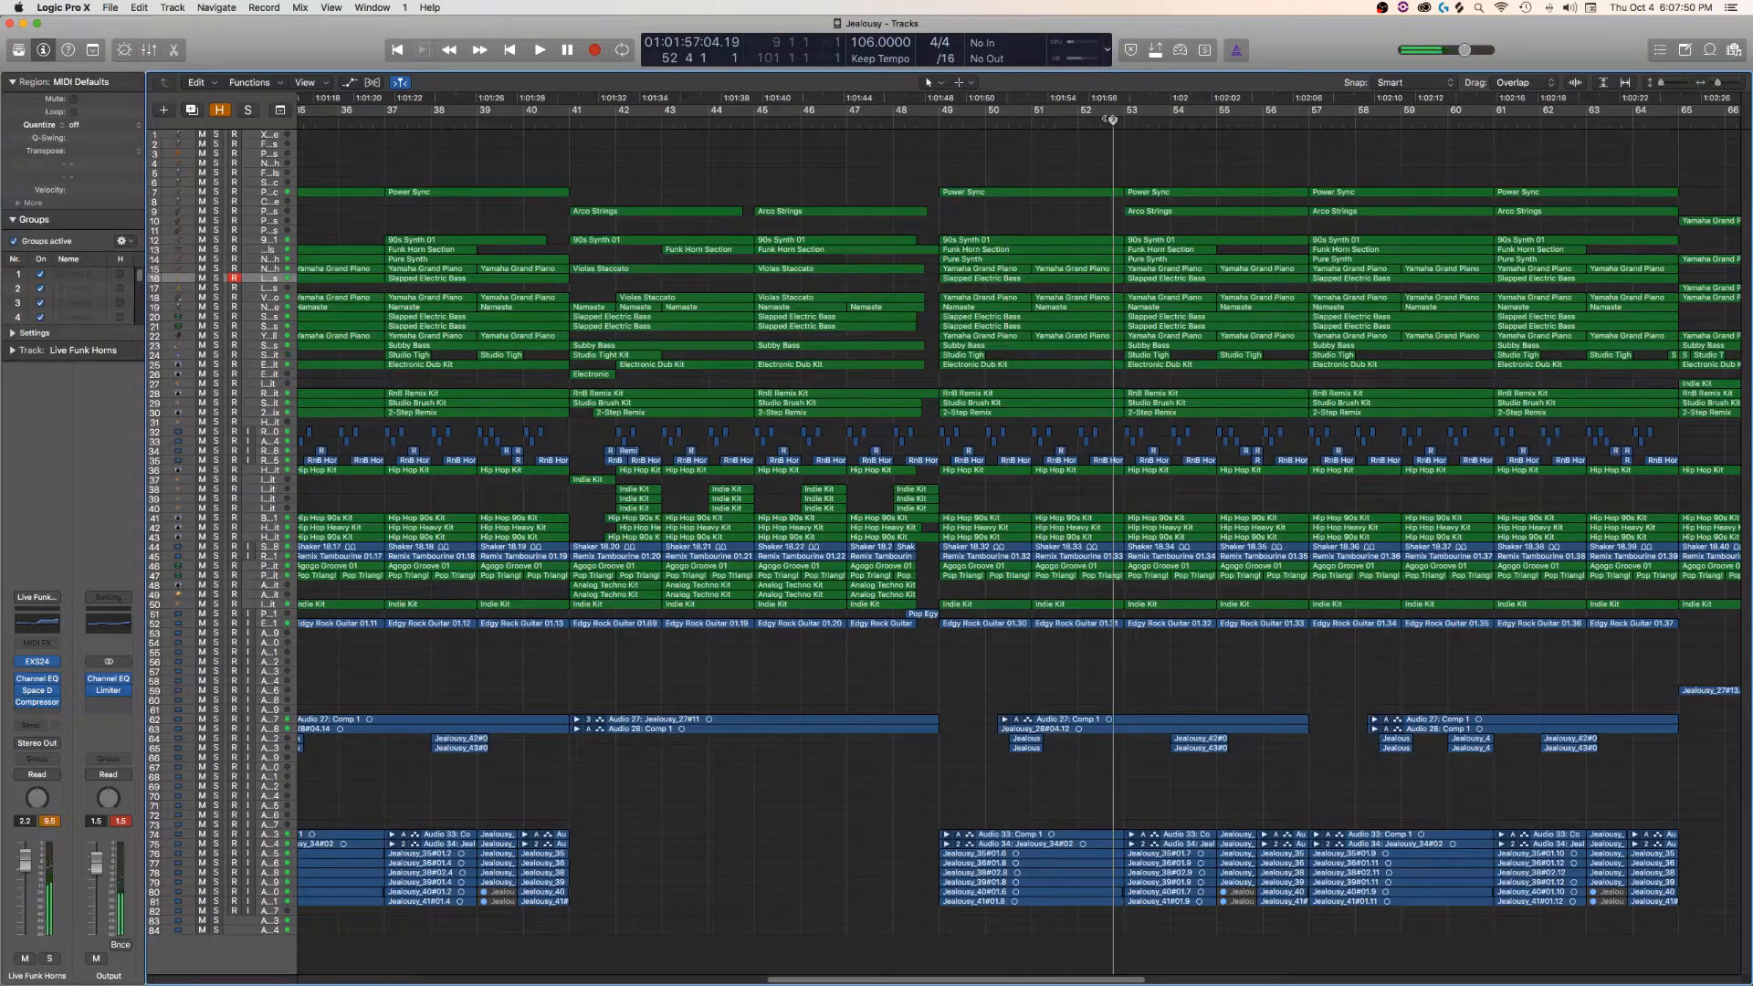
- Resume playback, jump ahead to just before bar 65, listen to the piano section, and stop playback
key("space")
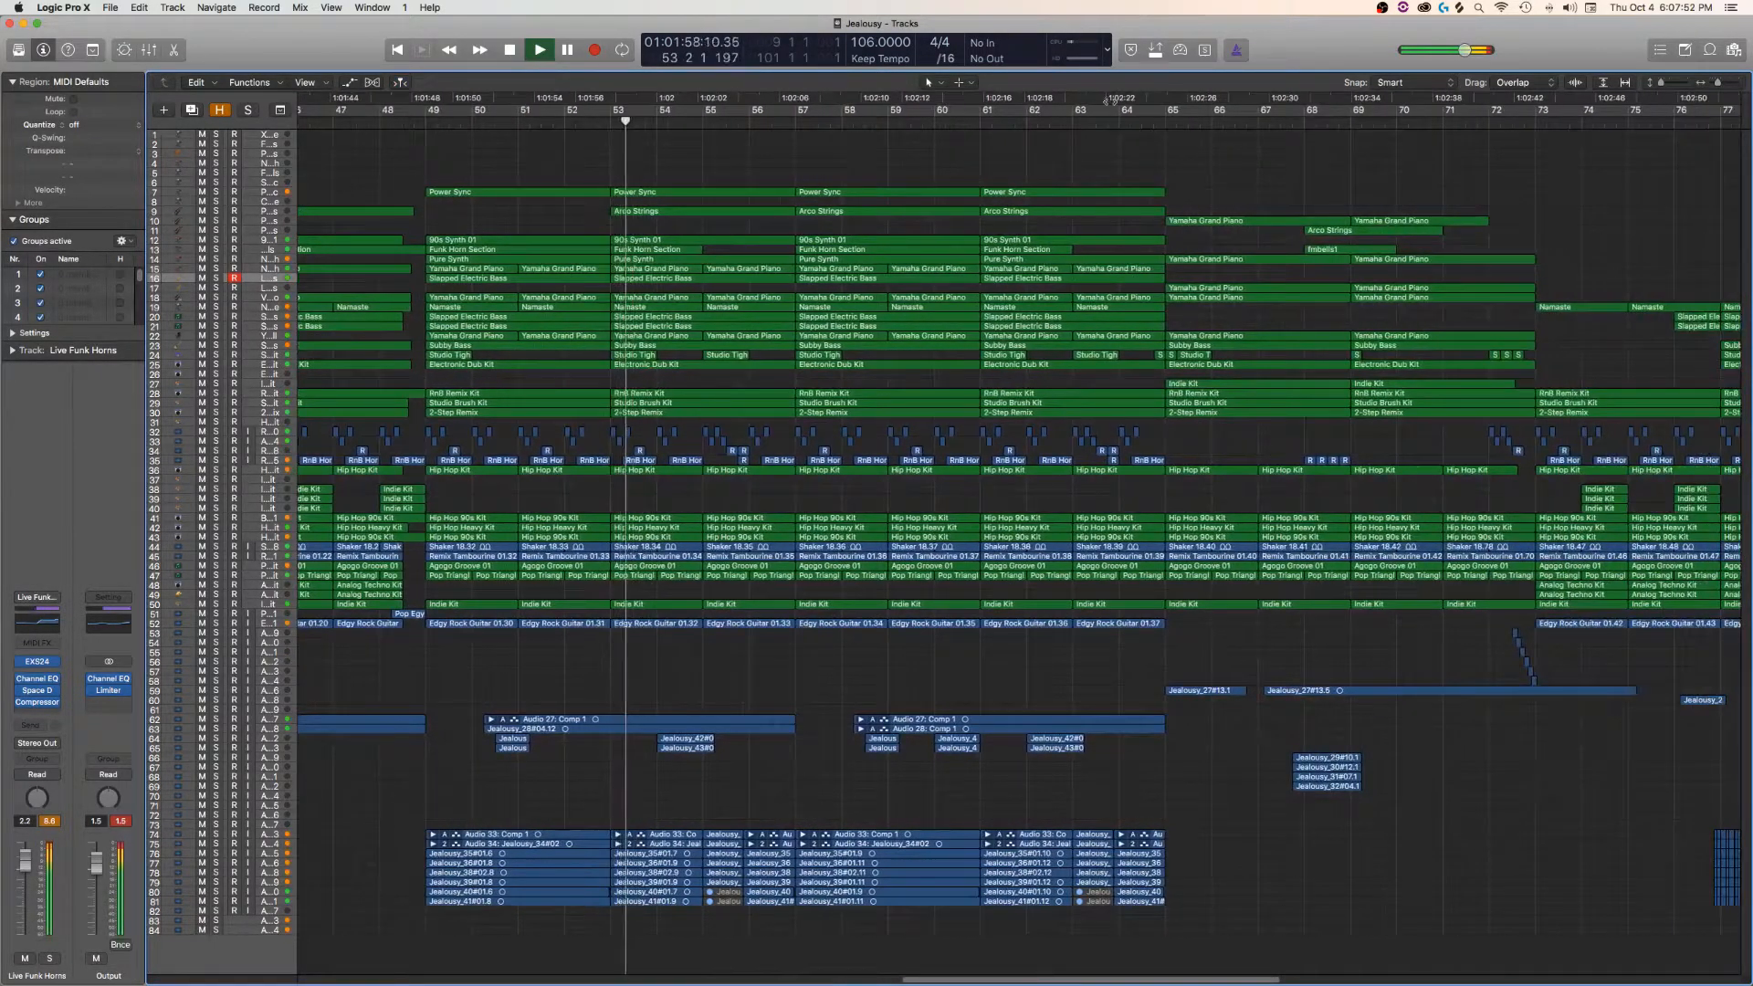
left_click(1148, 118)
scroll(1066, 366, "right", 5)
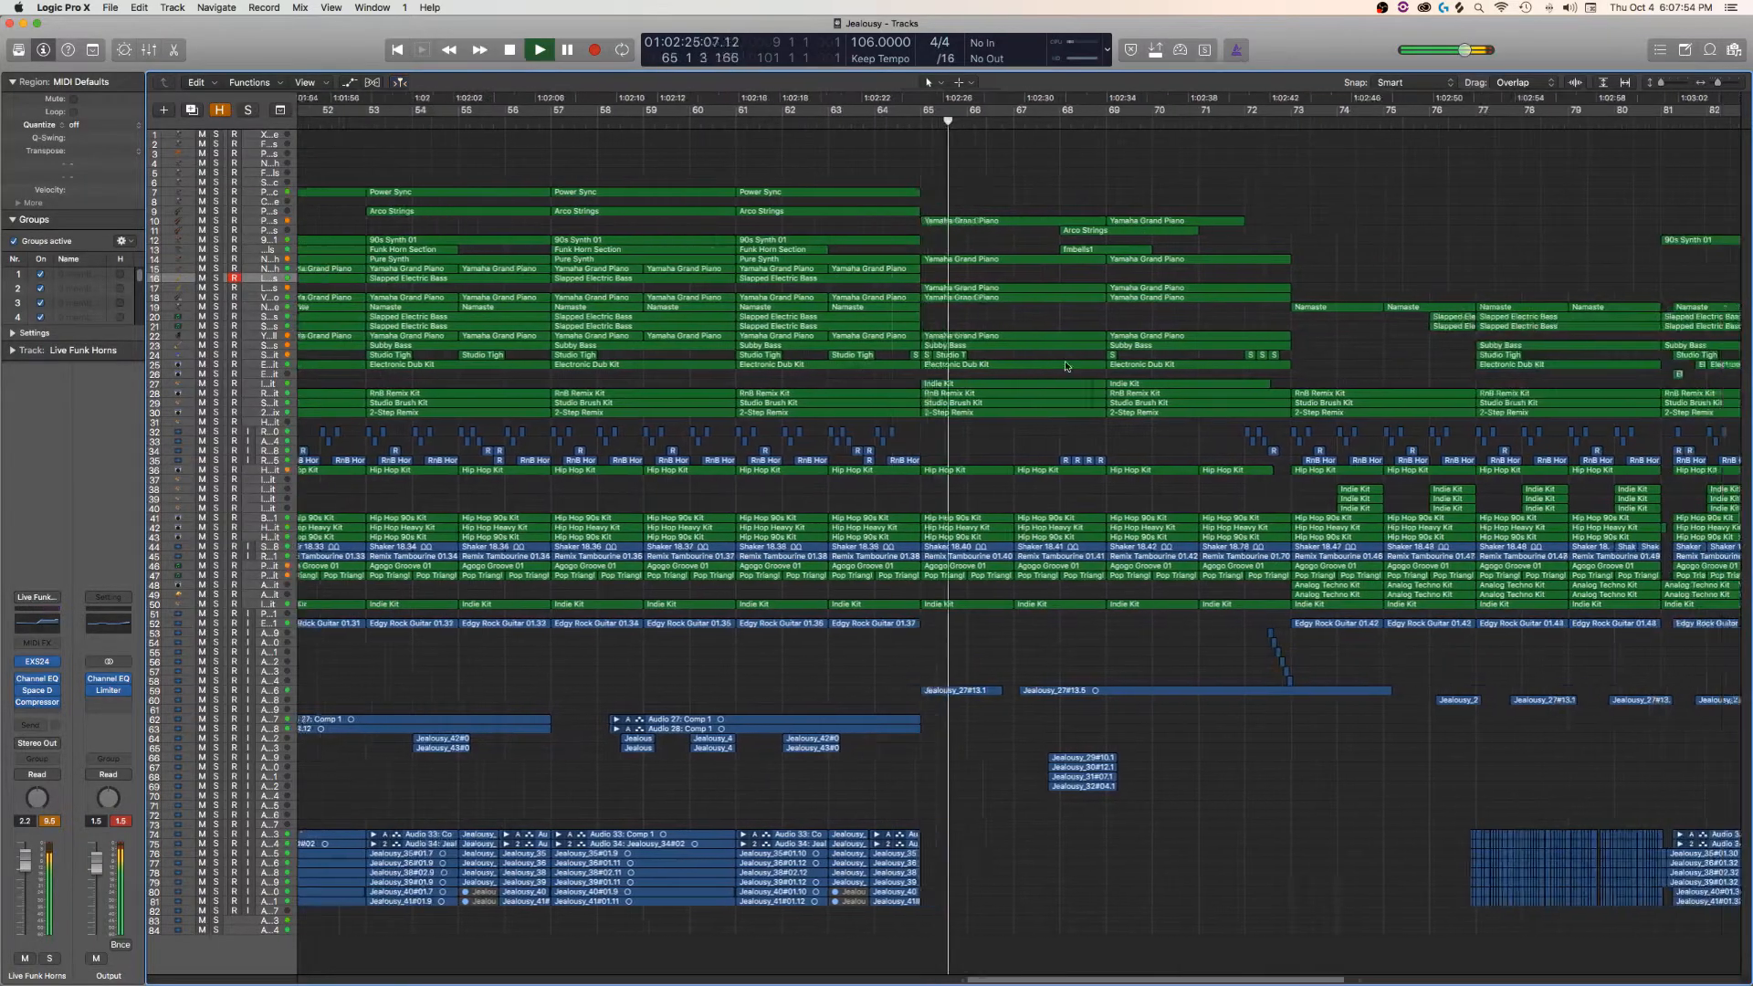
scroll(1066, 367, "right", 5)
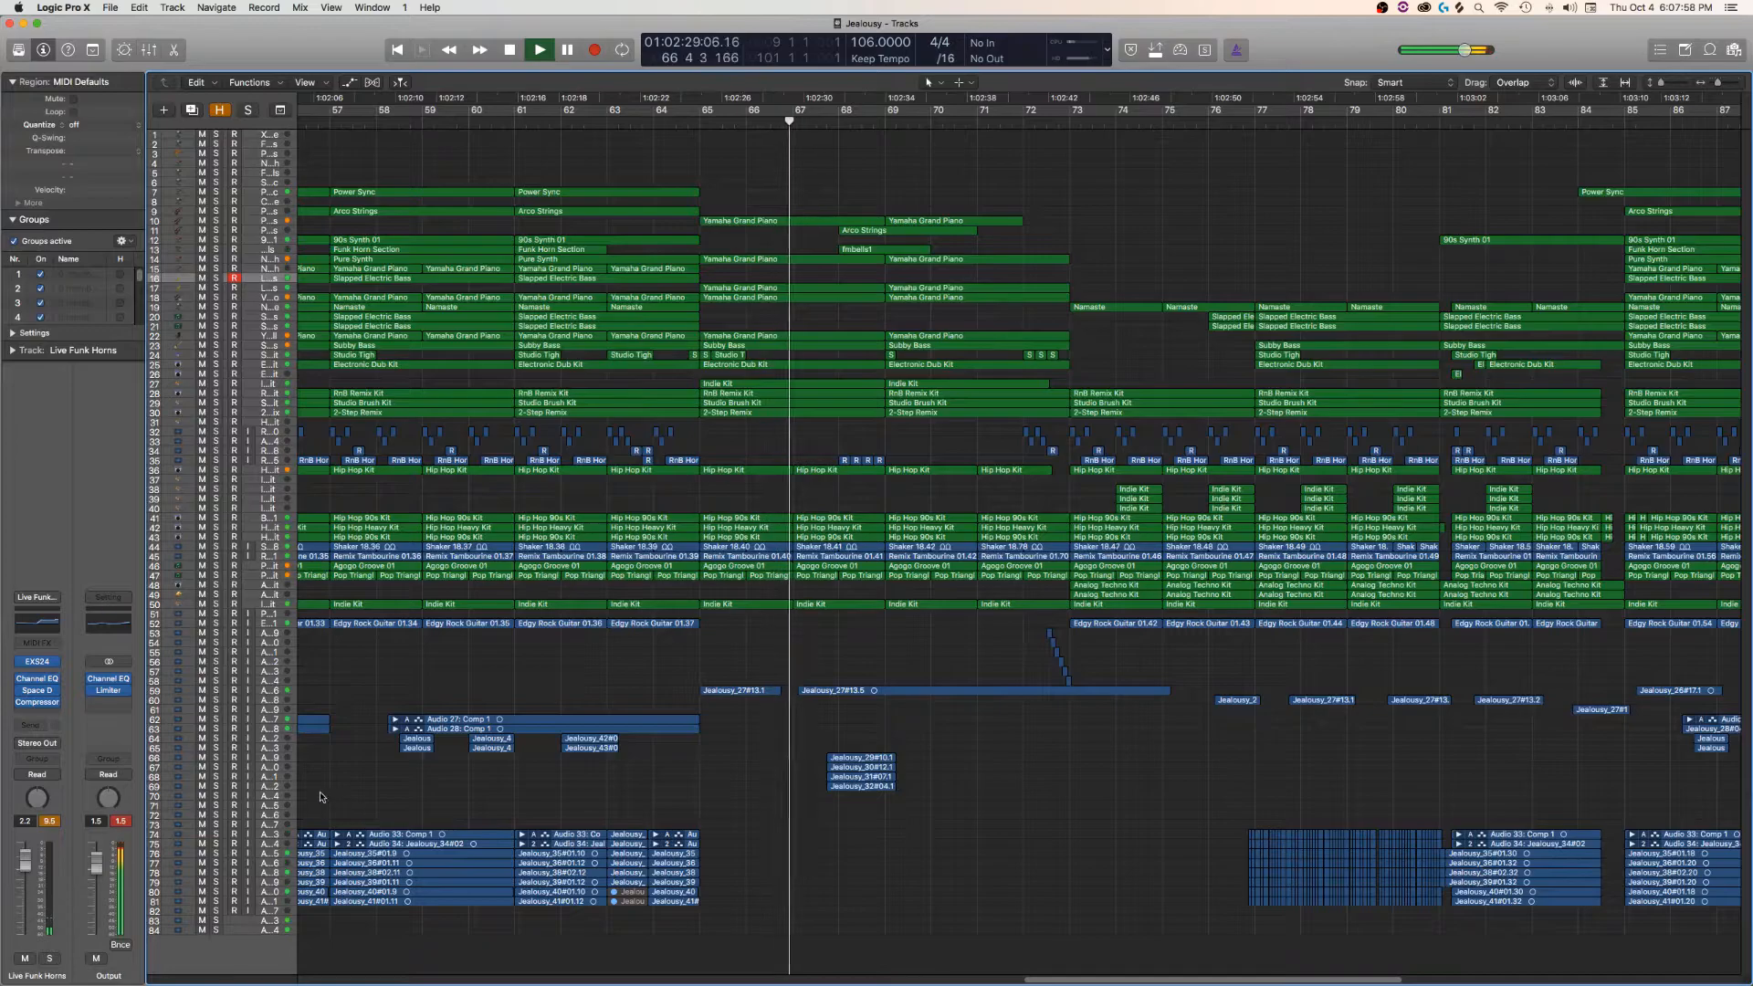
scroll(396, 669, "left", 1)
scroll(527, 220, "left", 6)
key("space")
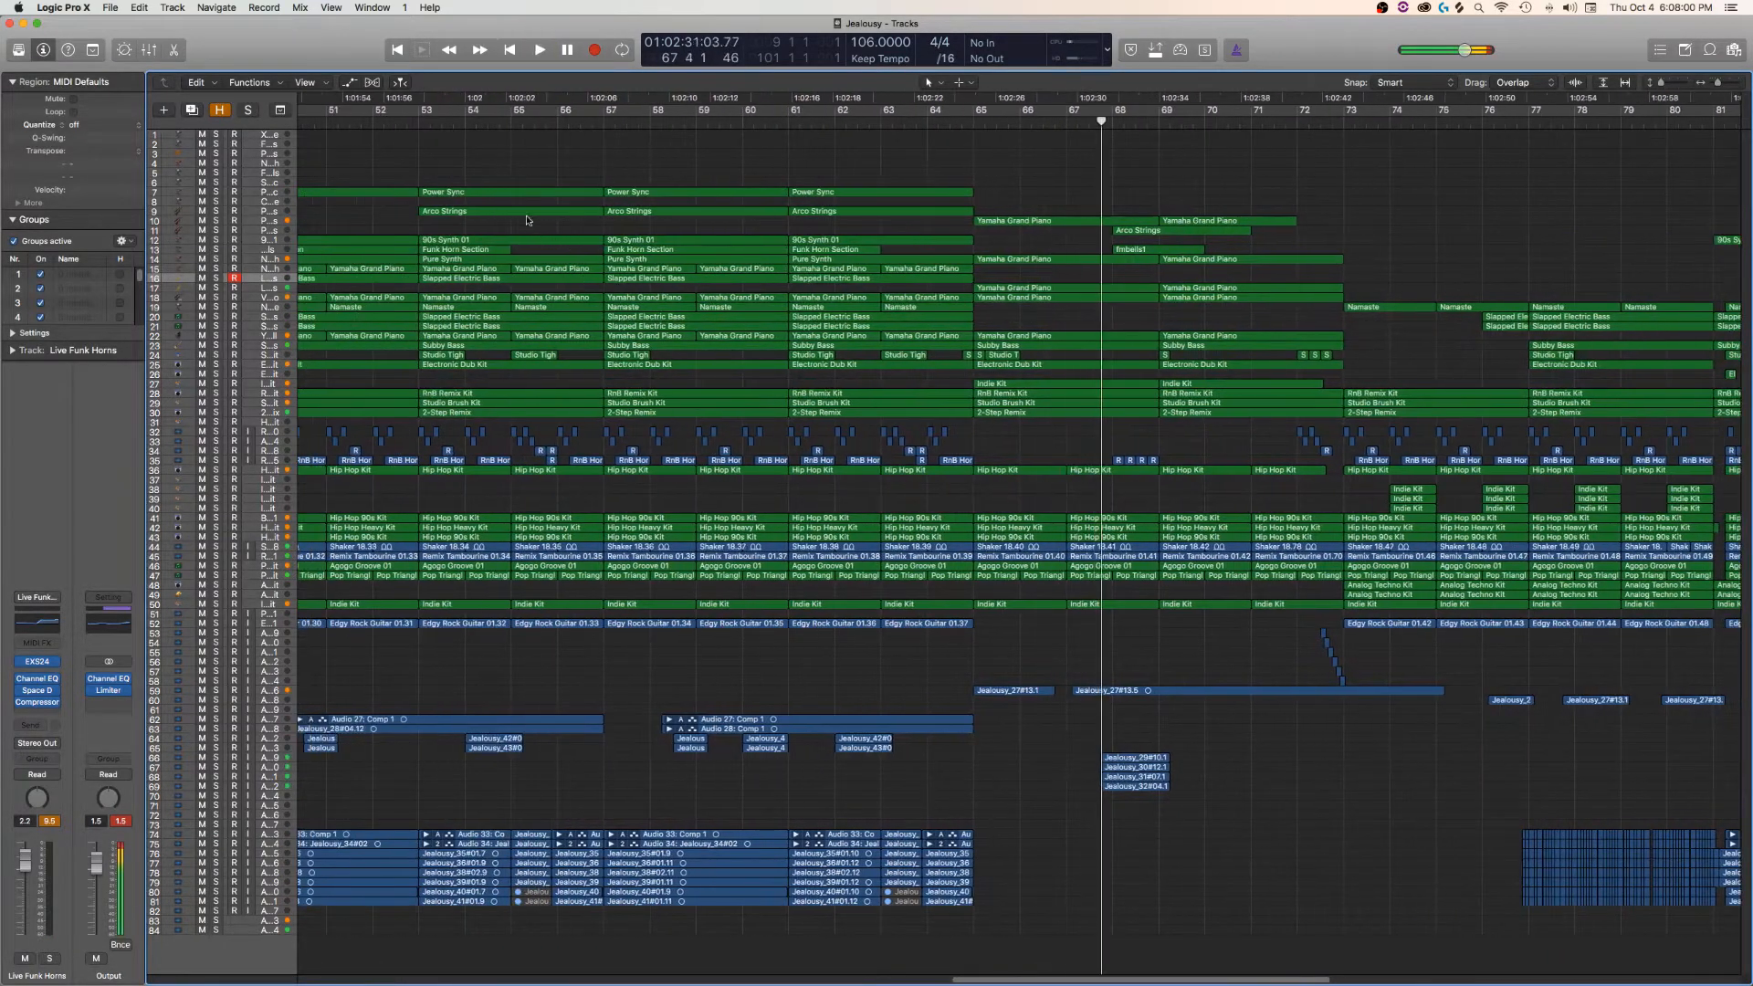
- Solo the stacked vocal tracks 74 to 82, audition them from bar 57, and stop playback
left_click(578, 128)
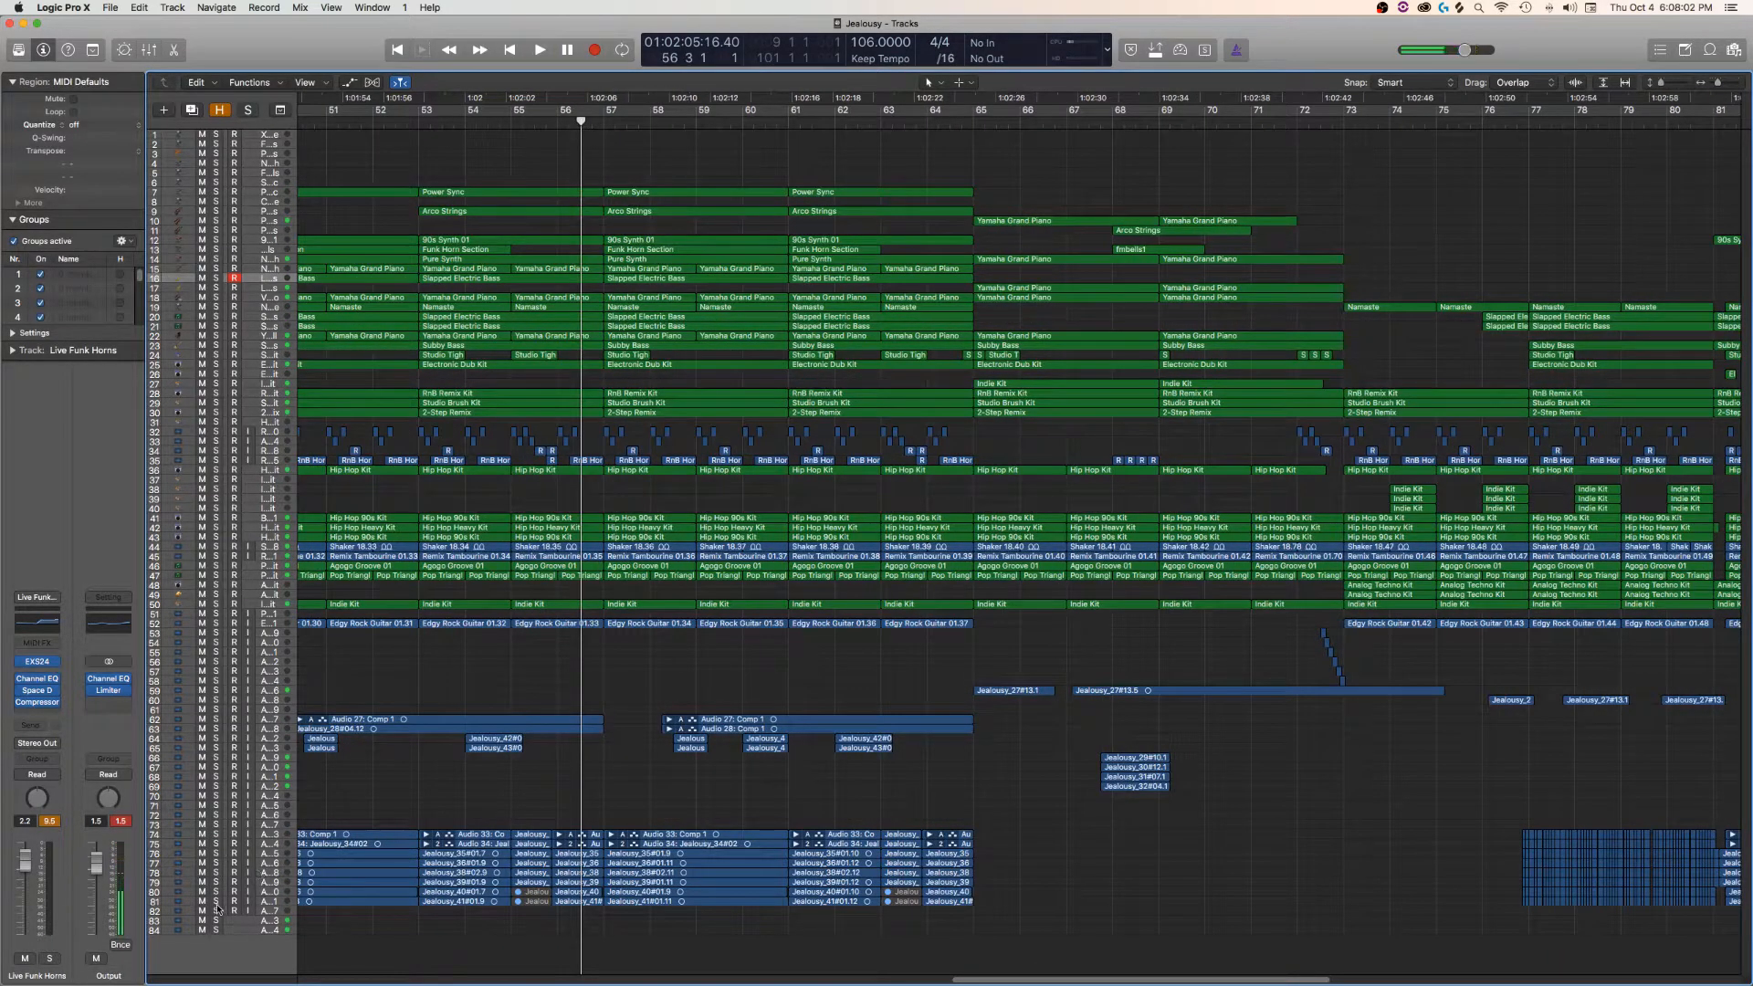
left_click_drag(217, 910, 216, 835)
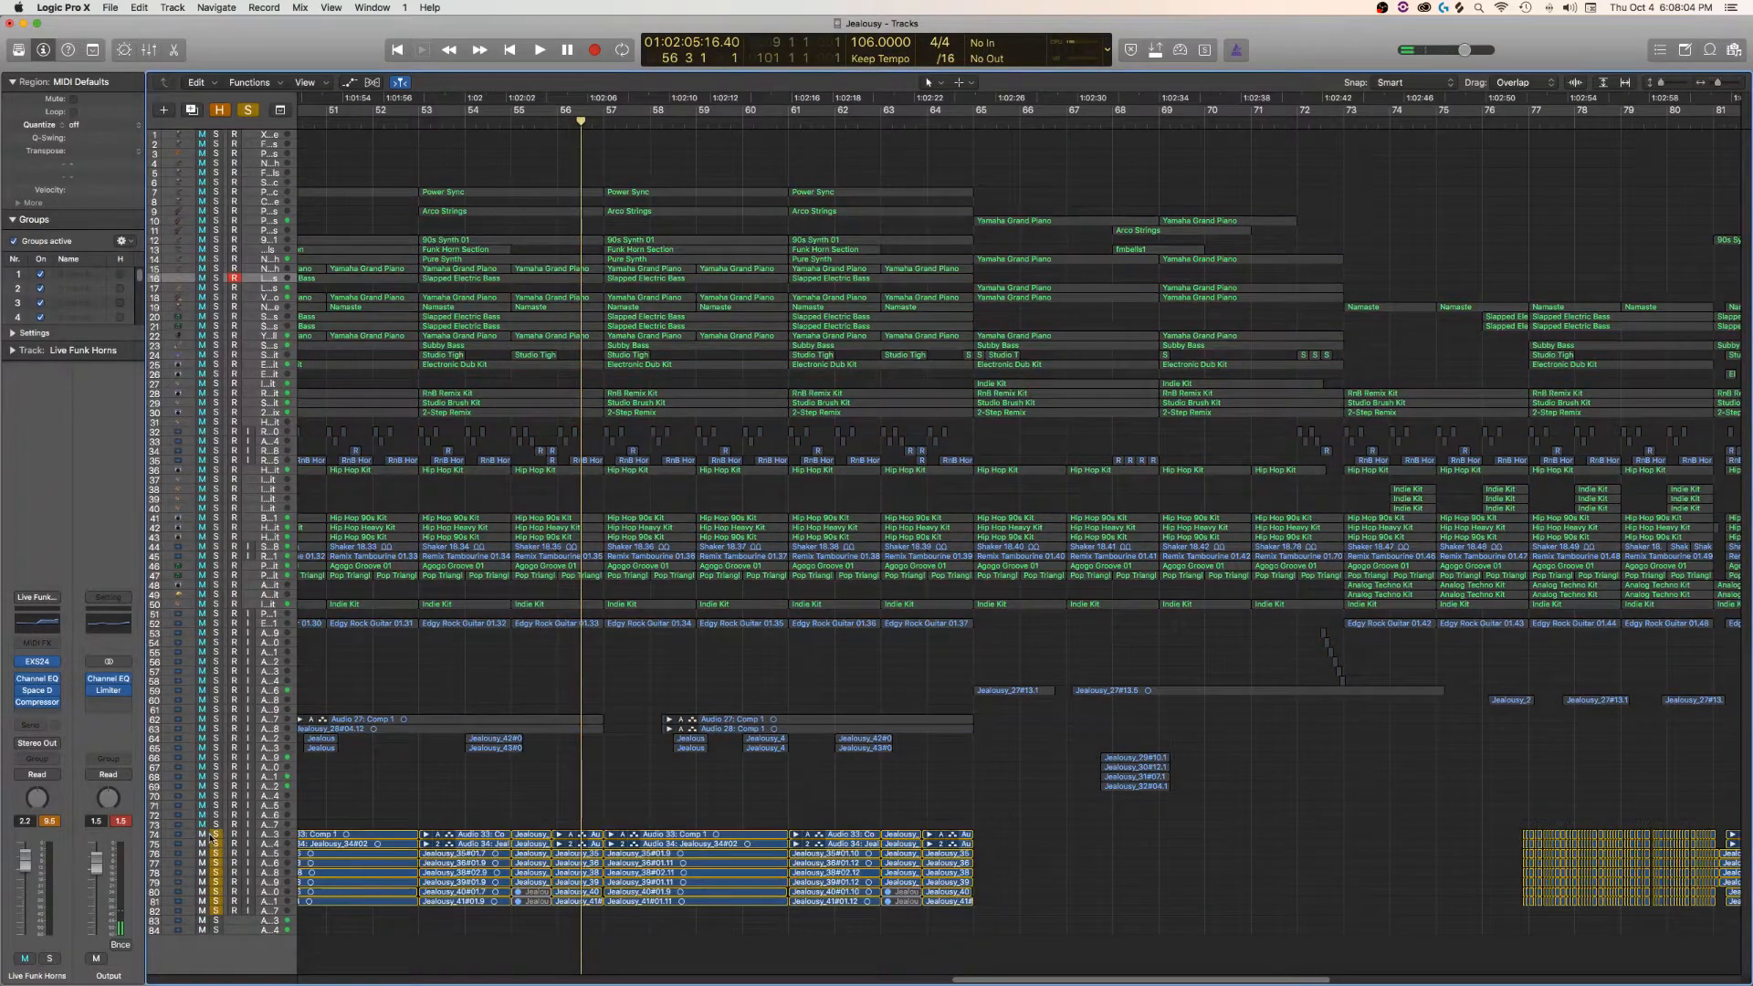
key("space")
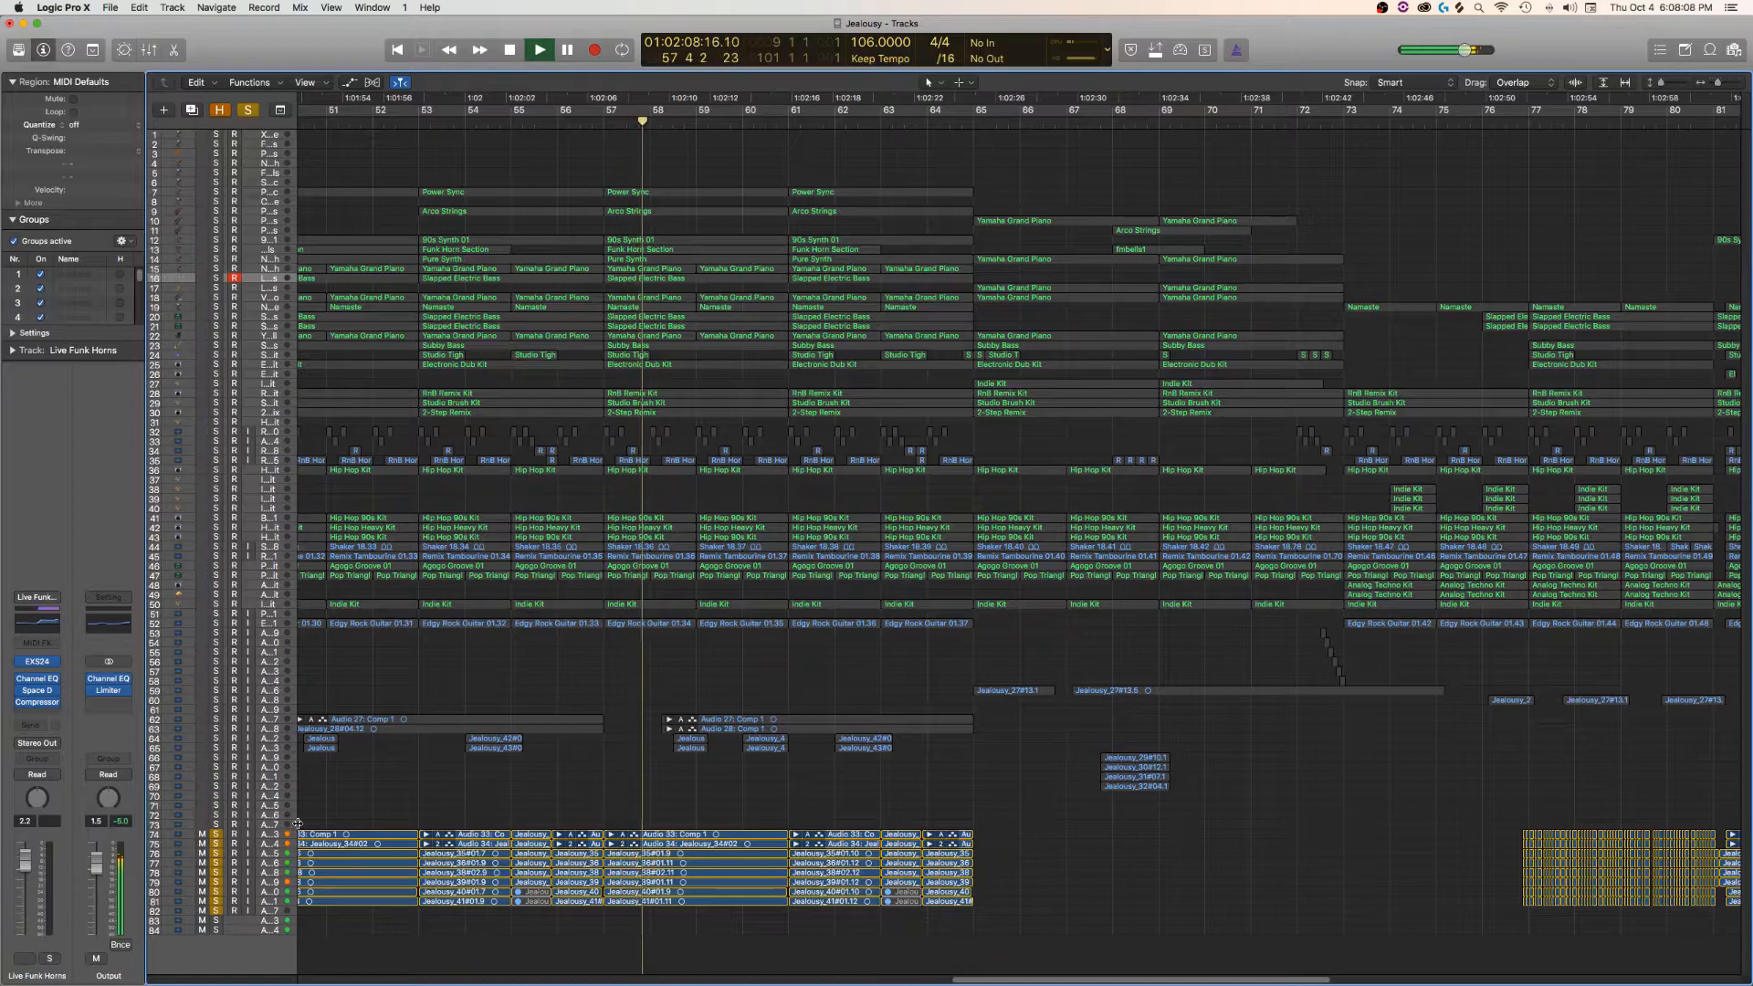
key("space")
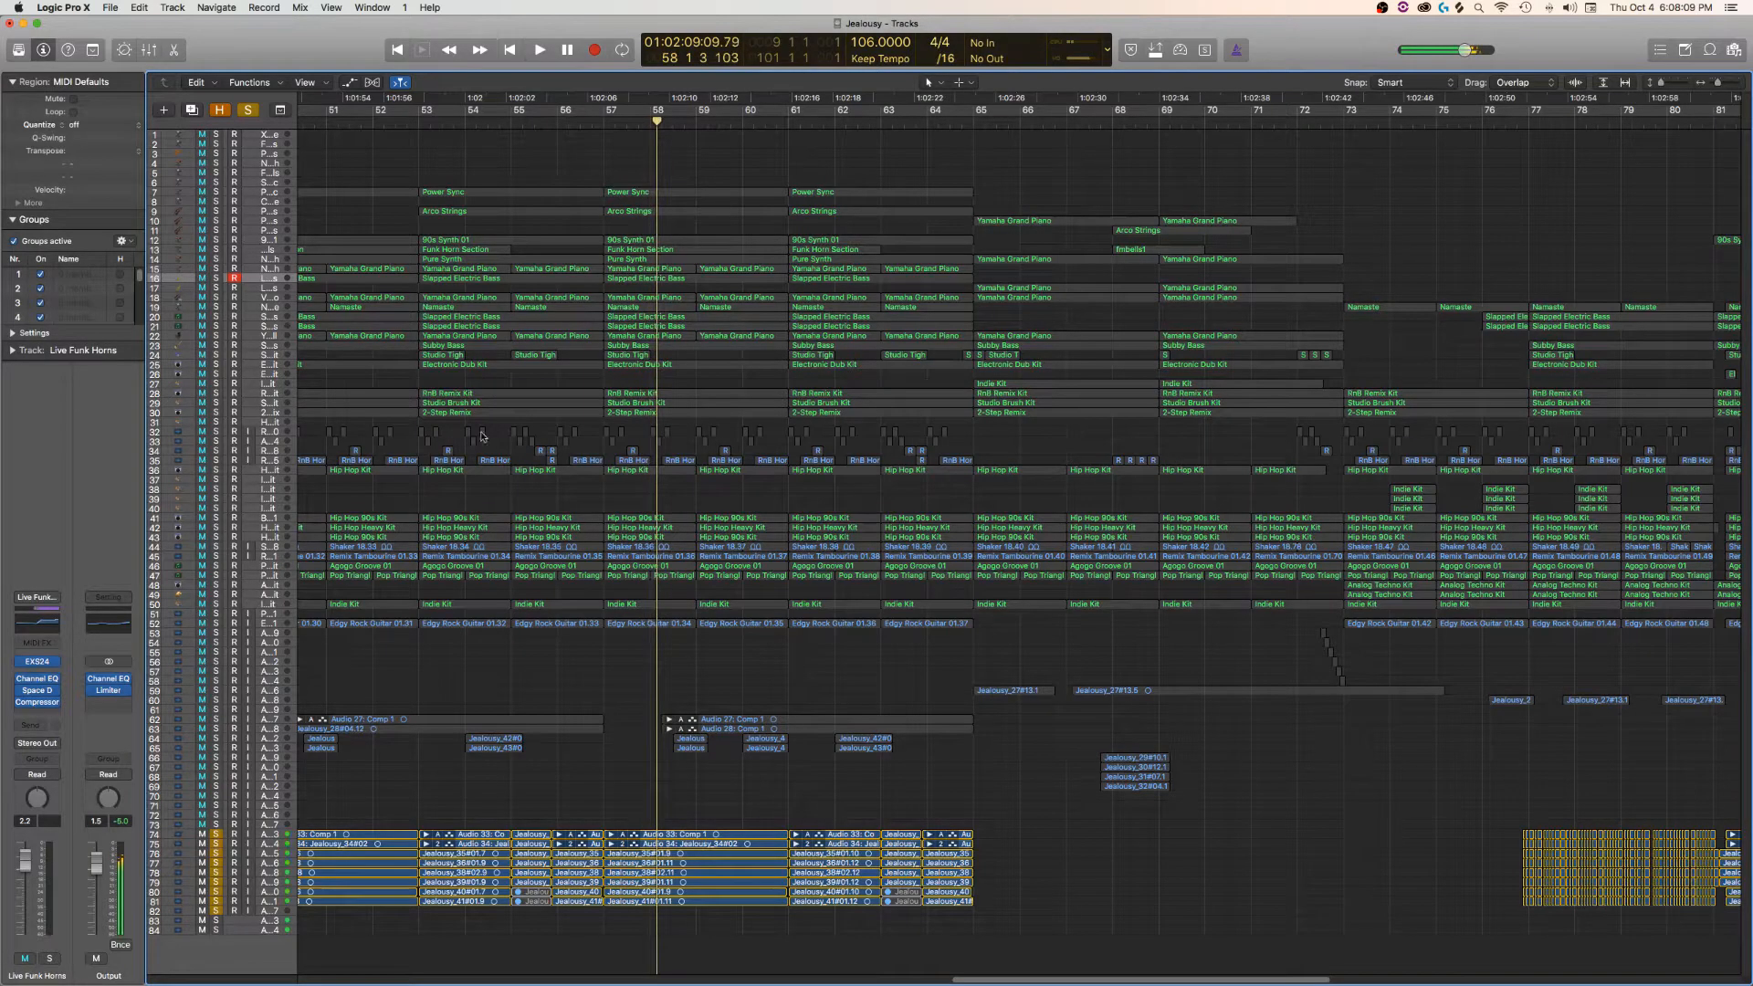
left_click(605, 119)
key("space")
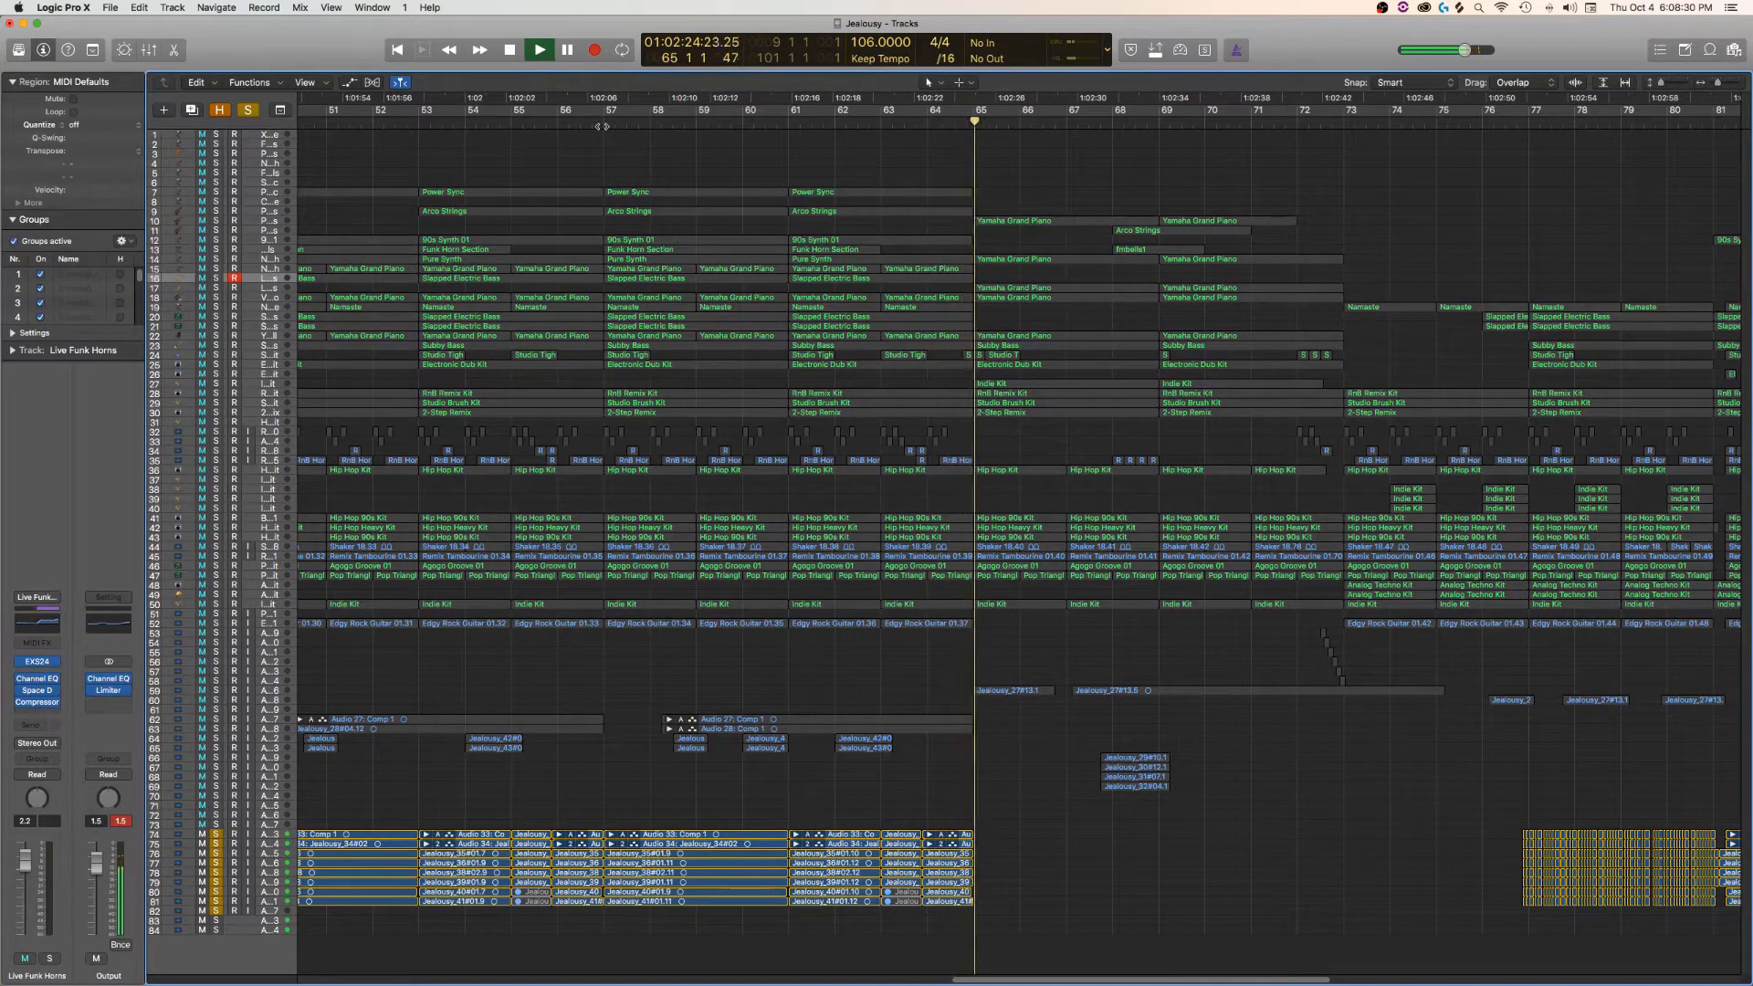
key("space")
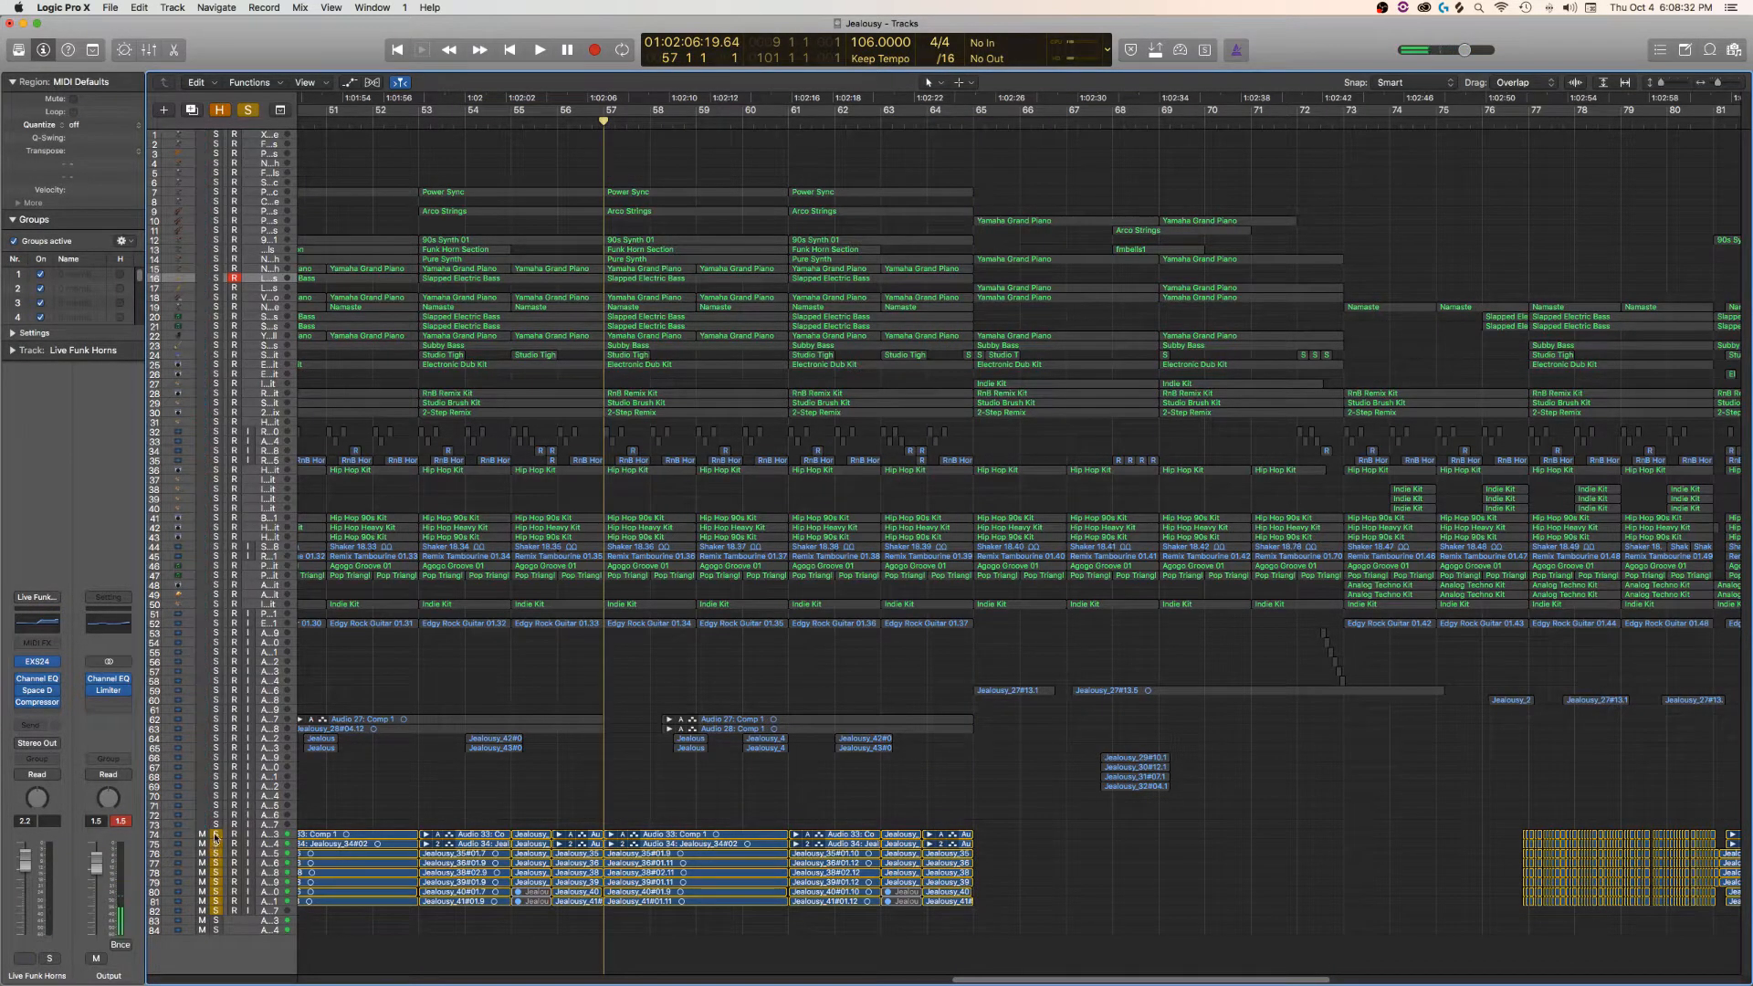
- Clear the solos on tracks 74 to 82 and replay the full arrangement from bar 57
left_click_drag(216, 836, 219, 916)
key("space")
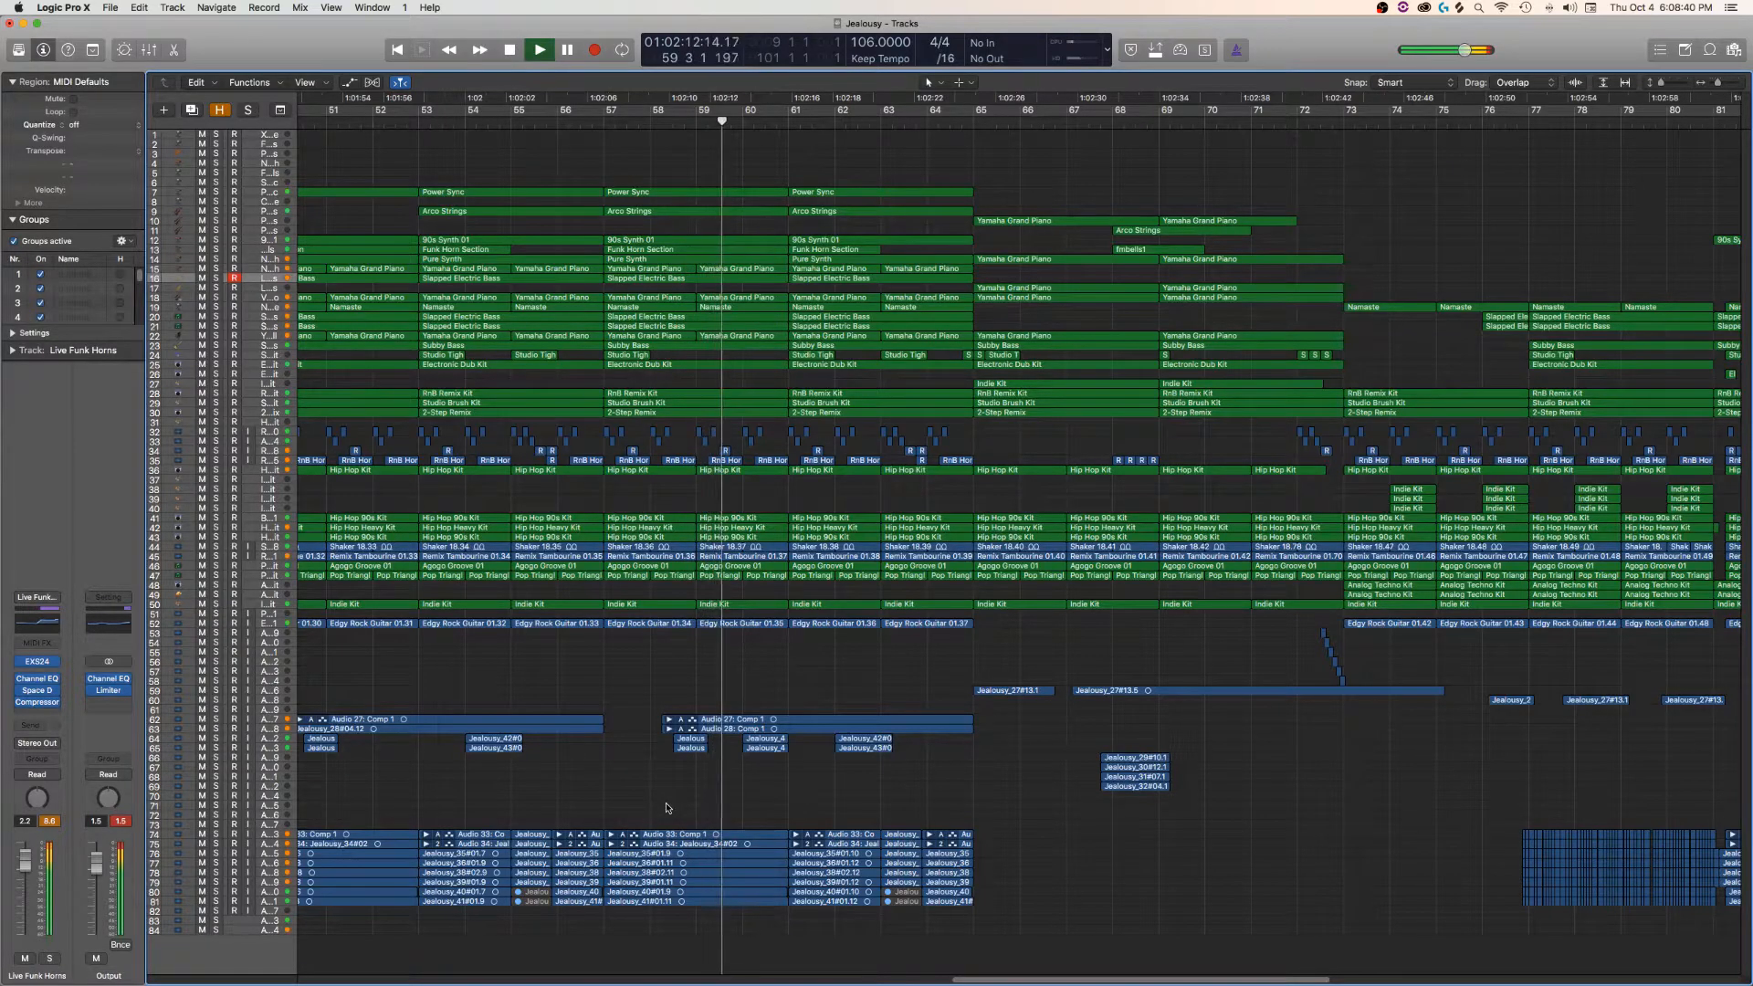
key("space")
- Play from bar 76, audition the chopped vocals on tracks 74 to 82 in solo from just before bar 77, and clear the solos
scroll(654, 917, "right", 15)
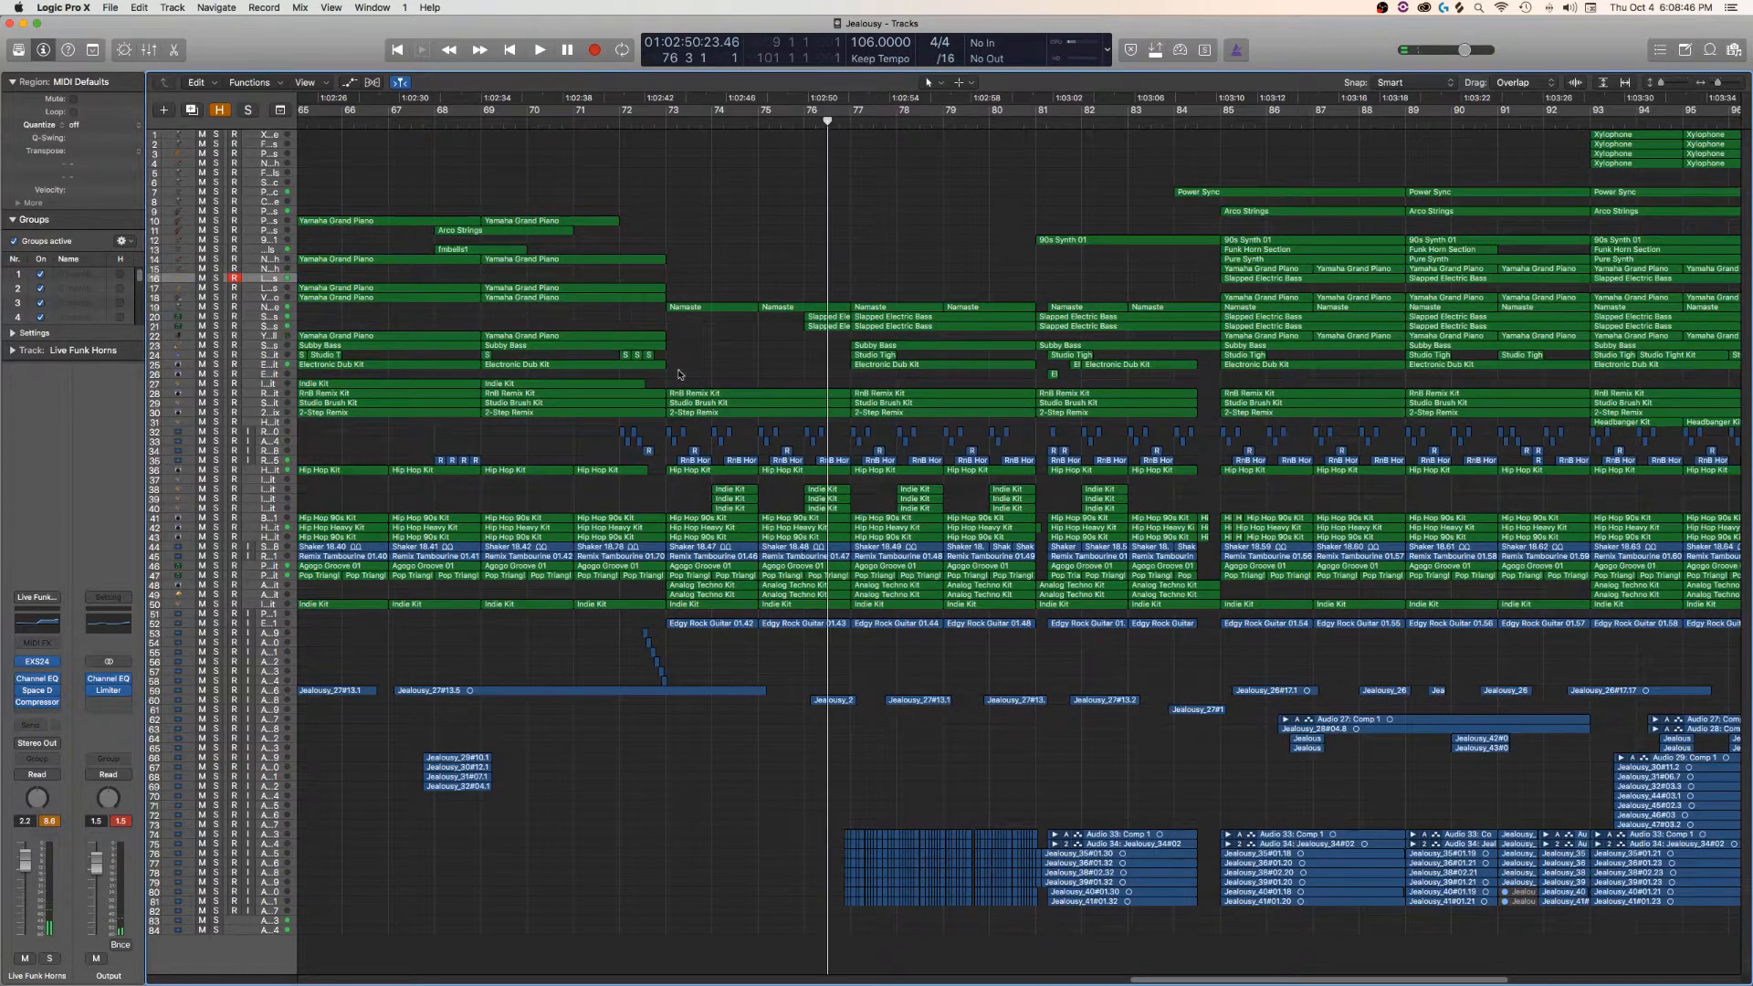
key("space")
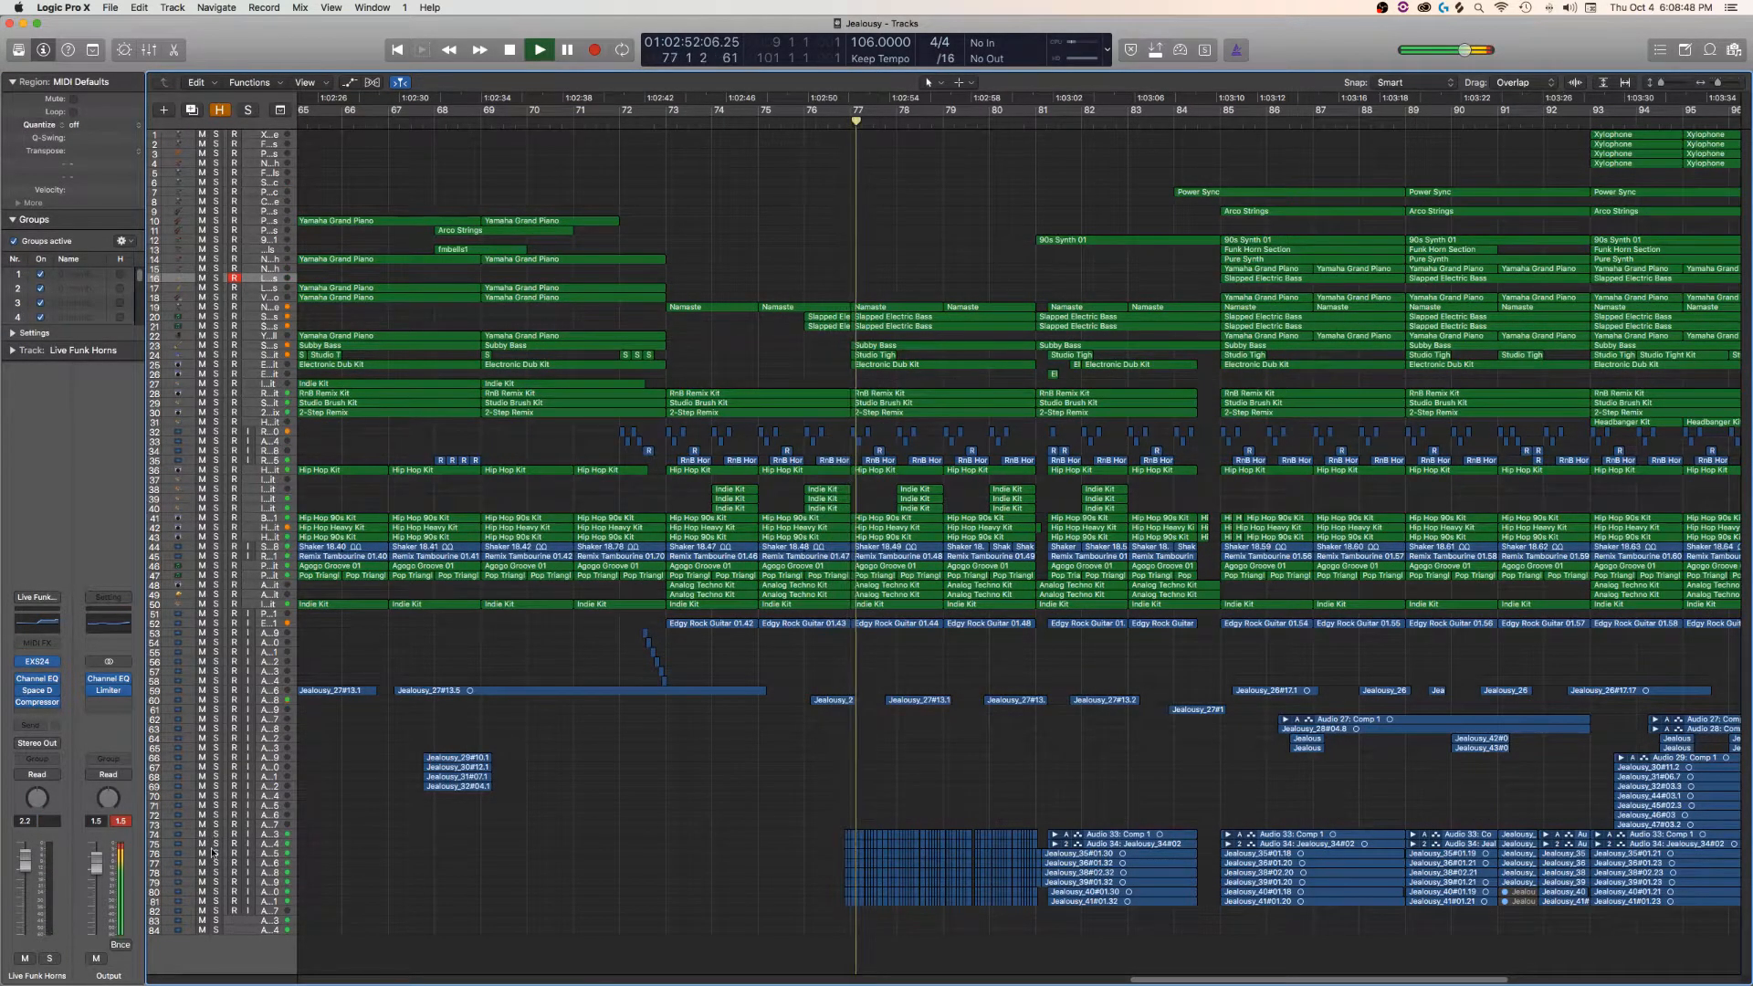
left_click_drag(216, 835, 218, 911)
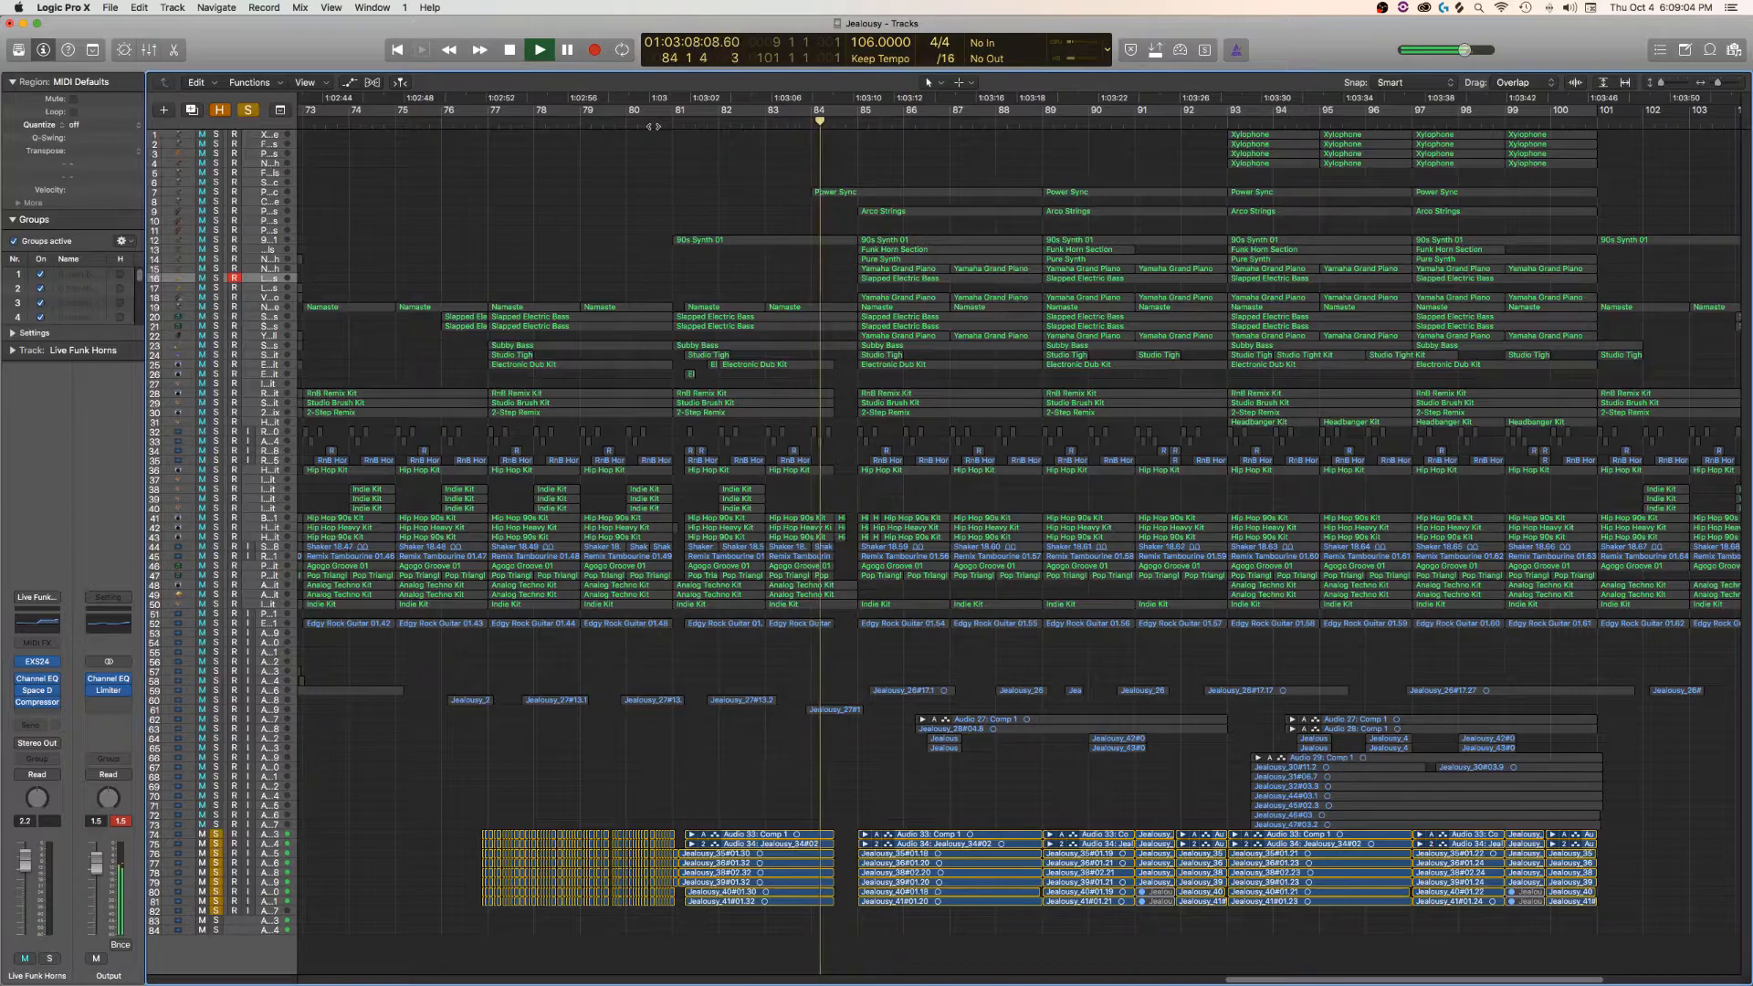
left_click(465, 122)
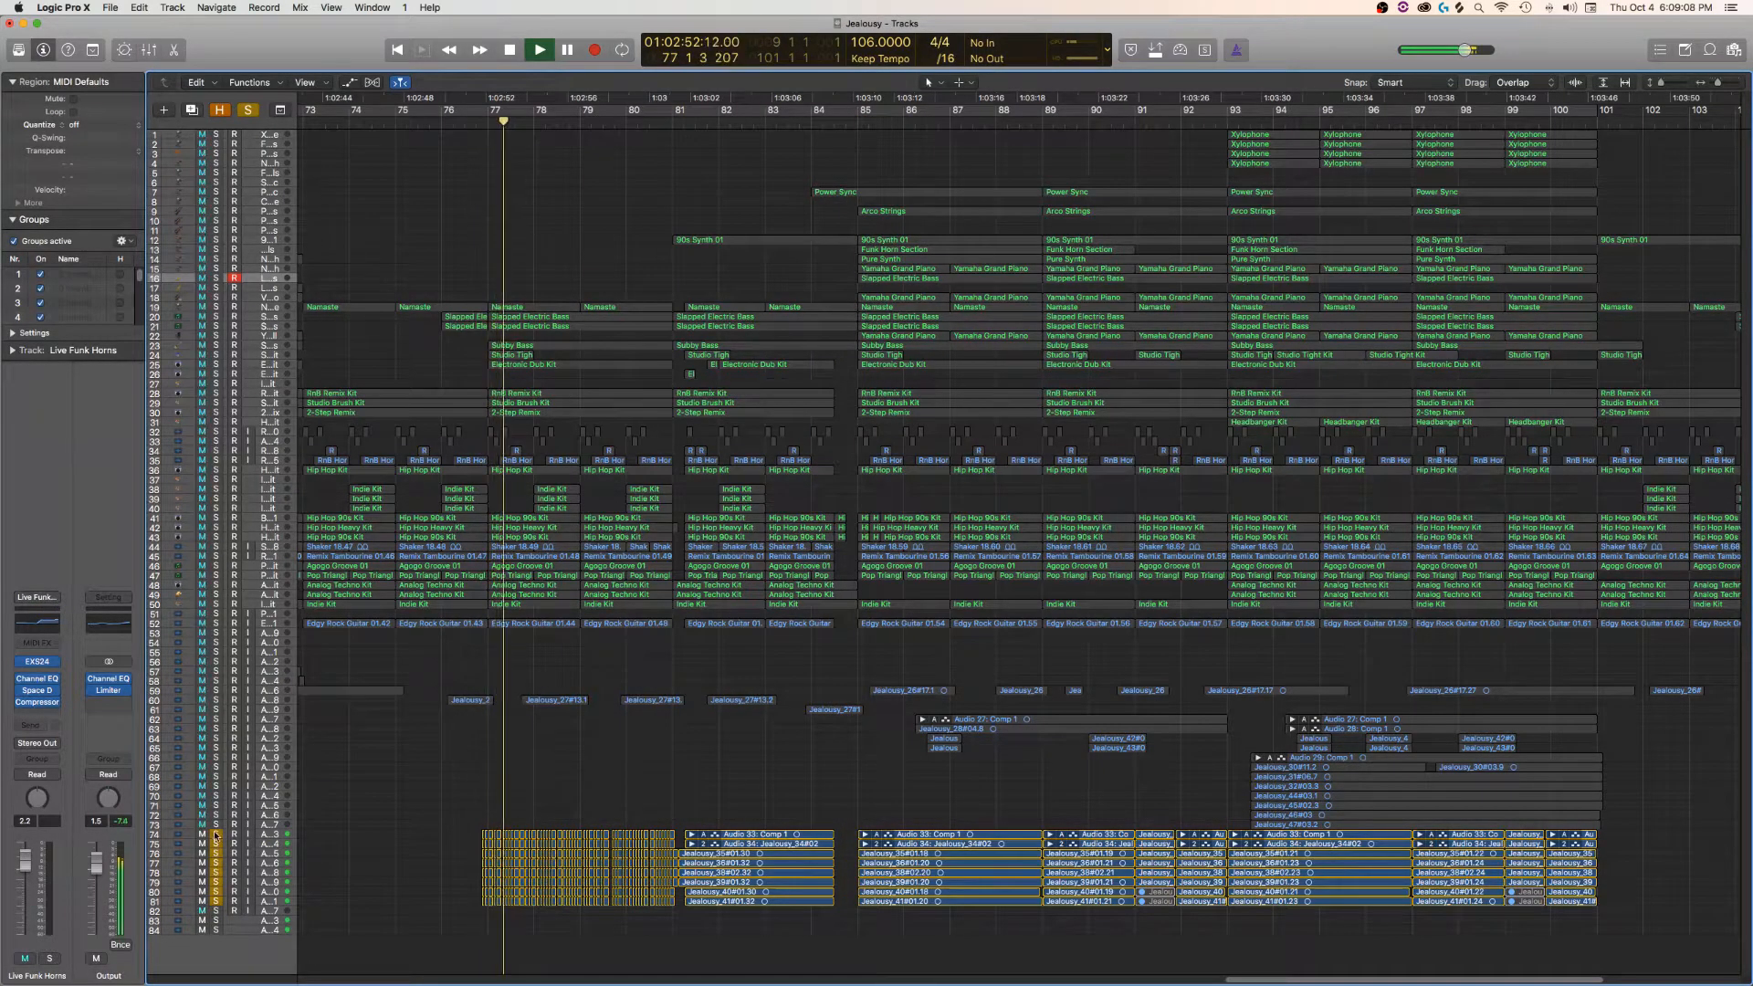
left_click(216, 836)
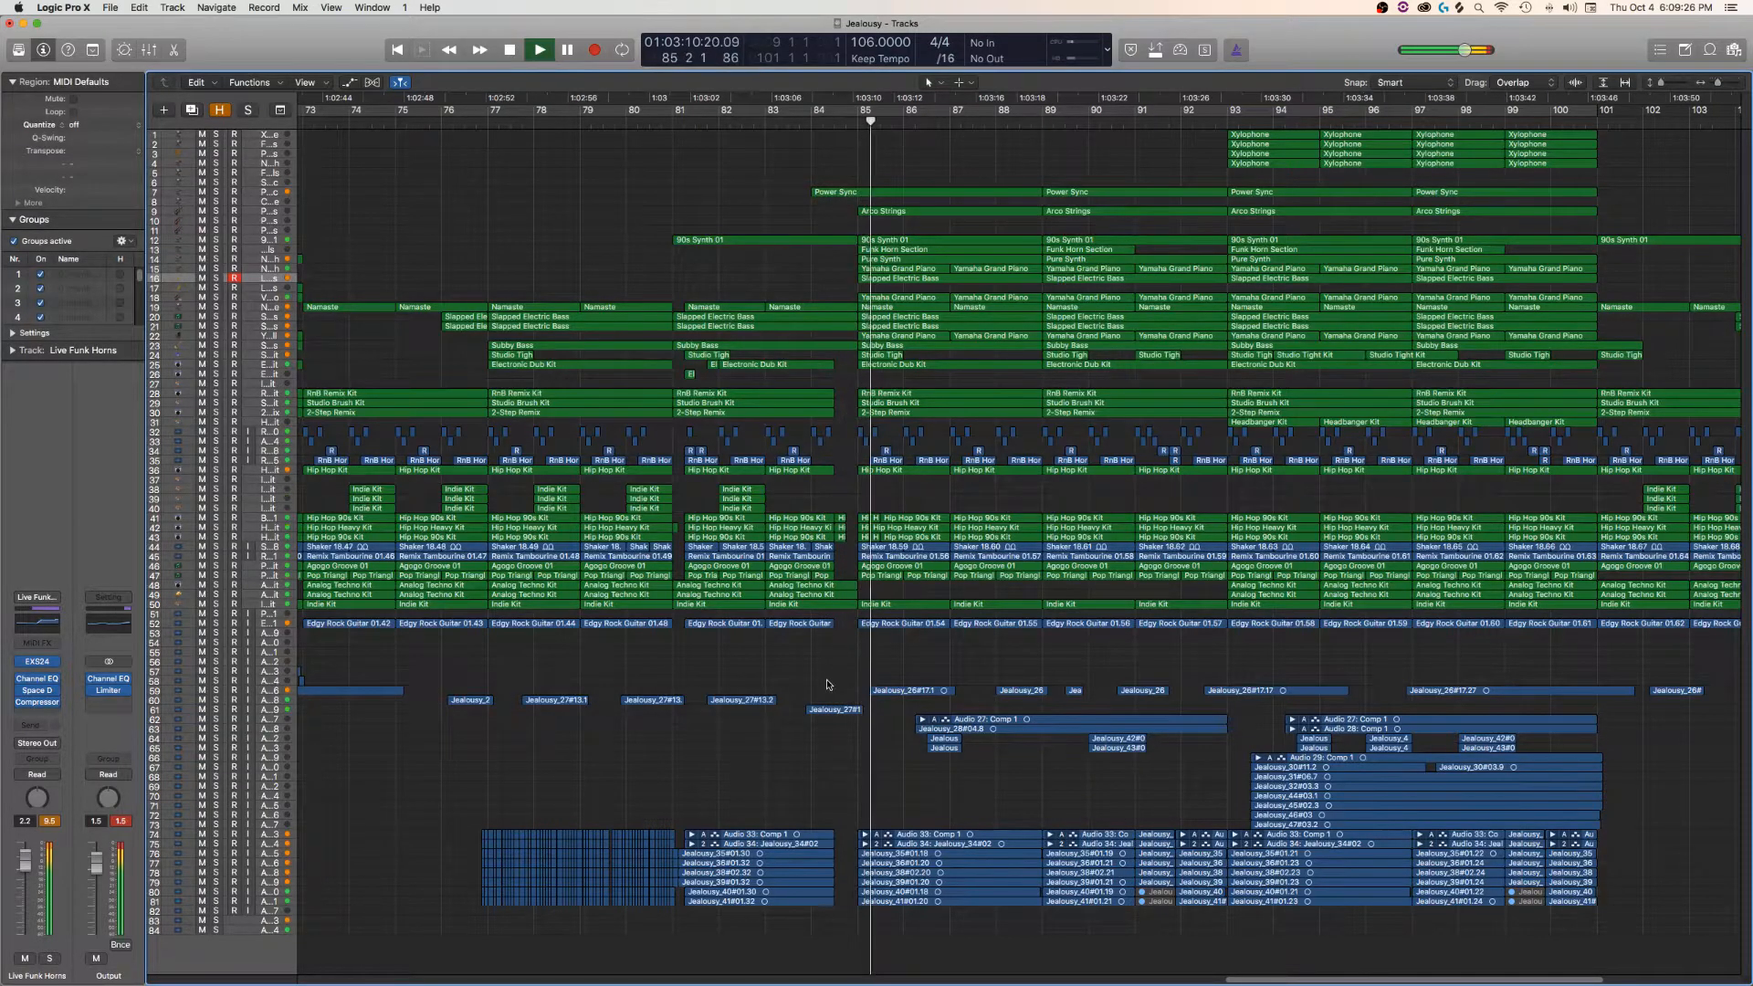
- Play from just before bar 93, solo vocal tracks 66 to 73, and extend the solo across vocal tracks 59 to 82
scroll(826, 630, "right", 5)
scroll(841, 673, "right", 5)
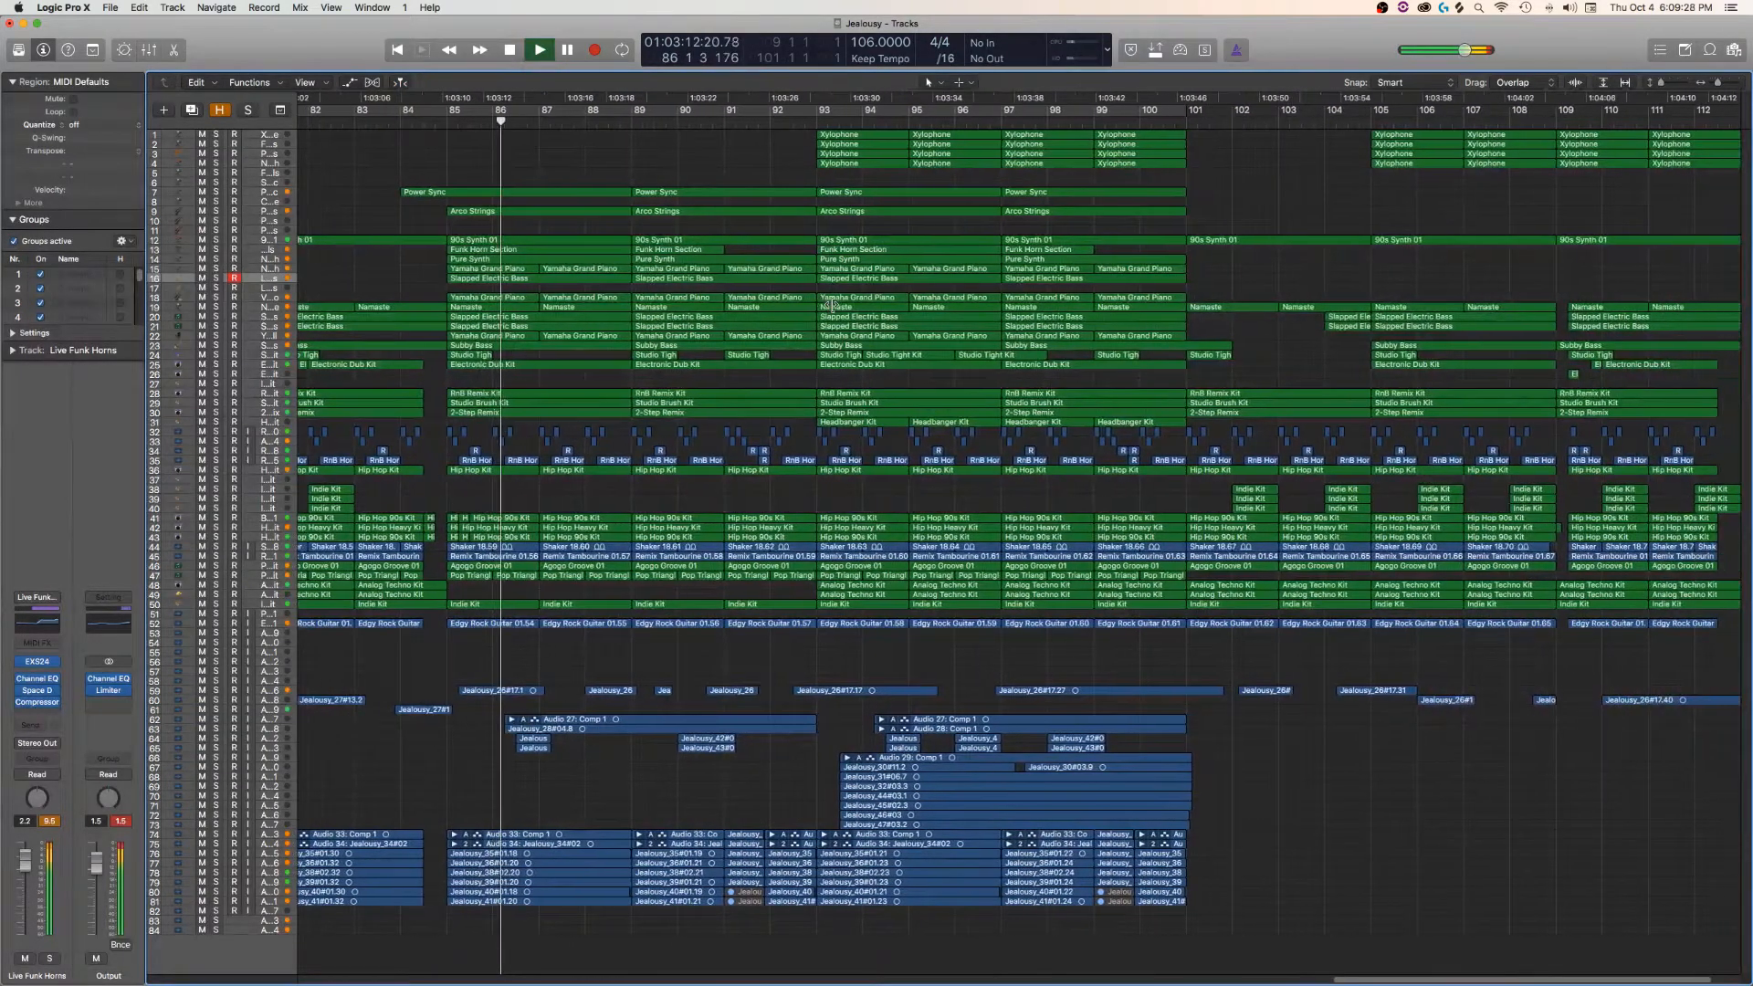
left_click(806, 123)
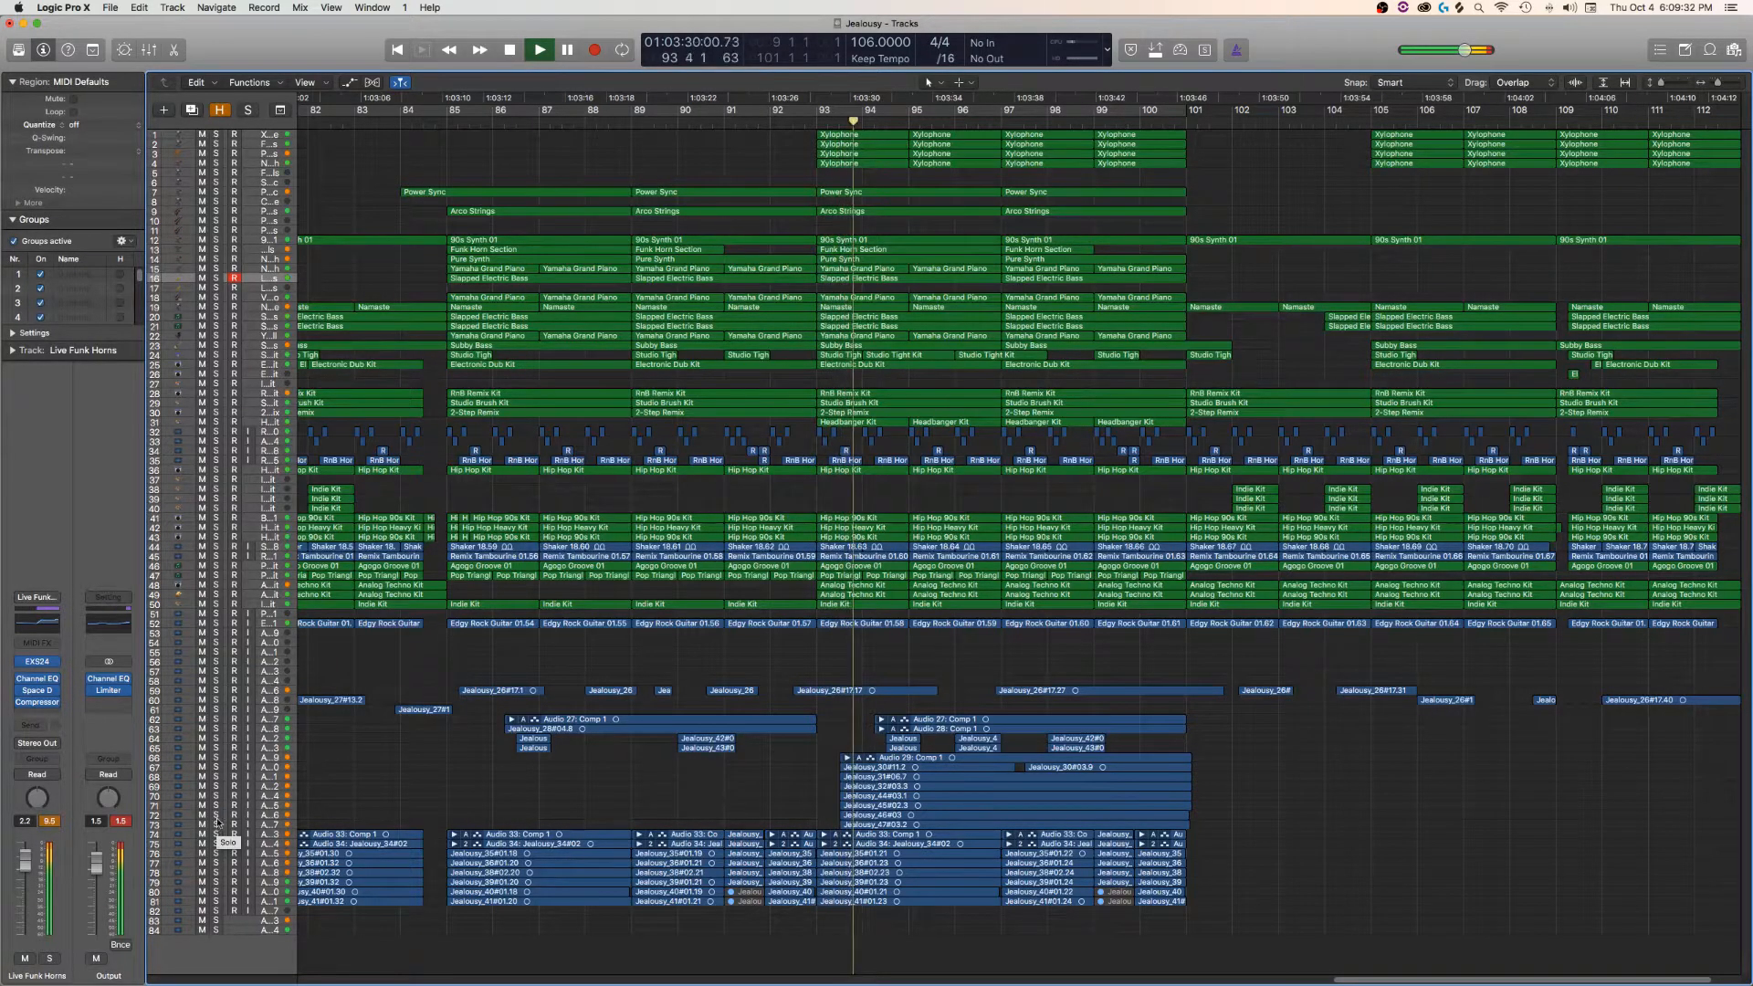
left_click_drag(216, 821, 218, 767)
left_click(217, 758)
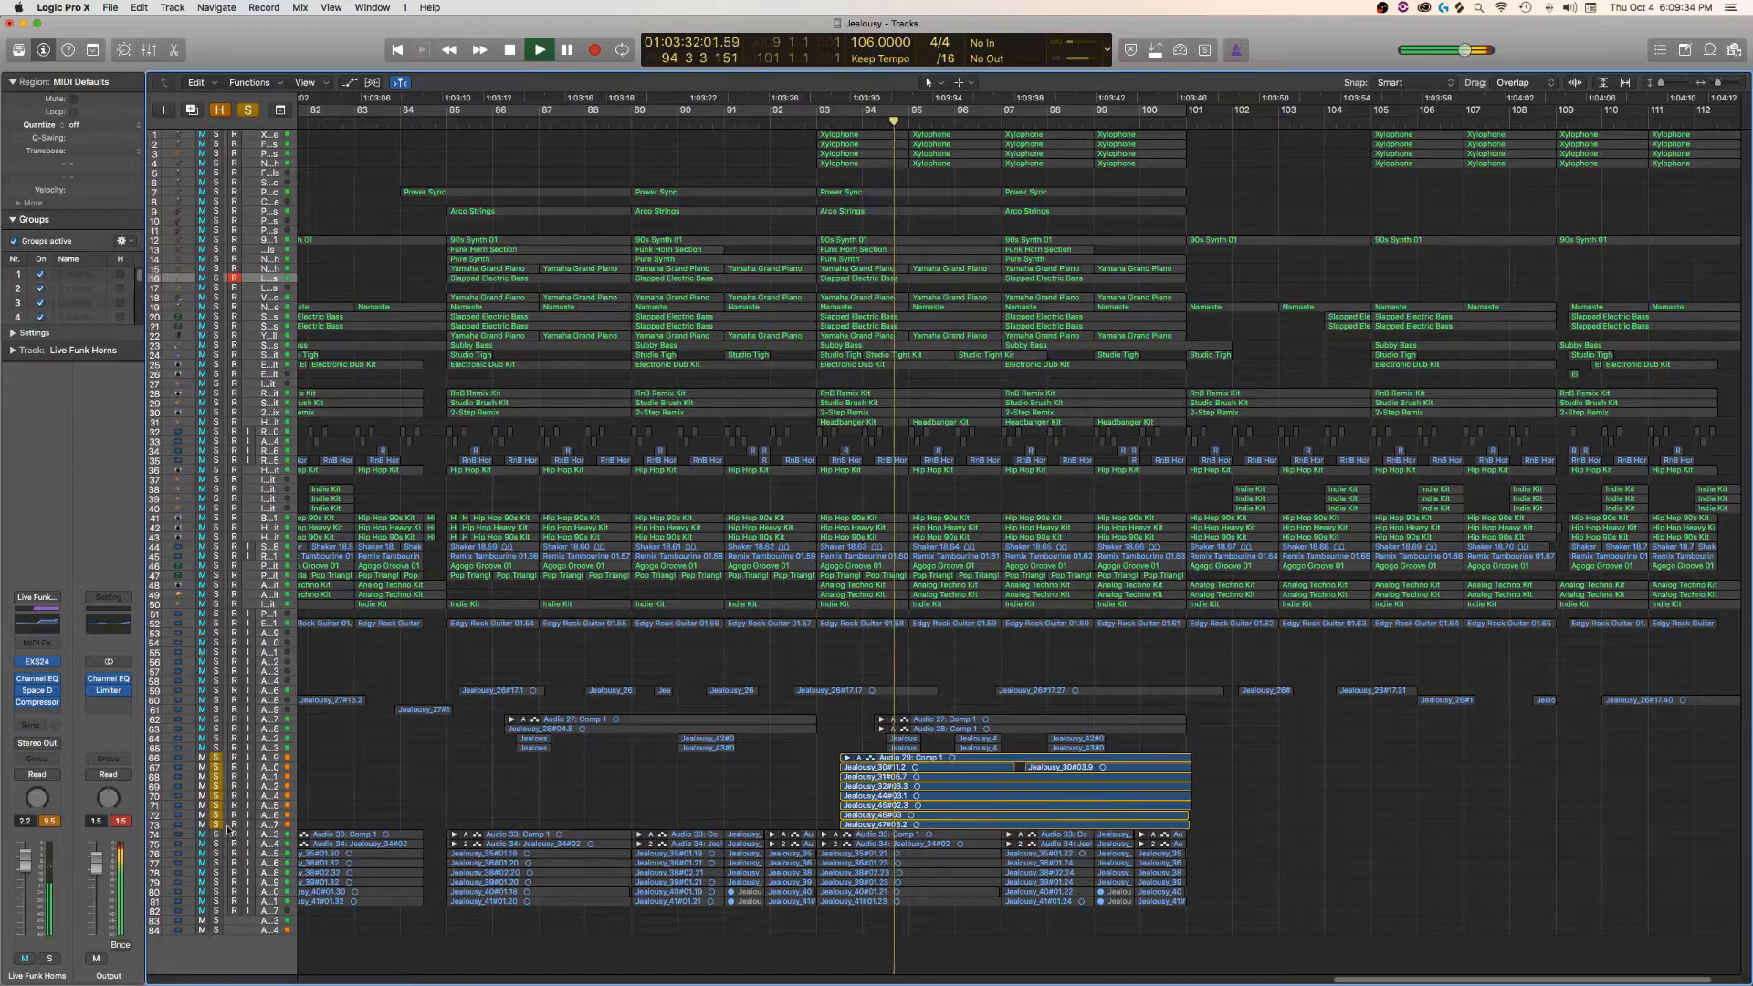
left_click_drag(217, 909, 219, 691)
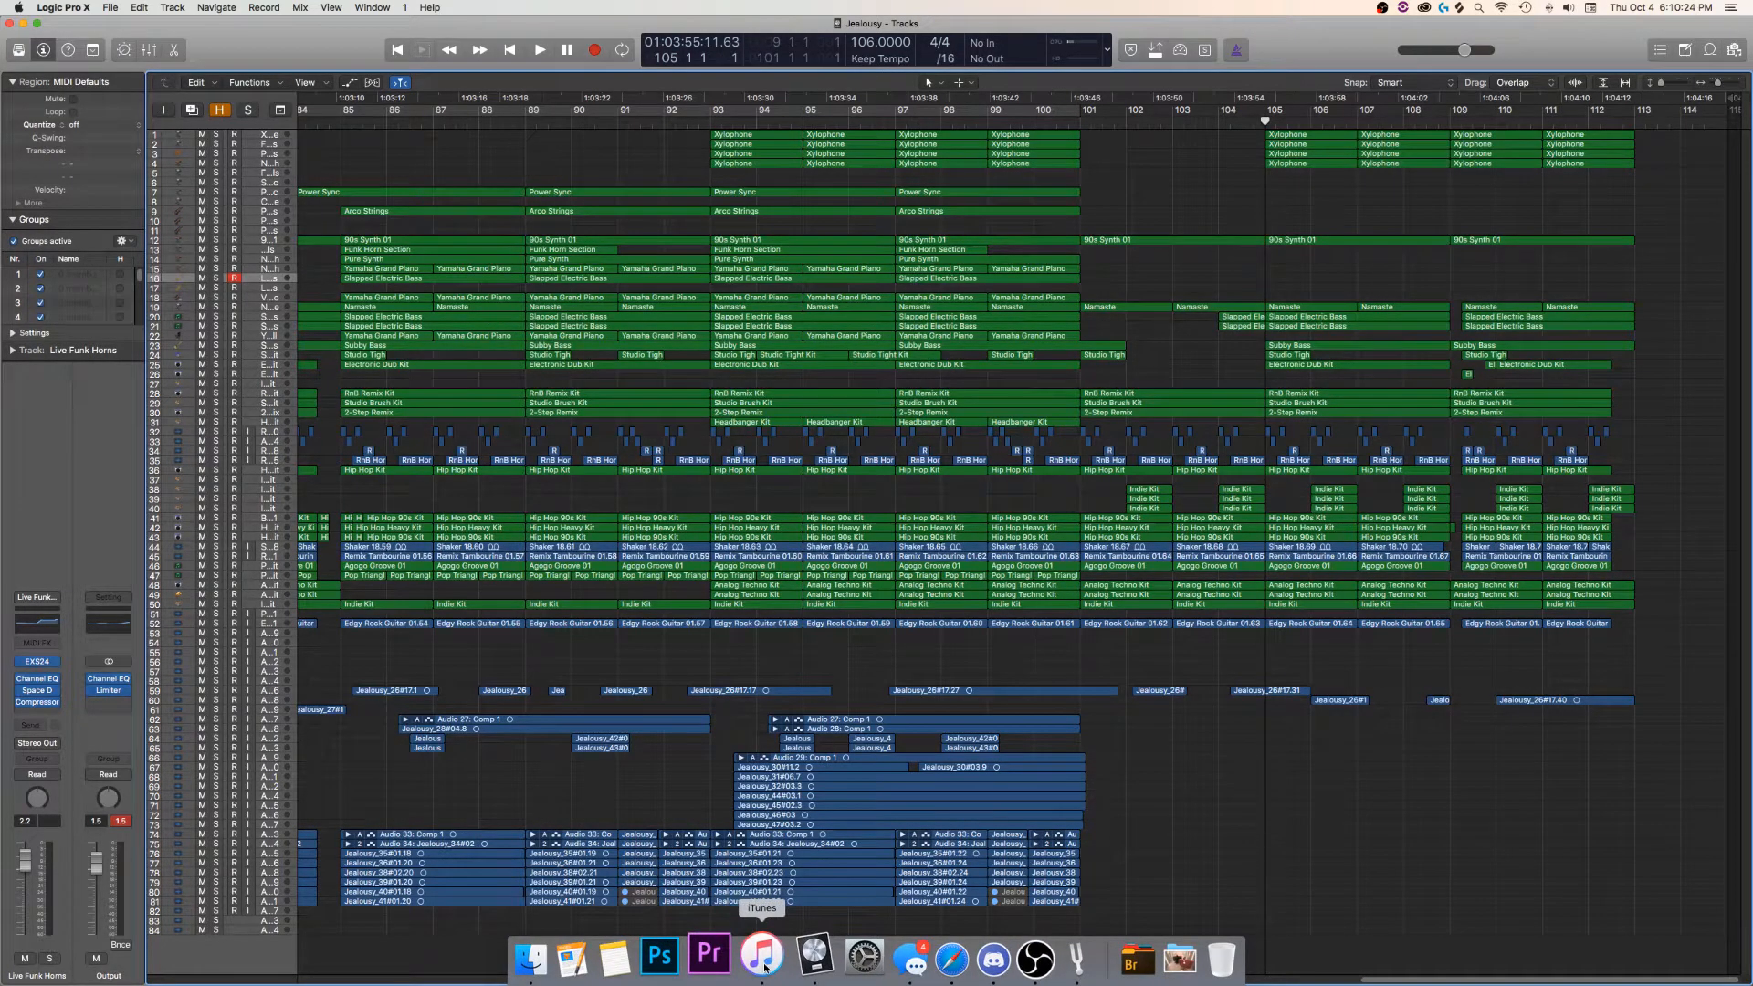
- Switch to iTunes and select the song "Daddy's Little Girl" on the album The Beat Demon
left_click(782, 955)
scroll(1223, 558, "up", 3)
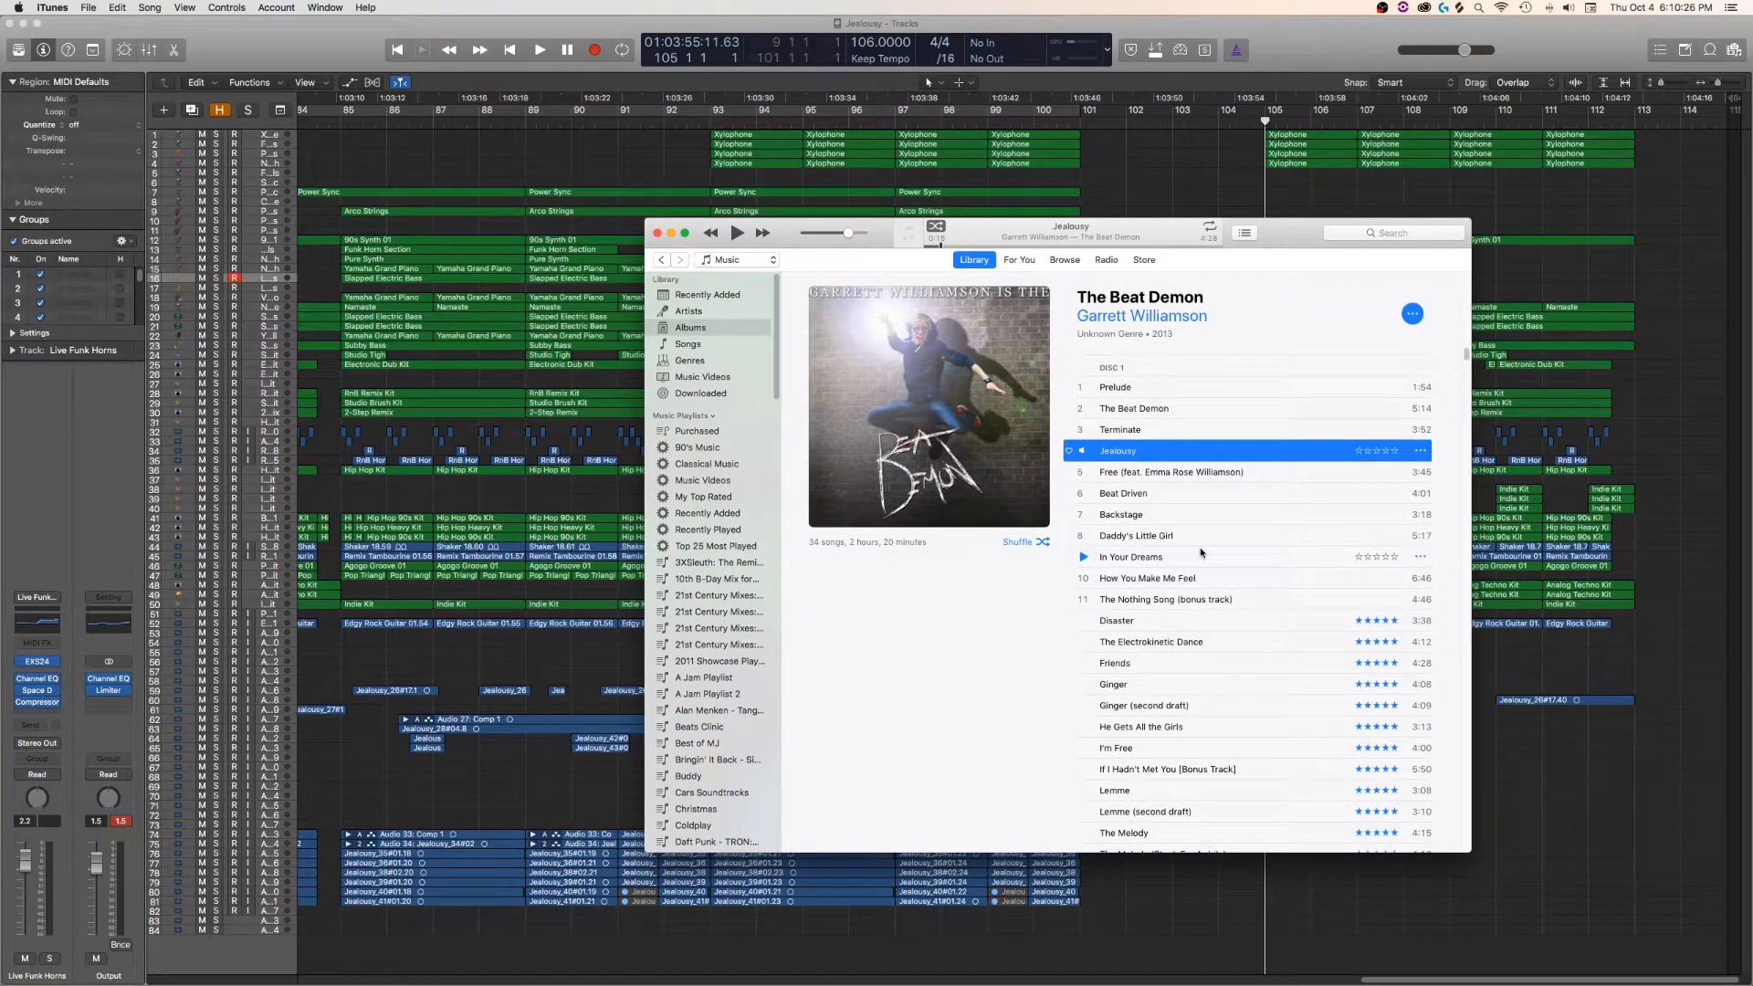
left_click(1178, 554)
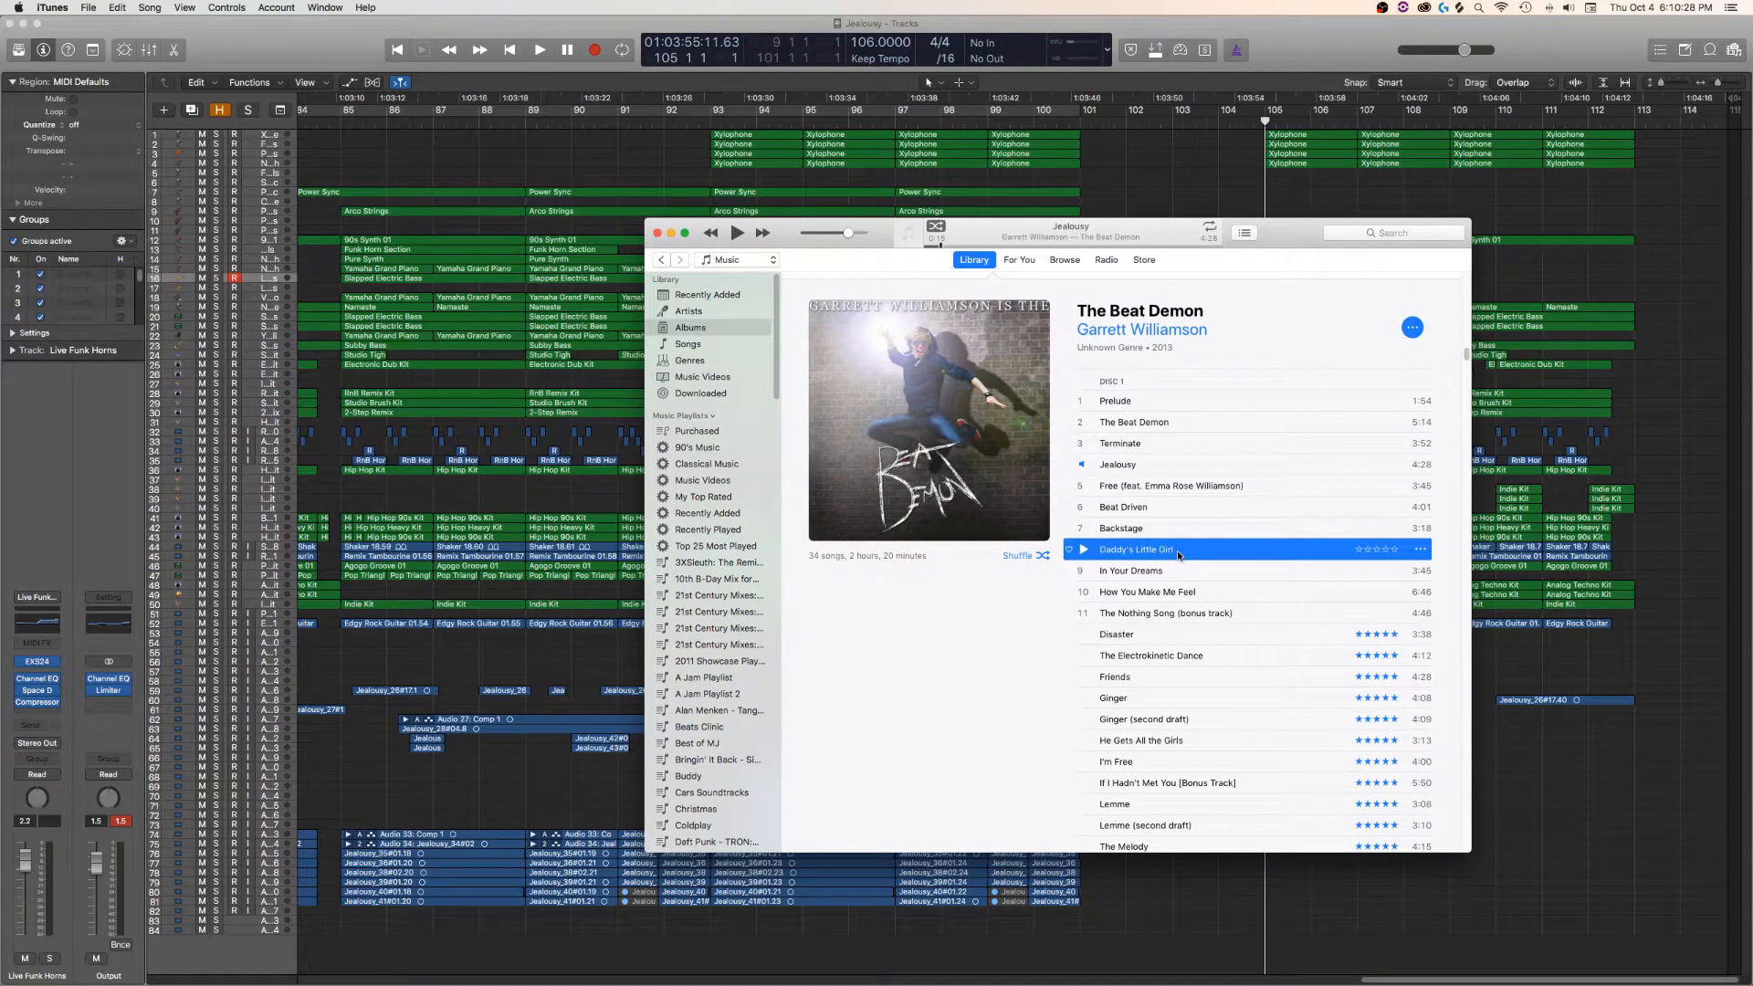